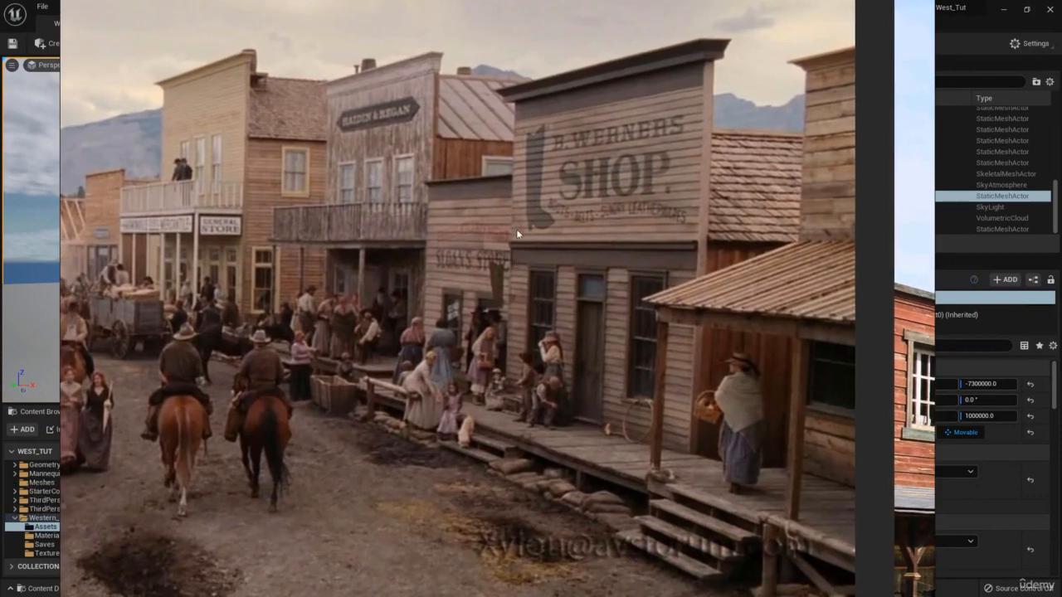
Duplicate the Walkway_Straight boardwalk and slide the copy left to X -640.
right_click_drag(468, 167, 1061, 214)
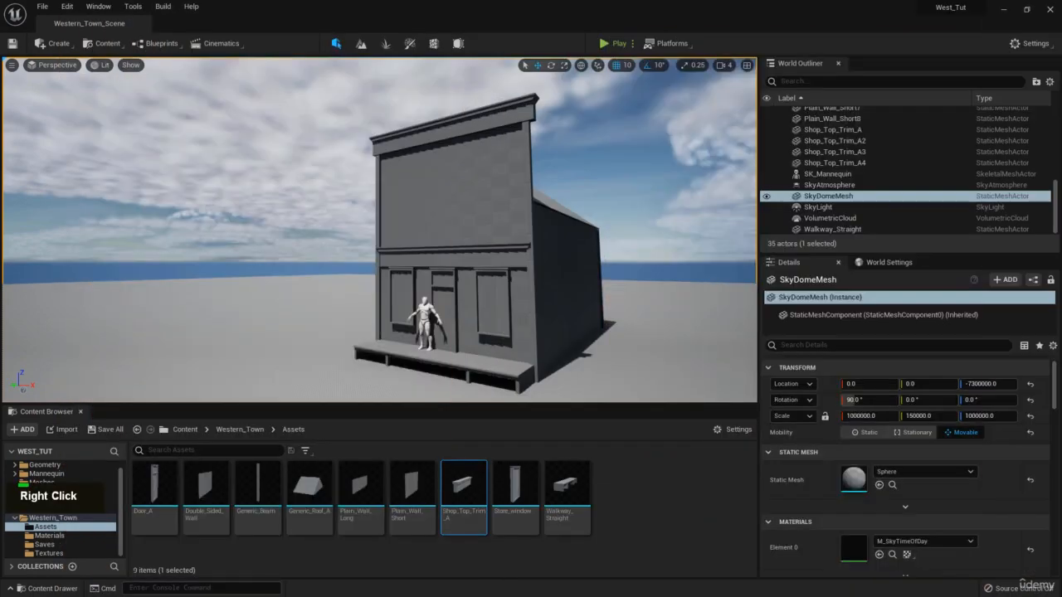
right_click_drag(495, 232, 495, 325)
key("e")
left_click(513, 255)
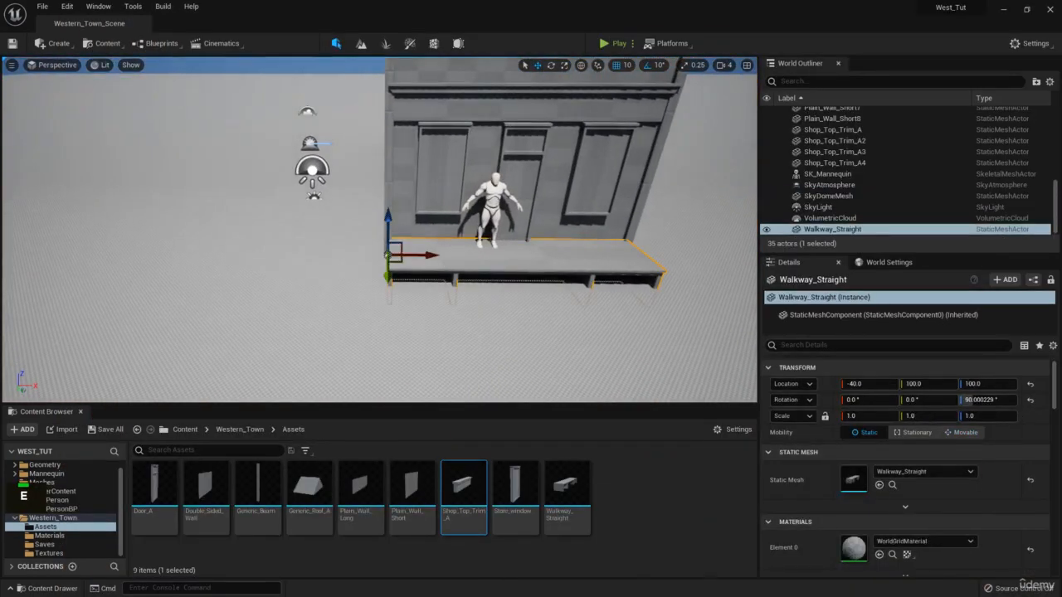
mouse_move(443, 253)
right_mouse_down()
mouse_move(409, 257)
mouse_move(410, 271)
mouse_move(464, 252)
right_mouse_up()
key("w")
key("e")
key("s")
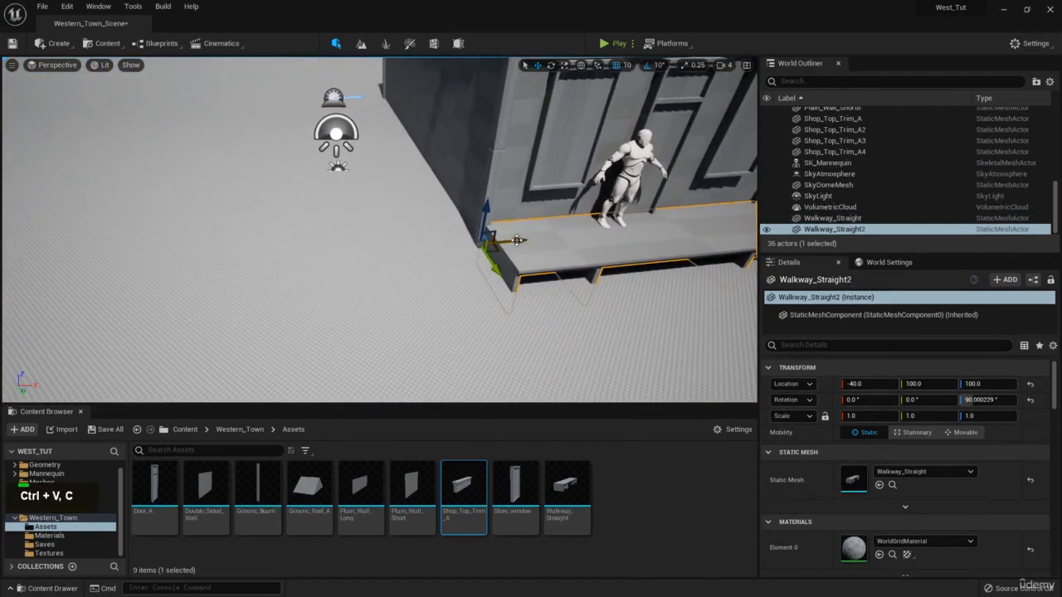
left_click_drag(517, 240, 190, 270)
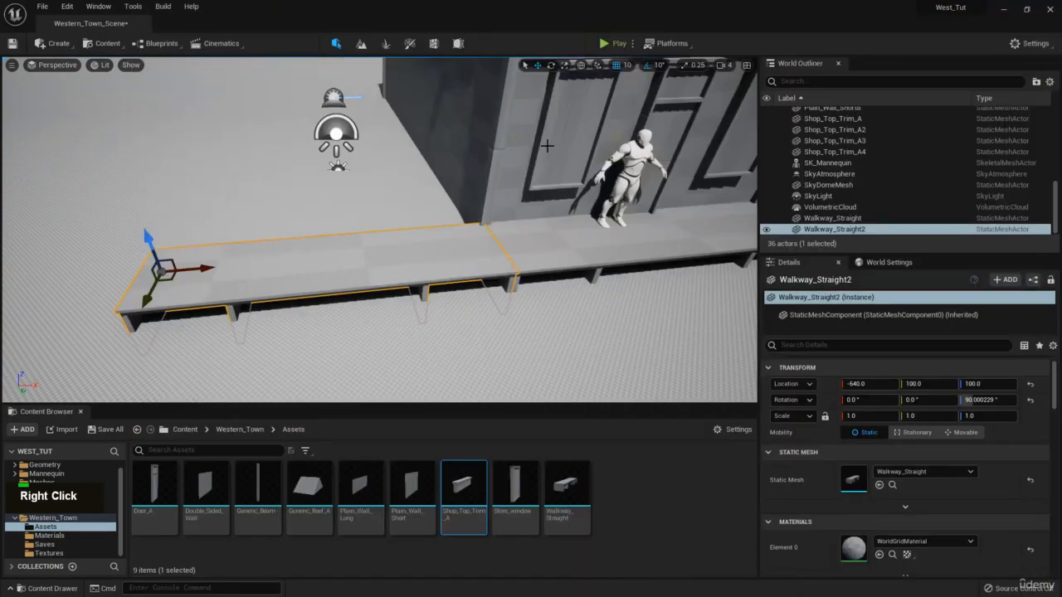
Select the shop's side wall together with its corner beam.
left_click(515, 137)
left_click(496, 140, "ctrl")
right_click_drag(495, 139, 531, 137)
Circle around the building corner and add the second beam to the selection.
key("w")
key("e")
key("d")
mouse_move(459, 121)
right_mouse_down()
mouse_move(473, 121)
mouse_move(460, 121)
right_mouse_up()
key("a")
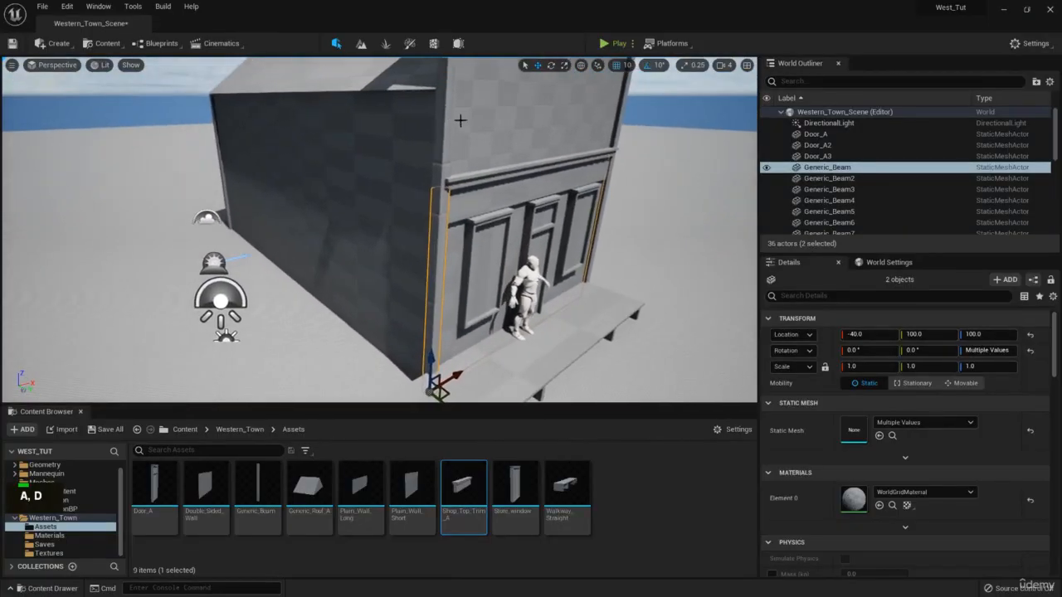
left_click(440, 166, "ctrl")
key("s")
right_click_drag(441, 166, 398, 239)
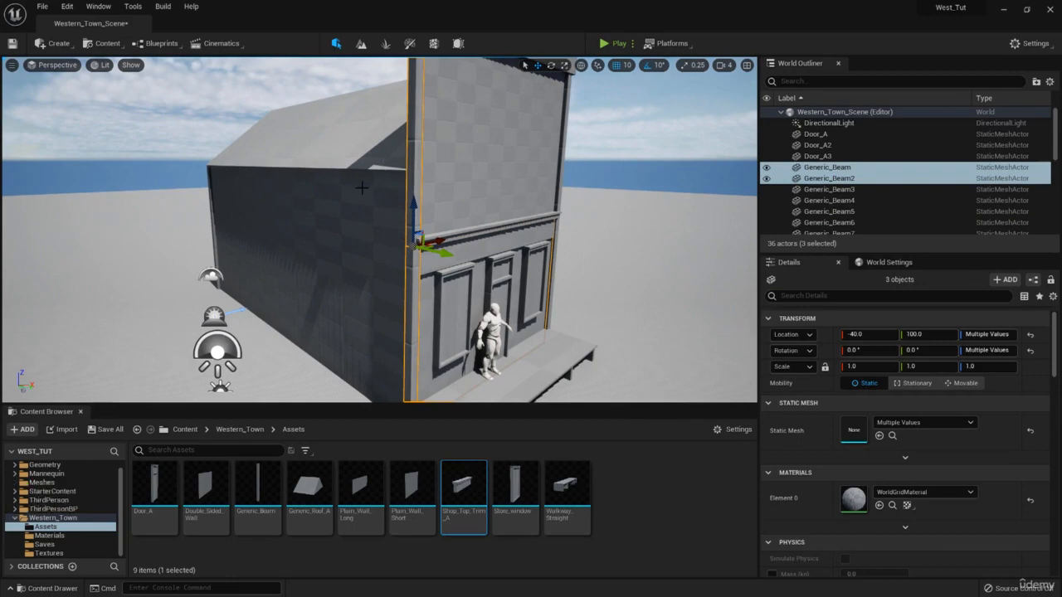
Select the plain wall beside the shop front and its corner beam.
left_click(343, 331)
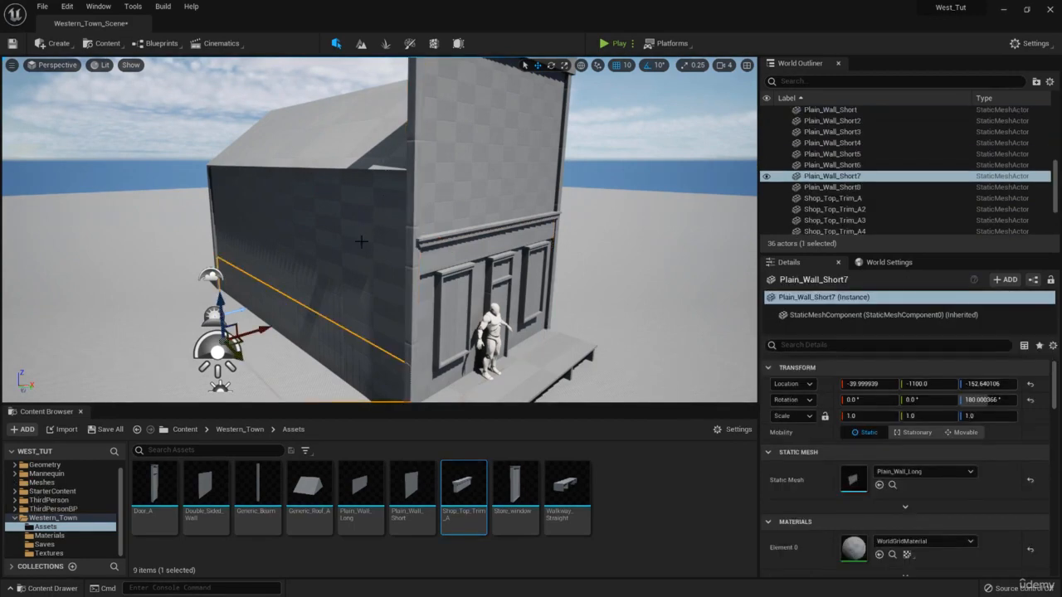
left_click(361, 216)
left_click(407, 264)
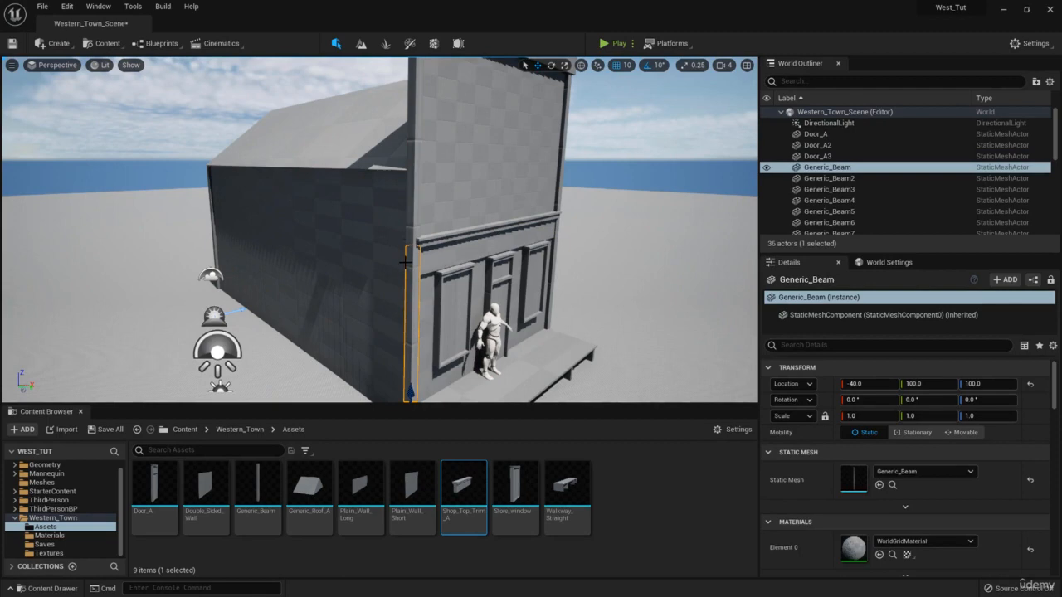
left_click(448, 258, "ctrl")
key("w")
key("d")
right_click_drag(448, 258, 438, 268)
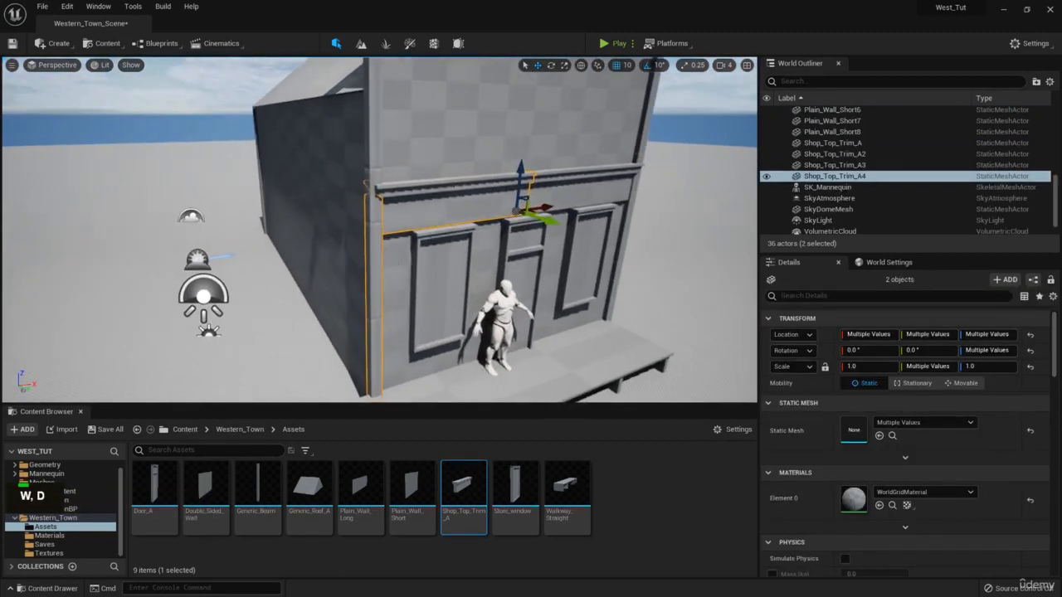
left_click(400, 274)
left_click(373, 270, "ctrl")
right_click_drag(374, 270, 363, 302)
key("d")
Copy and paste the wall and beam, sliding the copy left along the boardwalk.
key("ctrl+c")
key("ctrl+v")
left_click_drag(465, 283, 193, 308)
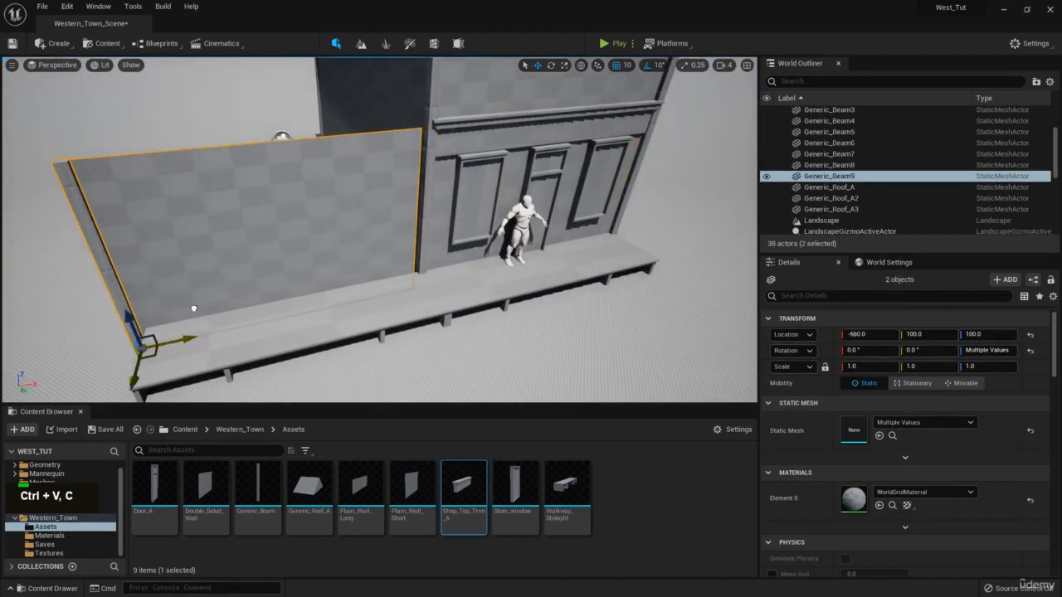
right_click_drag(199, 308, 249, 307)
key("a")
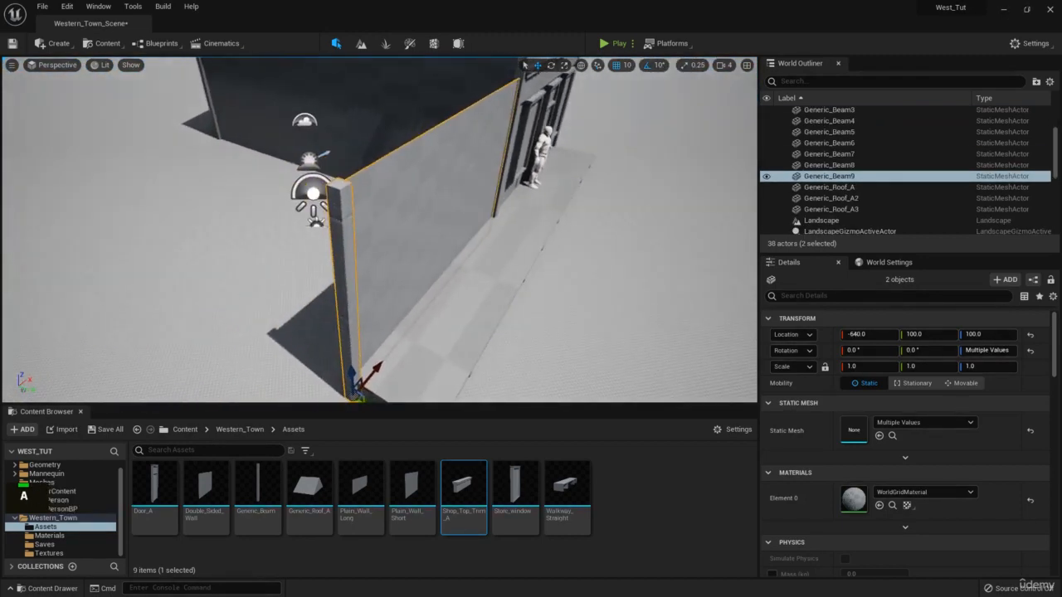
Check the street reference and move the wall copy forward to Y 0 at the boardwalk edge.
right_click_drag(1061, 265, 309, 261)
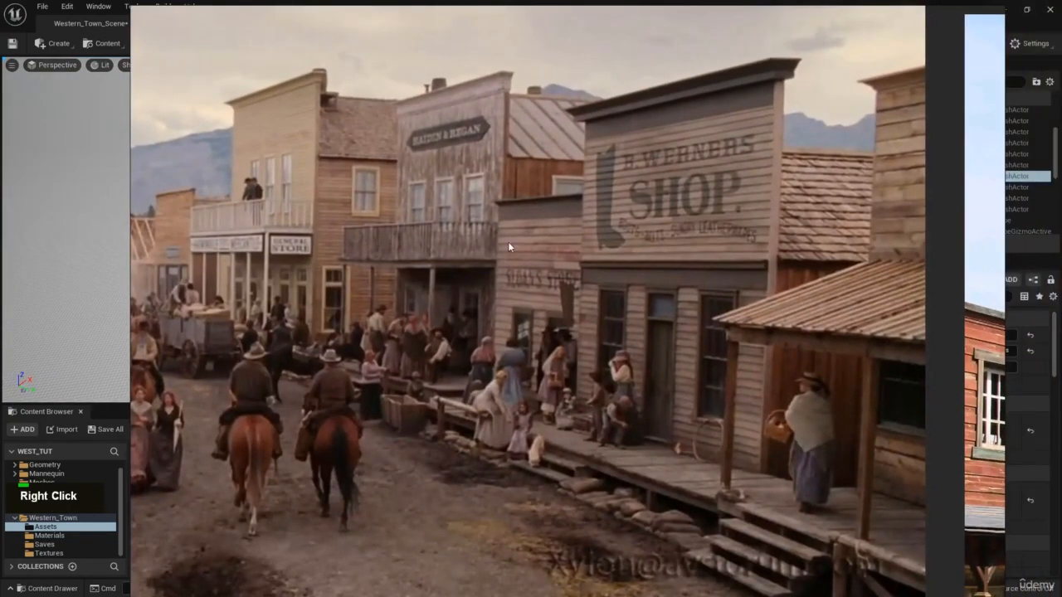
right_click_drag(580, 275, 1061, 314)
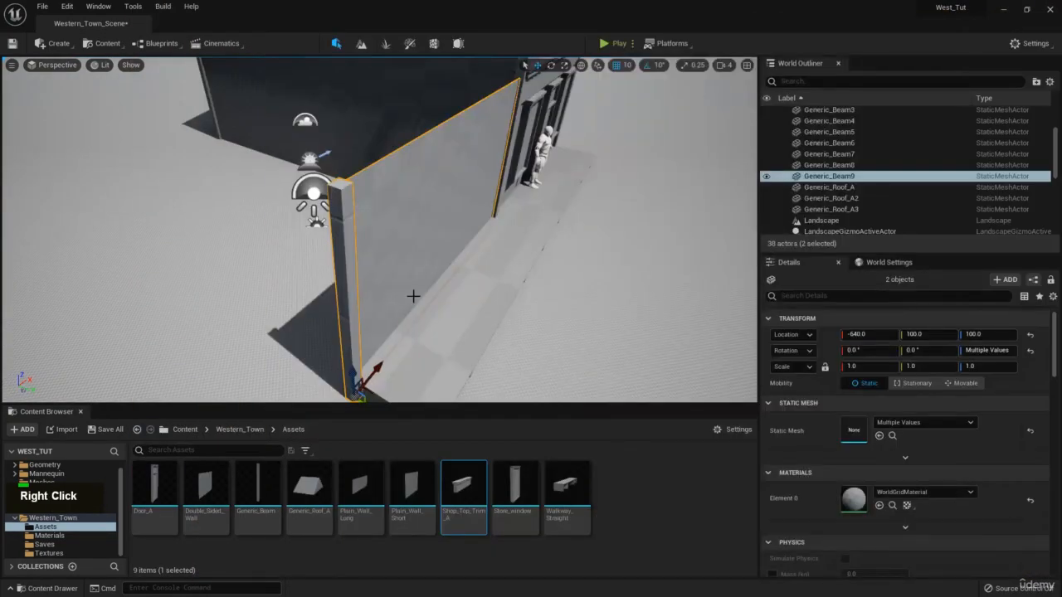
key("s")
right_click_drag(413, 296, 374, 336)
left_click_drag(373, 343, 342, 338)
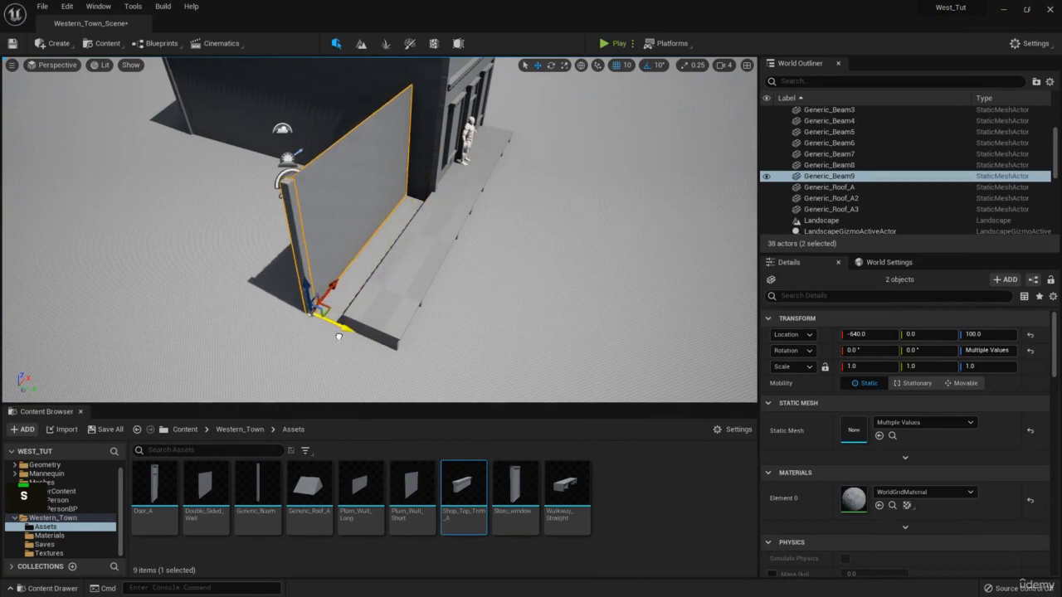
Duplicate the beam at the new wall's end to add an extra Generic_Beam by the shop.
right_click_drag(338, 336, 289, 266)
key("w")
key("d")
key("s")
left_click(241, 204)
key("ctrl+c")
key("ctrl+v")
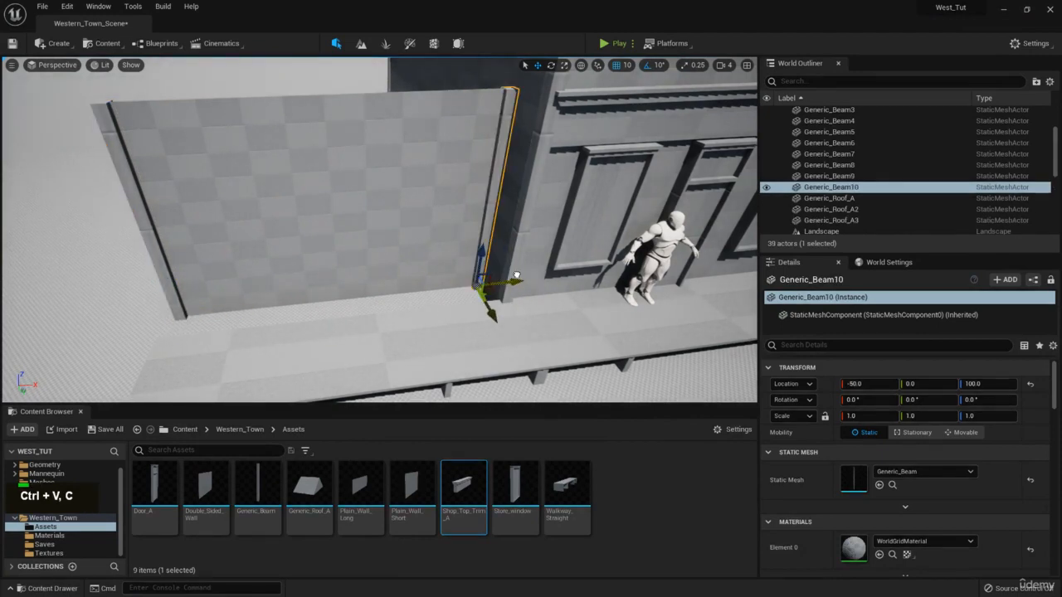
Select the extended boardwalk section and look low along the walkway.
right_click_drag(519, 274, 416, 266)
key("s")
left_click(429, 303)
key("w")
key("q")
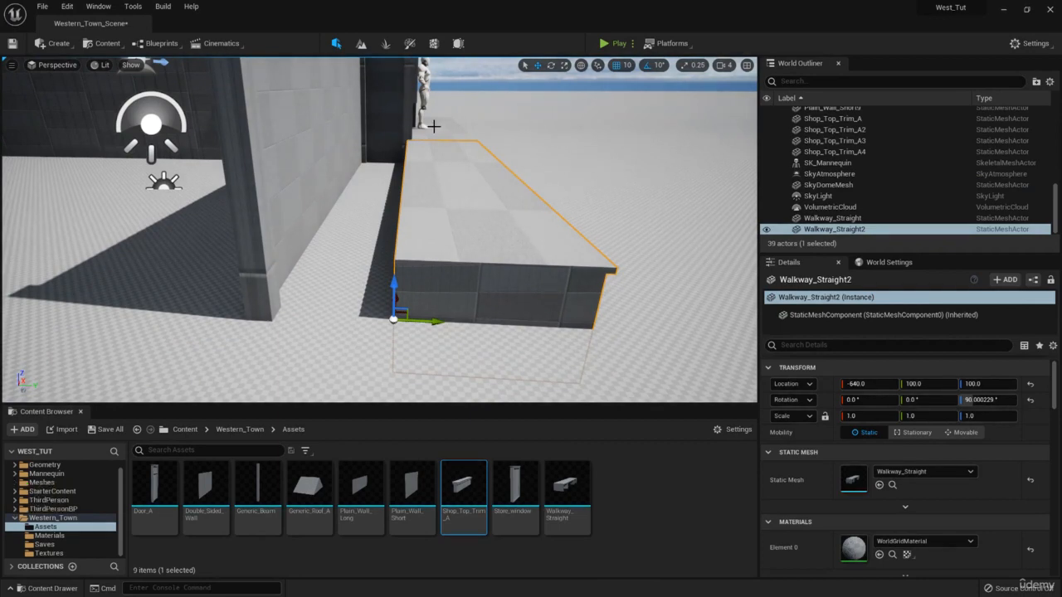
Select the new Plain_Wall_Short9 wall together with both of its beams.
key("q")
right_click_drag(433, 126, 294, 92)
key("s")
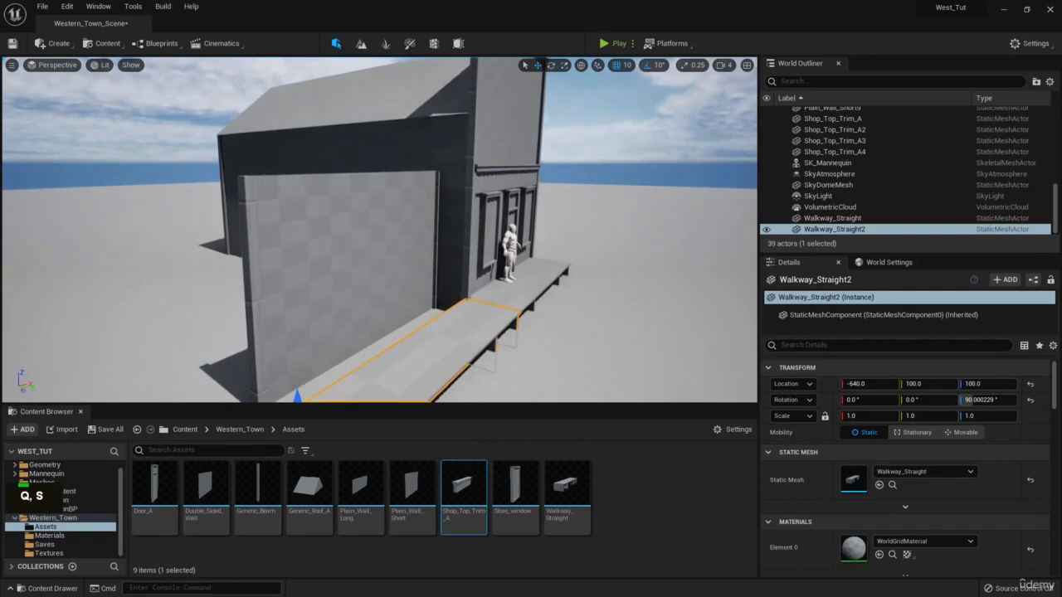
right_click_drag(1061, 182, 816, 170)
right_click_drag(687, 189, 1061, 201)
left_click(385, 207)
mouse_move(385, 206)
right_mouse_down()
mouse_move(469, 199)
mouse_move(469, 212)
mouse_move(397, 213)
right_mouse_up()
key("w")
left_click(479, 209)
key("s")
left_click(318, 237, "ctrl")
left_click(486, 220, "ctrl")
Raise the wall and beams into a tall false front at Z 380 and copy them.
right_click_drag(486, 220, 474, 224)
key("s")
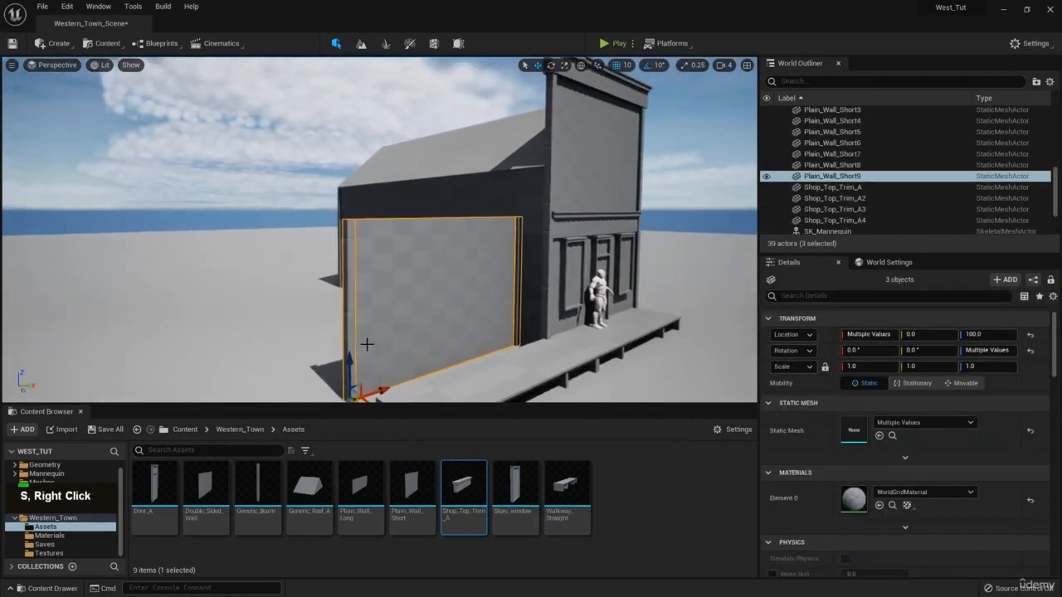
left_click_drag(349, 362, 347, 280)
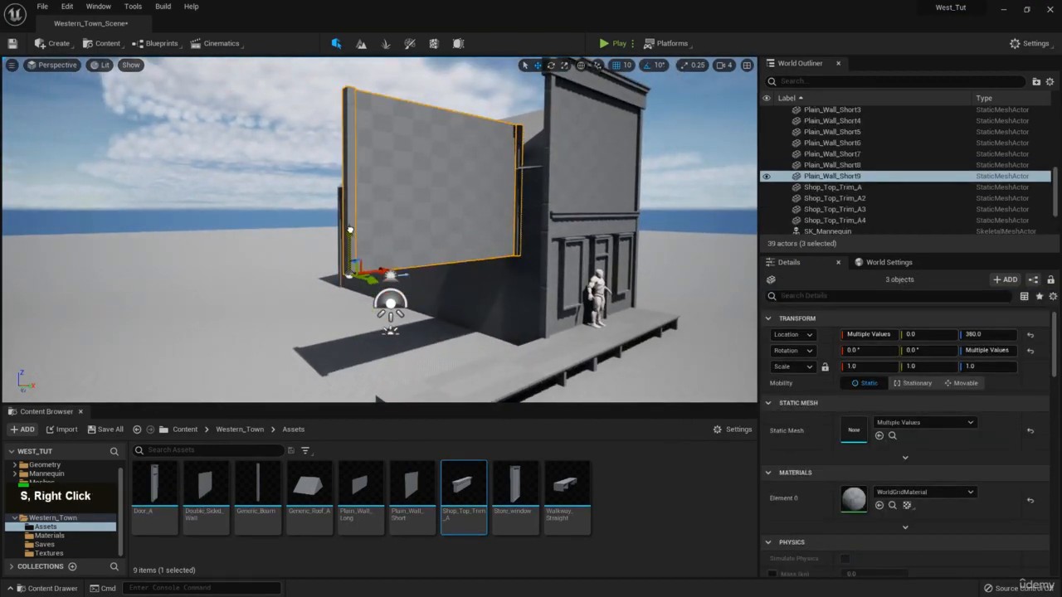
key("s")
right_click_drag(350, 231, 365, 182)
key("ctrl+c")
key("d")
right_click_drag(452, 171, 438, 200)
key("e")
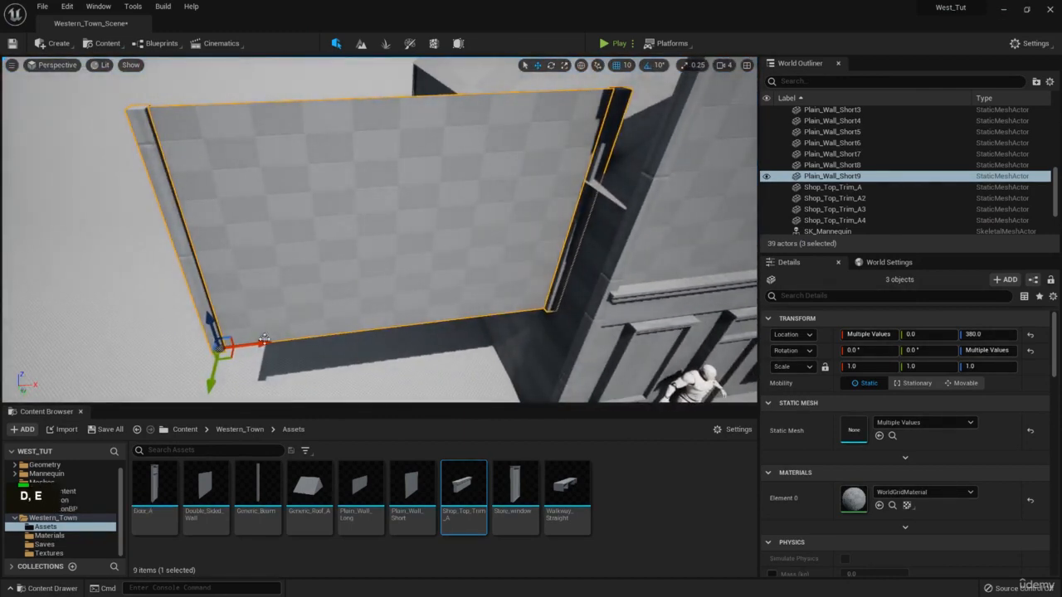
Lower the pasted wall-and-beam copy down to Z -130 onto the boardwalk.
left_click_drag(263, 340, 257, 342)
right_click_drag(328, 325, 348, 197)
key("w")
key("q")
key("s")
key("w")
left_click_drag(491, 192, 491, 350)
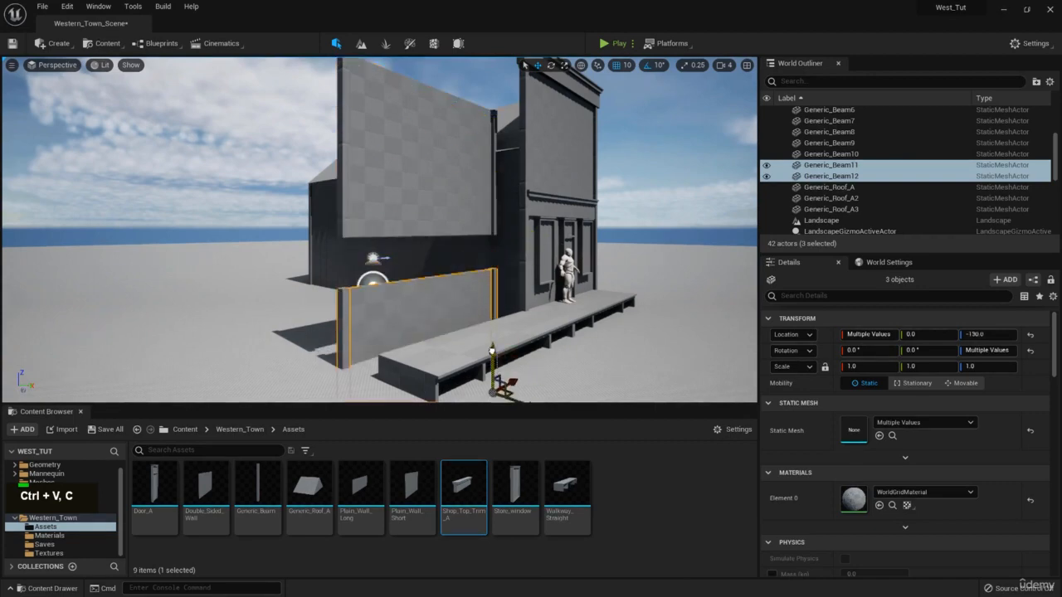
Select the shop's two top trims, Shop_Top_Trim_A and Shop_Top_Trim_A2.
left_click(249, 193)
key("d")
right_click_drag(249, 193, 211, 203)
key("w")
key("s")
key("w")
key("e")
key("a")
left_click(599, 102)
right_click_drag(599, 102, 544, 170)
key("s")
left_click(574, 132, "ctrl")
Paste copies of the top trims and select both pasted pieces.
key("a")
key("w")
key("e")
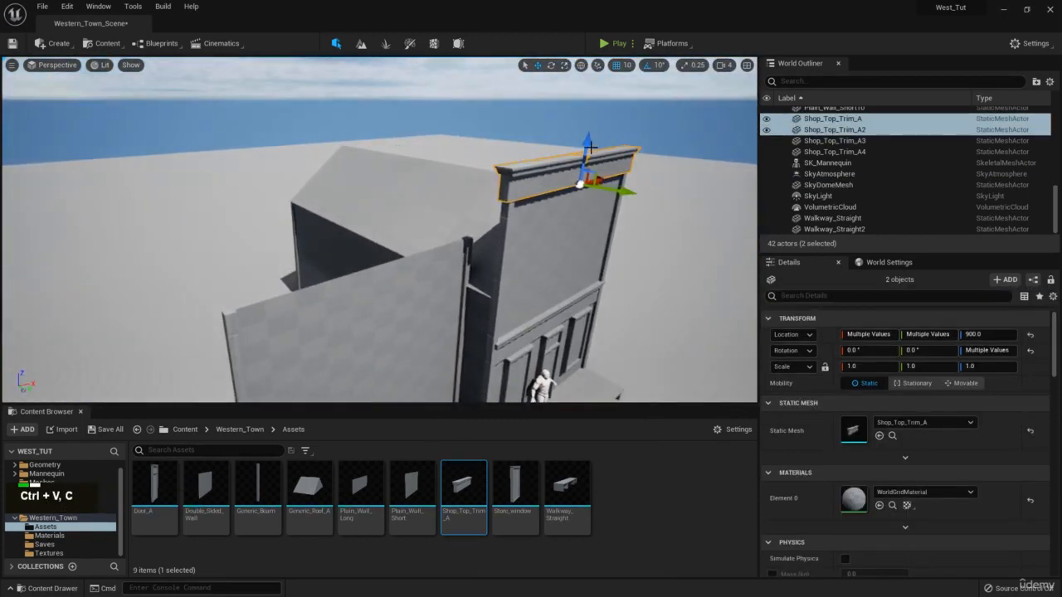
key("ctrl+v")
double_click(589, 148)
left_click(589, 160)
left_click(567, 159, "ctrl")
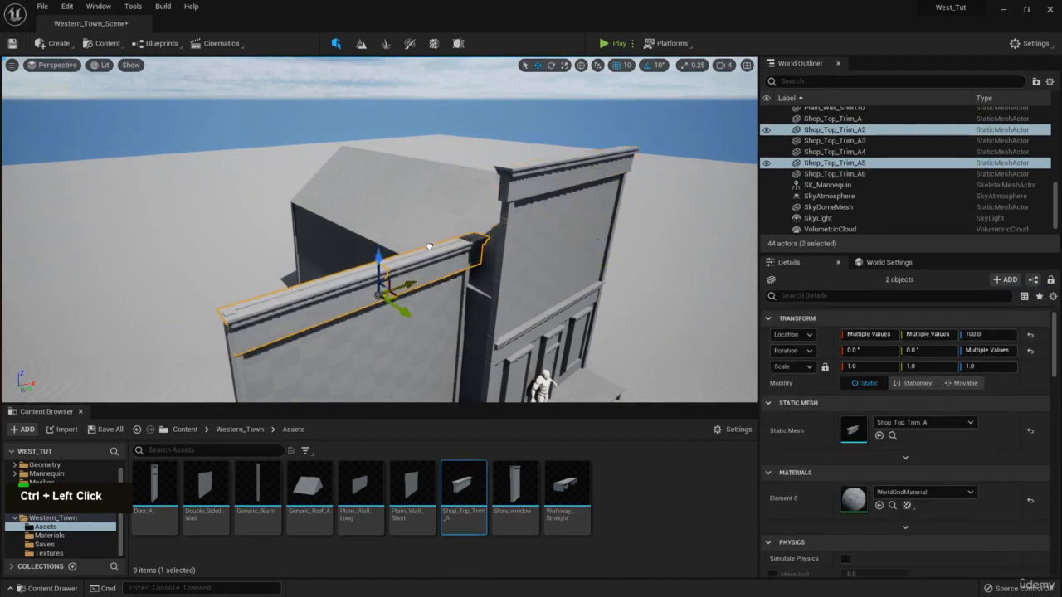
Place the pasted trims on the tall wall's top edge at Z 780, viewed head-on.
key("w")
right_click_drag(421, 242, 516, 214)
key("q")
key("d")
key("w")
key("s")
key("d")
key("q")
Fly around the capped wall to check the trims from behind and the full building.
key("e")
key("w")
key("a")
key("w")
key("a")
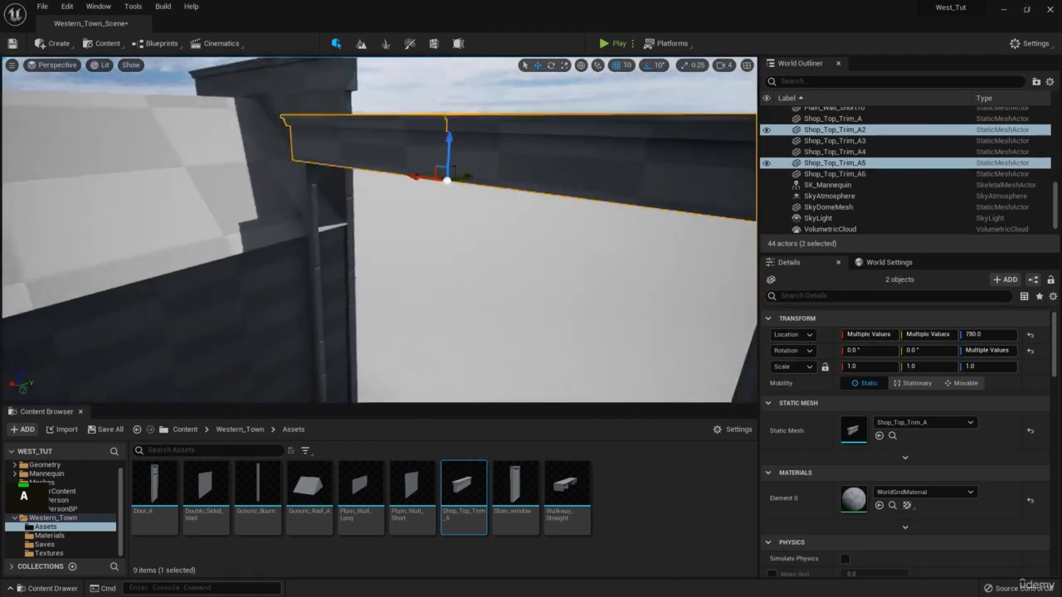
key("w")
right_click_drag(498, 177, 370, 207)
key("s")
Select the lower short wall and the wall above it on the shopfront.
key("q")
key("d")
key("a")
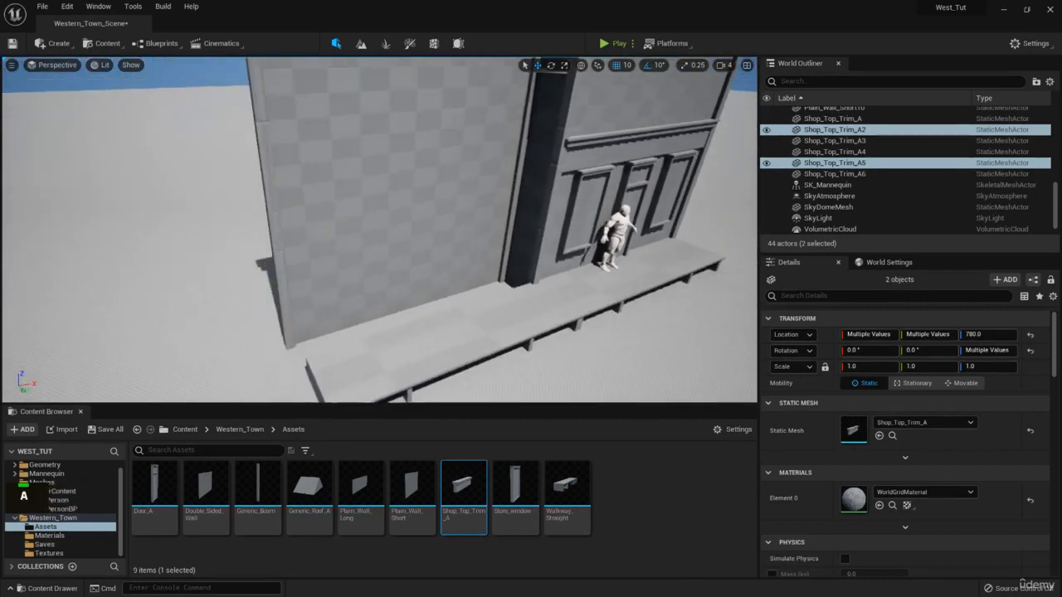
left_click(356, 256)
right_click_drag(356, 256, 373, 176)
left_click(369, 174, "ctrl")
key("s")
key("e")
key("d")
key("a")
key("w")
Duplicate the two walls and rotate the copies toward a side-wall angle.
key("ctrl+c")
key("ctrl+v")
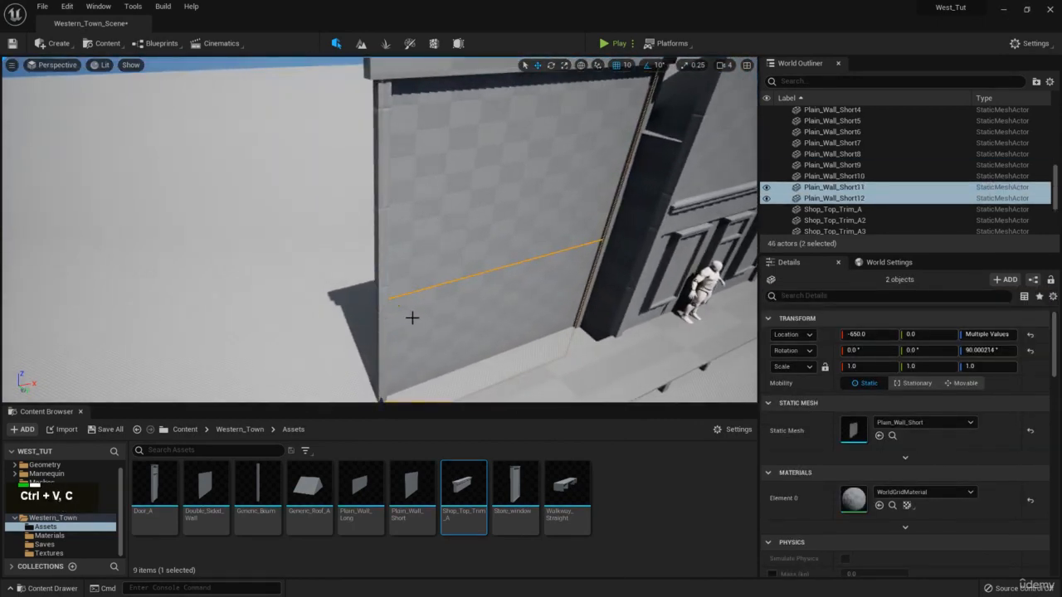
right_click_drag(395, 249, 381, 301)
key("s")
key("e")
left_click_drag(363, 385, 291, 376)
key("a")
right_click_drag(372, 355, 531, 373)
key("s")
key("w")
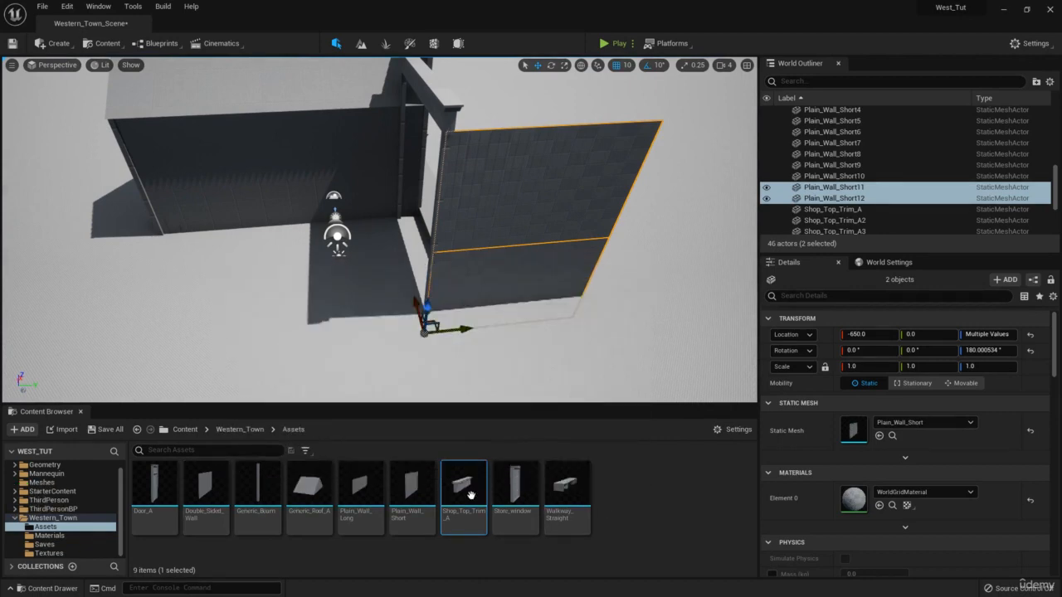
Slide the wall copies back along the building side, undoing a trial Plain_Wall_Long mesh swap.
left_click_drag(361, 491, 869, 434)
left_click_drag(452, 329, 85, 332)
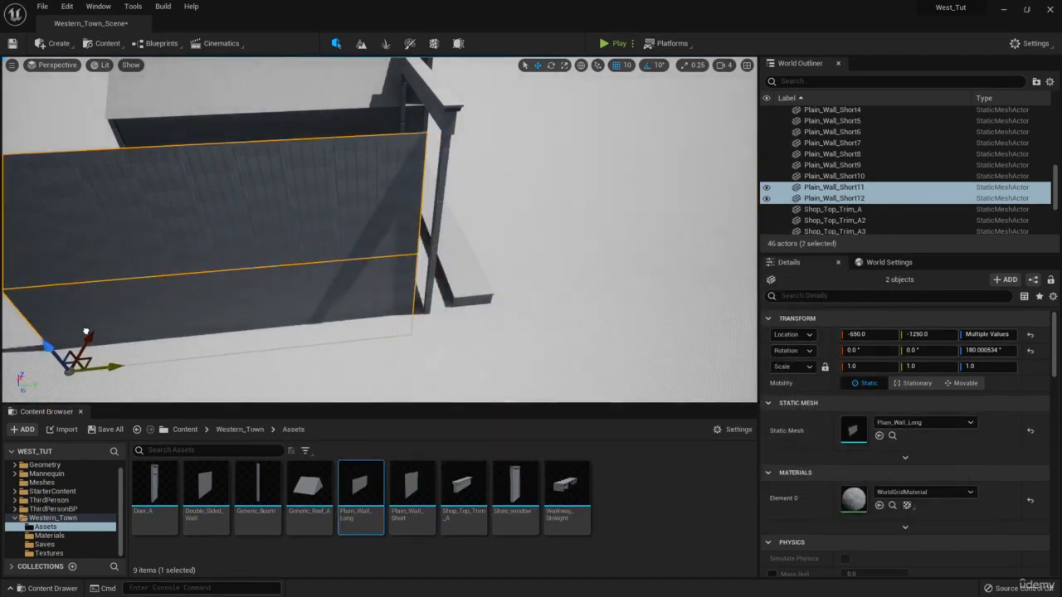
key("ctrl+z")
key("ctrl+z")
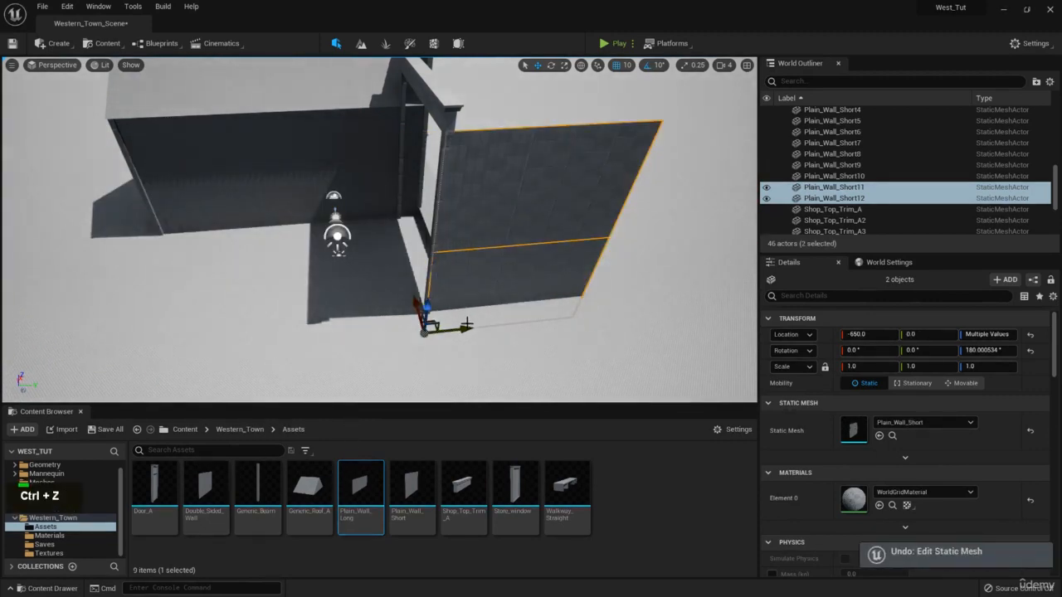
left_click_drag(454, 329, 279, 330)
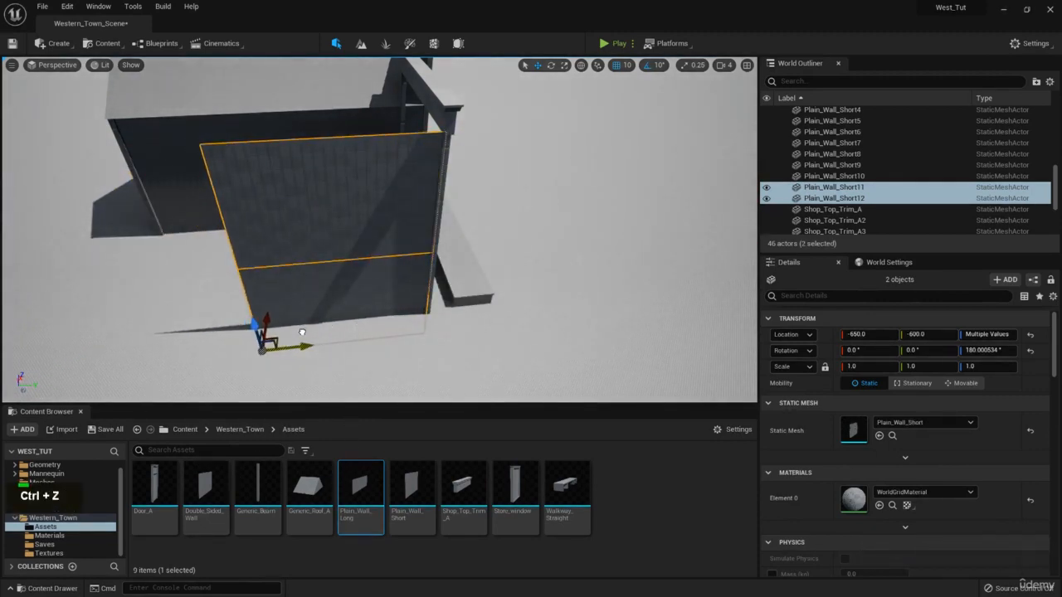
Paste another pair of short walls, turn them 90 degrees and slide them along the building's side.
key("d")
right_click_drag(428, 228, 189, 247)
key("w")
key("a")
key("d")
key("w")
key("d")
key("e")
key("w")
key("s")
key("d")
key("a")
key("ctrl+c")
key("ctrl+v")
key("e")
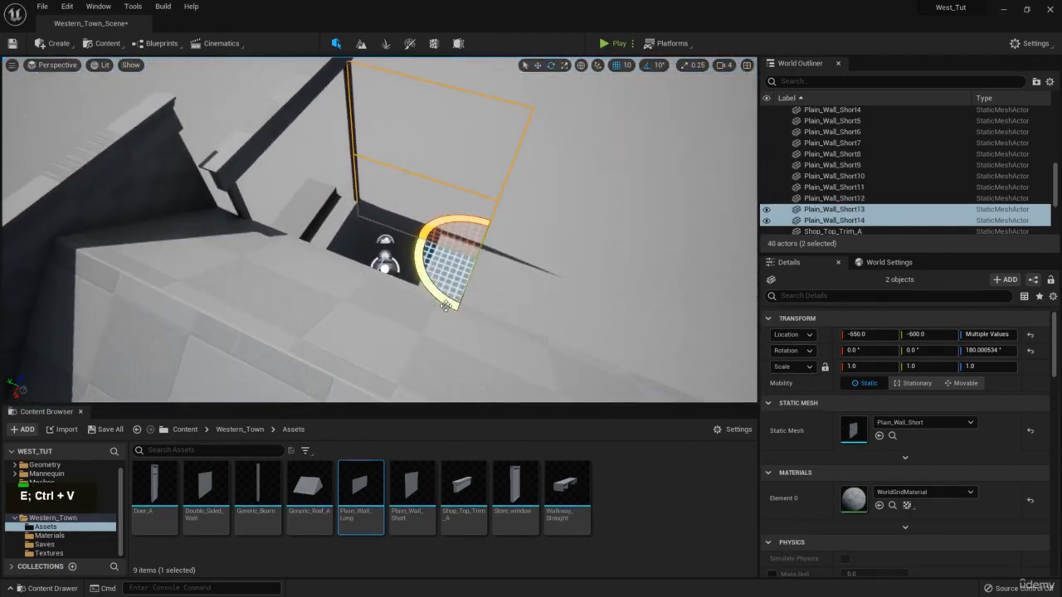
left_click_drag(417, 236, 491, 214)
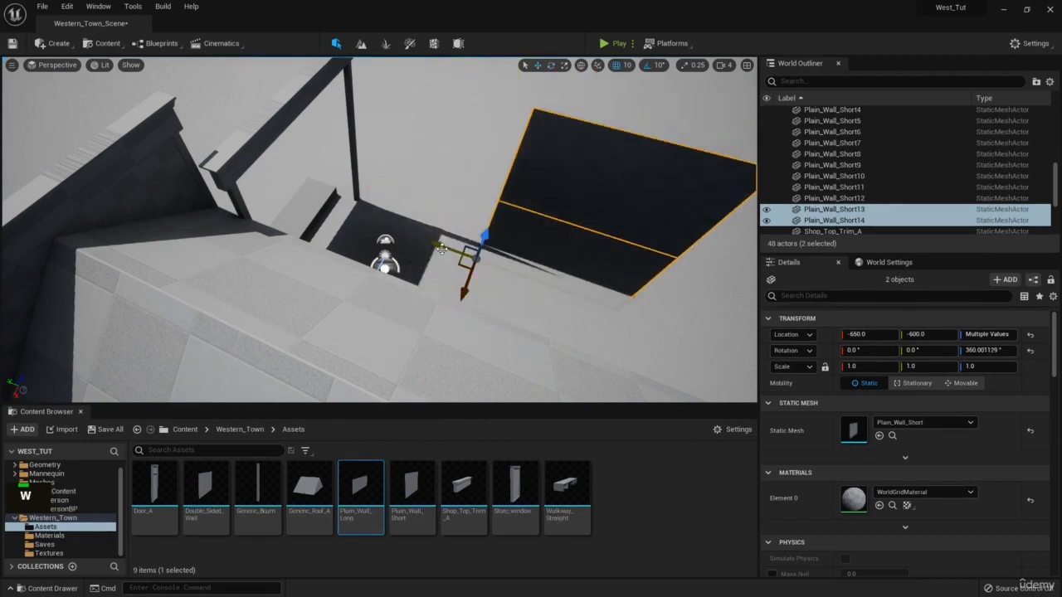
left_click_drag(442, 250, 242, 356)
Fly in close and circle behind the side wall to inspect the pasted walls.
right_click_drag(242, 357, 334, 232)
key("w")
key("e")
key("a")
key("s")
key("q")
right_click_drag(279, 305, 335, 263)
key("w")
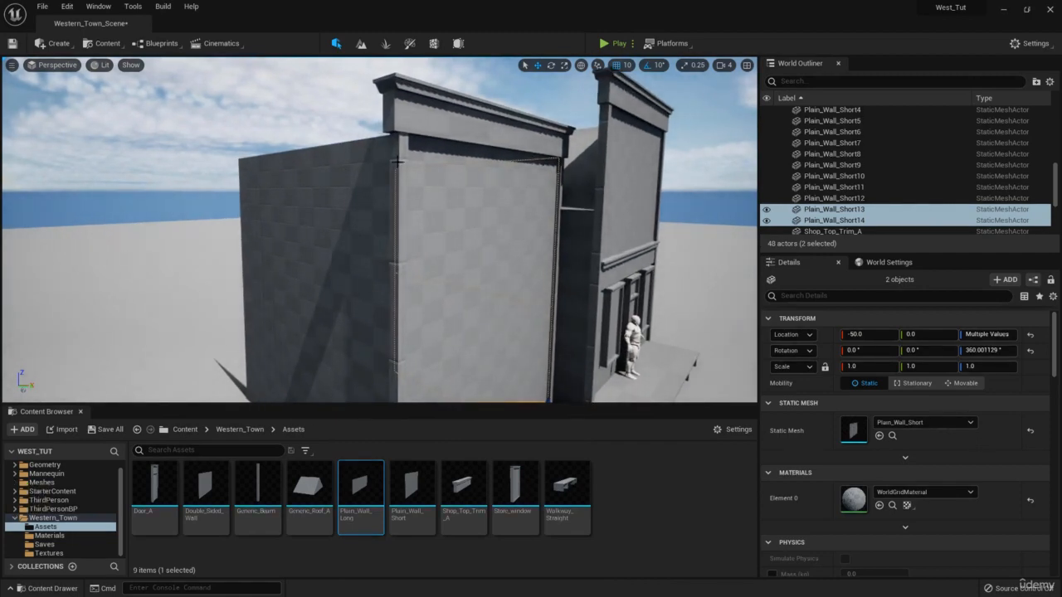
key("e")
right_click_drag(397, 162, 514, 204)
key("w")
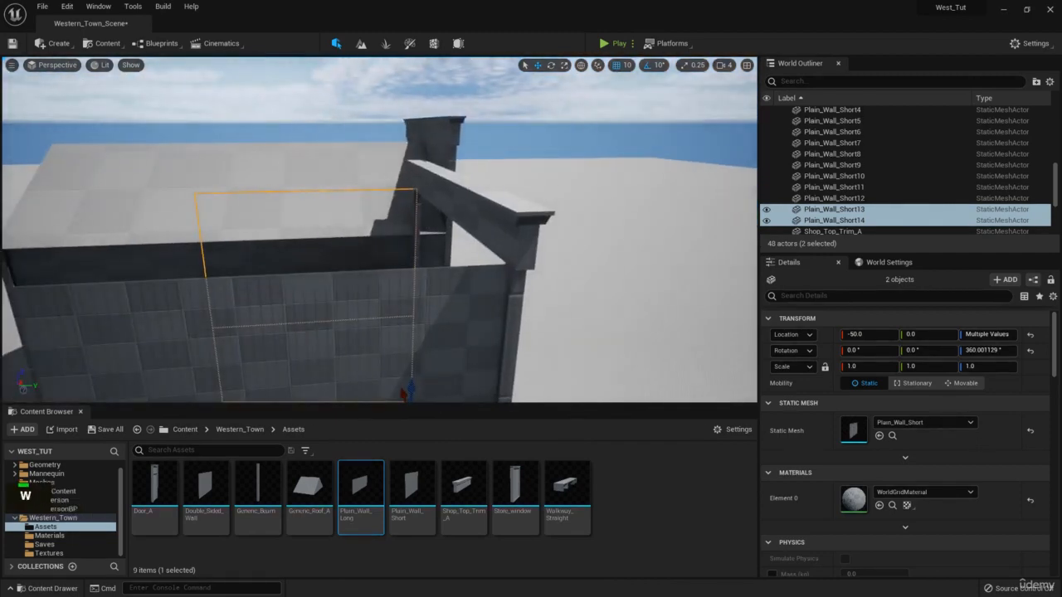
key("s")
right_click_drag(415, 232, 481, 217)
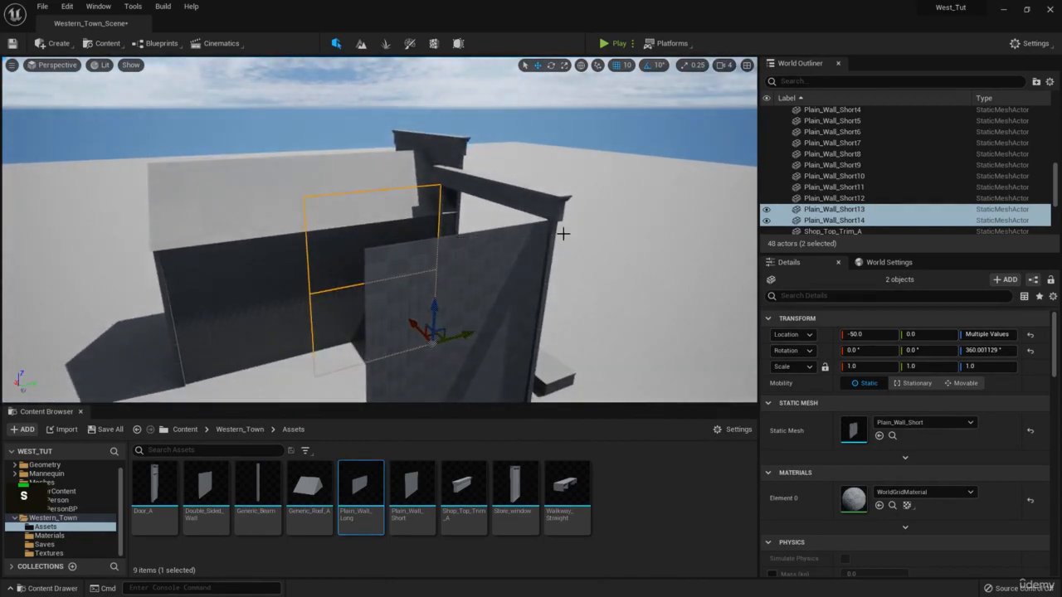
right_click_drag(1061, 270, 1061, 241)
Circle around to the building front and left wall, then bring up the add-actor list.
right_click_drag(485, 241, 160, 220)
key("d")
key("q")
key("w")
key("s")
key("e")
key("d")
key("w")
key("q")
key("s")
key("w")
right_click_drag(531, 243, 544, 224)
key("a")
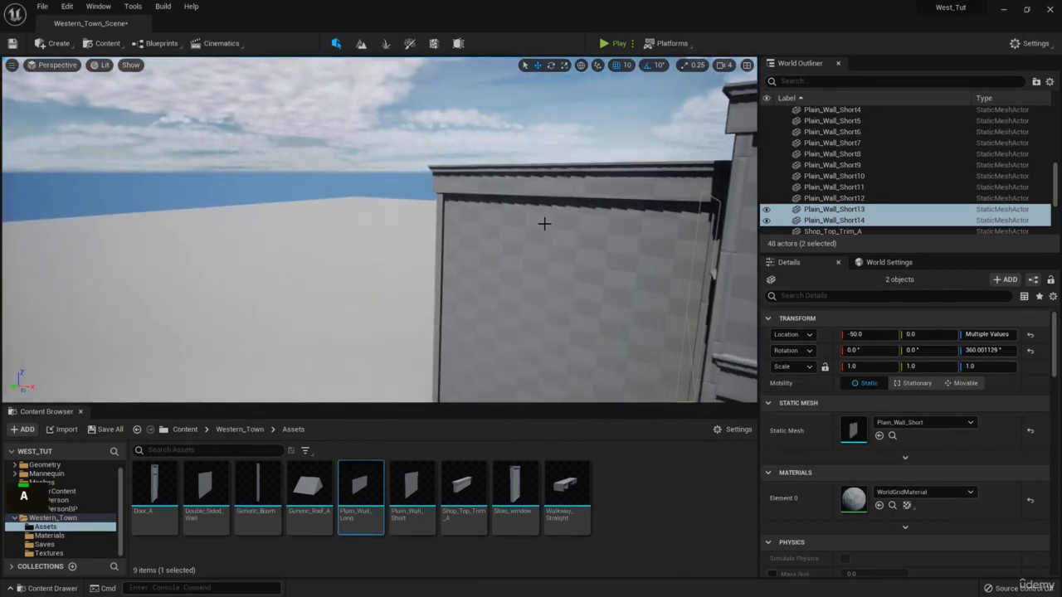
left_click(55, 44)
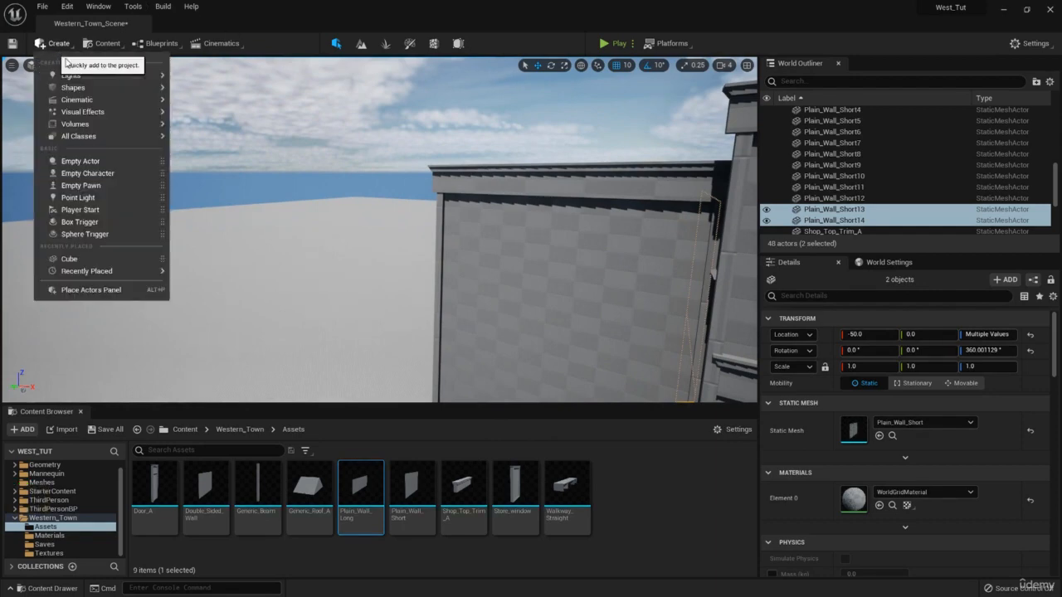
Select the four vertical beams Generic_Beam9–12 on the building's left side.
key("s")
right_click_drag(464, 158, 573, 212)
key("w")
key("s")
key("a")
right_click_drag(414, 154, 462, 184)
key("s")
key("d")
left_click(470, 185)
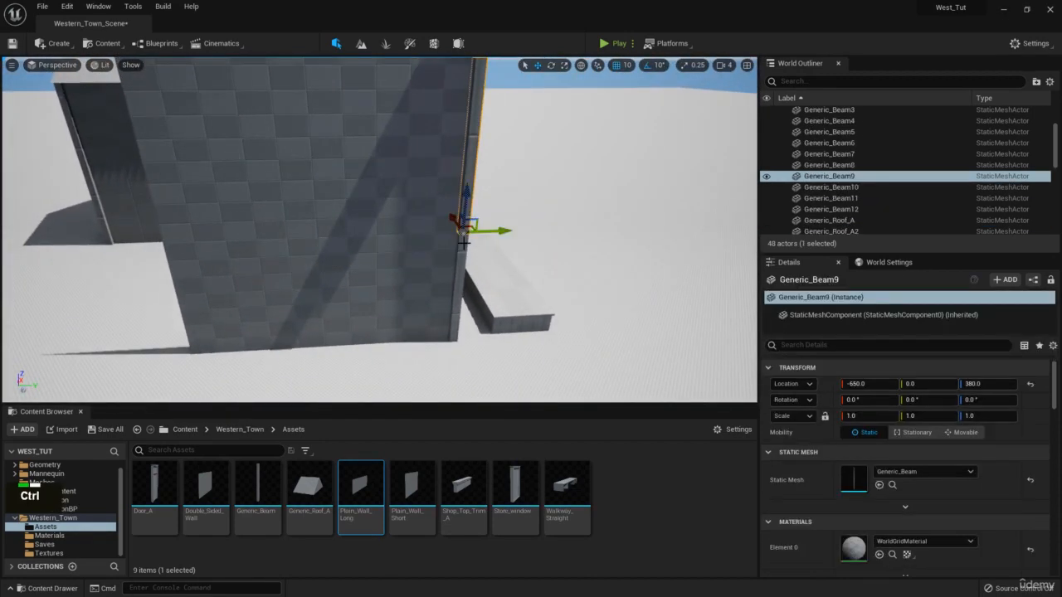
left_click(461, 278, "ctrl")
key("a")
right_click_drag(519, 233, 482, 226)
key("w")
key("d")
key("e")
key("d")
right_click_drag(439, 135, 399, 268)
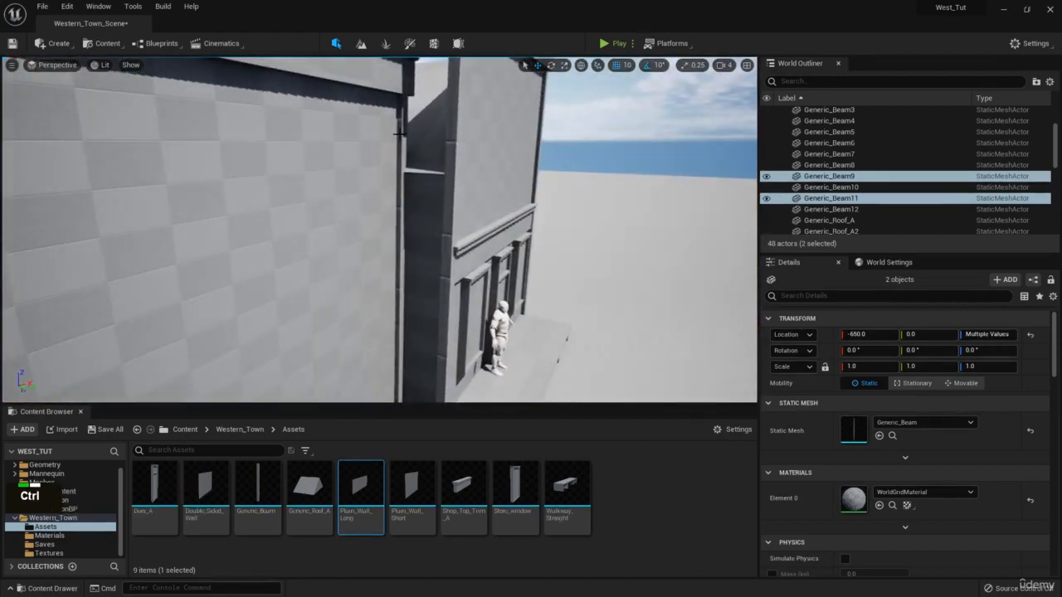
left_click(399, 268, "ctrl")
left_click(399, 341, "ctrl")
right_click_drag(398, 341, 545, 269)
Copy the four beams and slide the copies along Y to the other side.
key("ctrl+c")
key("ctrl+v")
left_click_drag(550, 274, 434, 275)
right_click_drag(434, 275, 485, 254)
Duplicate the two short side walls and rotate the copies 90° to run across.
left_click(486, 254)
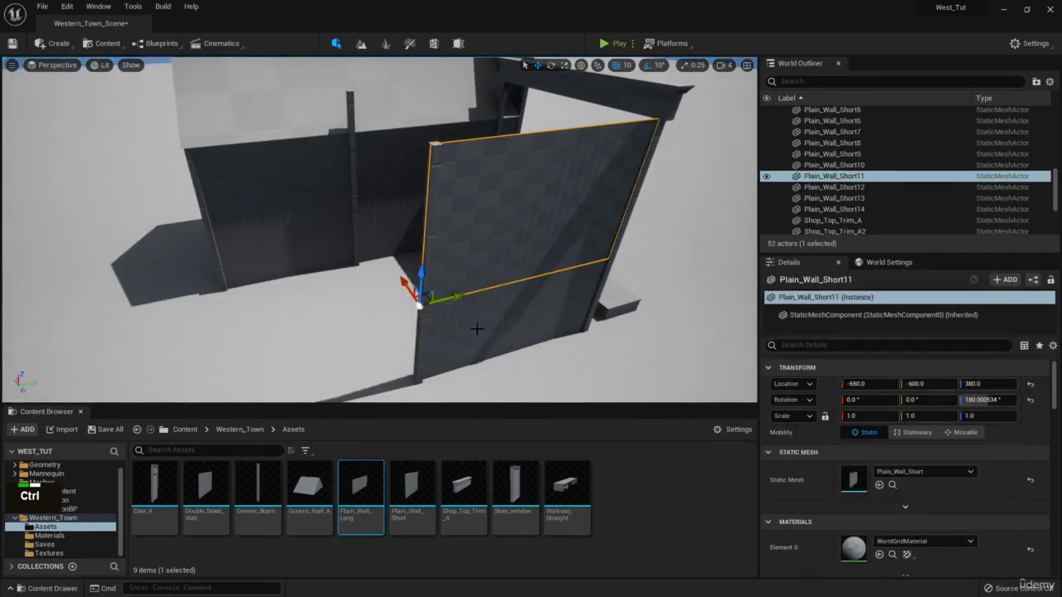
left_click(465, 349, "ctrl")
right_click_drag(465, 348, 443, 291)
key("ctrl+c")
key("ctrl+v")
key("e")
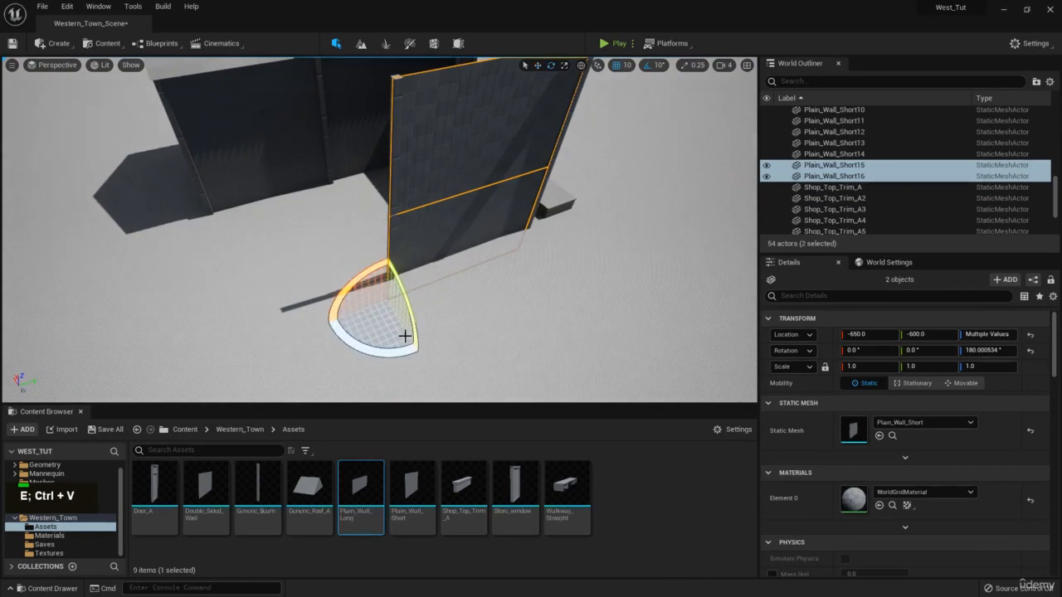
left_click_drag(407, 334, 455, 289)
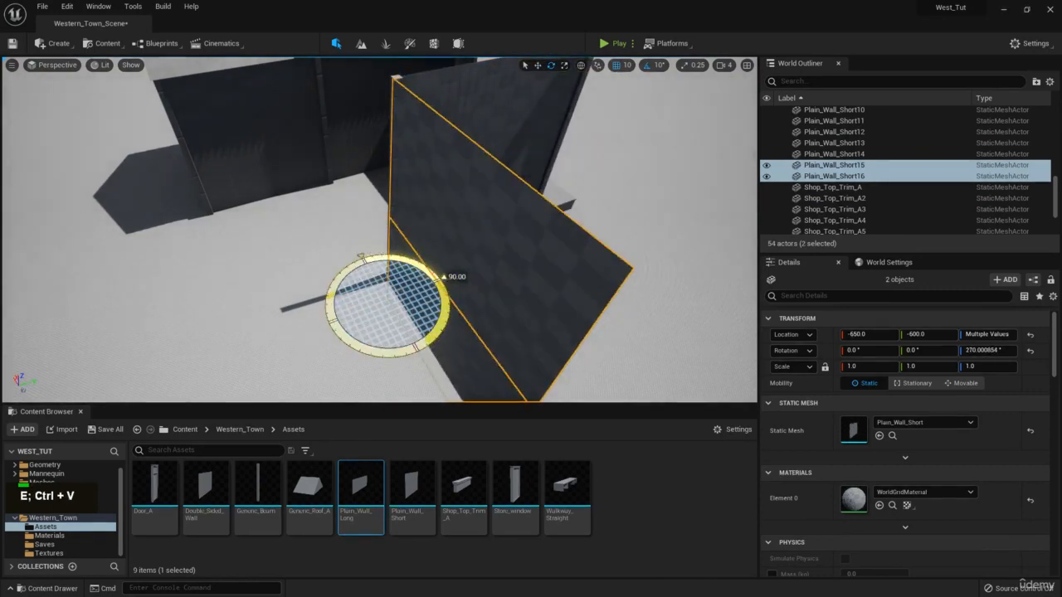
Move the rotated wall copies along X to about -52, Y -590 beside the building.
left_click(399, 340)
right_click_drag(398, 340, 498, 344)
left_click(418, 265)
left_click(416, 319, "ctrl")
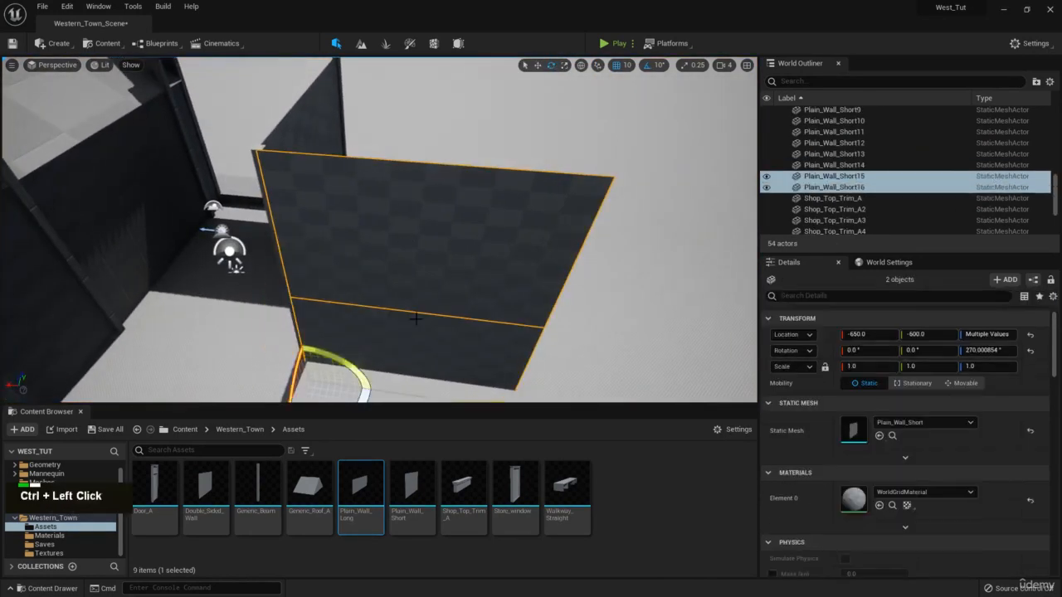
key("s")
key("a")
right_click_drag(415, 318, 383, 334)
key("w")
left_click_drag(374, 302, 237, 292)
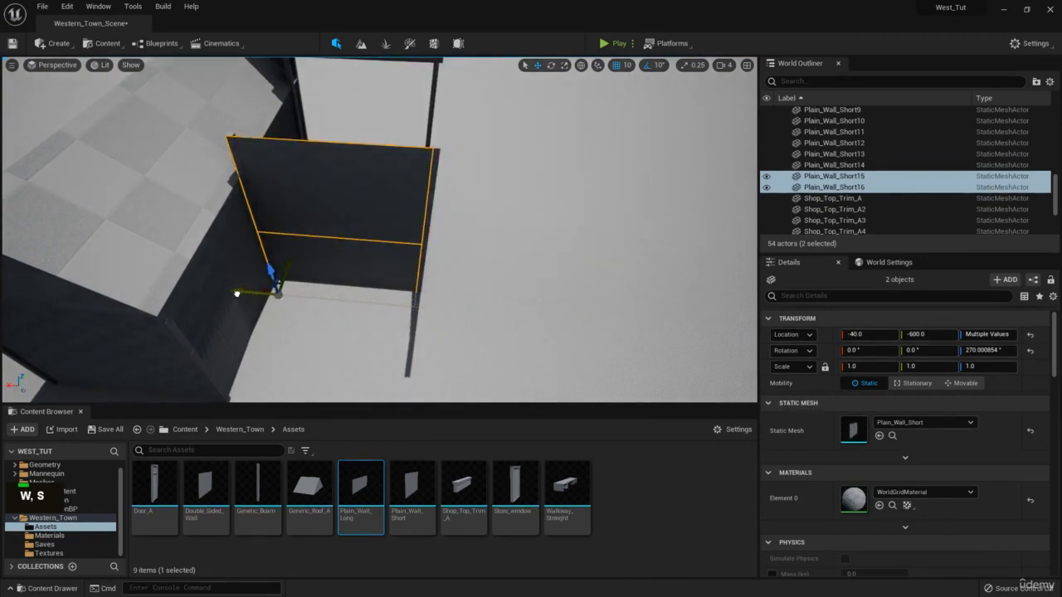
Look down on the new walls and circle the building to check their placement.
key("e")
right_click_drag(257, 282, 243, 313)
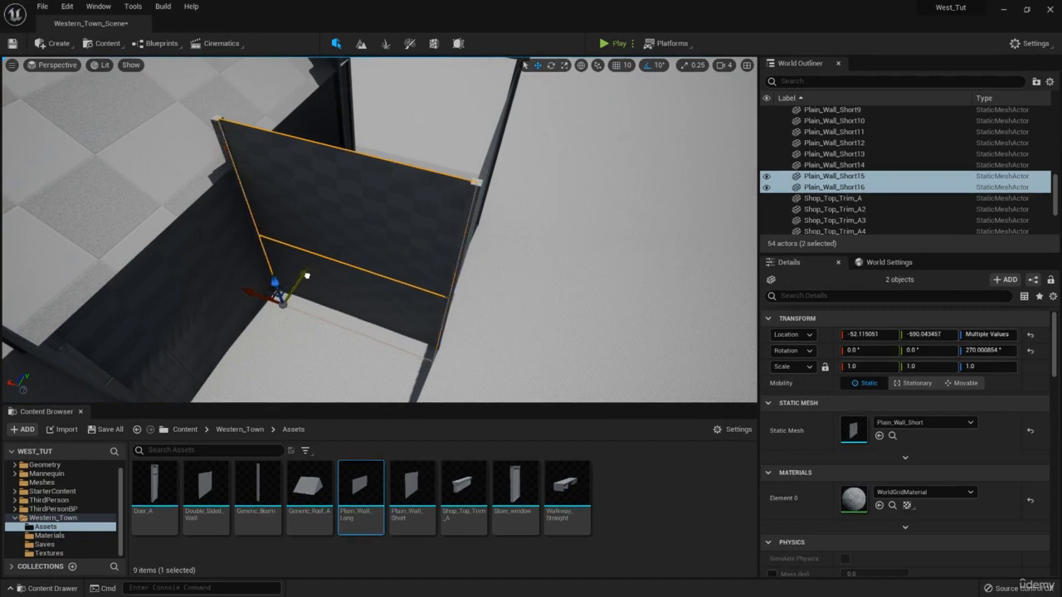
key("d")
right_click_drag(306, 275, 256, 219)
key("q")
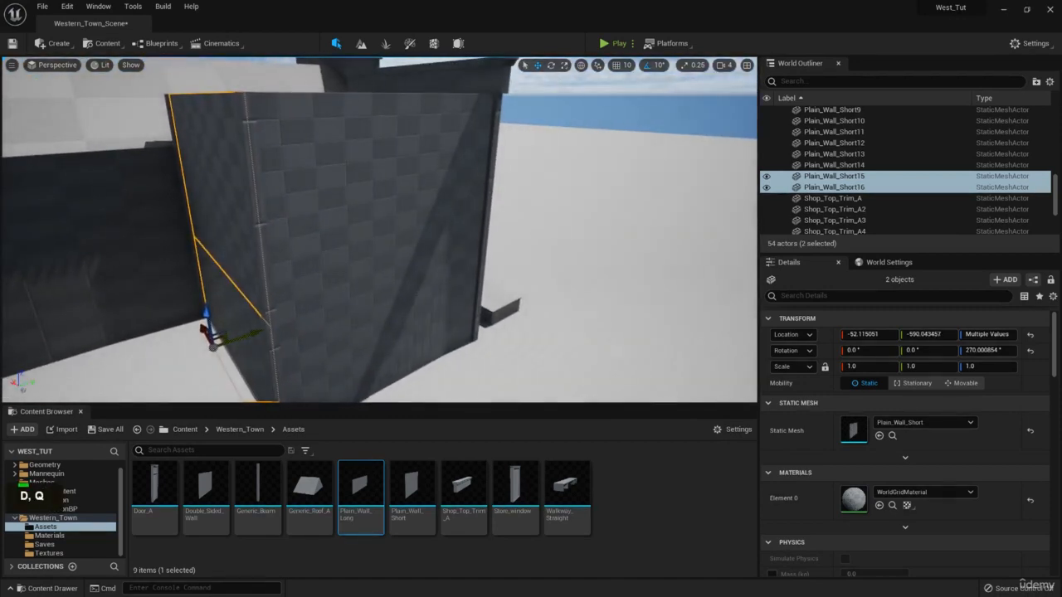
key("d")
right_click_drag(493, 228, 479, 199)
key("q")
key("s")
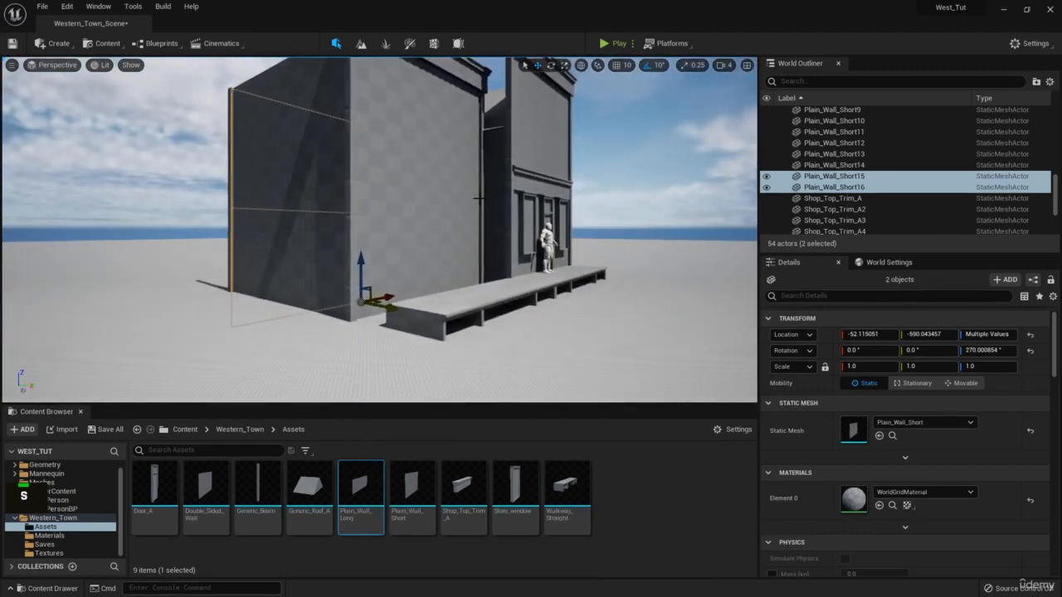
Copy the boardwalk, slide a trial copy out to extend it, then delete it.
left_click(443, 297)
key("w")
right_click_drag(443, 297, 351, 192)
key("e")
key("d")
key("w")
key("s")
right_click_drag(490, 180, 685, 232)
key("w")
key("d")
right_click_drag(439, 242, 425, 248)
key("ctrl+c")
left_click_drag(404, 267, 250, 267)
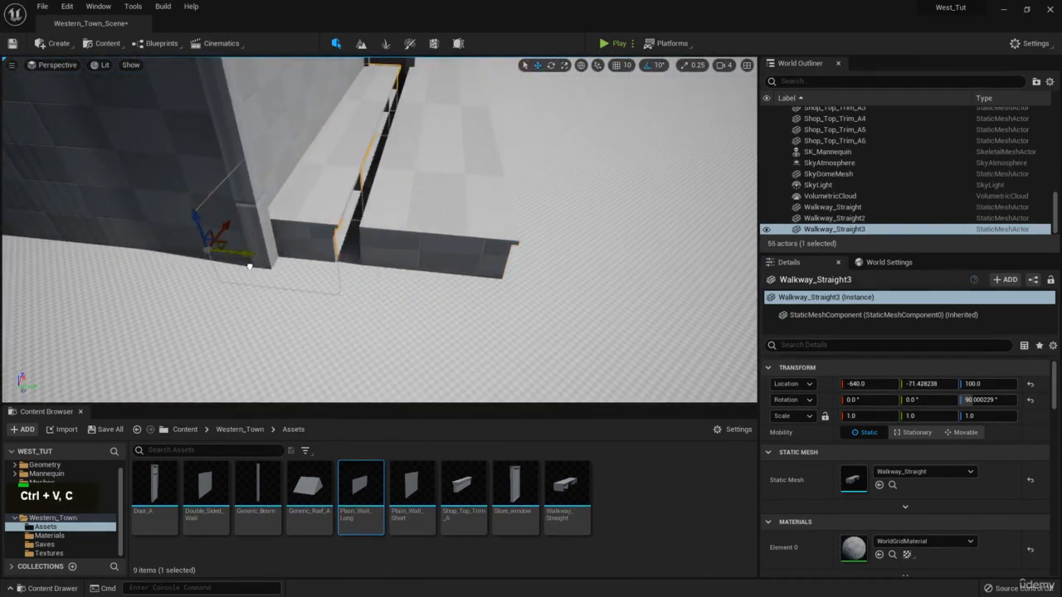
key("Delete")
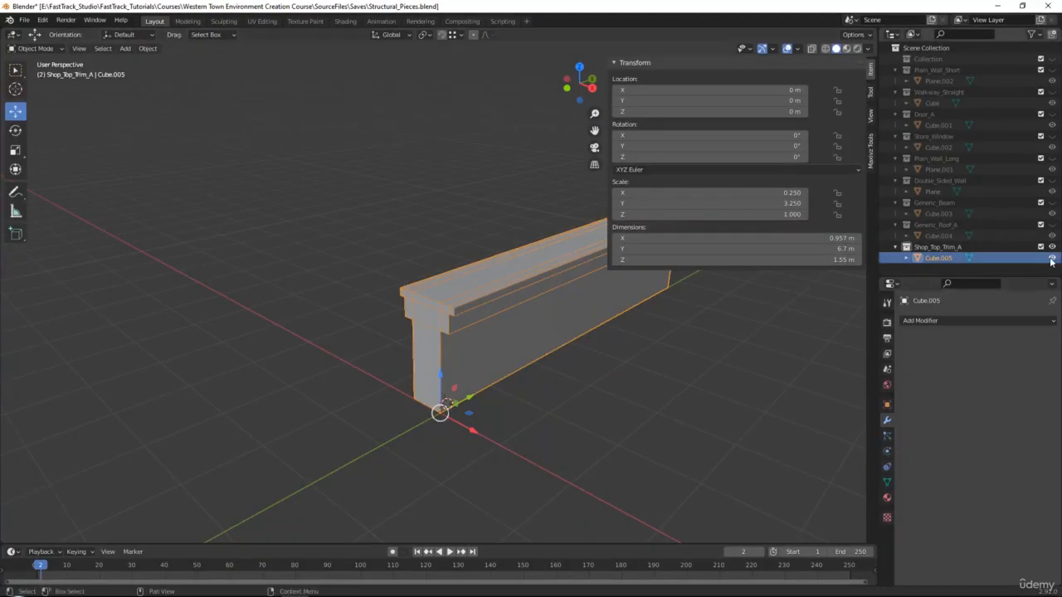
Hide the shop trim, then unhide and select the Walkway_Straight mesh.
left_click(1052, 247)
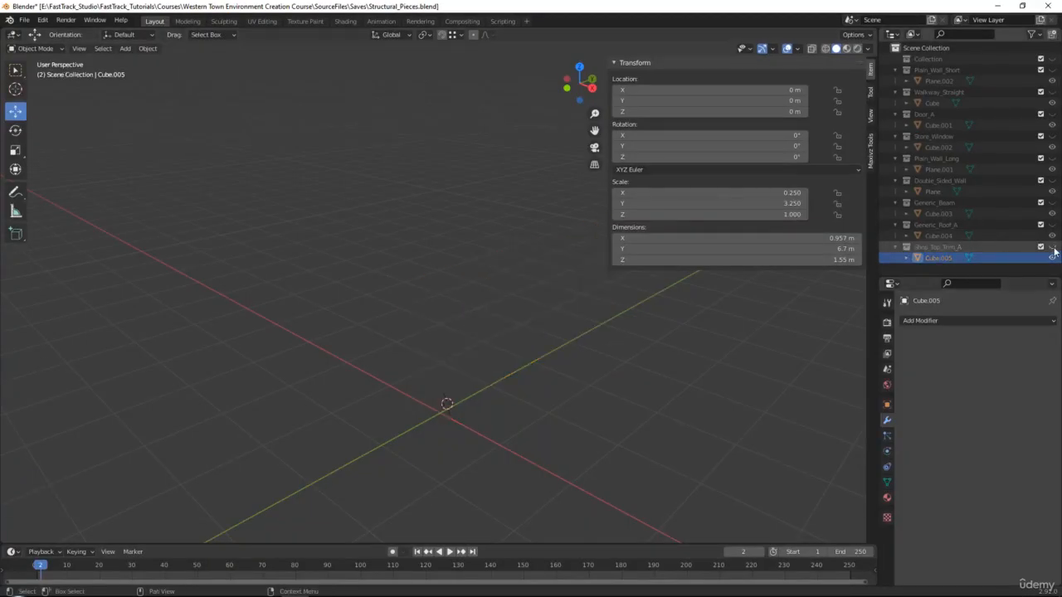
left_click(1052, 92)
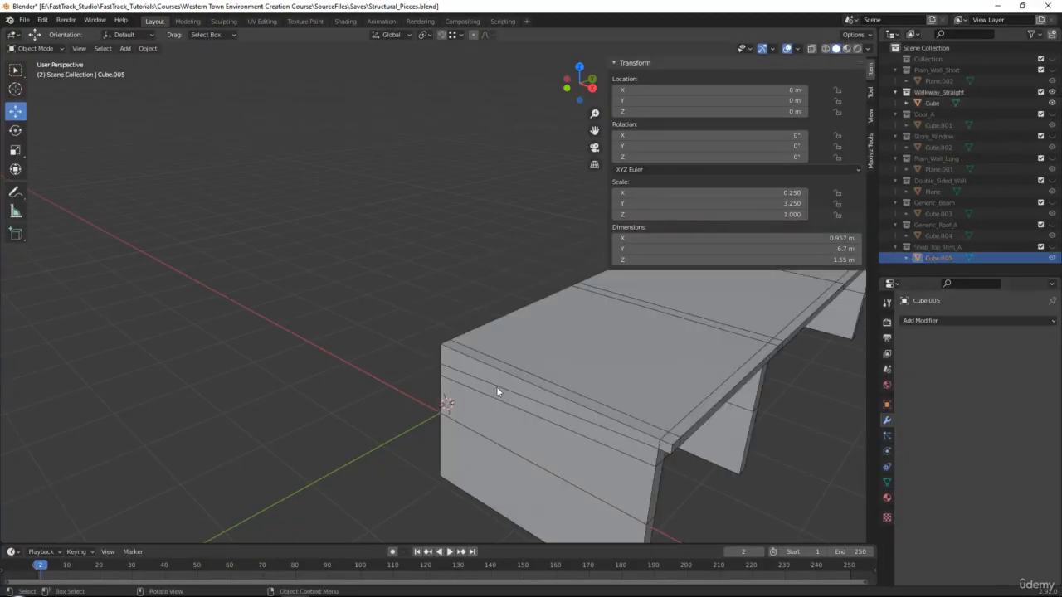
left_click(498, 386)
middle_click_drag(552, 381, 461, 267, "alt")
scroll(480, 338, "down", 2)
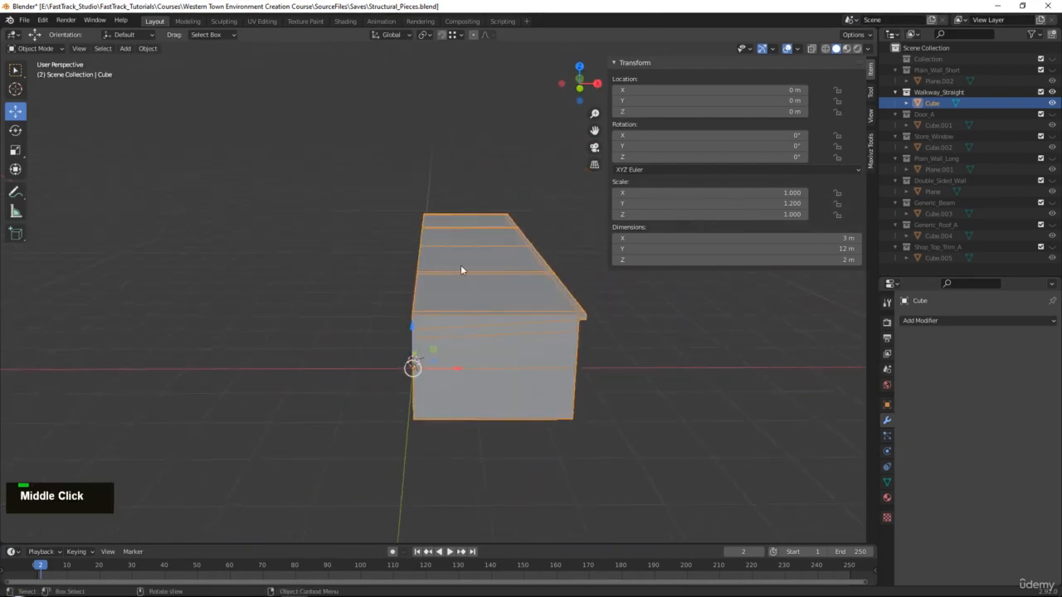
key("1")
key("ctrl+z")
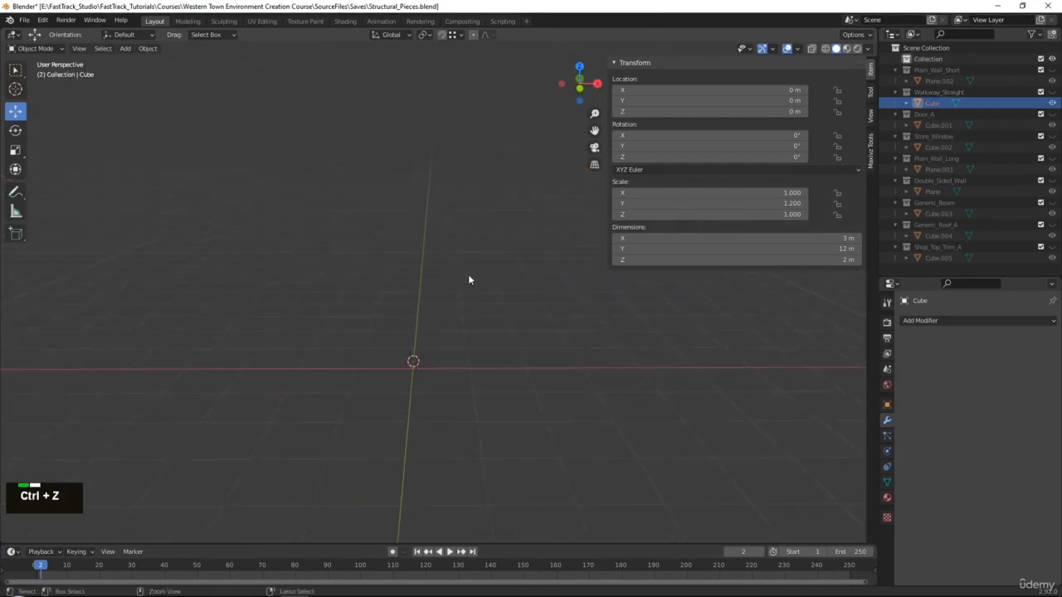
Widen the walkway to 5 m by moving its end vertices 2 m along X with increment snapping.
key("Tab")
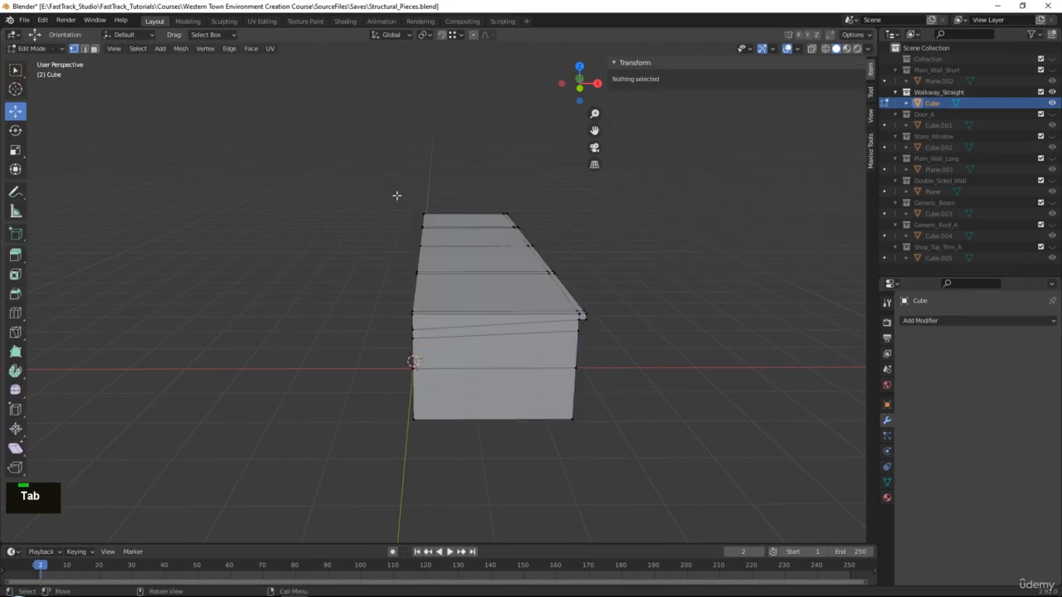
key("alt+x")
left_click_drag(334, 156, 429, 468)
left_click(452, 35)
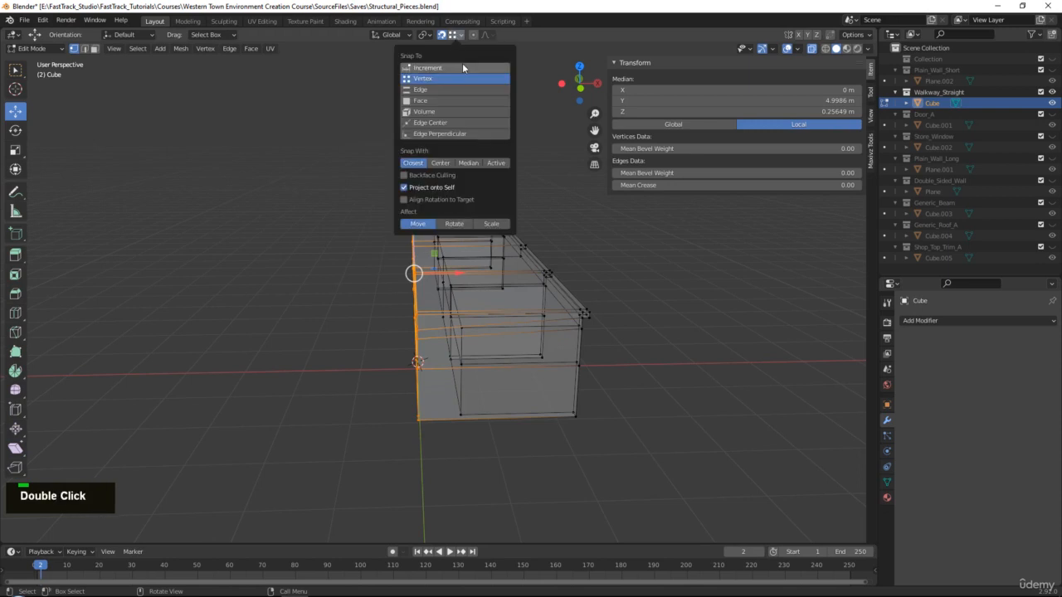
left_click(462, 66)
middle_click_drag(495, 336, 483, 337)
key("alt+x")
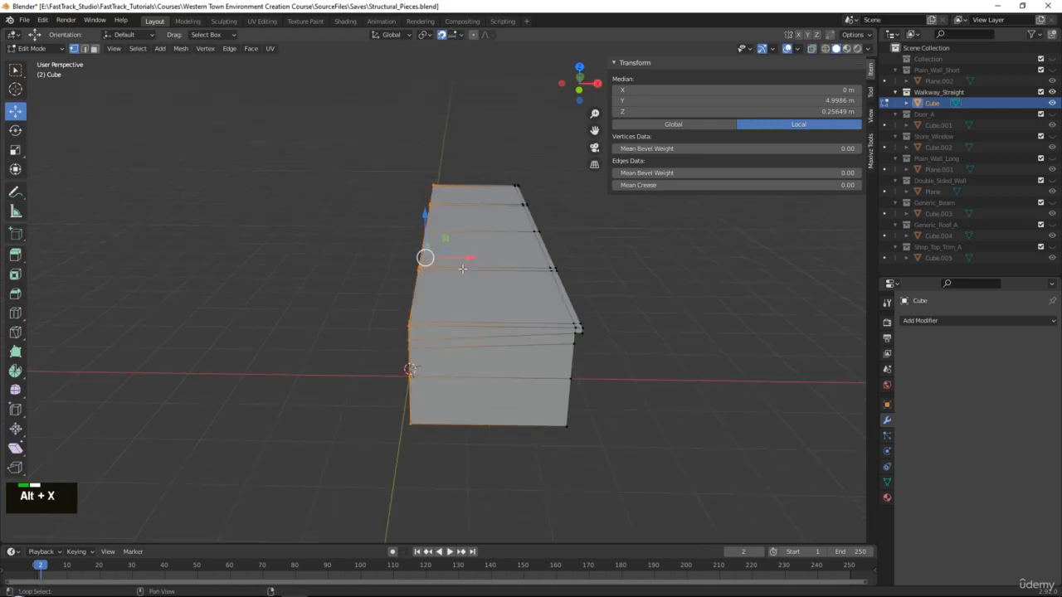
left_click_drag(470, 258, 381, 260)
key("Tab")
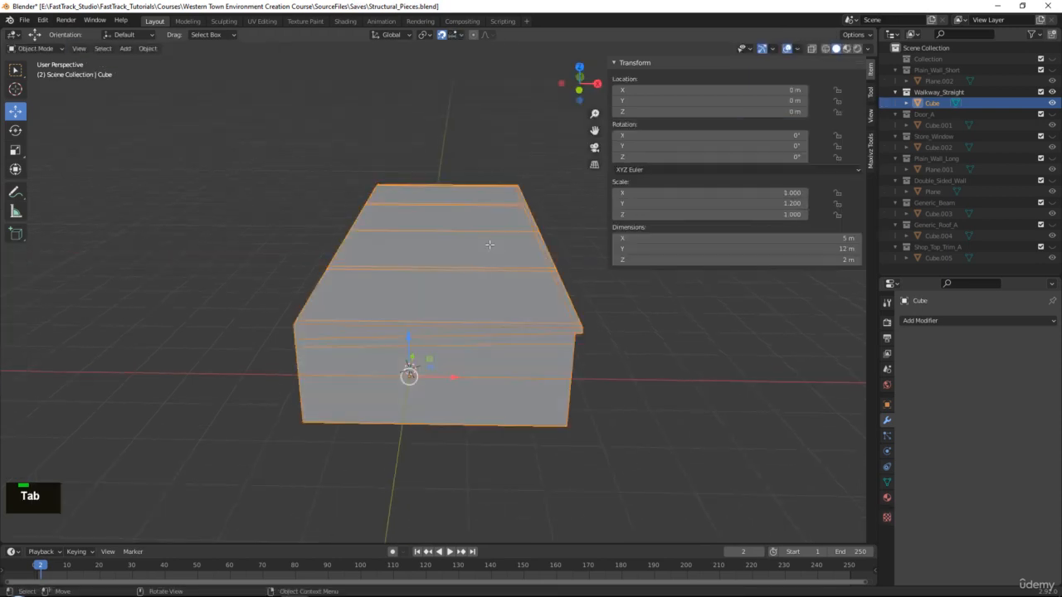
middle_click_drag(381, 260, 434, 243)
scroll(435, 242, "down", 2)
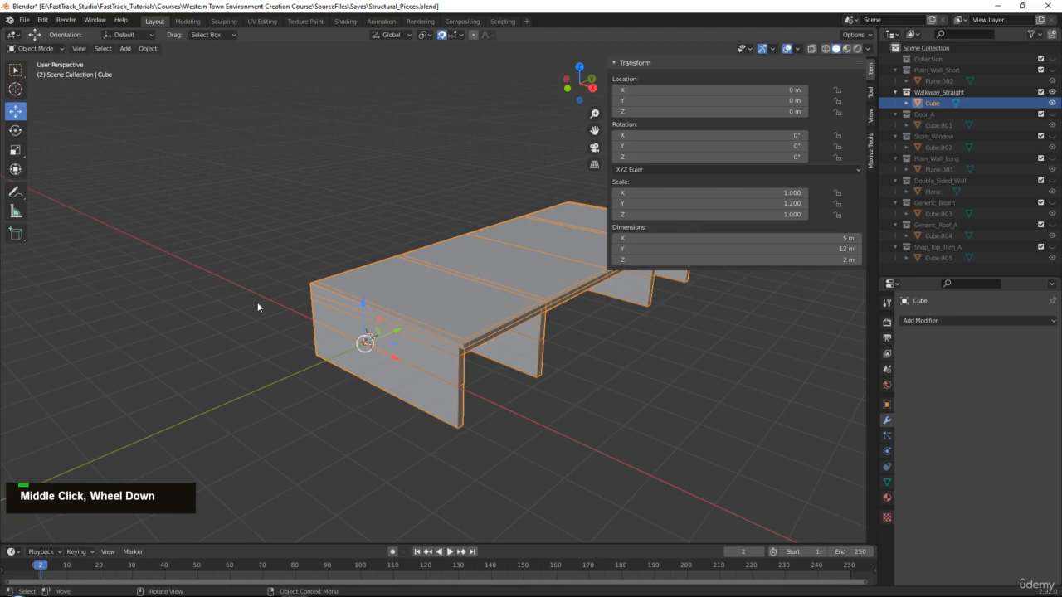
Export the widened walkway as FBX, overwriting Walkway_Straight.fbx.
left_click(29, 20)
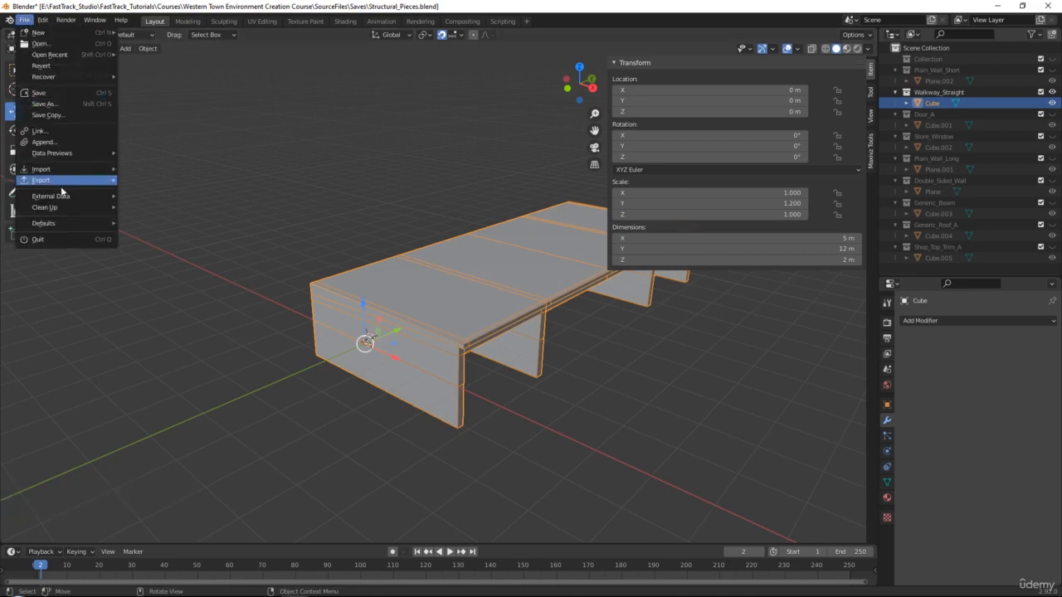
mouse_move(60, 181)
left_click(171, 244)
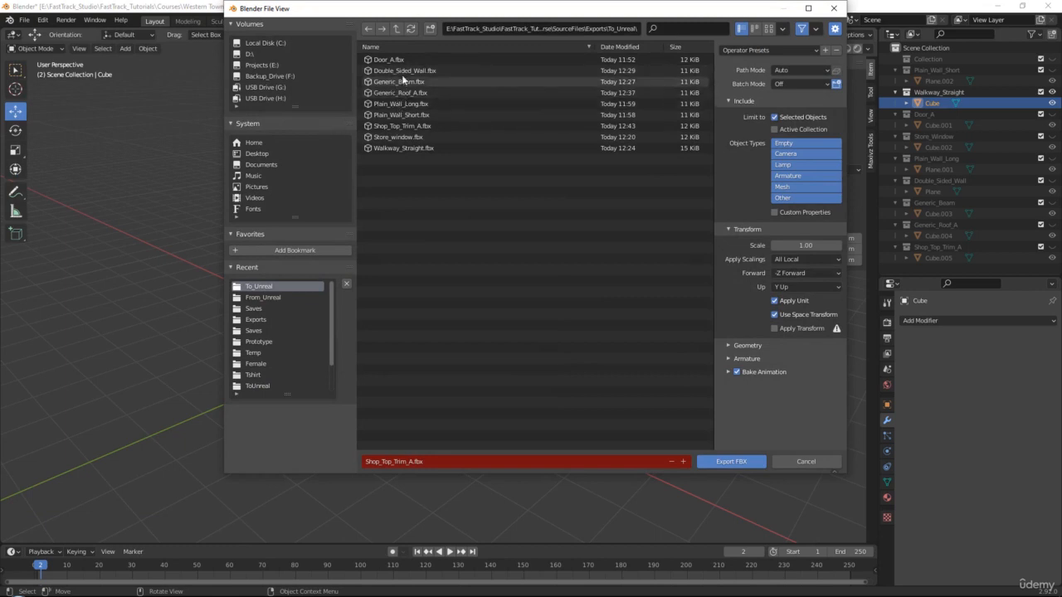
double_click(391, 147)
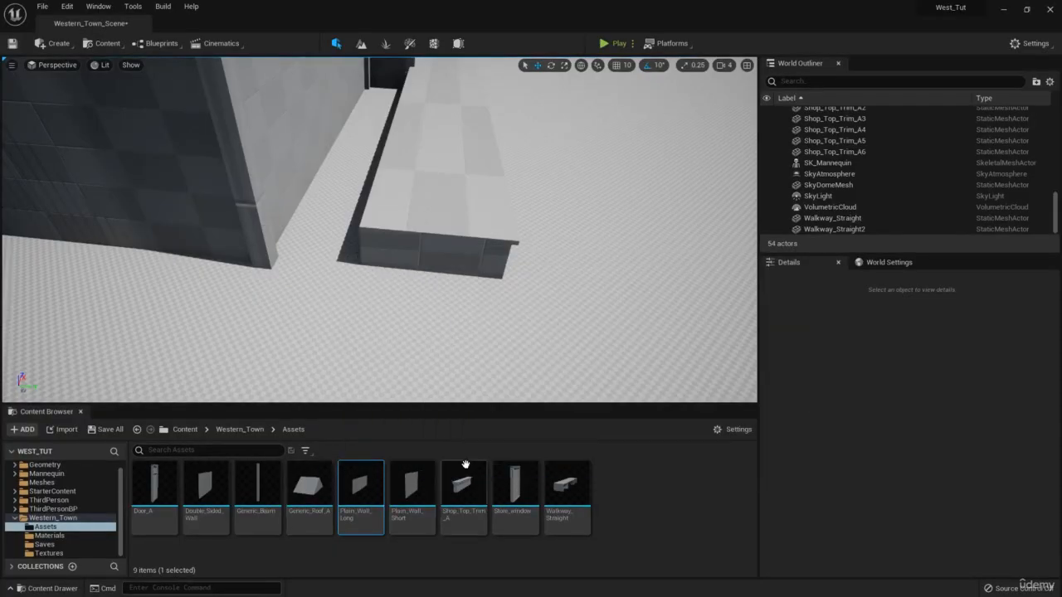
Reimport the Walkway_Straight asset and fly over to view the walkway and the plain wall.
right_click(567, 488)
left_click(646, 194)
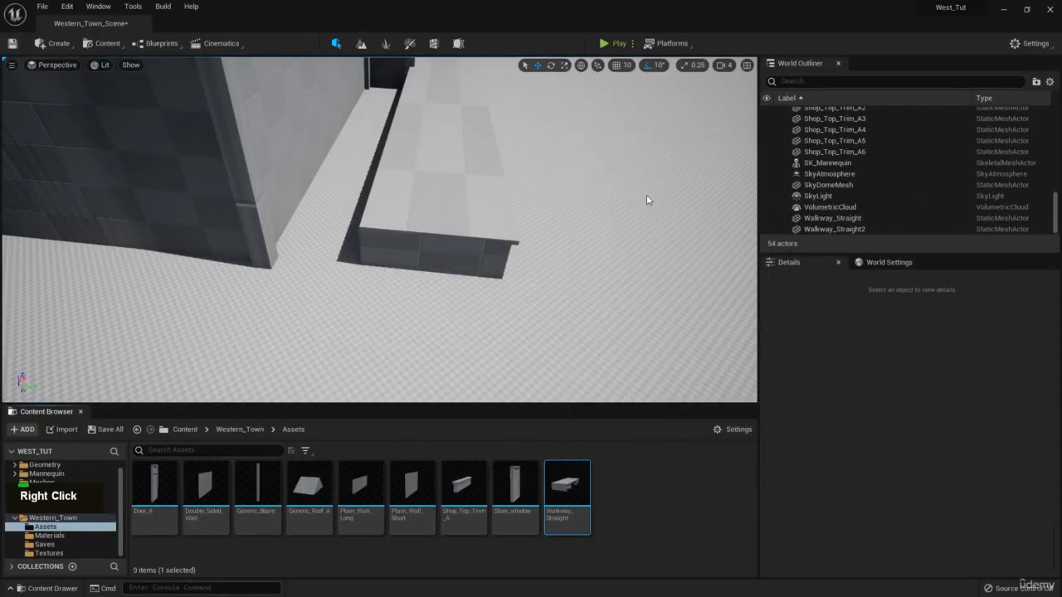
key("w")
right_click_drag(647, 194, 344, 141)
key("s")
key("a")
key("d")
key("w")
key("a")
key("e")
key("s")
key("q")
key("d")
key("w")
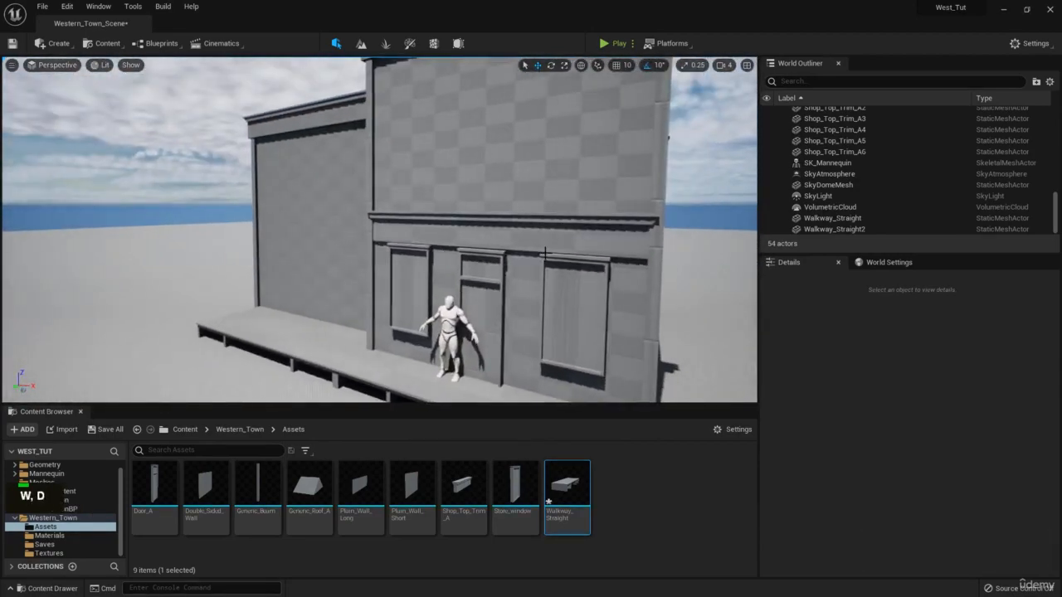
key("a")
right_click_drag(534, 227, 602, 269)
key("e")
key("w")
Duplicate the storefront door as Door_A4 and move it beside the wall corner.
left_click(636, 232)
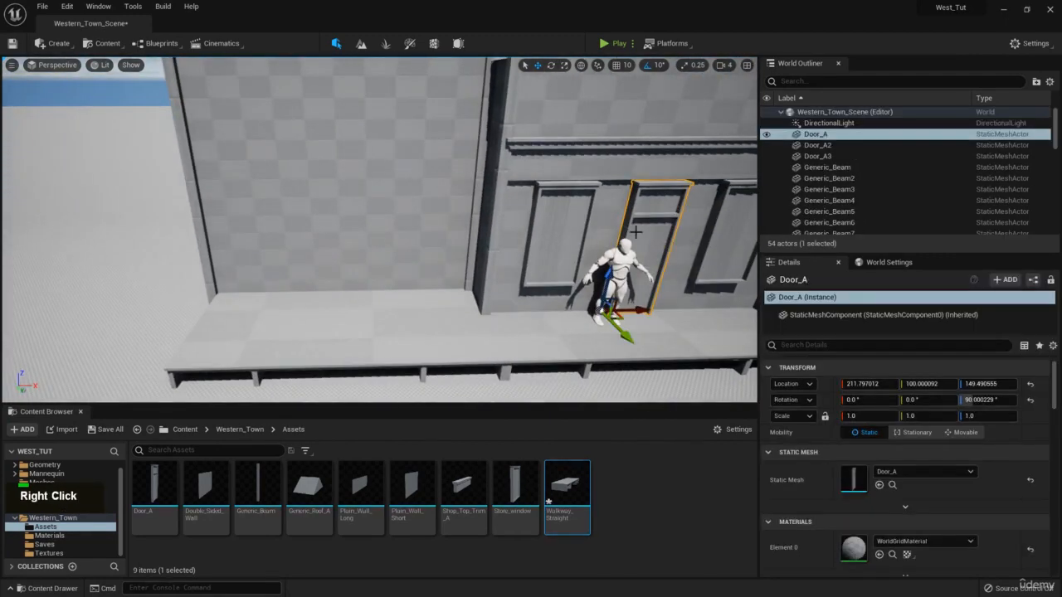
key("e")
right_click_drag(647, 300, 661, 312)
key("w")
key("ctrl+c")
key("ctrl+v")
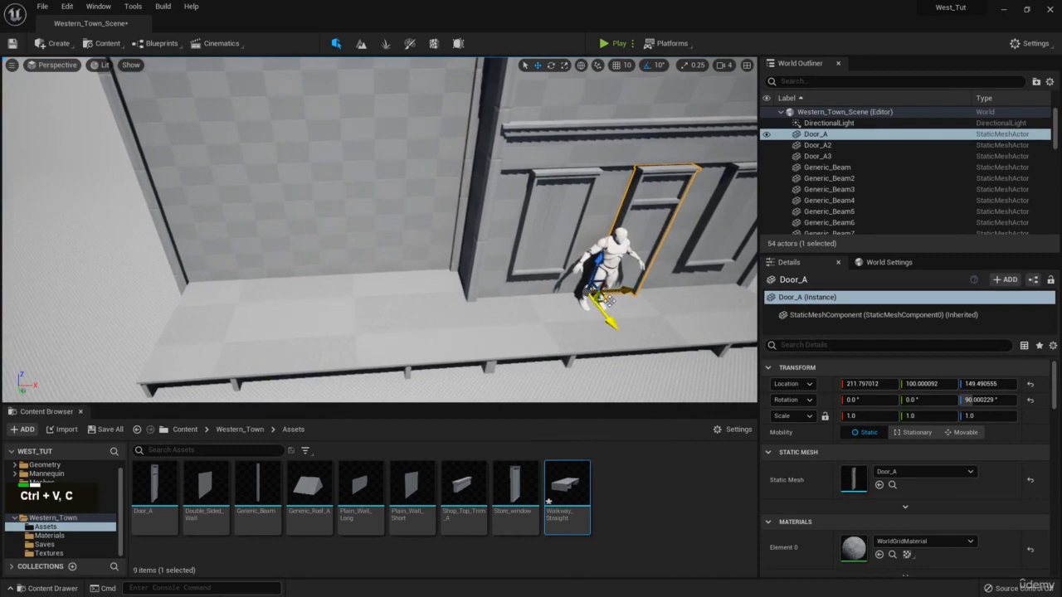
left_click_drag(609, 298, 473, 305)
key("w")
right_click_drag(351, 283, 402, 257)
Slide the mannequin right along the boardwalk.
key("d")
key("q")
key("d")
key("q")
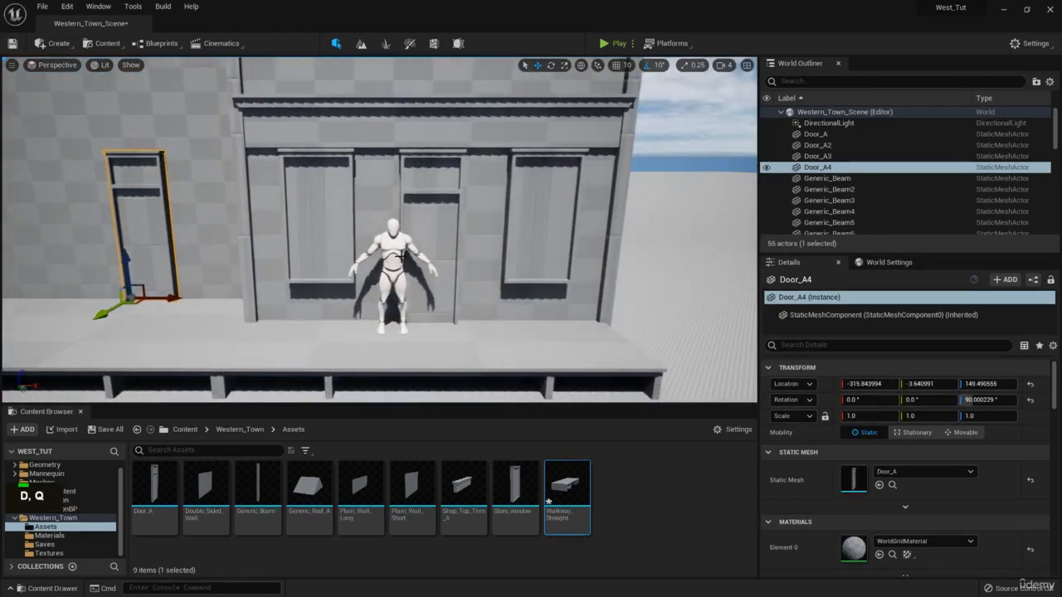
left_click(402, 257)
left_click_drag(425, 330, 471, 328)
Select the Door_A4 copy on the wall and bring it into close view.
key("d")
right_click_drag(470, 329, 396, 324)
key("w")
key("a")
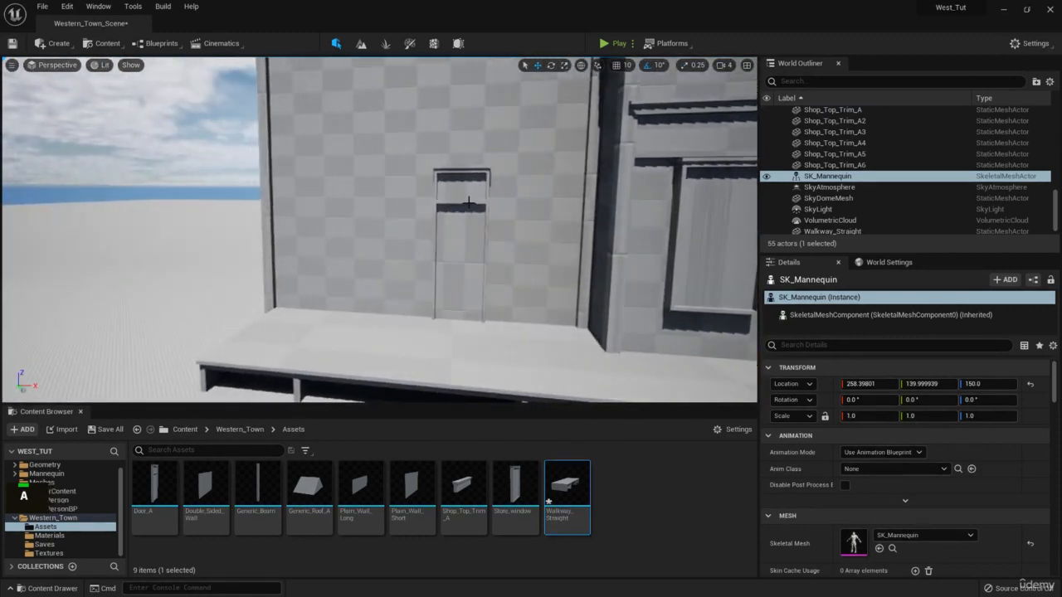
left_click(470, 196)
key("w")
right_click_drag(471, 196, 481, 192)
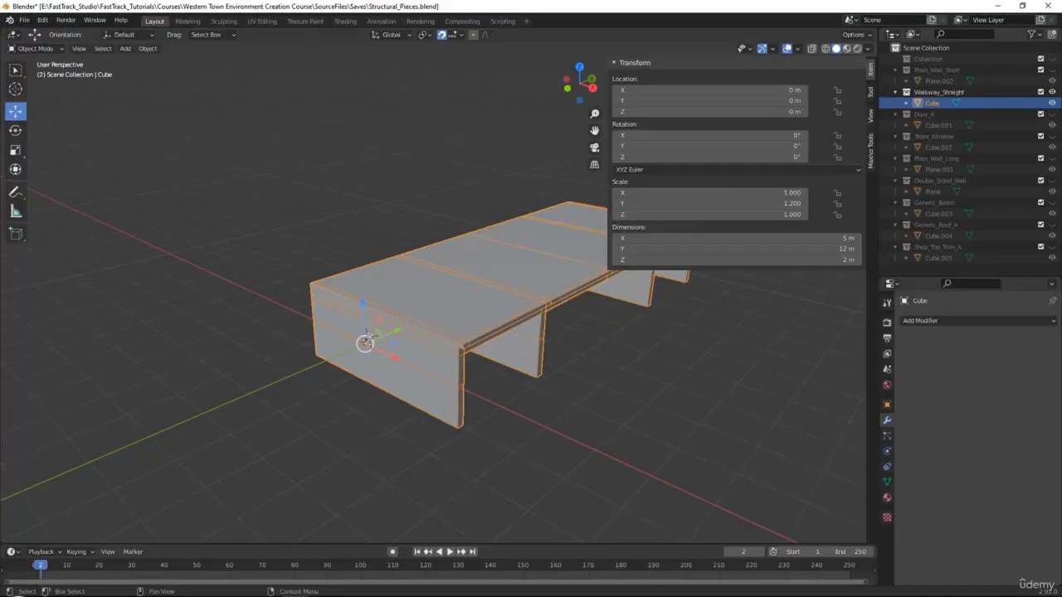
Exclude the walkway collection and include Door_A so the door shows.
left_click(559, 308)
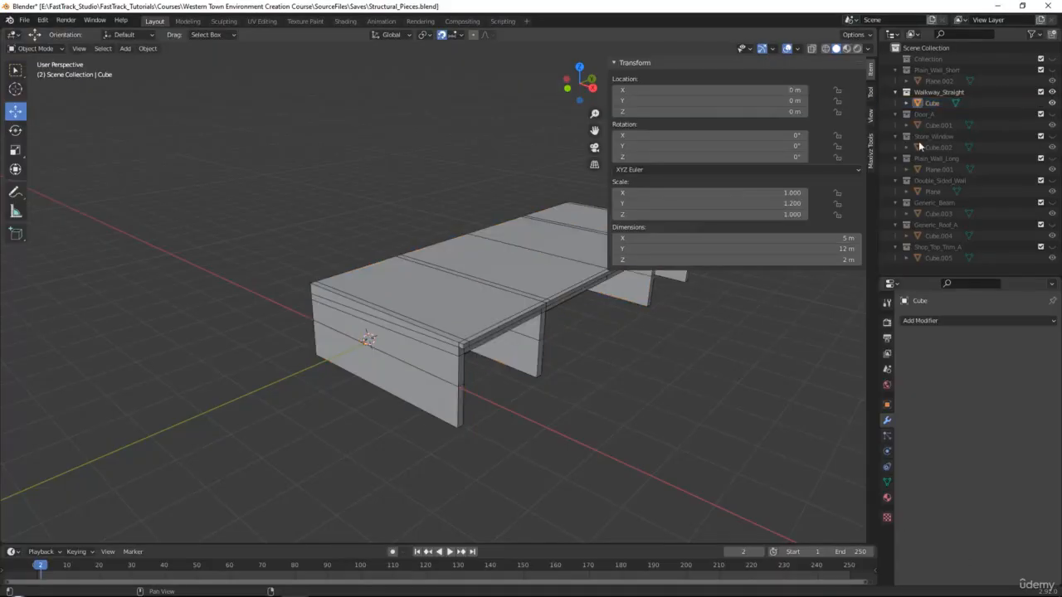
left_click(1041, 93)
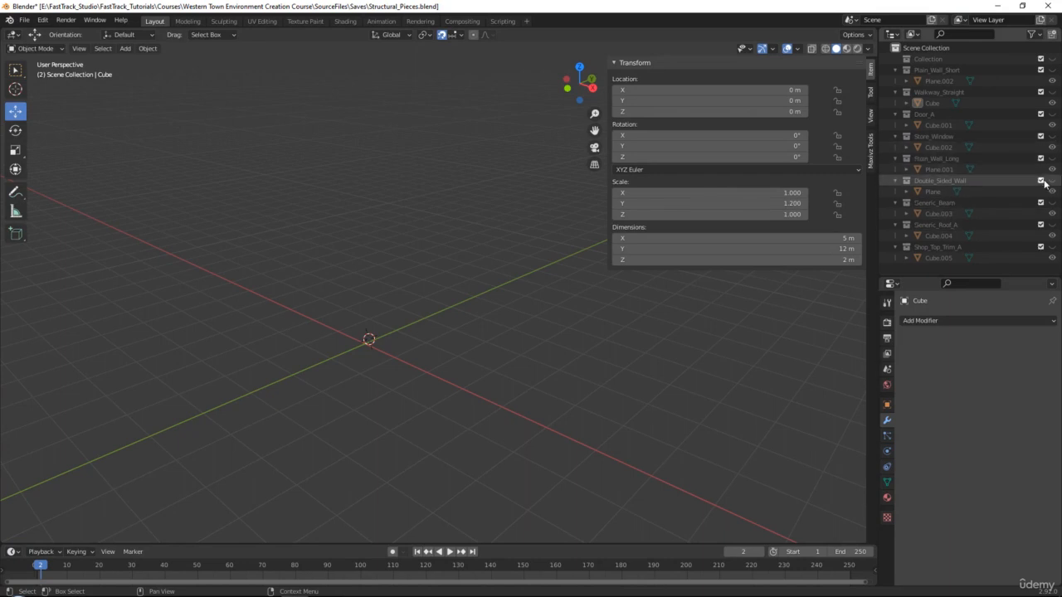
left_click(1041, 113)
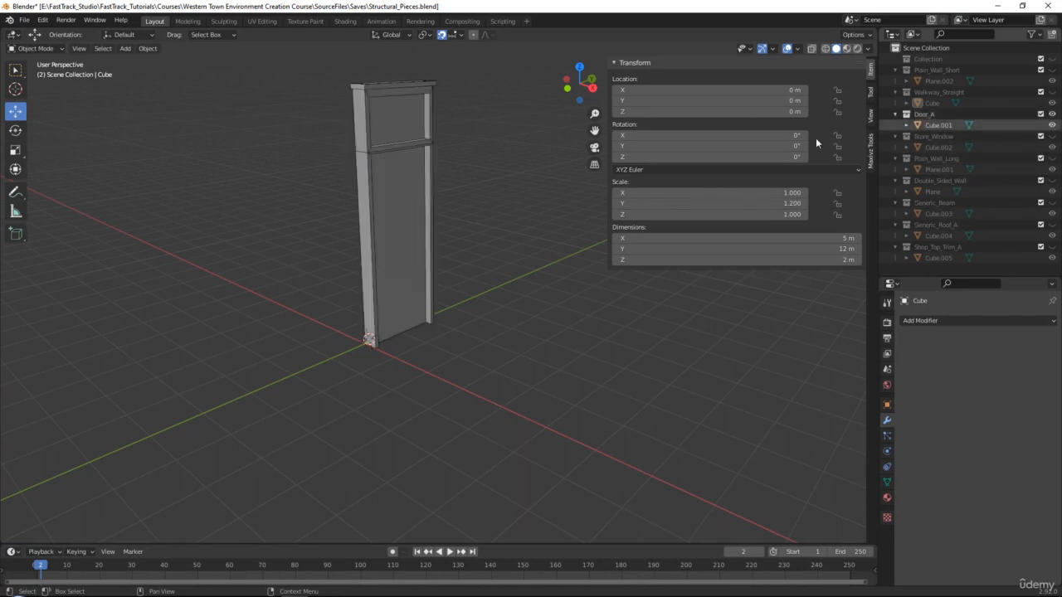
Paste a copy of the door mesh into a new collection named Door_B.
left_click(383, 143)
key("ctrl+c")
key("ctrl+v")
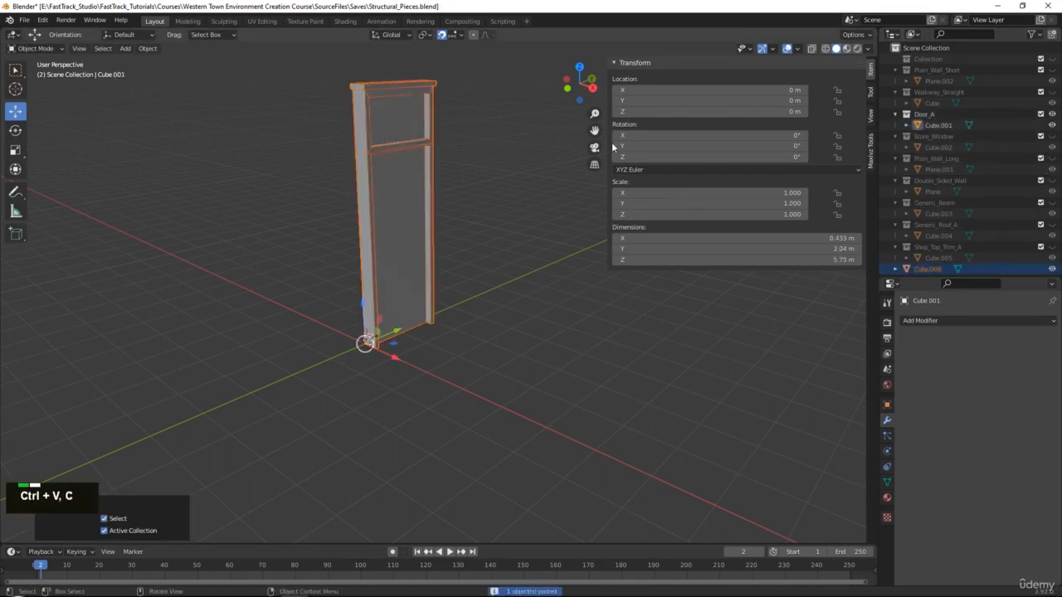
scroll(939, 271, "down", 2)
right_click(939, 263)
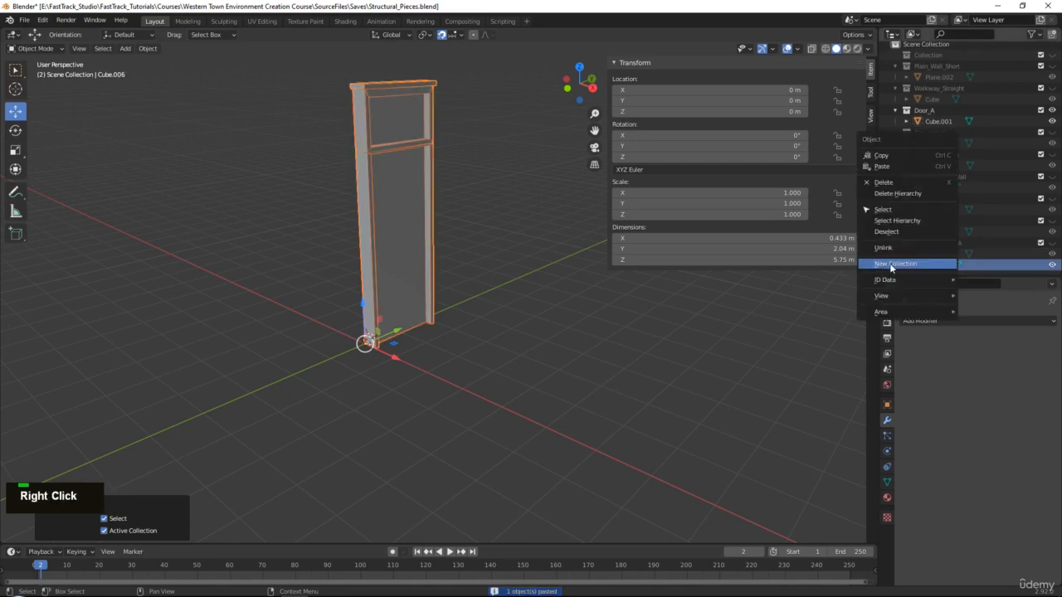
left_click(892, 265)
scroll(932, 255, "down", 3)
double_click(929, 253)
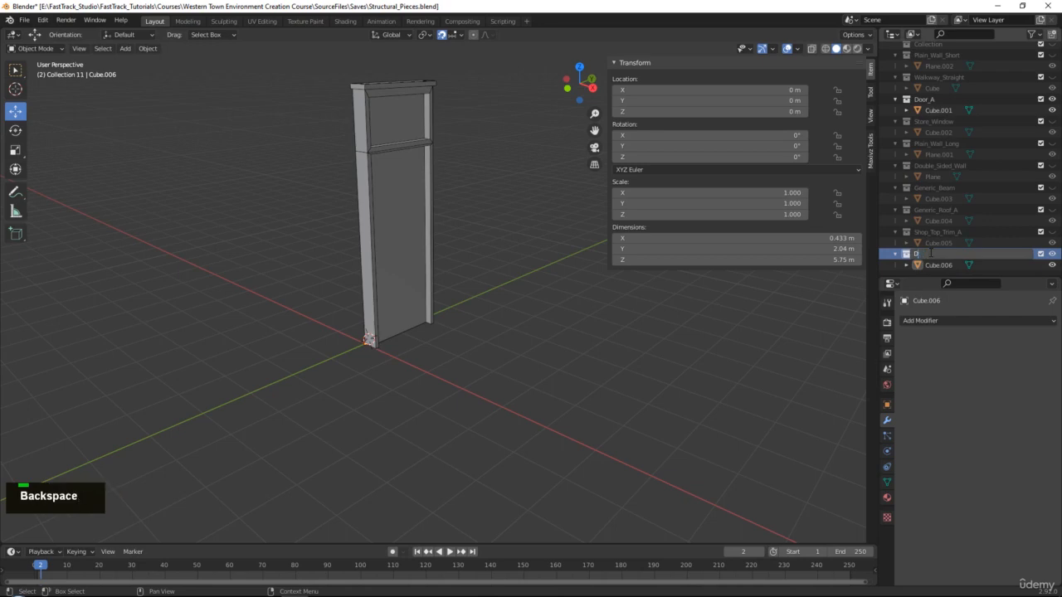
type("Door_B")
key("Return")
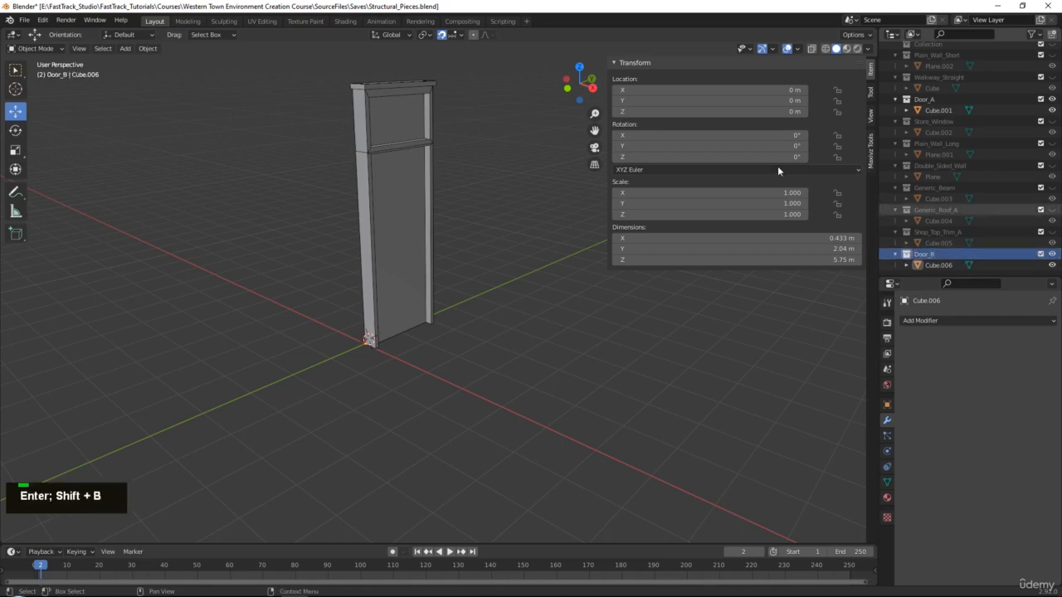
Select the door copy and centre a straight-on view of it.
left_click(396, 163)
middle_click_drag(480, 178, 462, 268, "alt")
scroll(404, 220, "up", 3)
scroll(403, 217, "up", 2)
middle_click(388, 210, "alt")
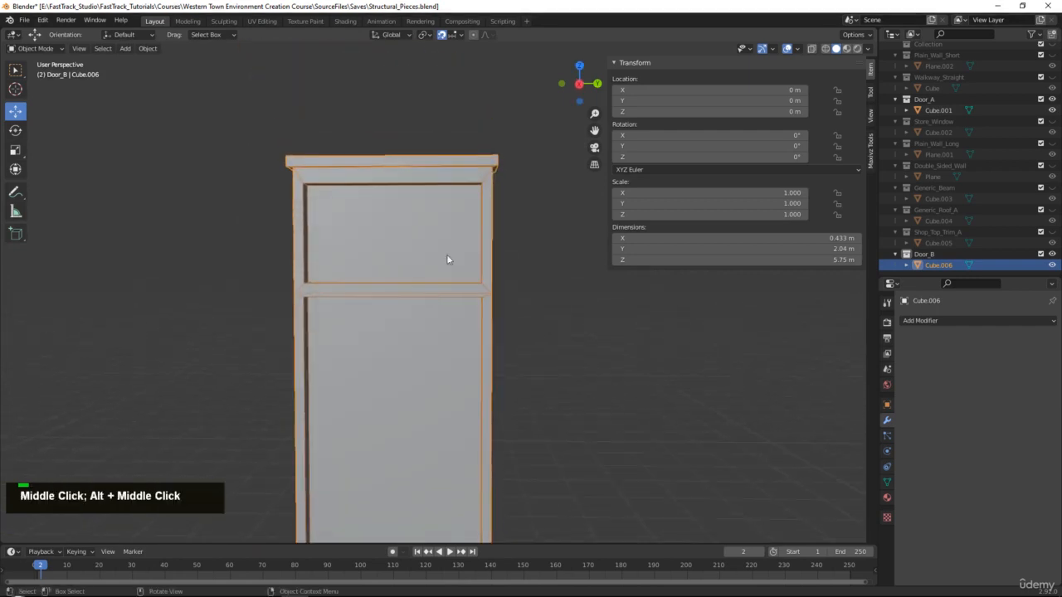
Delete the faces of the door copy's upper window section.
key("Tab")
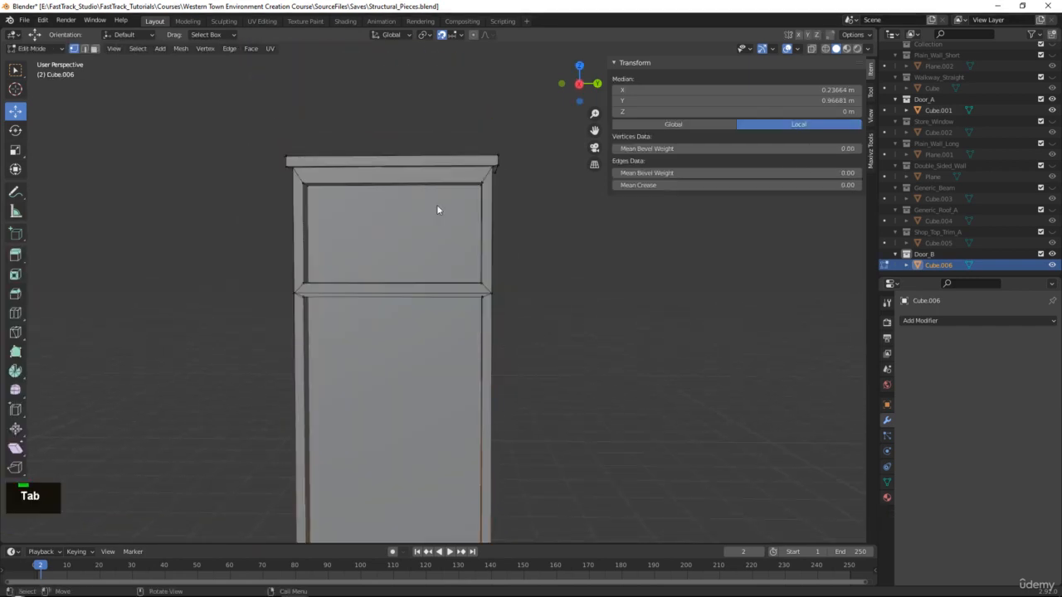
key("3")
middle_click_drag(355, 164, 357, 165)
key("alt+x")
left_click_drag(212, 111, 542, 268)
key("Delete")
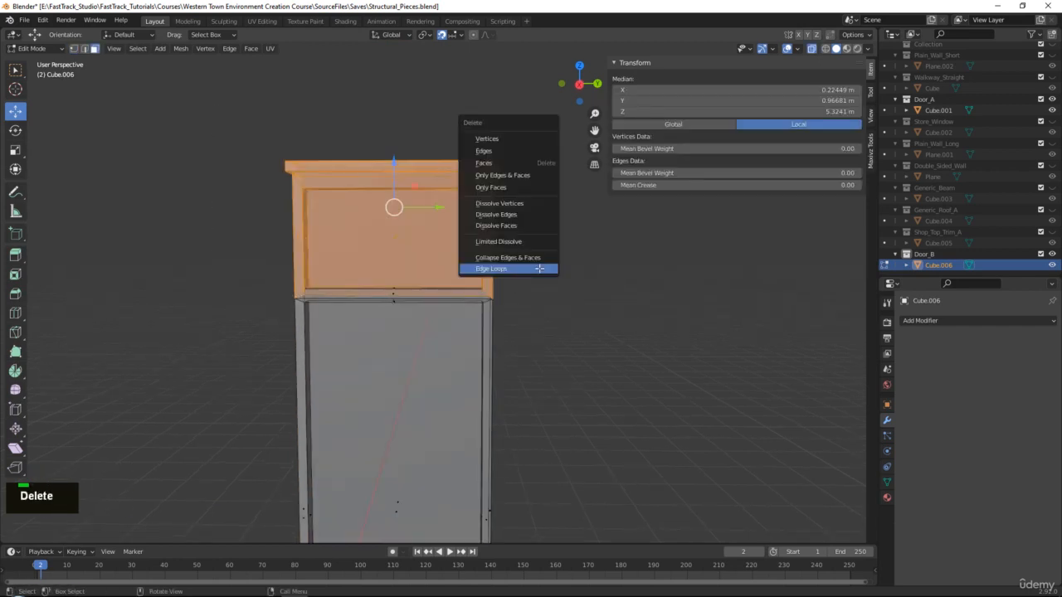
left_click(520, 165)
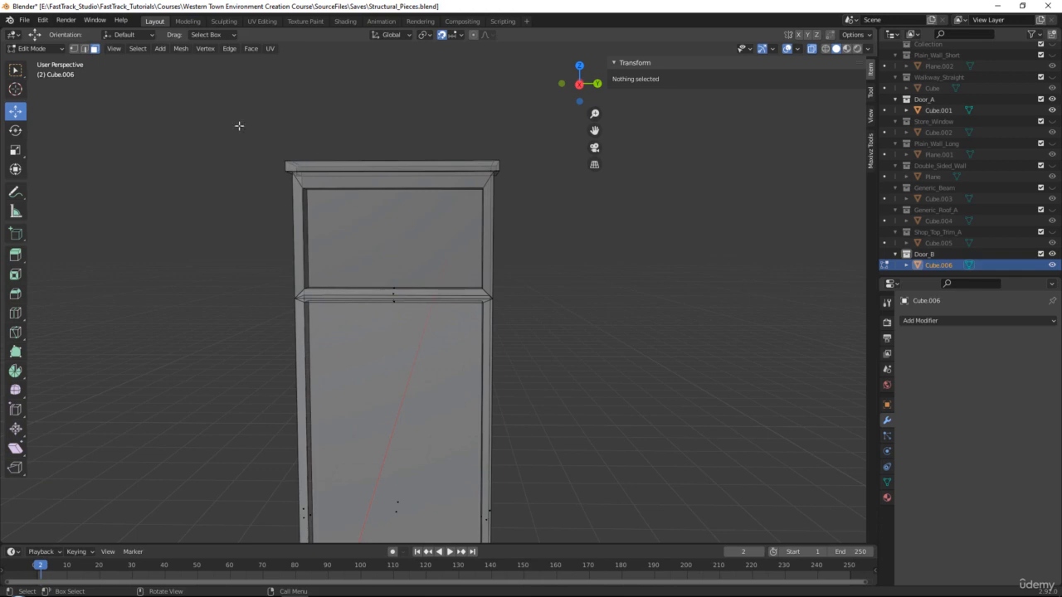
left_click_drag(229, 111, 552, 285)
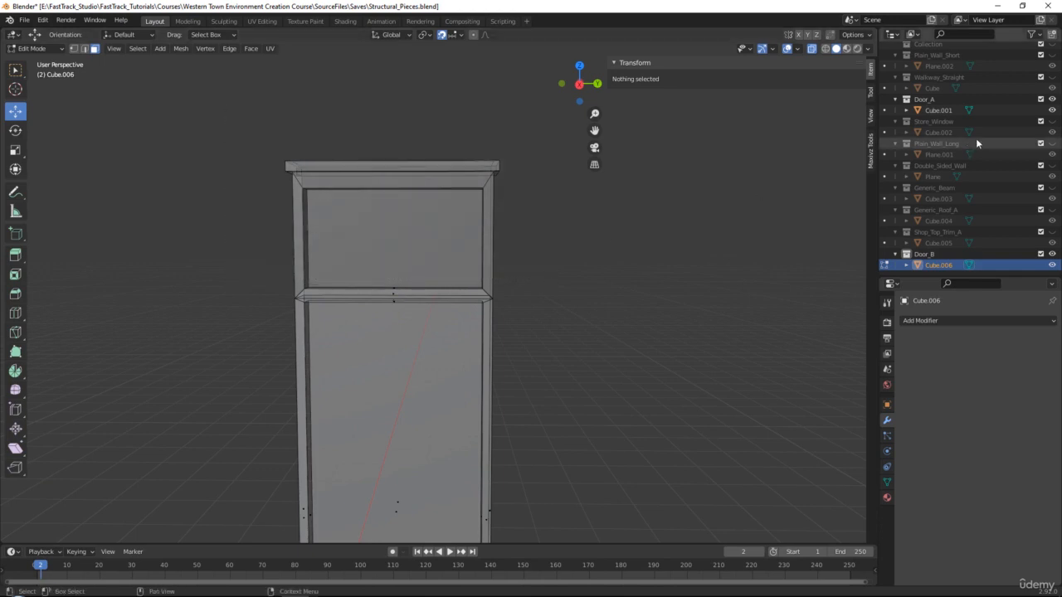
Hide the original Door_A and delete the door copy's bevelled top faces.
left_click(1054, 98)
middle_click_drag(383, 297, 356, 307)
scroll(456, 298, "up", 3)
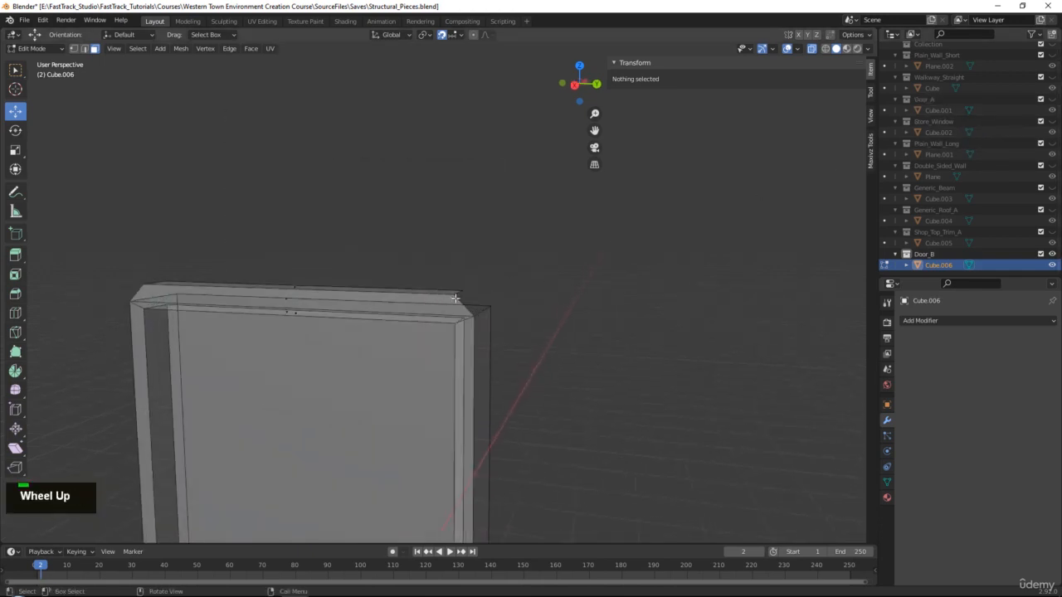
key("Tab")
scroll(455, 298, "up", 1)
middle_click_drag(456, 299, 350, 329)
key("Tab")
middle_click(351, 329, "alt")
left_click(433, 300)
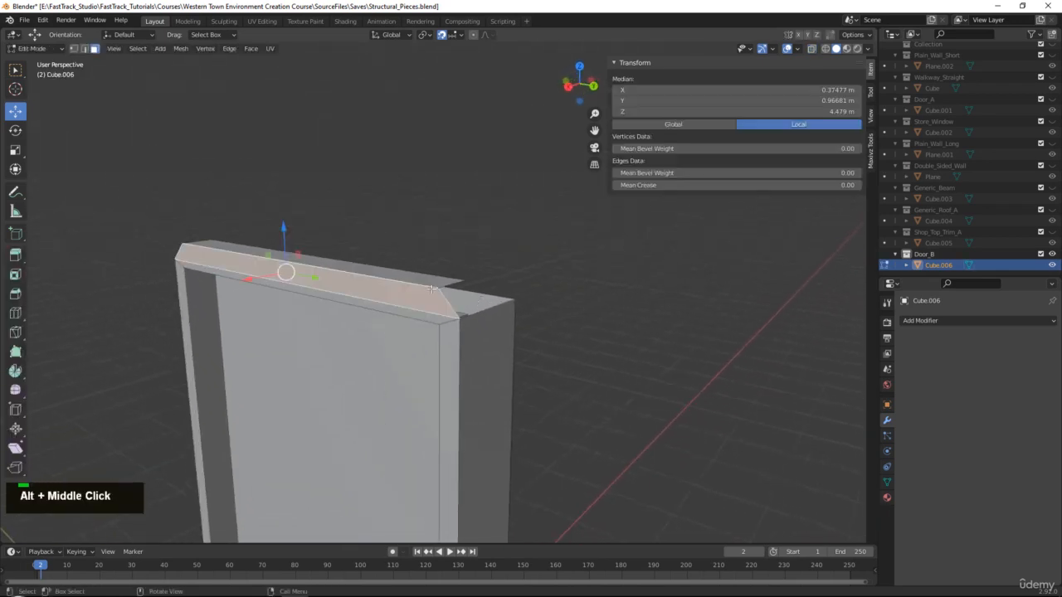
left_click(430, 281, "ctrl")
key("Delete")
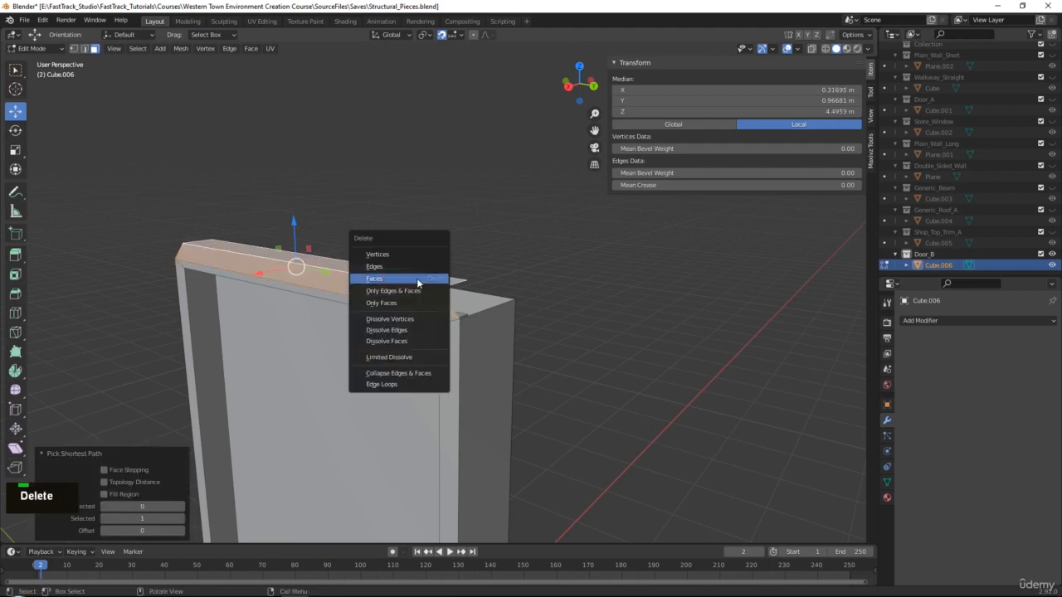
left_click(417, 279)
middle_click_drag(416, 279, 459, 330)
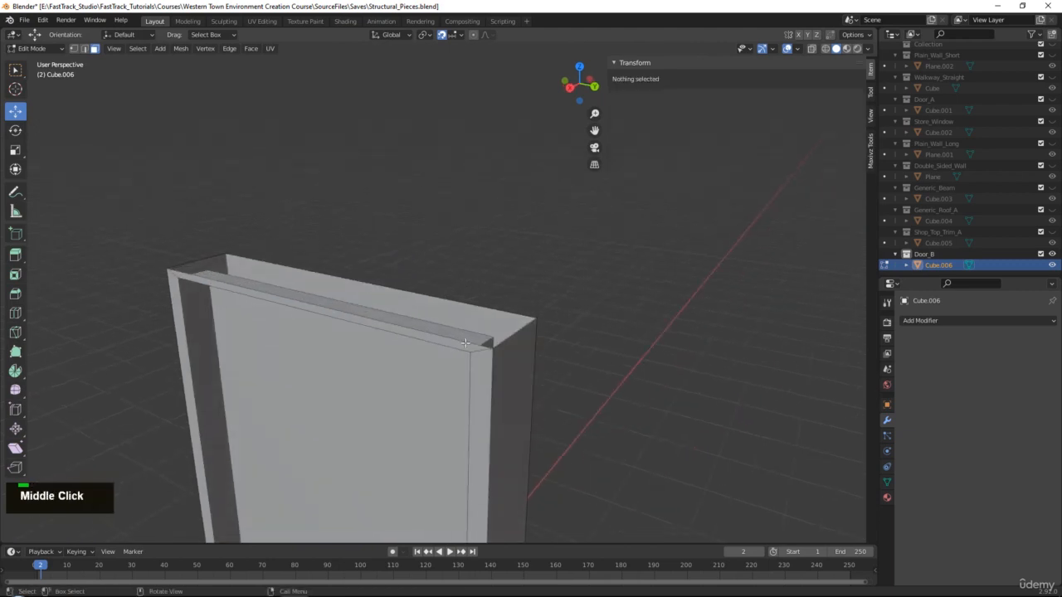
Select the door's top edge loop and raise it about 0.053 m.
double_click(465, 343)
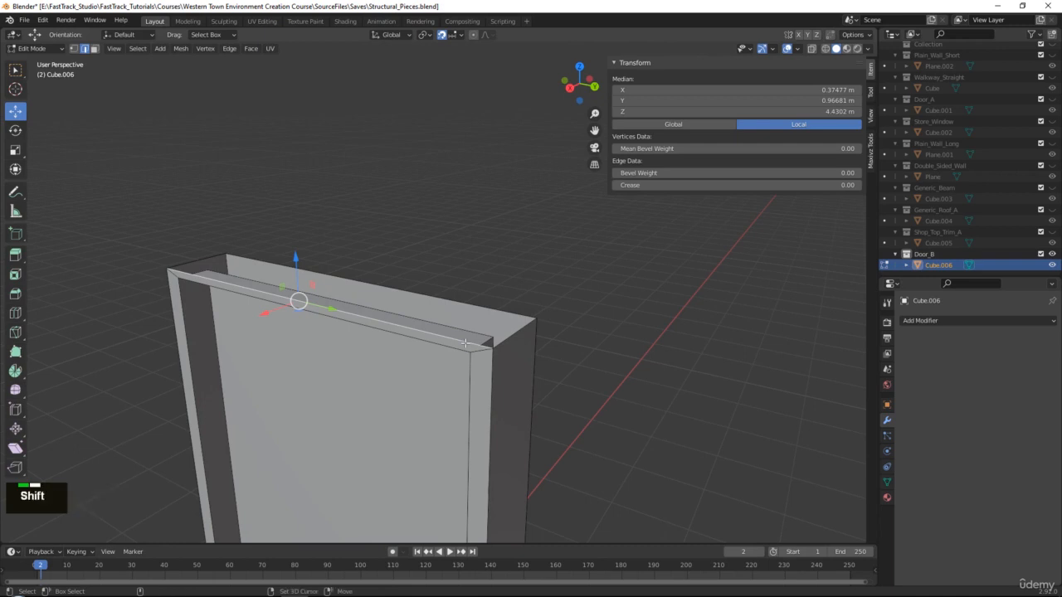
double_click(465, 343, "shift")
double_click(506, 341, "alt+shift")
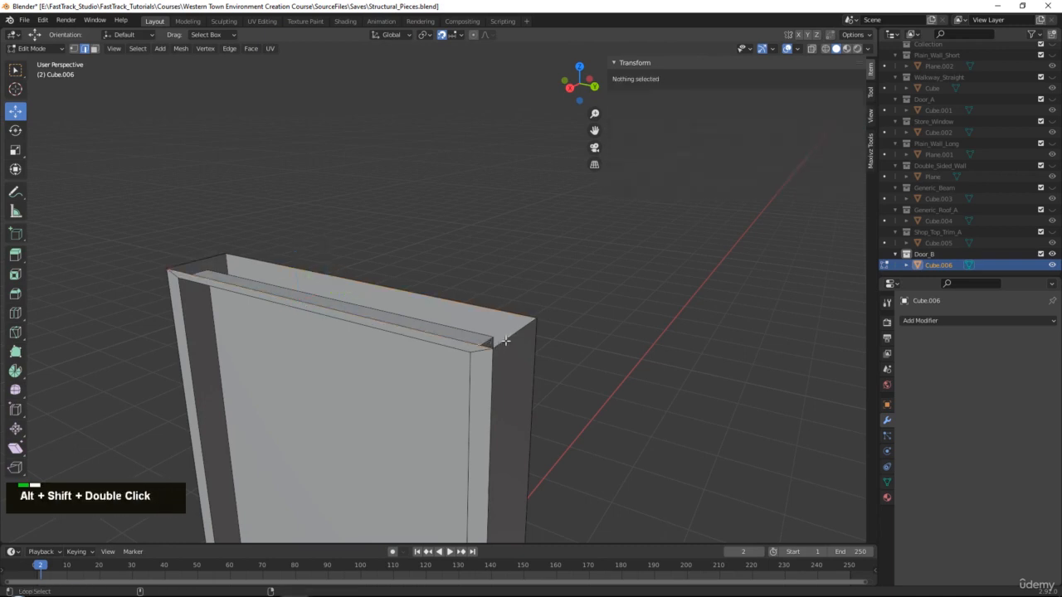
left_click(501, 340, "alt+shift")
middle_click_drag(501, 340, 489, 285)
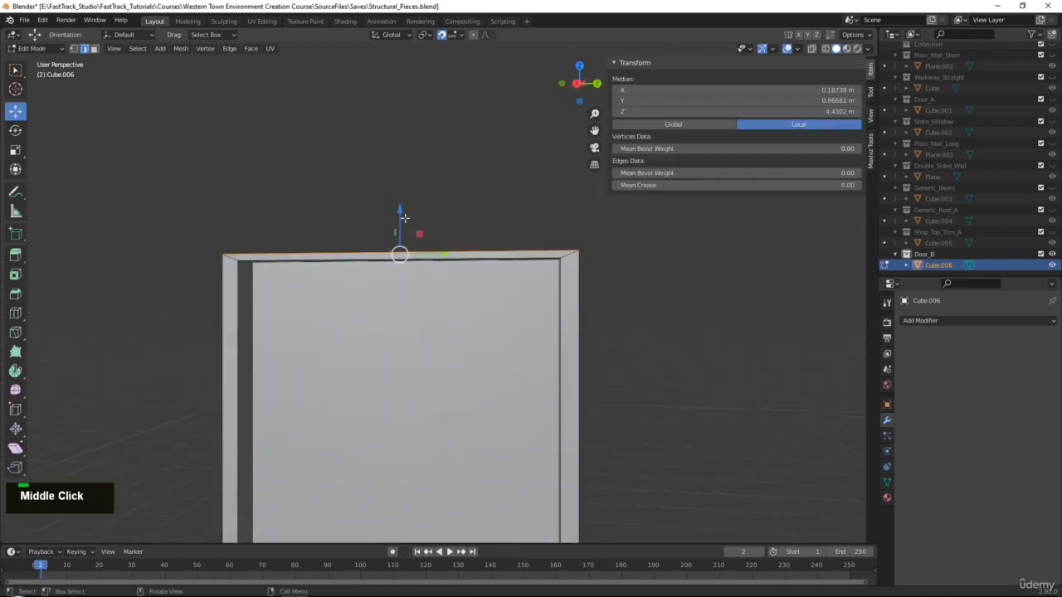
left_click_drag(401, 214, 398, 197)
key("ctrl+z")
middle_click_drag(457, 190, 432, 330)
Bridge the front and back top edges to close the door top, then exit Edit Mode.
left_click(447, 297, "ctrl")
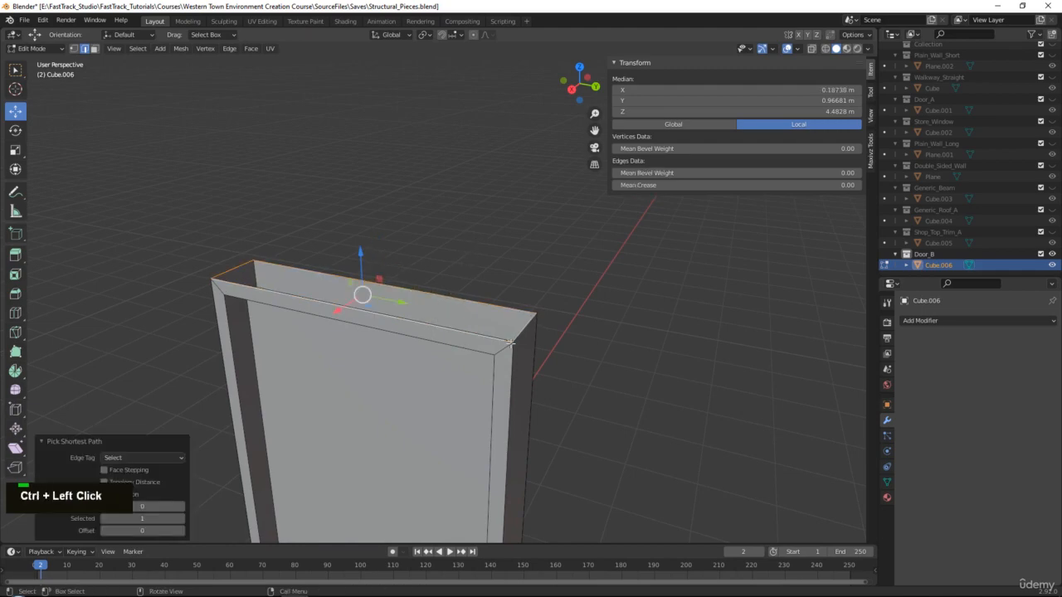
left_click(515, 304)
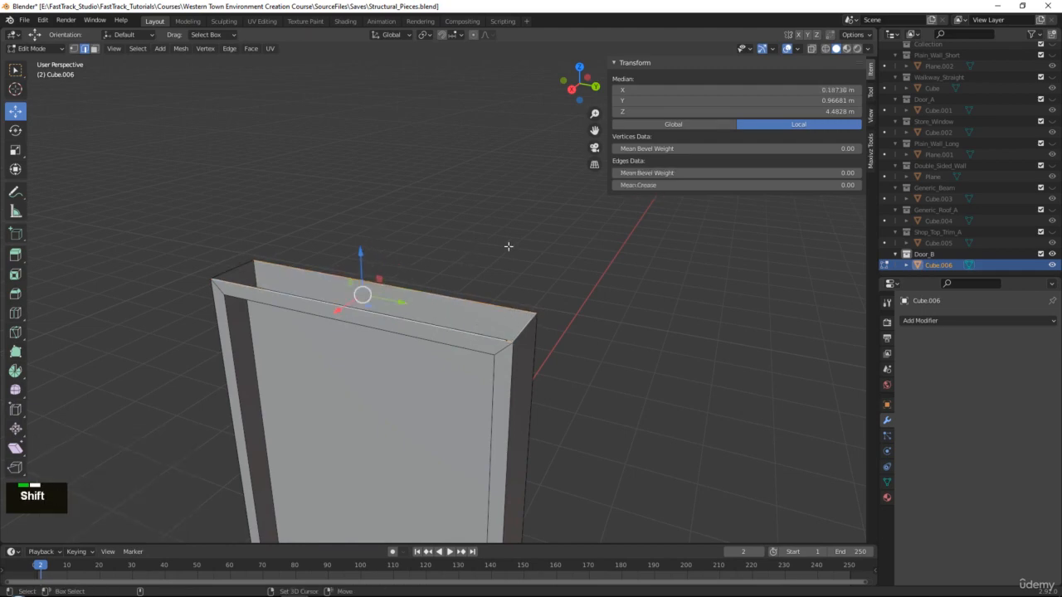
key("q")
left_click(454, 208)
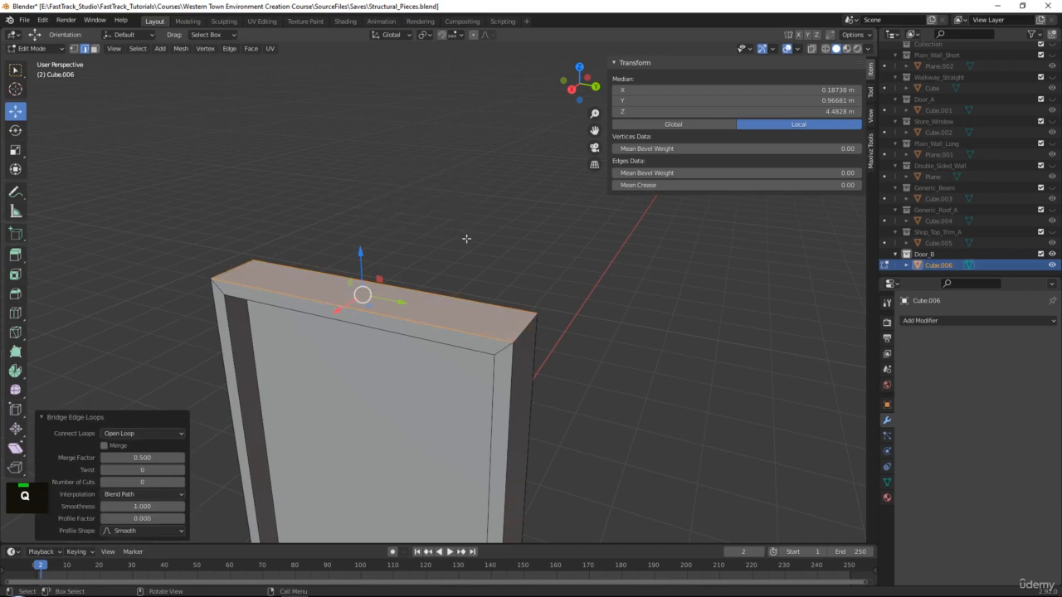
key("Tab")
scroll(494, 265, "down", 8)
middle_click_drag(495, 267, 521, 322)
scroll(521, 322, "up", 1)
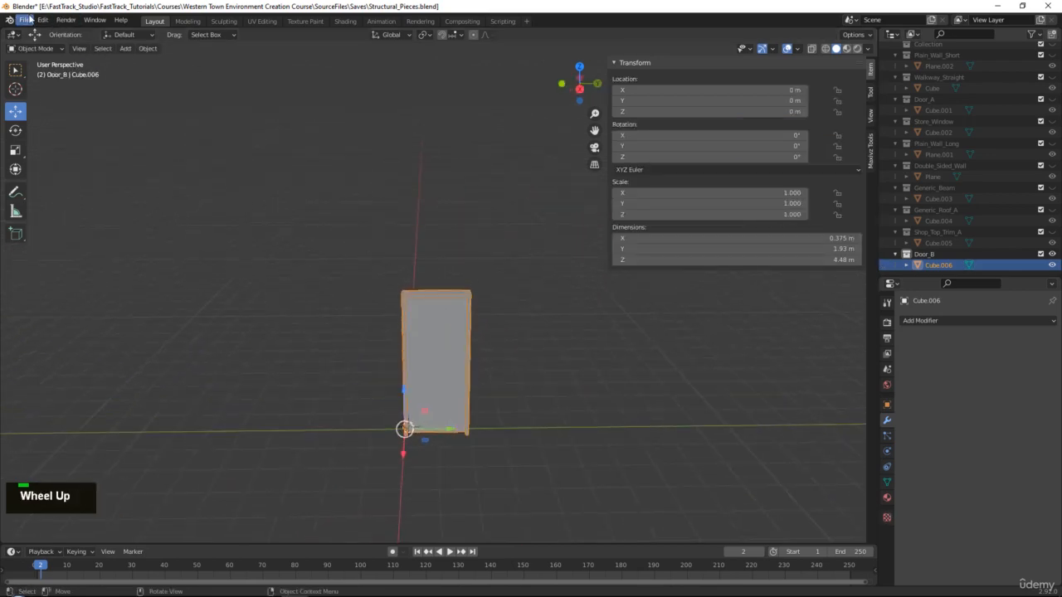
left_click(27, 19)
Export the door panel as Door_B.fbx into the To_Unreal folder.
mouse_move(91, 180)
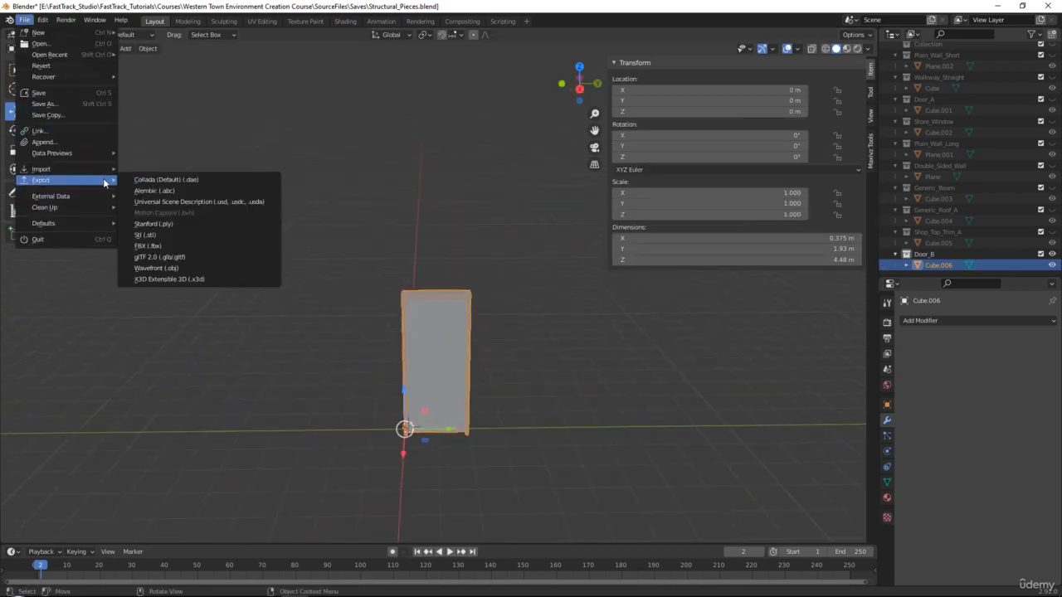
left_click(166, 244)
left_click(442, 462)
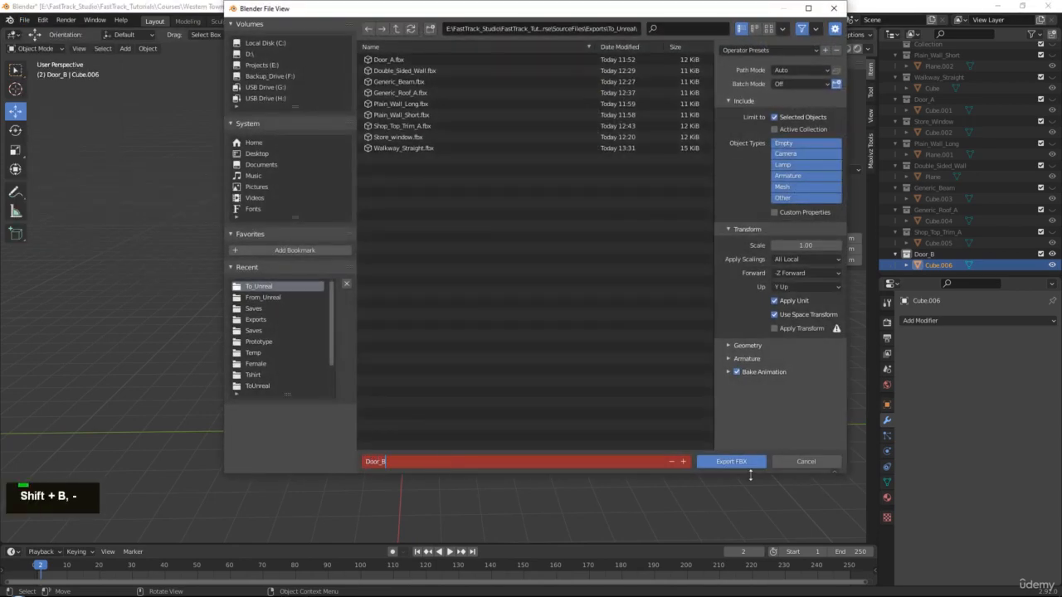
type("Door_B")
left_click(737, 466)
double_click(747, 471)
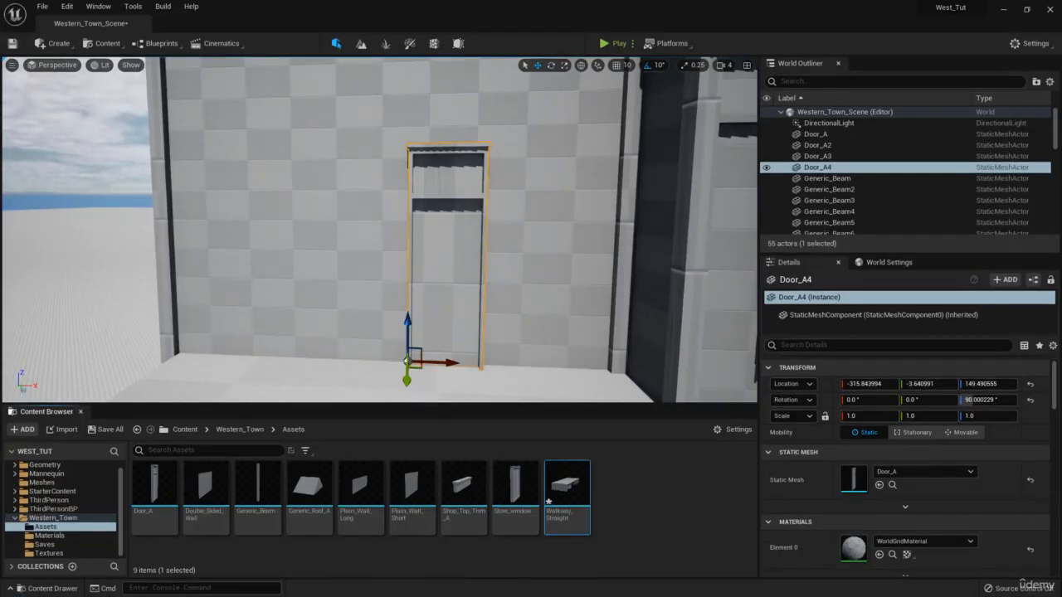
Import Door_B.fbx into the Western_Town assets and dismiss the message log.
left_click_drag(332, 545, 629, 522)
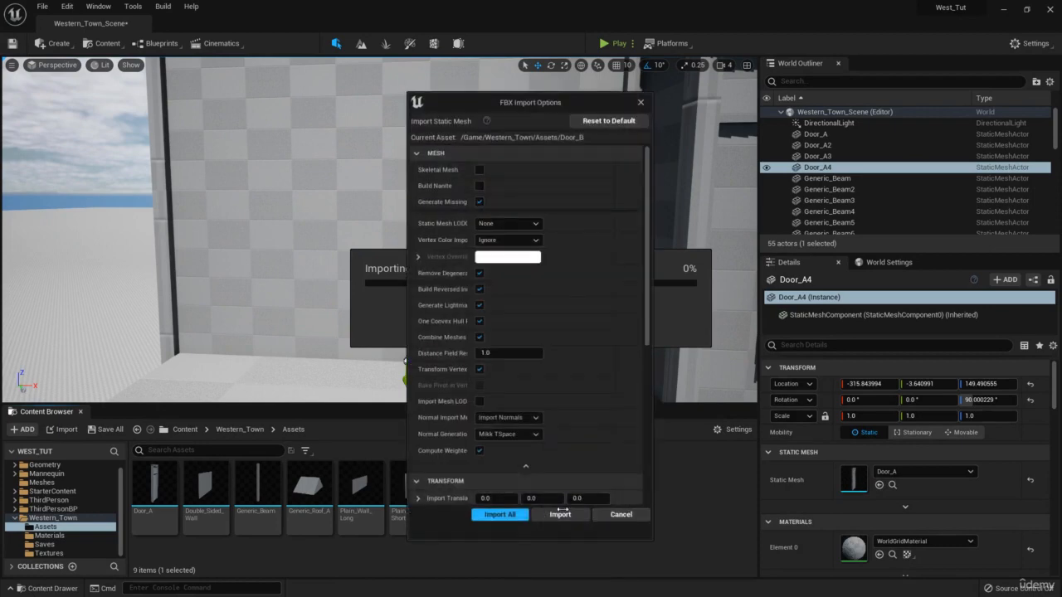
left_click(500, 514)
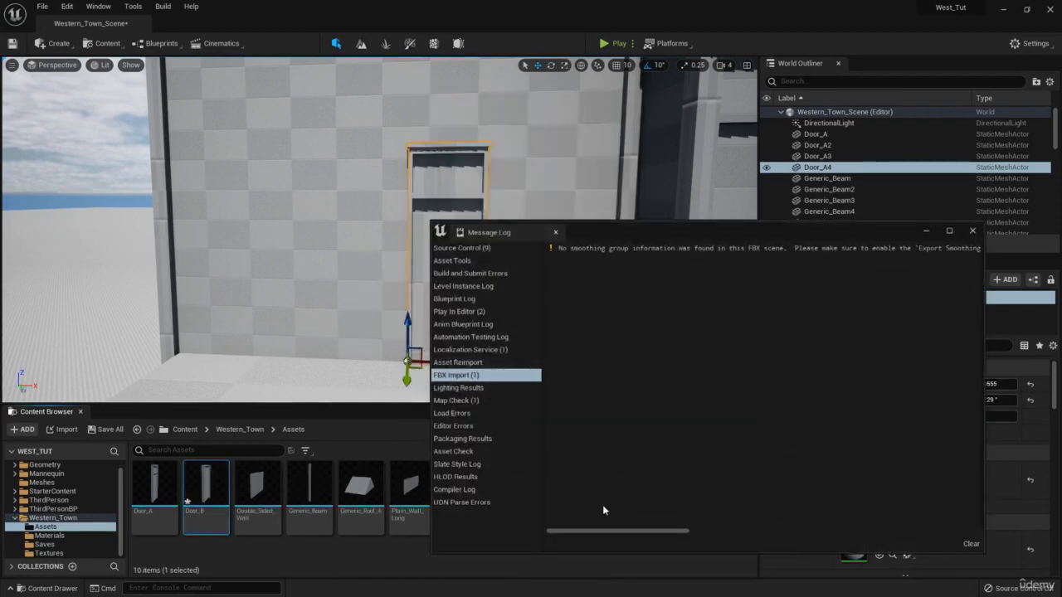
left_click(973, 231)
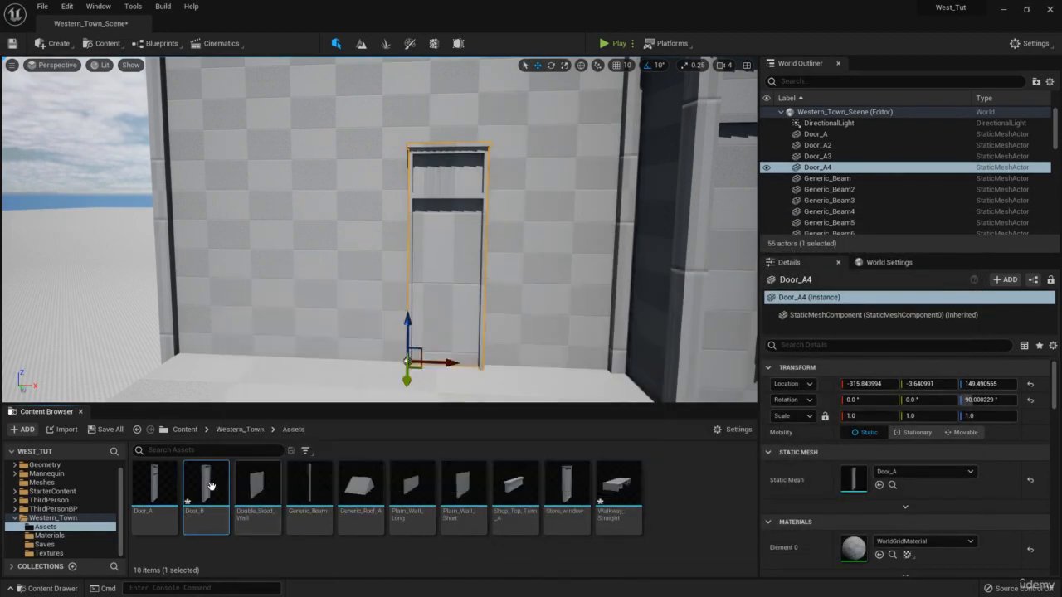
Assign the Door_B mesh to Door_A4's Static Mesh slot and view it against the wall.
left_click_drag(205, 485, 869, 478)
right_click_drag(457, 235, 478, 250)
key("s")
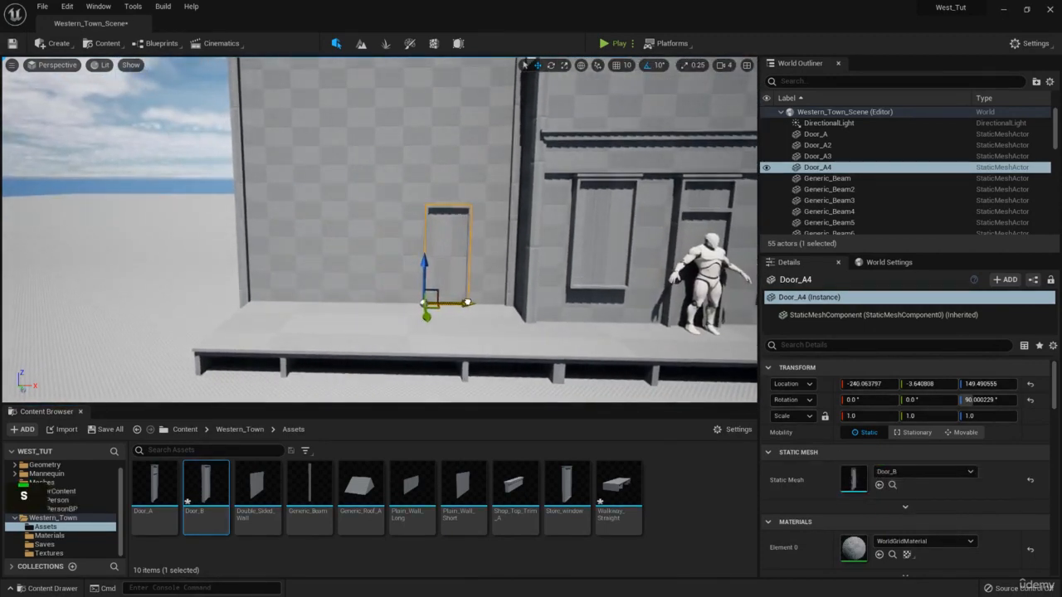
right_click_drag(478, 303, 464, 293)
key("w")
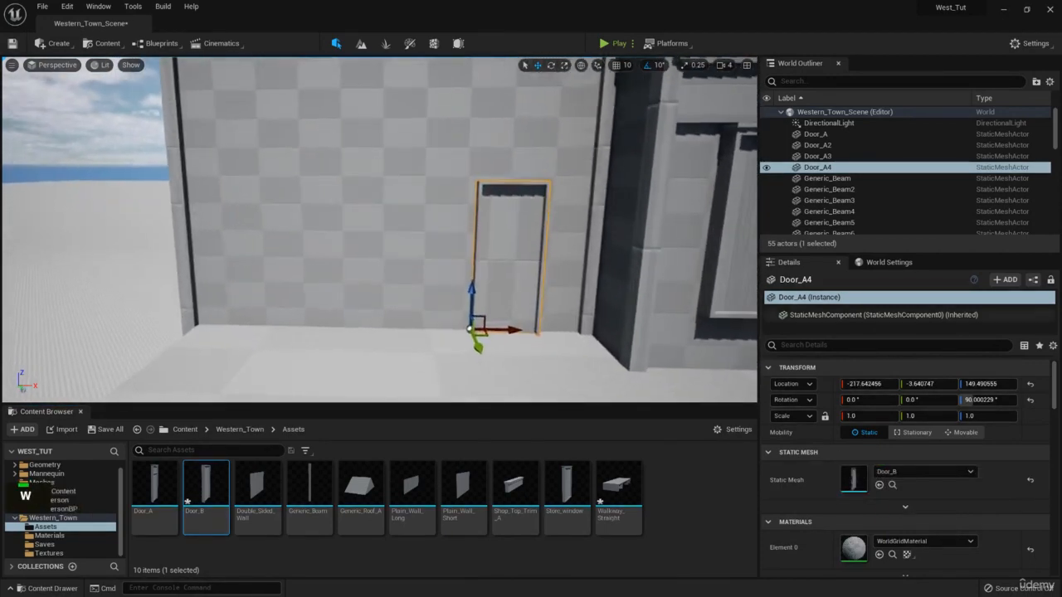
right_click_drag(1061, 274, 444, 228)
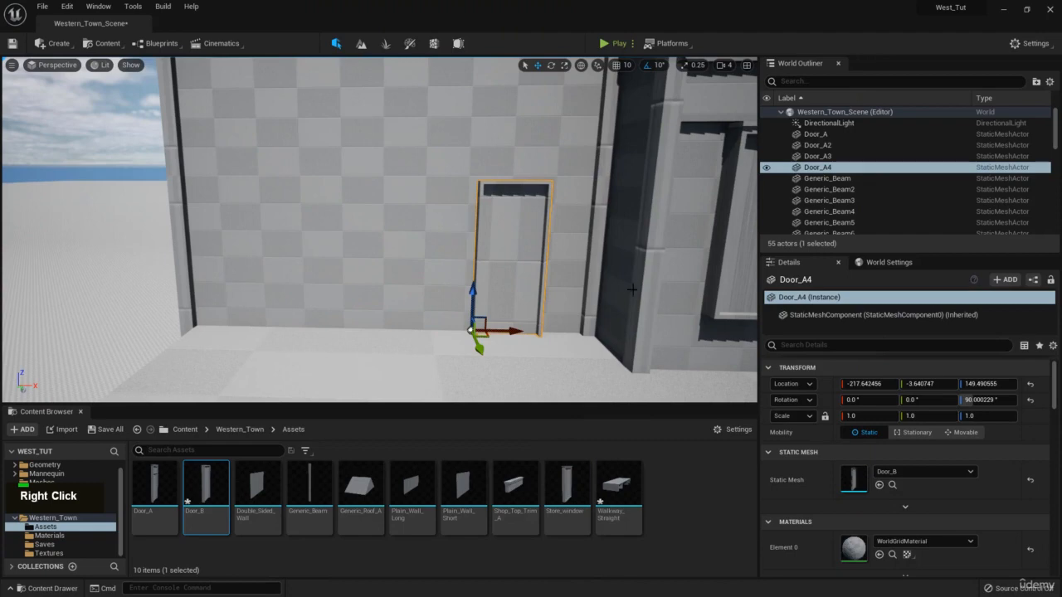
right_click_drag(632, 289, 722, 292)
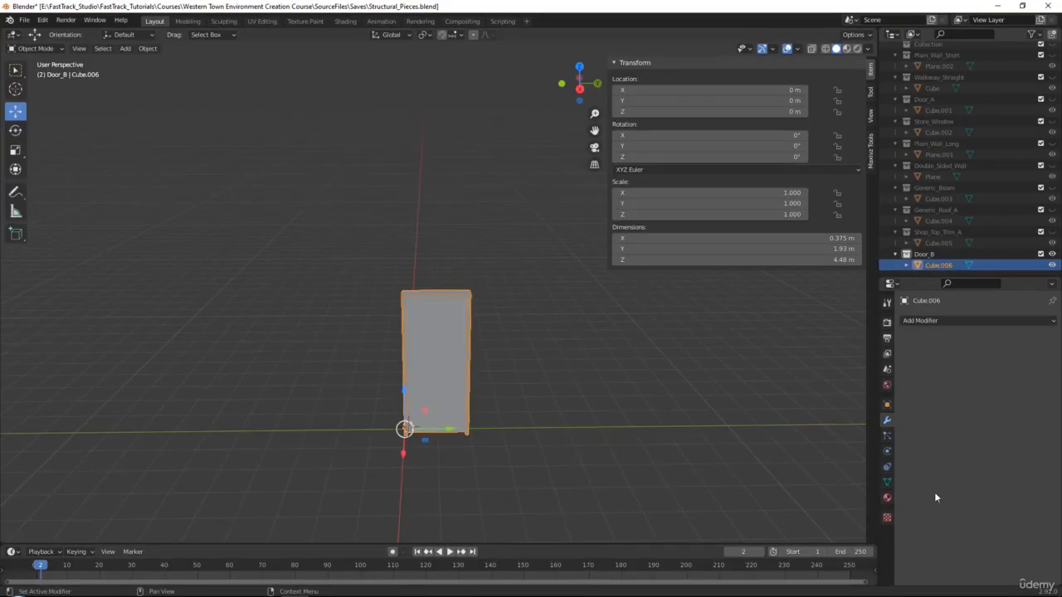
Hide Door_B, show Store_Window again, and paste a duplicate of the store window mesh.
scroll(501, 324, "up", 2)
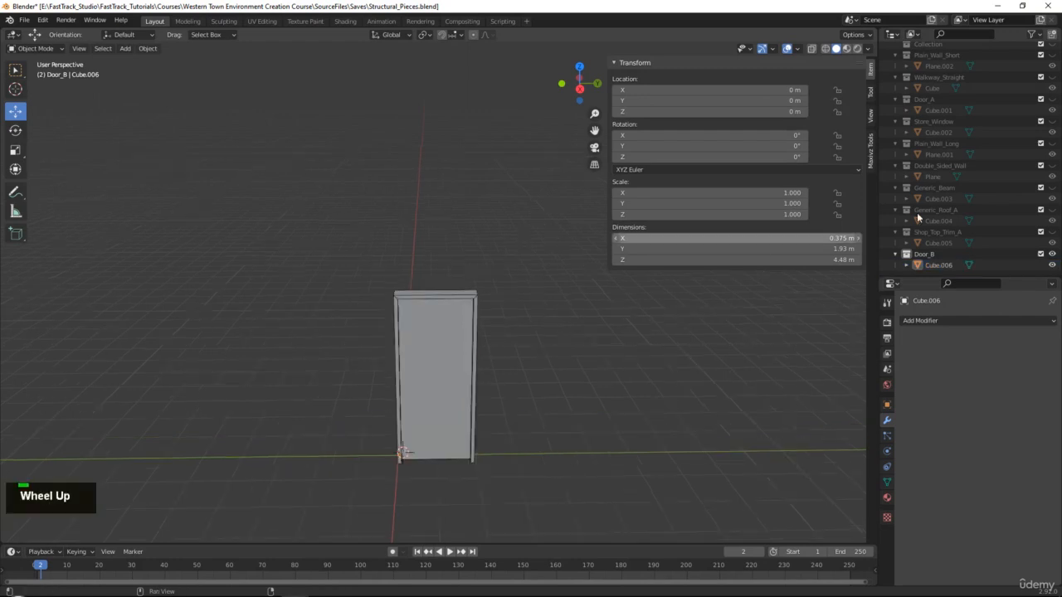
left_click(1052, 255)
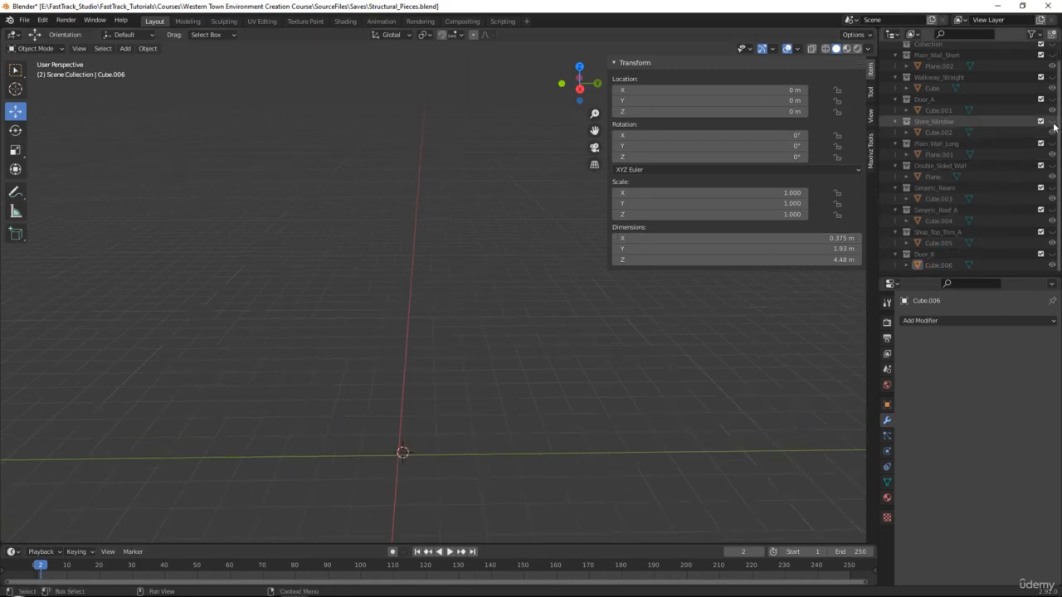
left_click(1052, 121)
left_click(466, 328)
middle_click(492, 300, "alt")
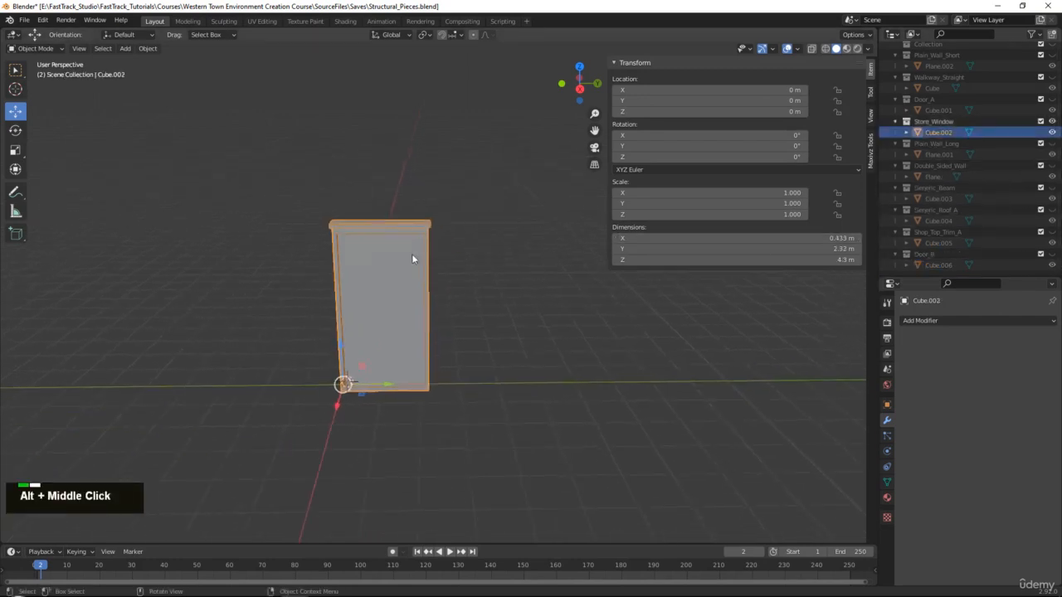
scroll(412, 254, "up", 1)
key("ctrl+c")
key("ctrl+v")
scroll(962, 223, "down", 1)
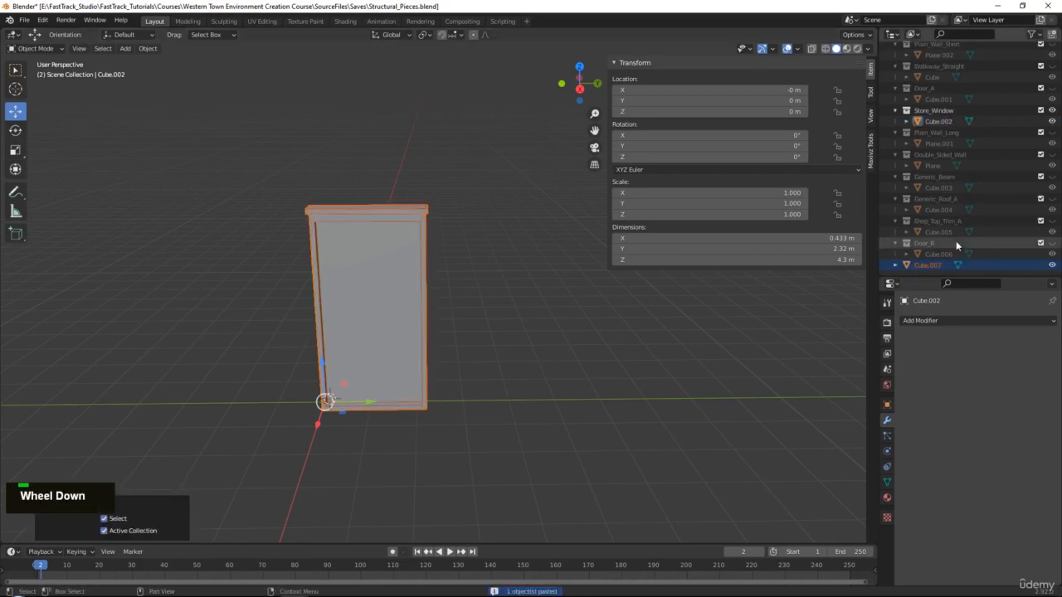
Put the pasted copy Cube.007 into a new collection named Store_Window_Wide.
right_click(937, 263)
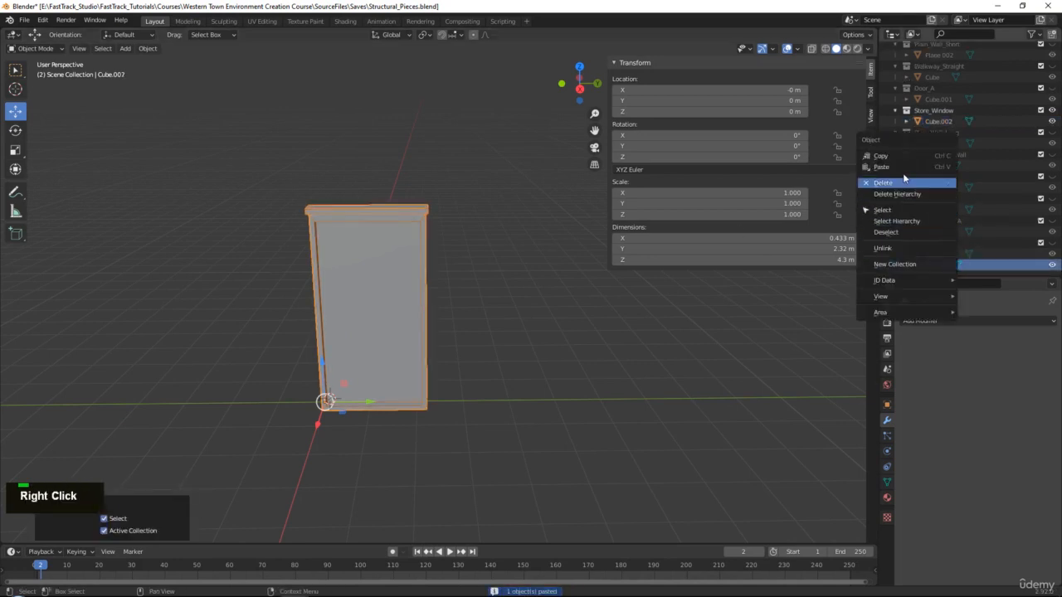
left_click(895, 264)
scroll(935, 261, "down", 1)
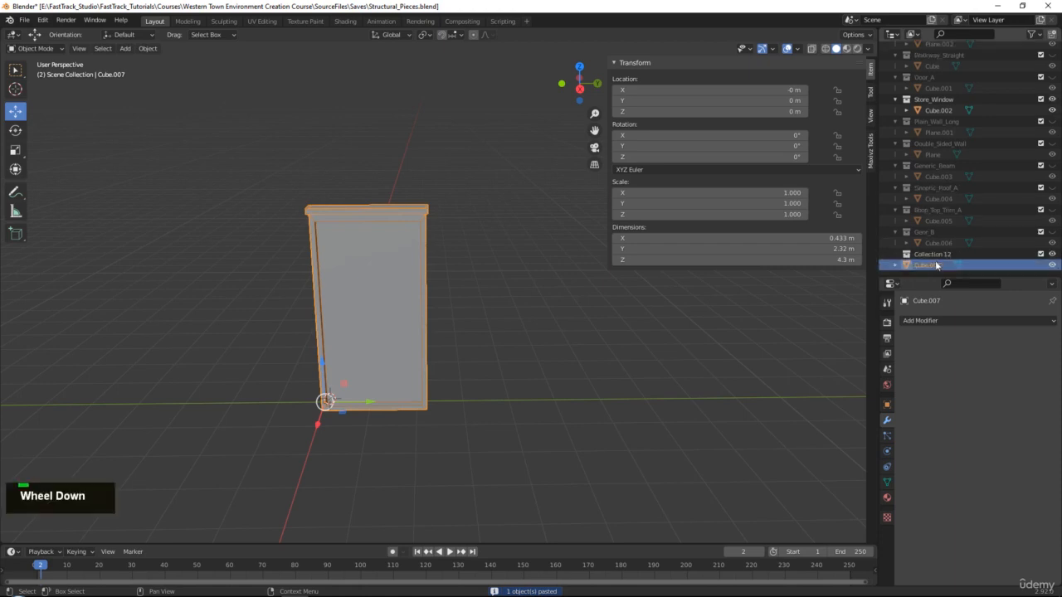
left_click(927, 253)
left_click(917, 264)
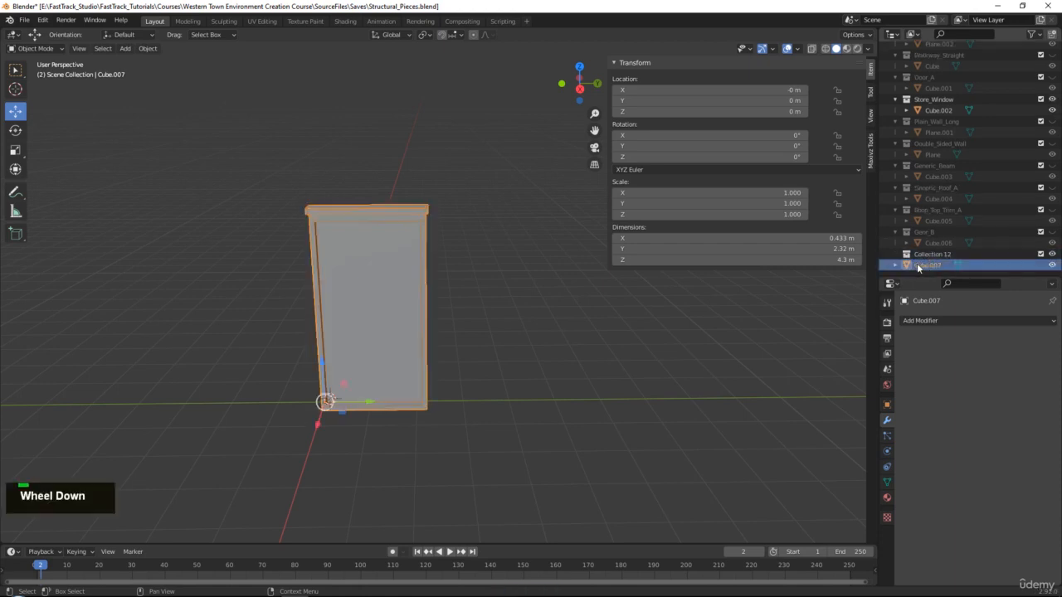
left_click_drag(916, 264, 928, 254)
double_click(930, 254)
type("S")
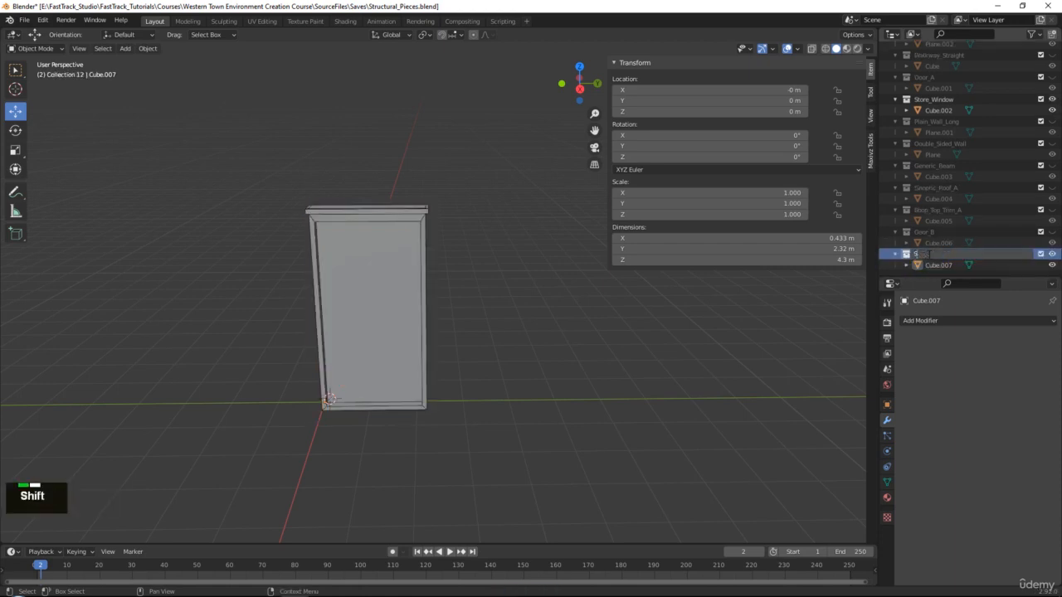
type("tore_Window_")
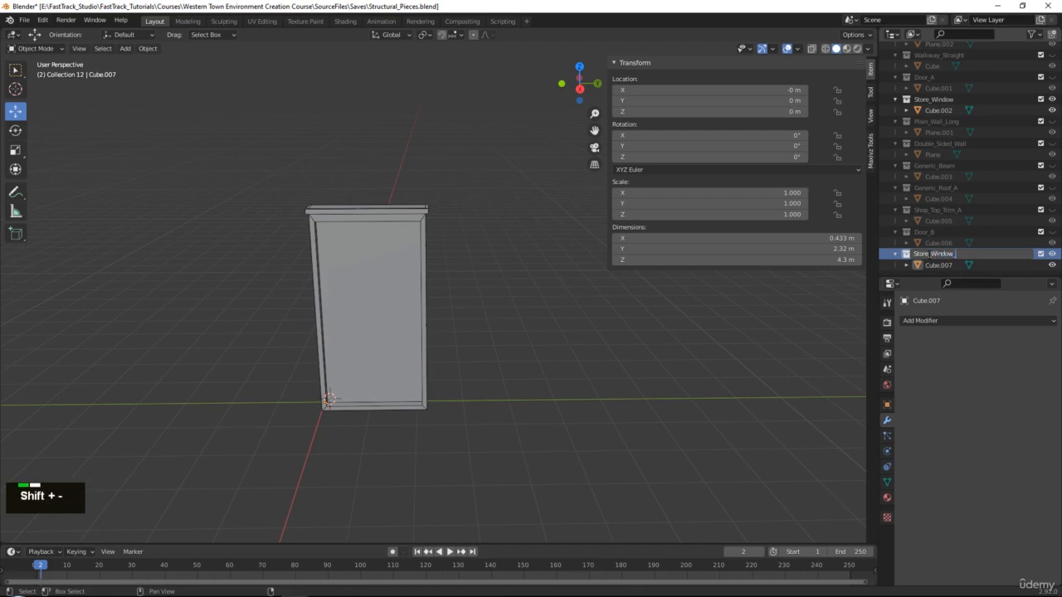
type("Wide")
key("Return")
Drag Cube.007's right-side vertices outward, widening it from 2.32 m to 4.12 m.
key("Tab")
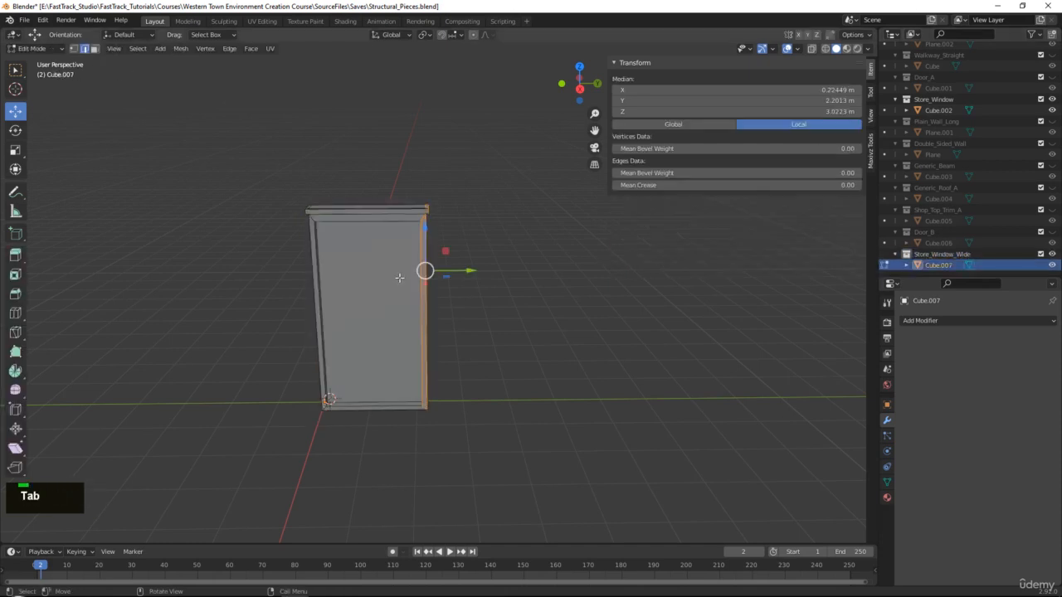
key("1")
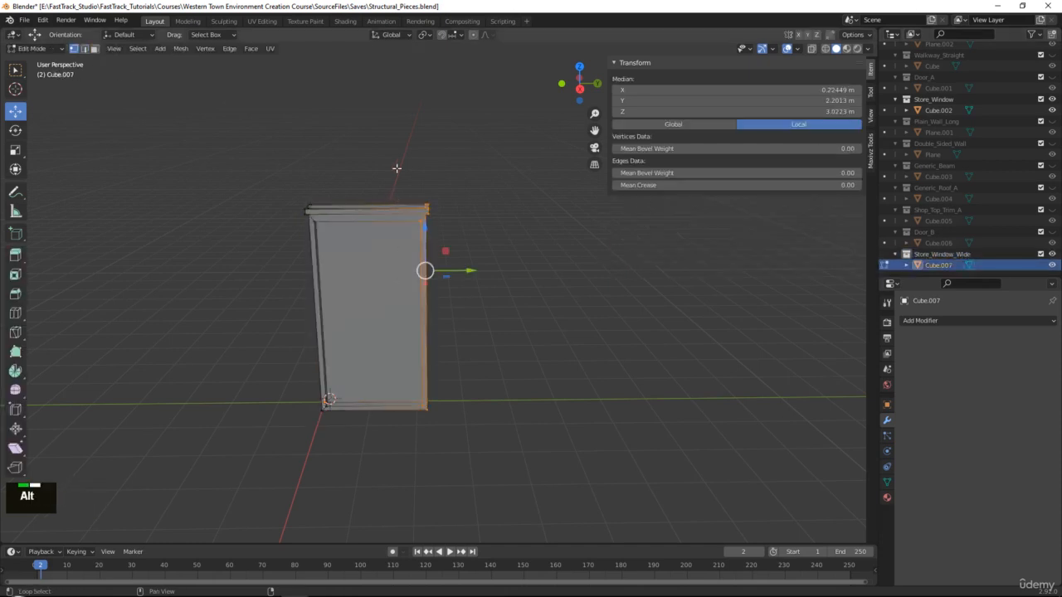
key("alt+x")
left_click_drag(386, 150, 503, 500)
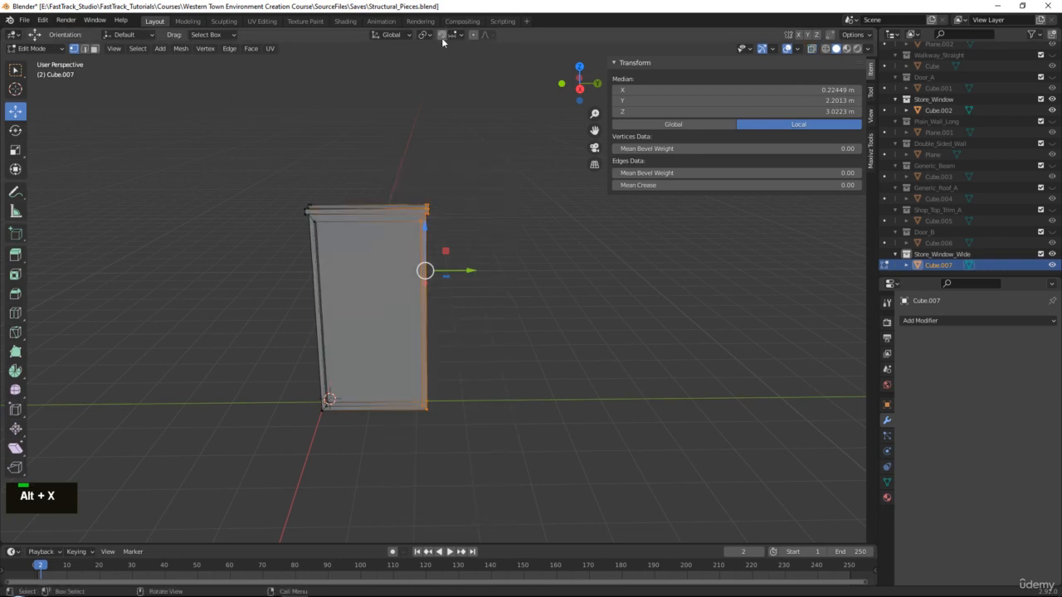
left_click_drag(471, 270, 505, 268)
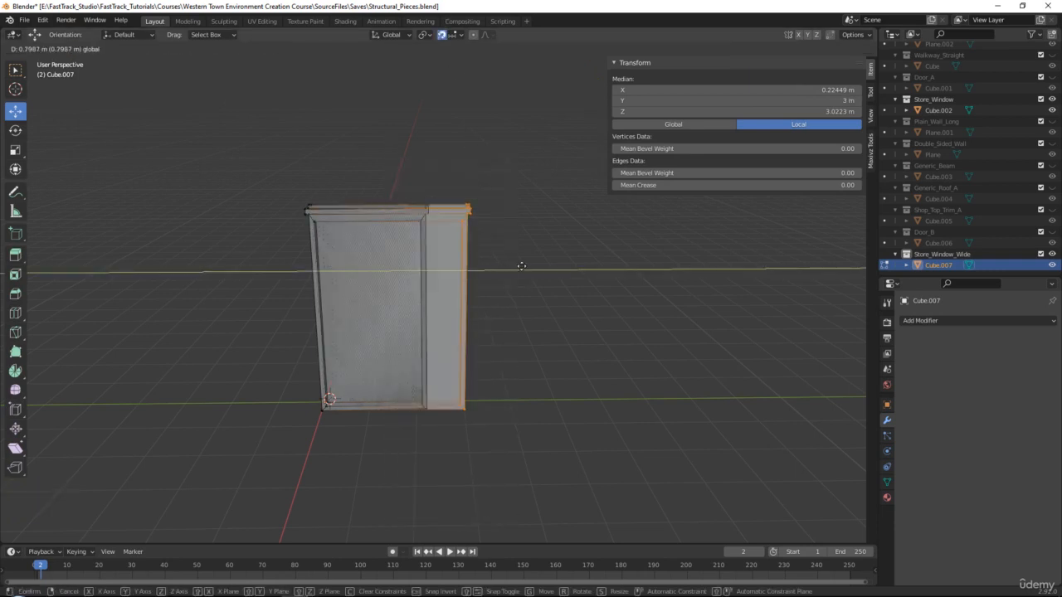
key("ctrl+z")
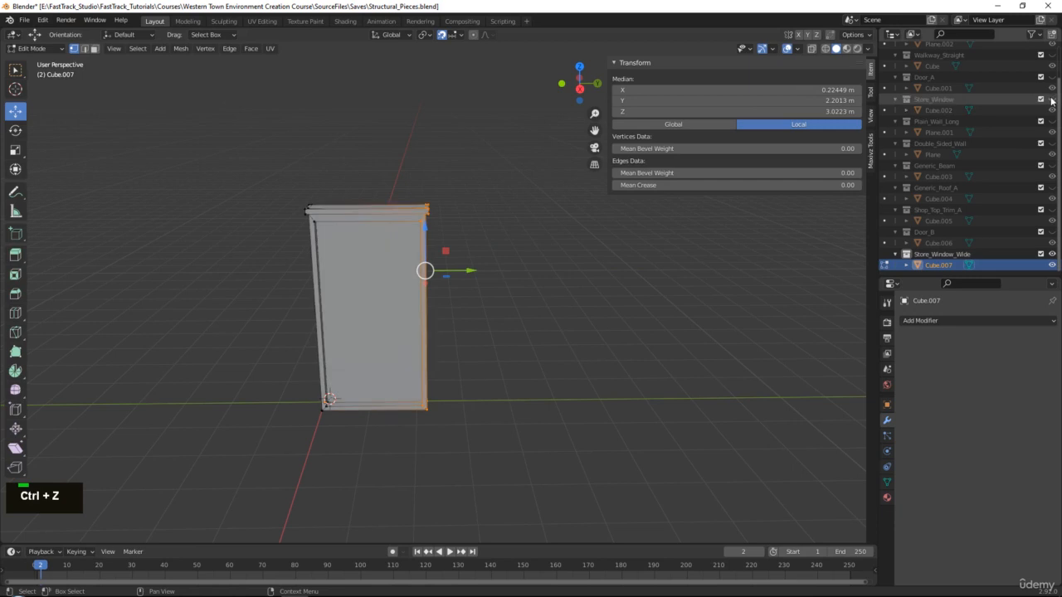
left_click_drag(466, 277, 541, 274)
key("Tab")
middle_click_drag(421, 263, 445, 273, "alt")
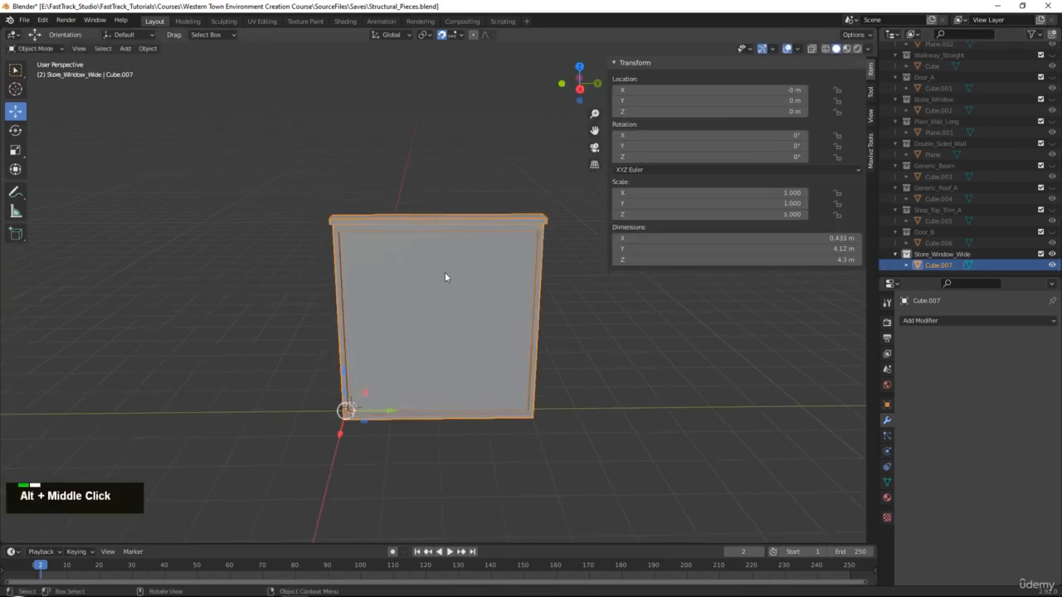
Export the widened piece as Store_Window_Wide.fbx, then hide it and show Store_Window again.
left_click(24, 20)
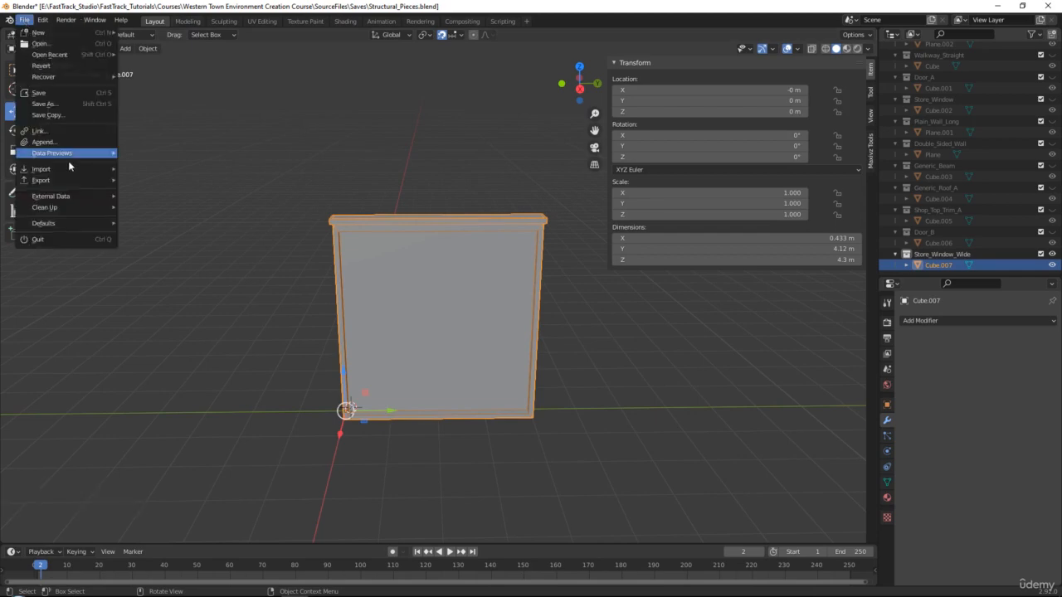
mouse_move(90, 180)
left_click(164, 246)
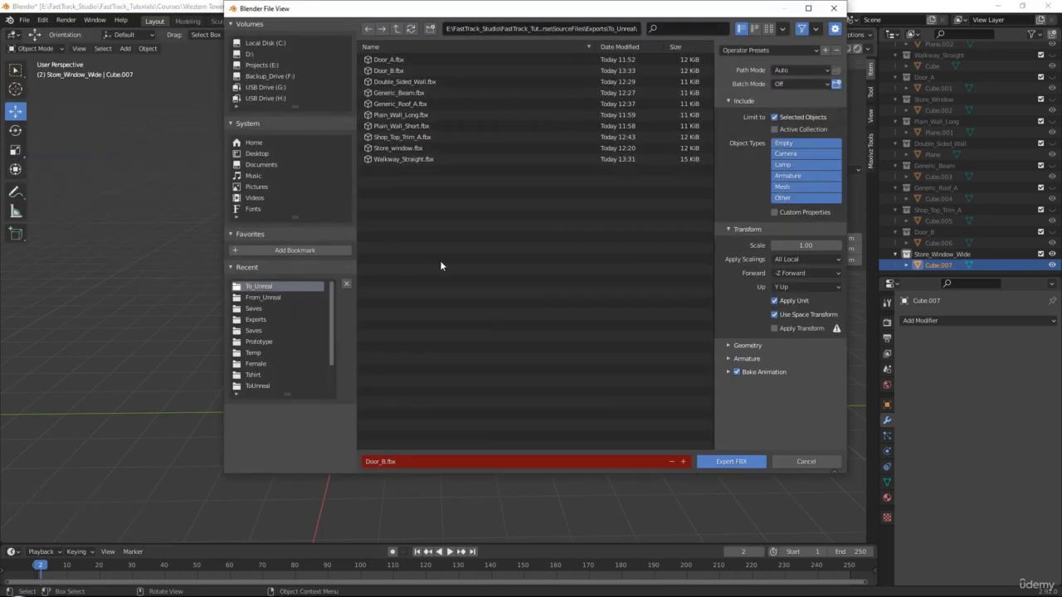
left_click(474, 462)
type("Store")
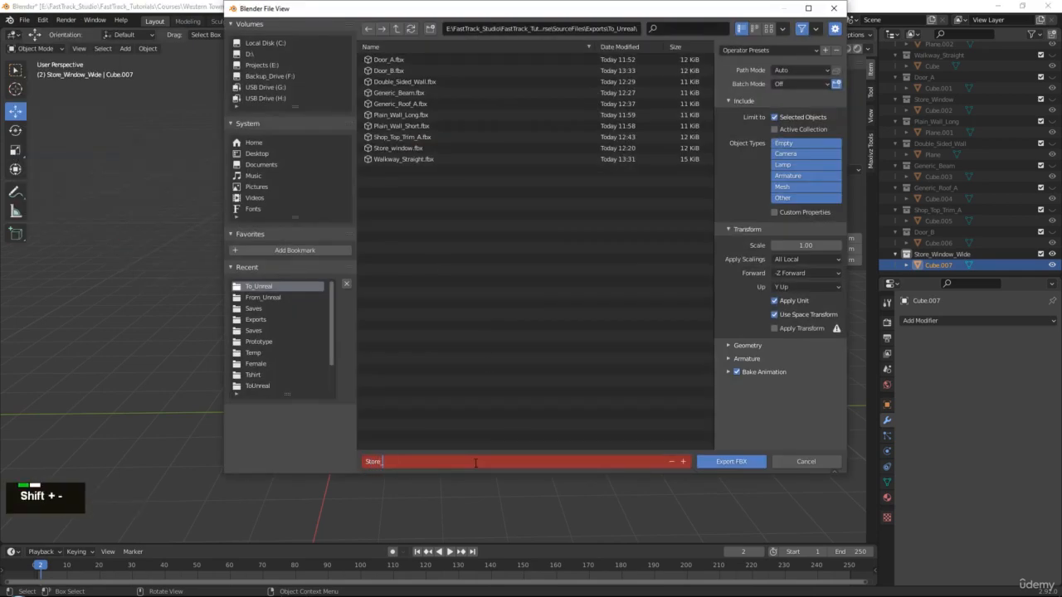
type("_Window_Wide.fbx")
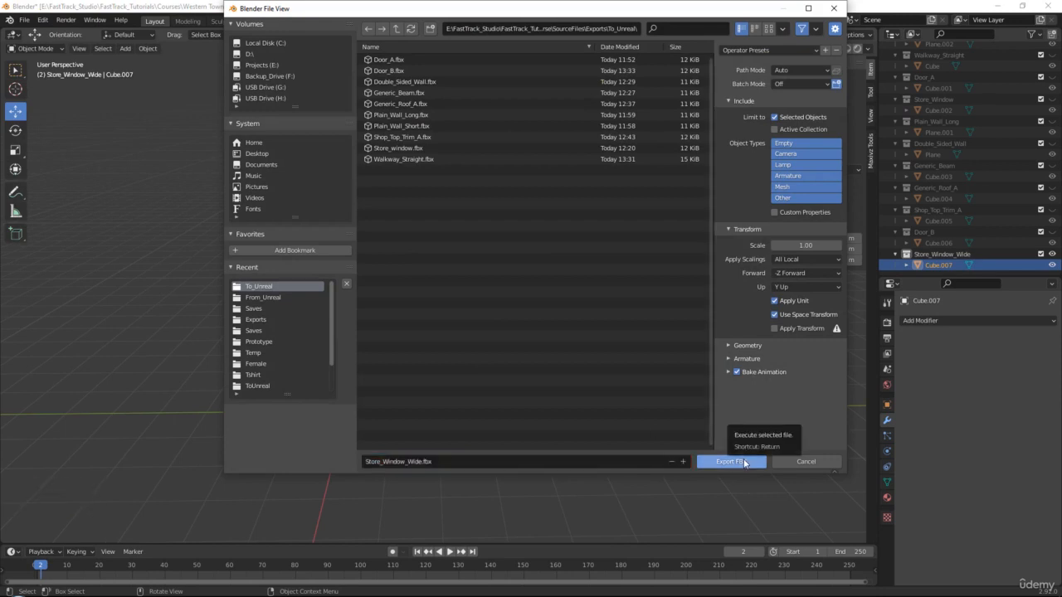
left_click(732, 461)
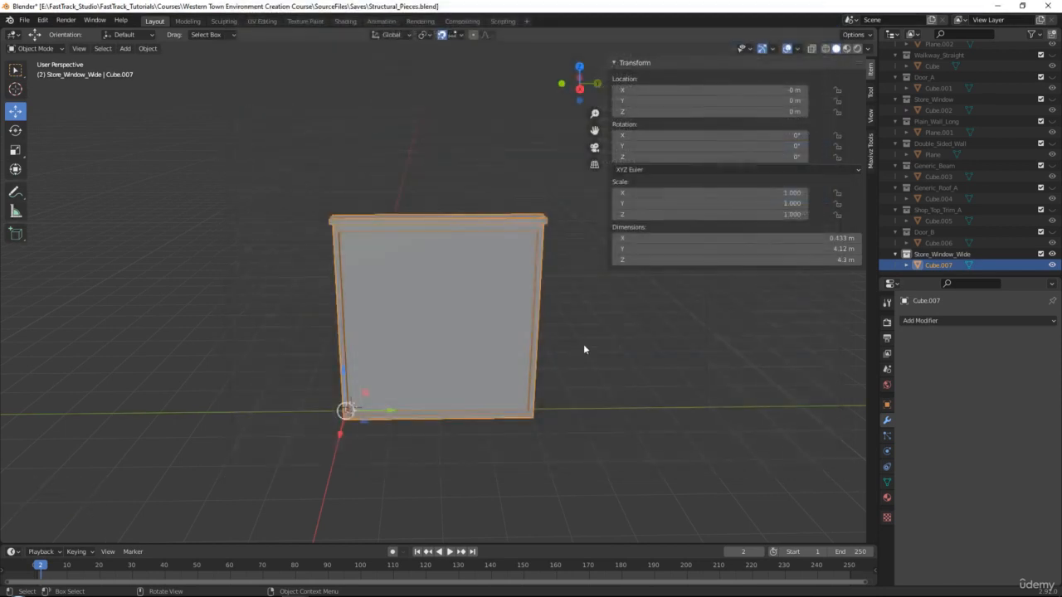
left_click(1052, 254)
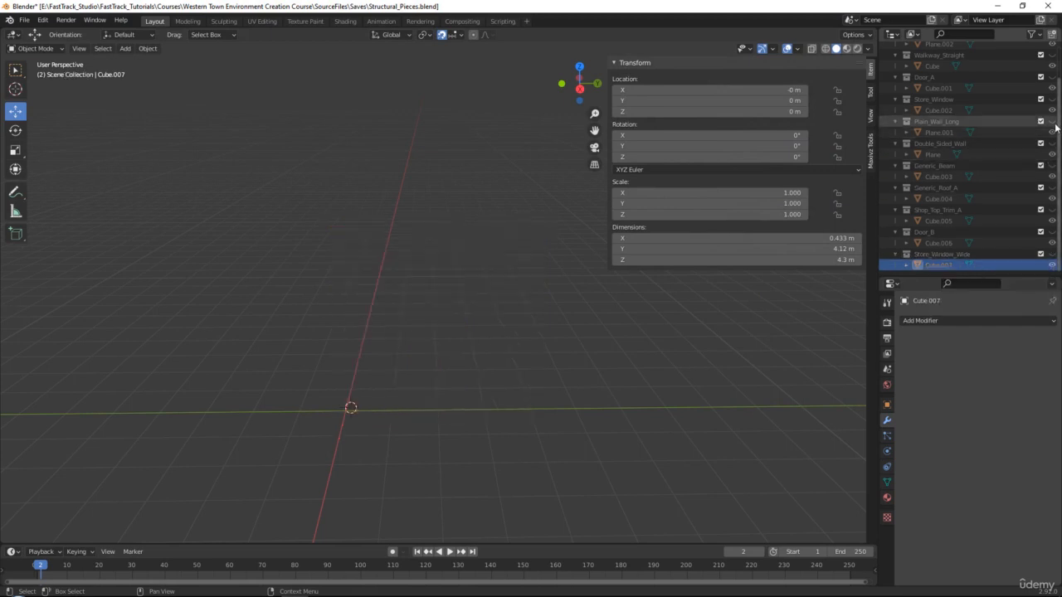
left_click(1052, 98)
Duplicate the store window mesh and put the copy, Cube.008, in a new collection.
left_click(955, 110)
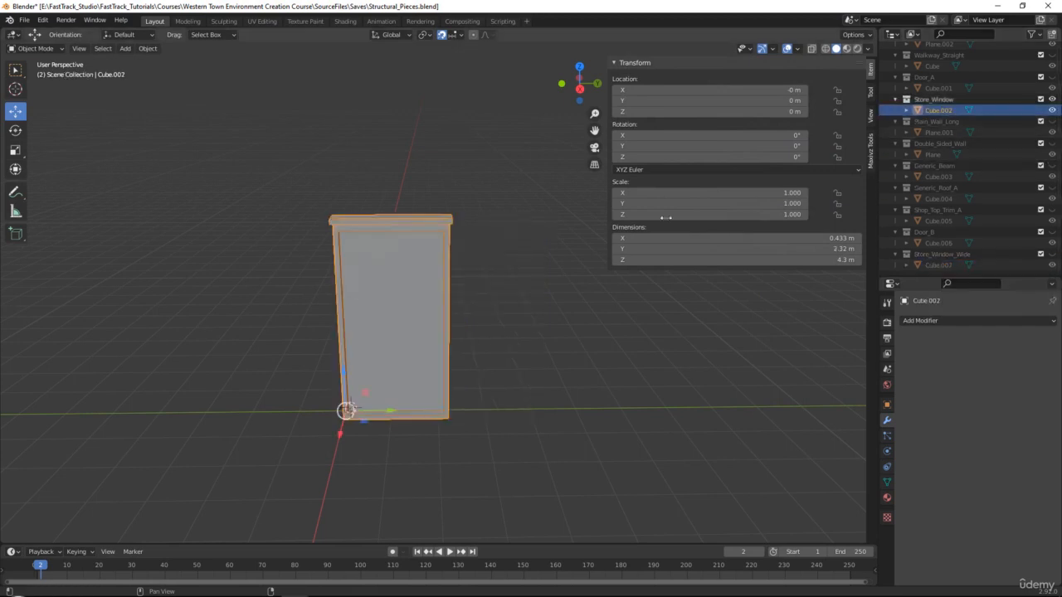
middle_click(539, 307, "alt")
key("ctrl+c")
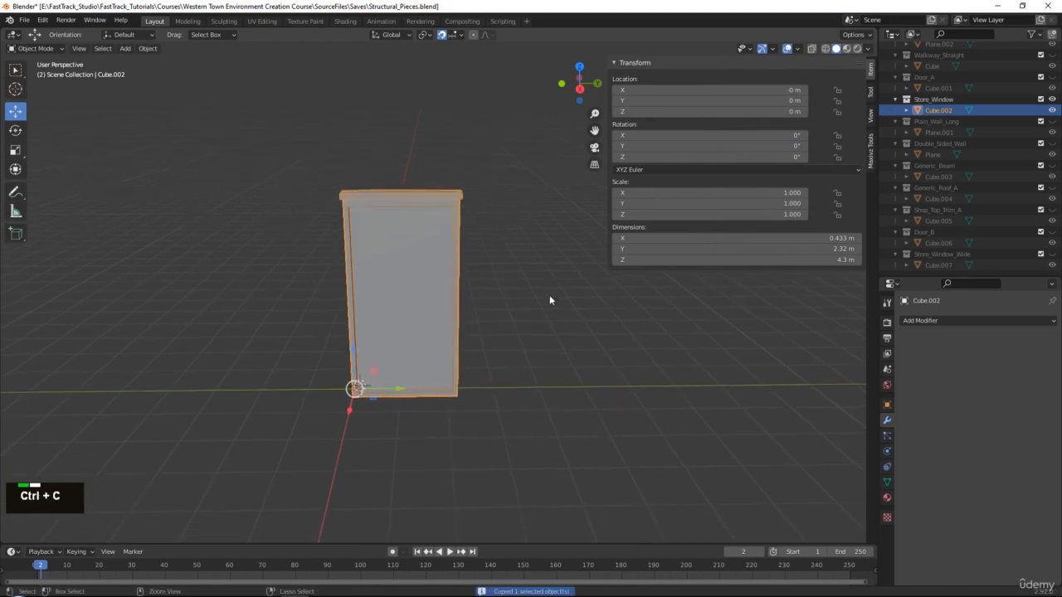
key("ctrl+v")
scroll(921, 224, "down", 2)
right_click(892, 264)
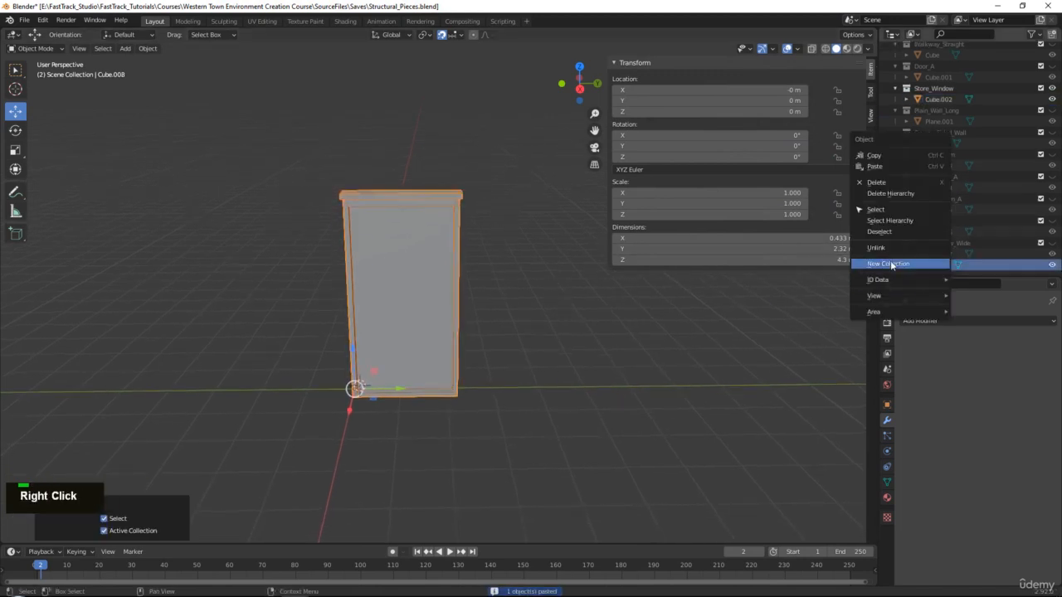
left_click(892, 264)
scroll(936, 268, "down", 1)
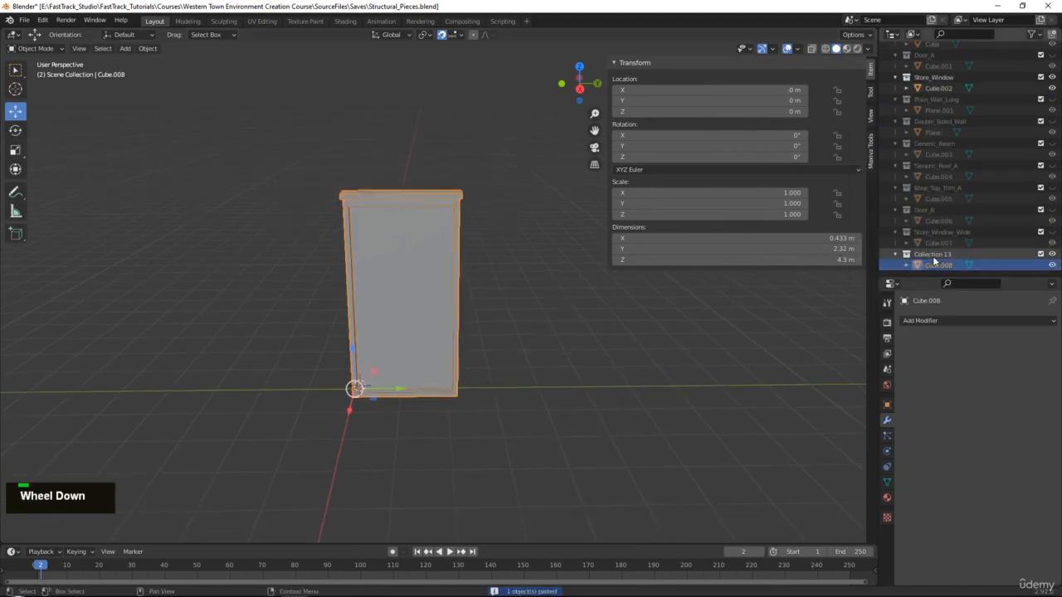
Rename the new collection Small_Window_A and bring up the street reference image.
double_click(932, 253)
type("Small")
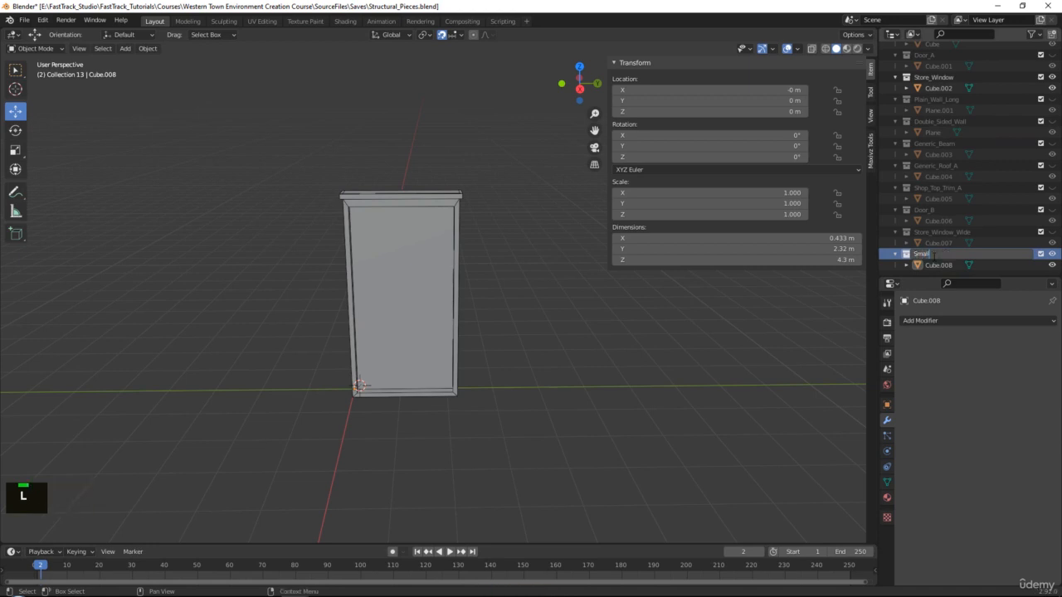
type("_Window")
key("Return")
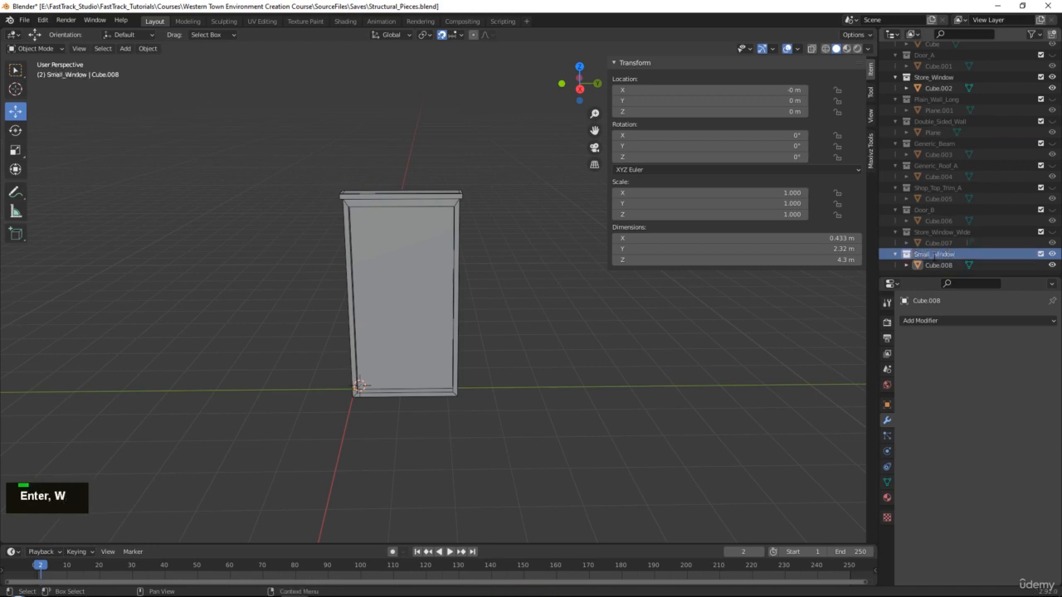
scroll(1049, 121, "up", 3)
scroll(979, 172, "down", 3)
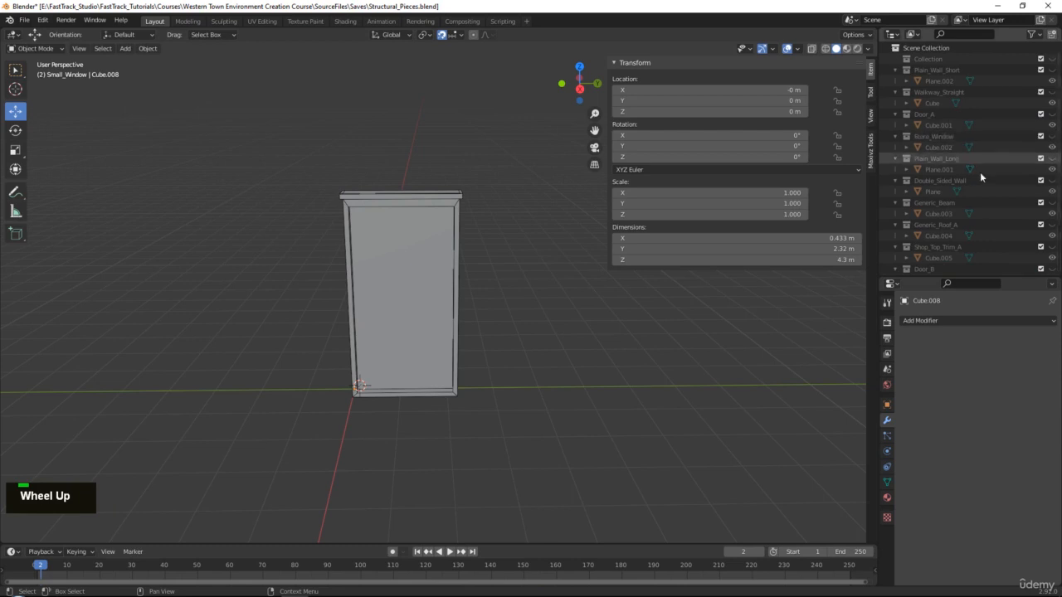
double_click(964, 256)
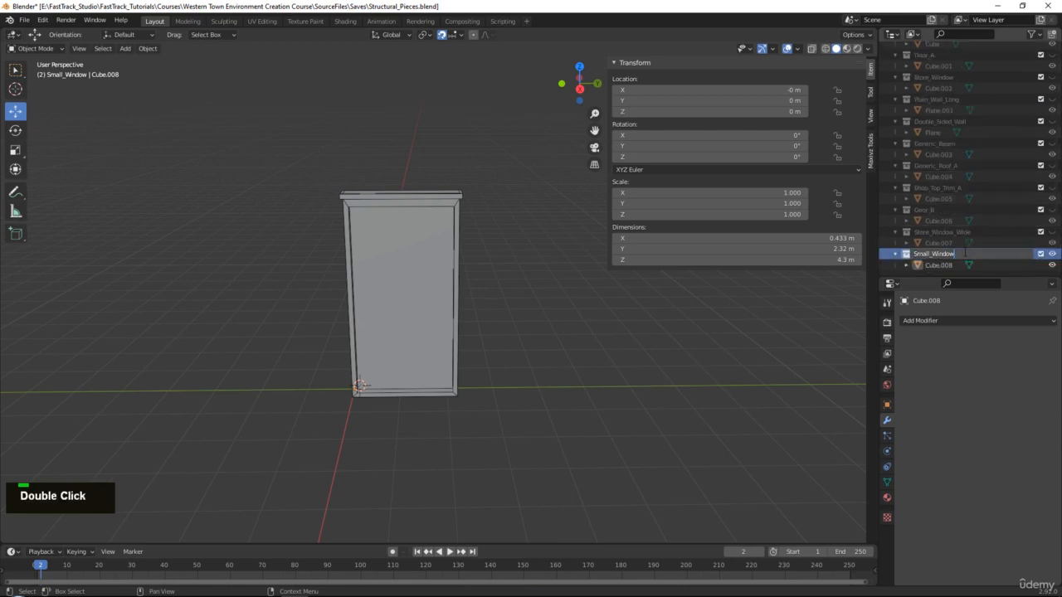
type("_A")
key("Return")
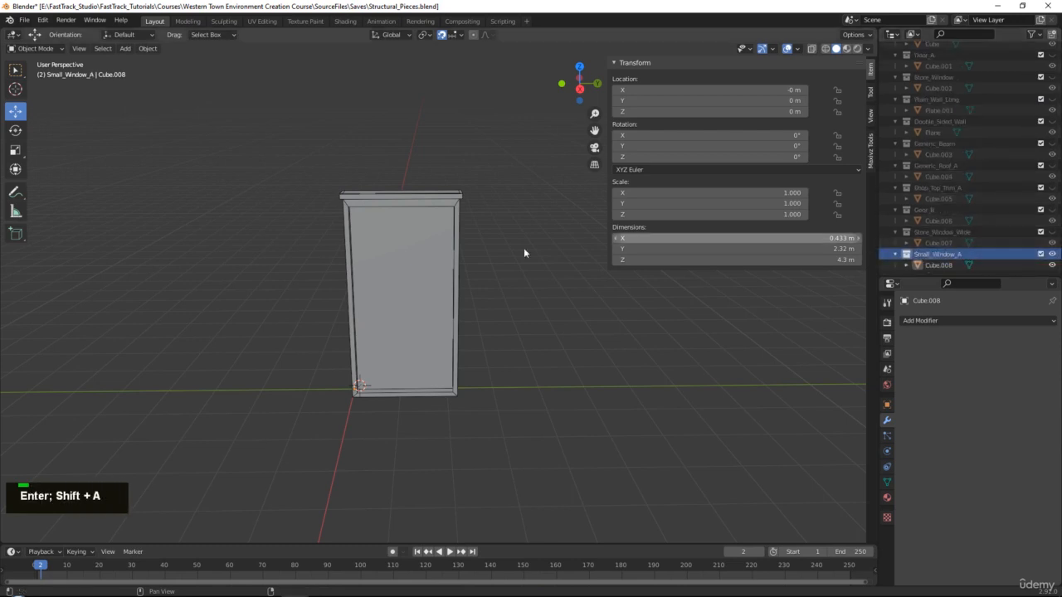
left_click(422, 242)
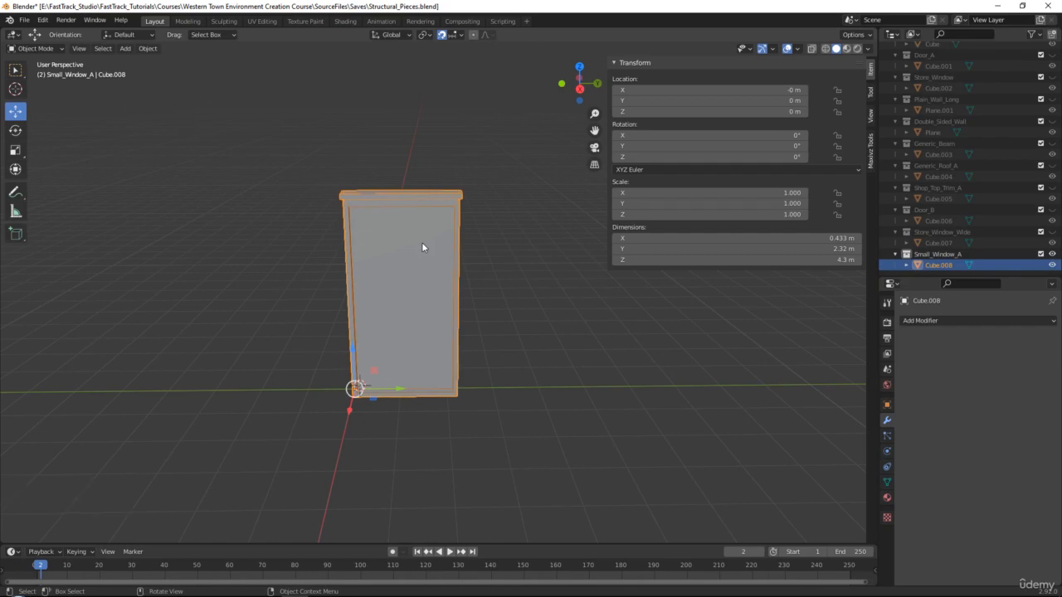
key("alt+Tab")
right_click(471, 229)
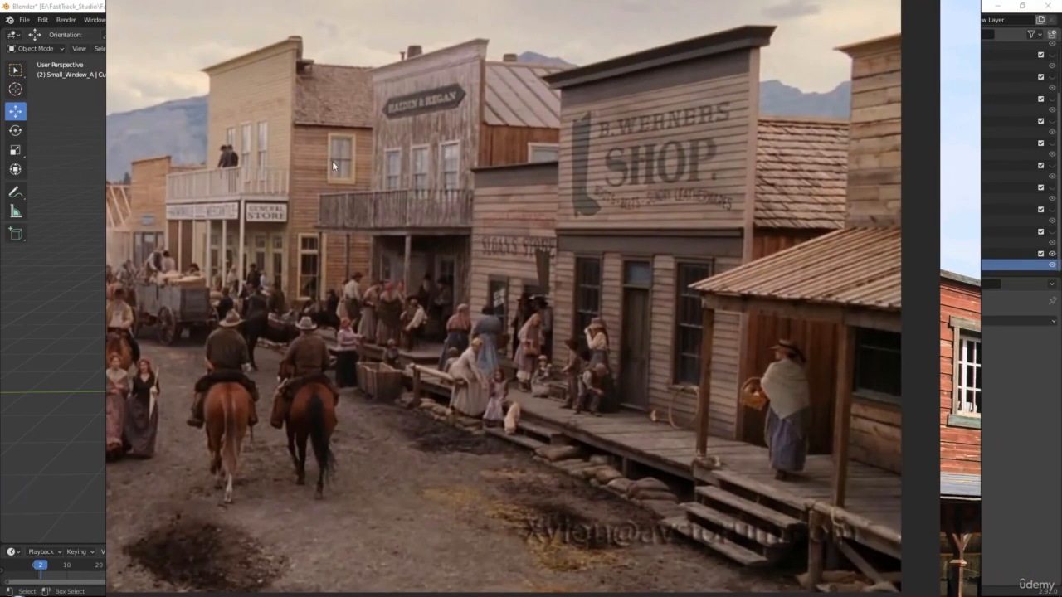
Lower the Small_Window_A top vertices about 0.21 m, making it 4.09 m tall.
right_click(303, 224)
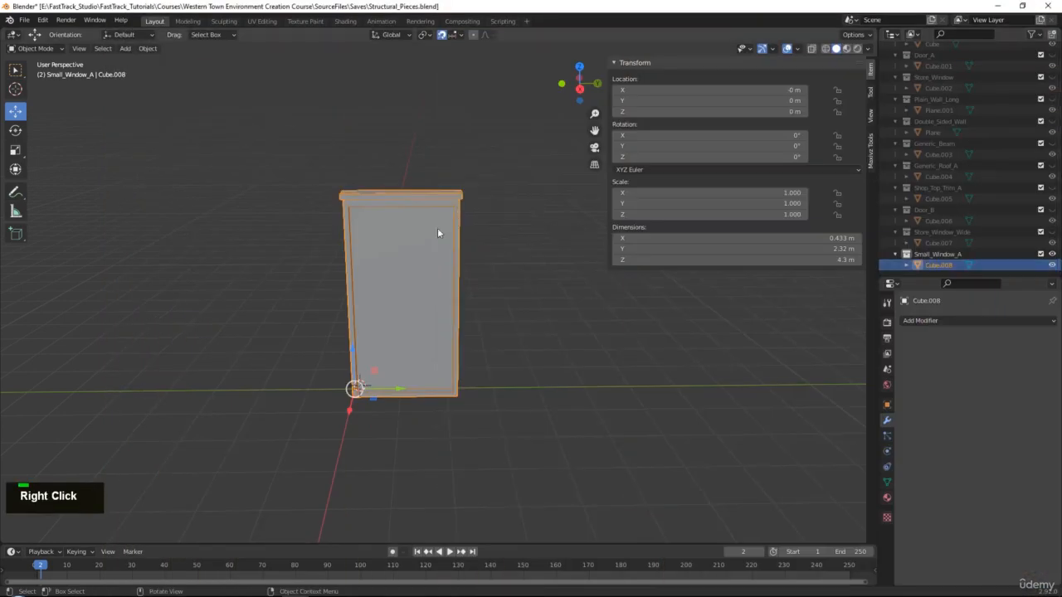
scroll(435, 227, "up", 2)
middle_click_drag(434, 227, 435, 211)
key("Tab")
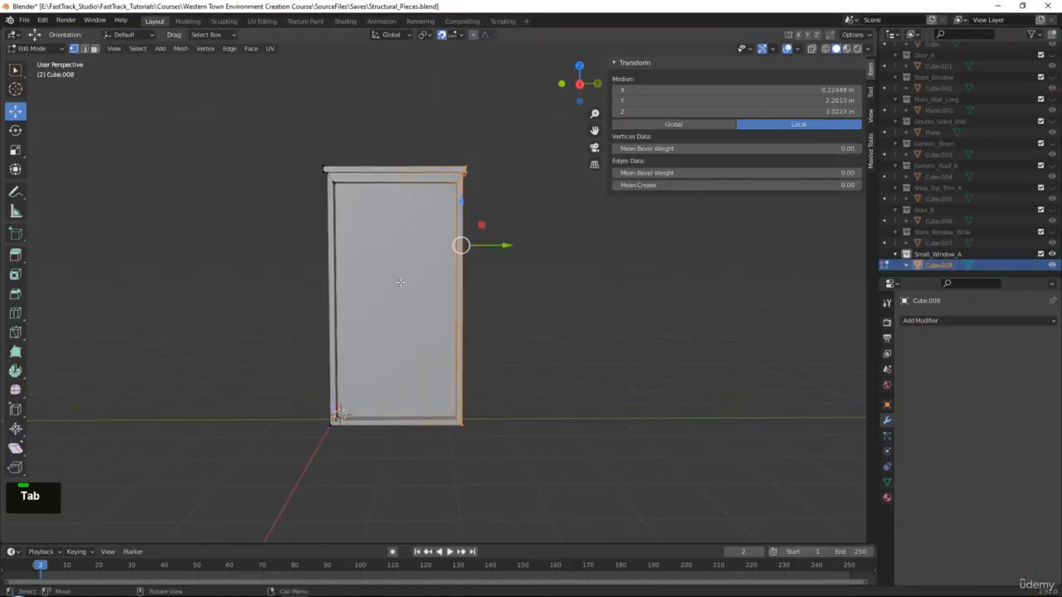
key("alt+x")
left_click_drag(277, 337, 648, 498)
key("alt+x")
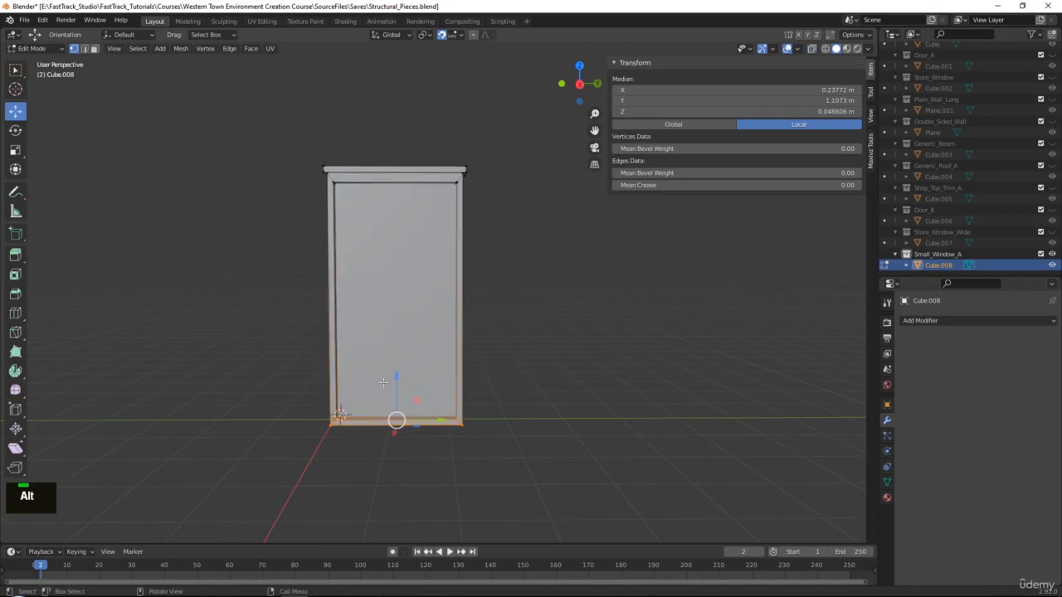
left_click_drag(277, 133, 592, 238)
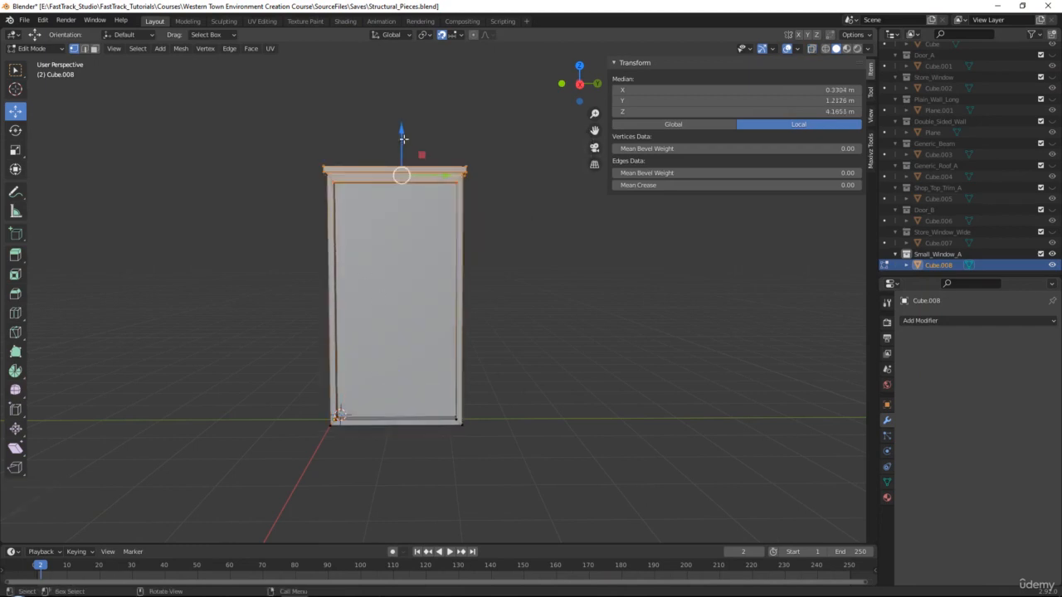
key("alt+x")
key("alt+x")
key("g")
key("z")
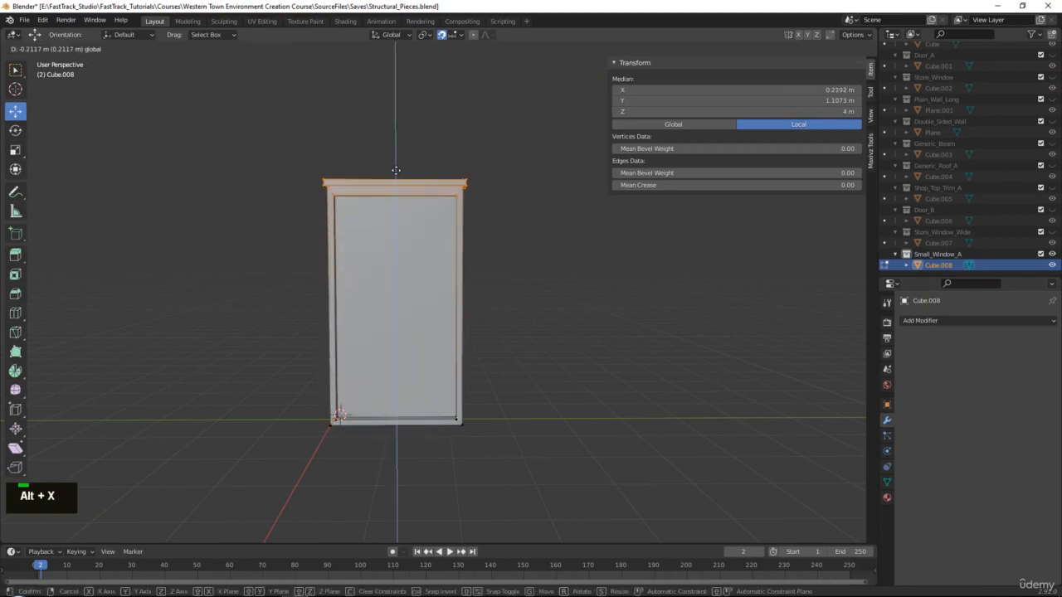
left_click(395, 170)
Pull the window's right-side vertices in about 0.2 m, making it 2.12 m wide.
left_click_drag(387, 125, 577, 481)
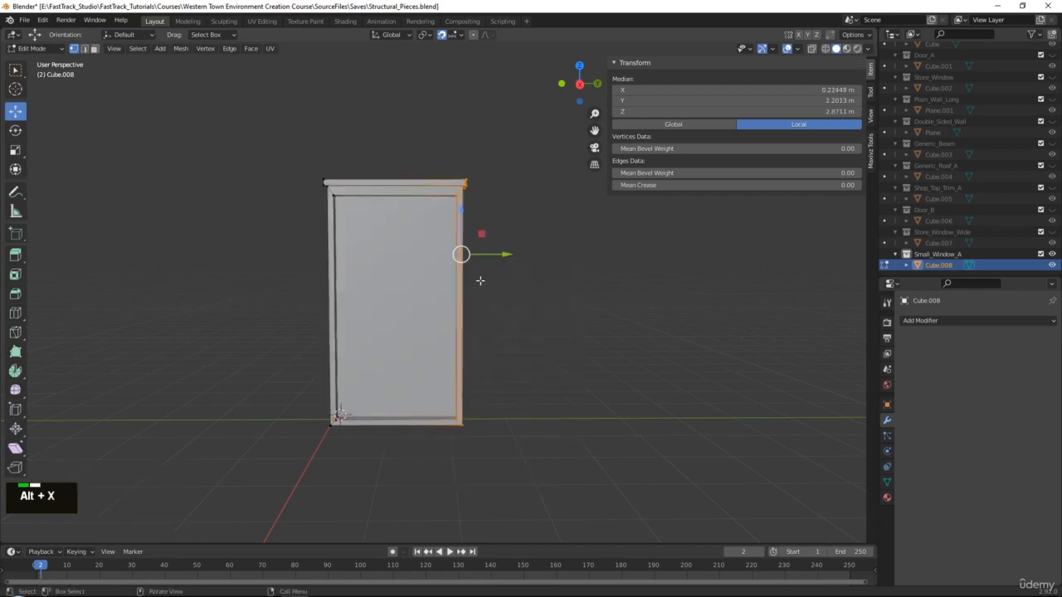
key("g")
key("y")
left_click(486, 253)
middle_click_drag(517, 232, 455, 240)
key("Tab")
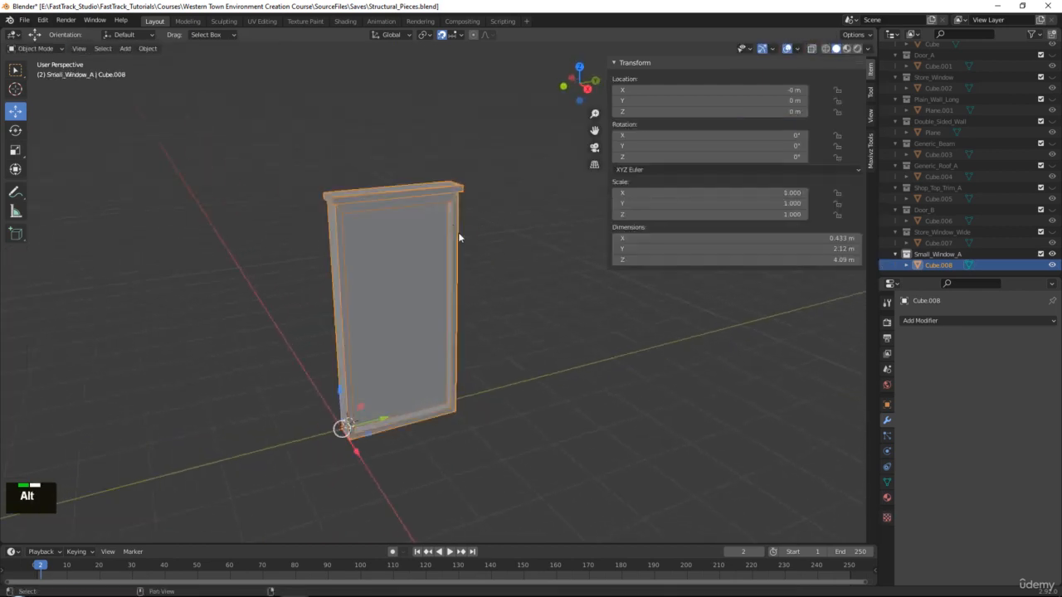
middle_click(458, 236, "alt")
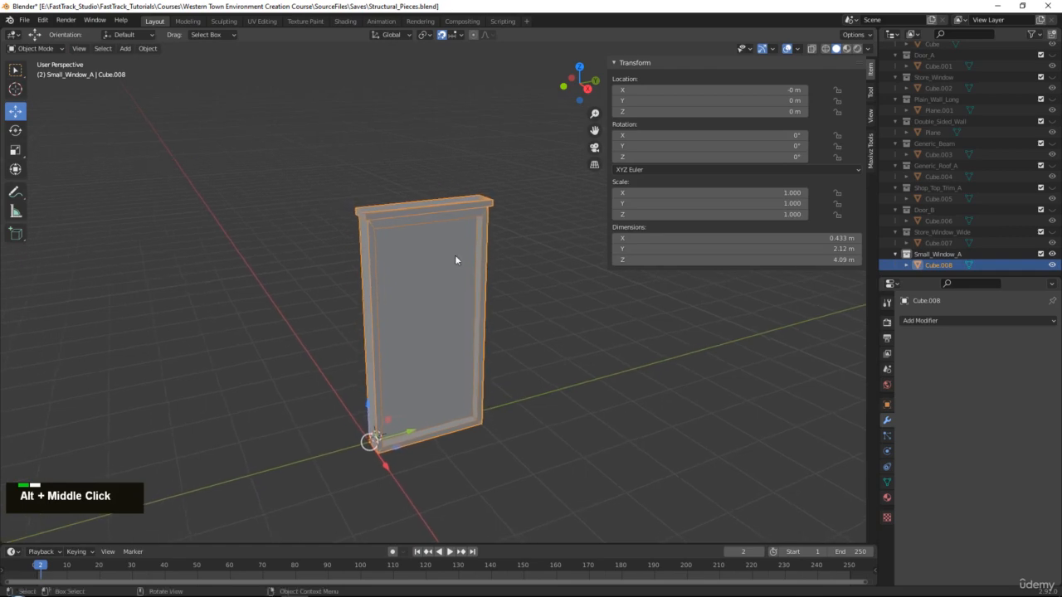
Export the reshaped window to the To_Unreal folder as Small_Window_A.fbx.
left_click(27, 19)
mouse_move(80, 179)
left_click(175, 245)
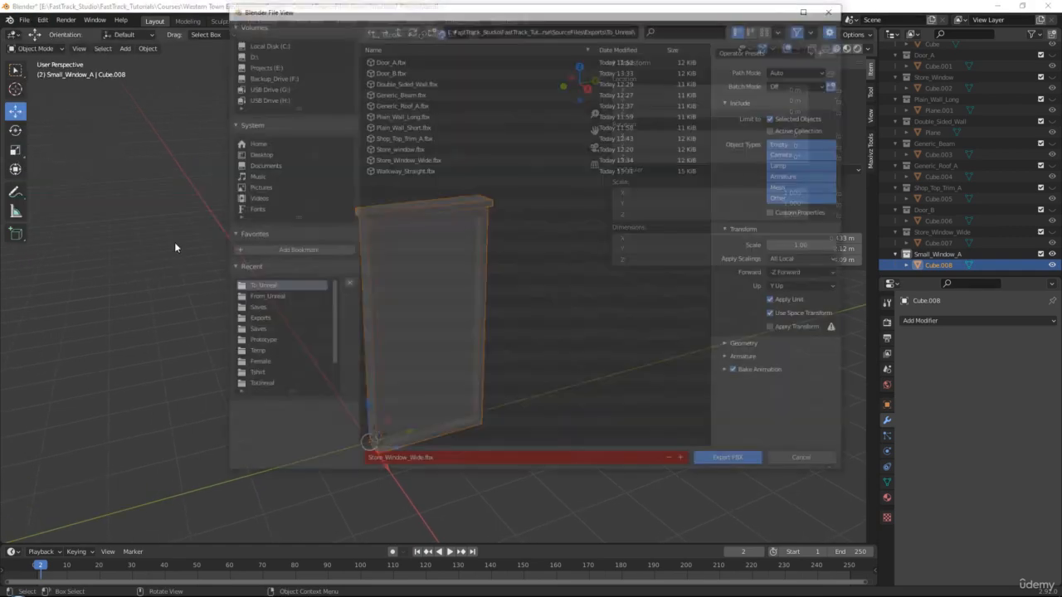
left_click(453, 457)
type("S")
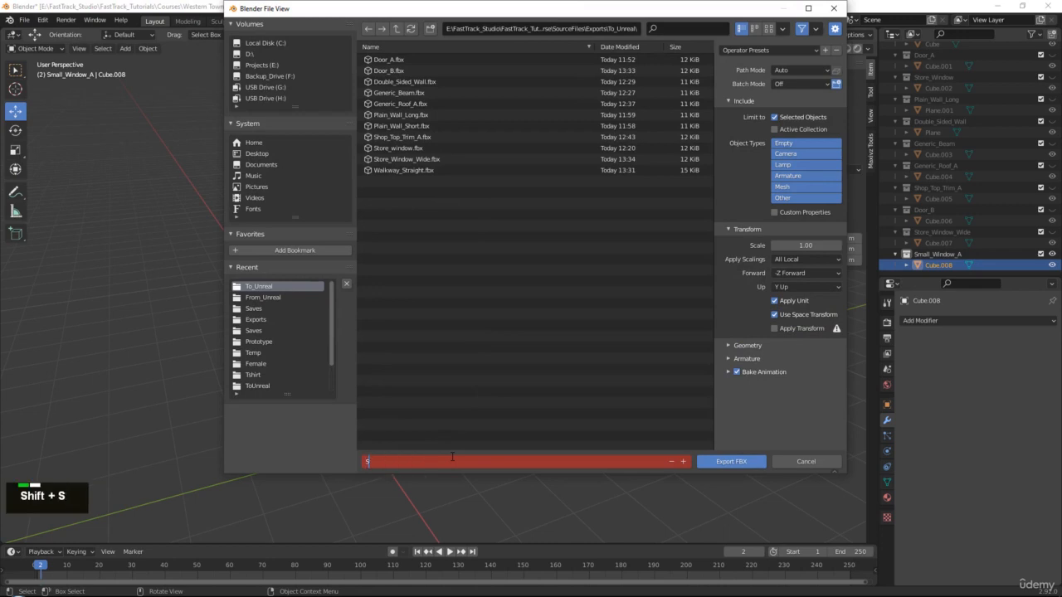
type("mall_Window")
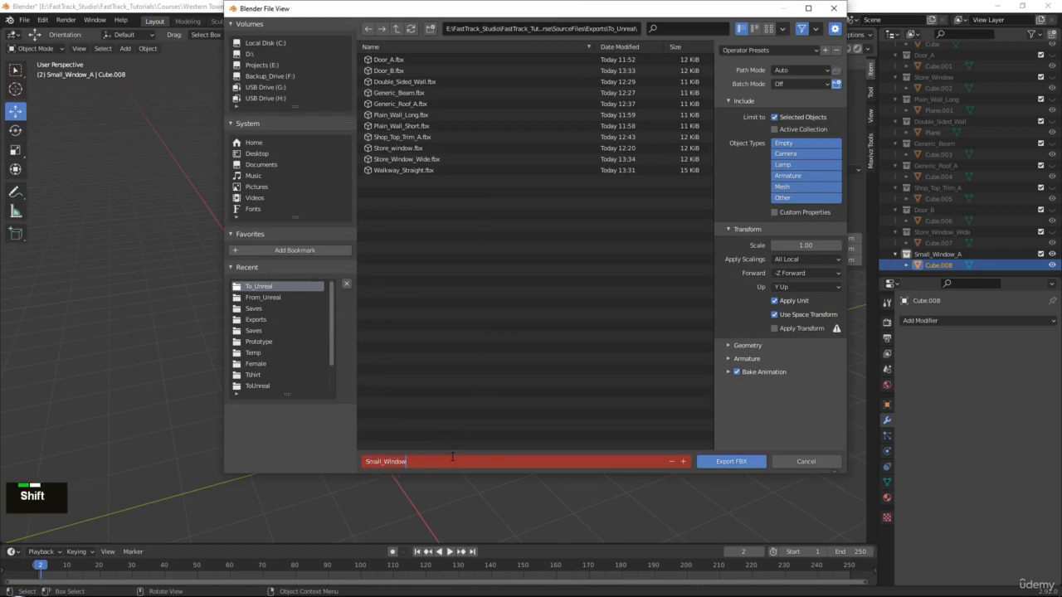
type("_A")
key("Return")
left_click(744, 462)
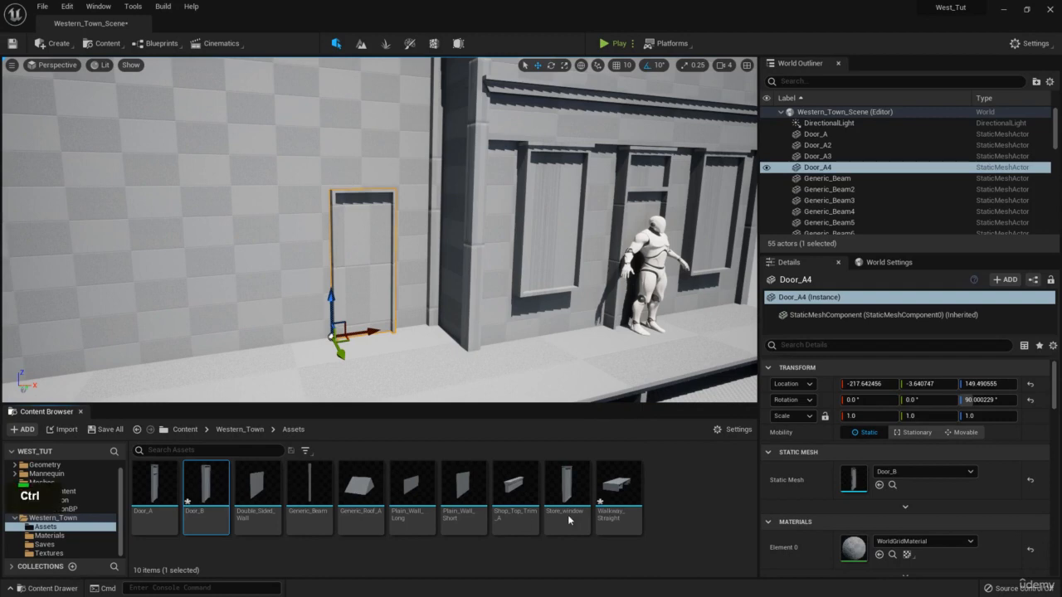
Import both FBX files and make a copy of Door_A4 using the Store_Window_Wide mesh.
left_click_drag(664, 492, 664, 492)
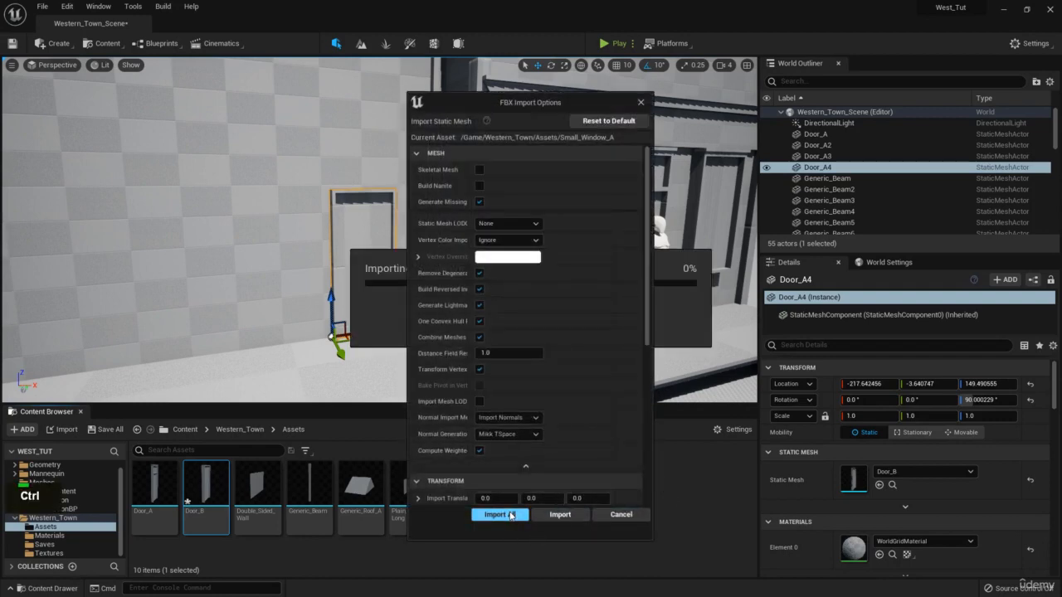
left_click(502, 512)
right_click_drag(465, 235, 466, 236)
key("ctrl+c")
key("ctrl+v")
mouse_move(482, 324)
left_mouse_down()
mouse_move(429, 325)
mouse_move(464, 325)
left_mouse_up()
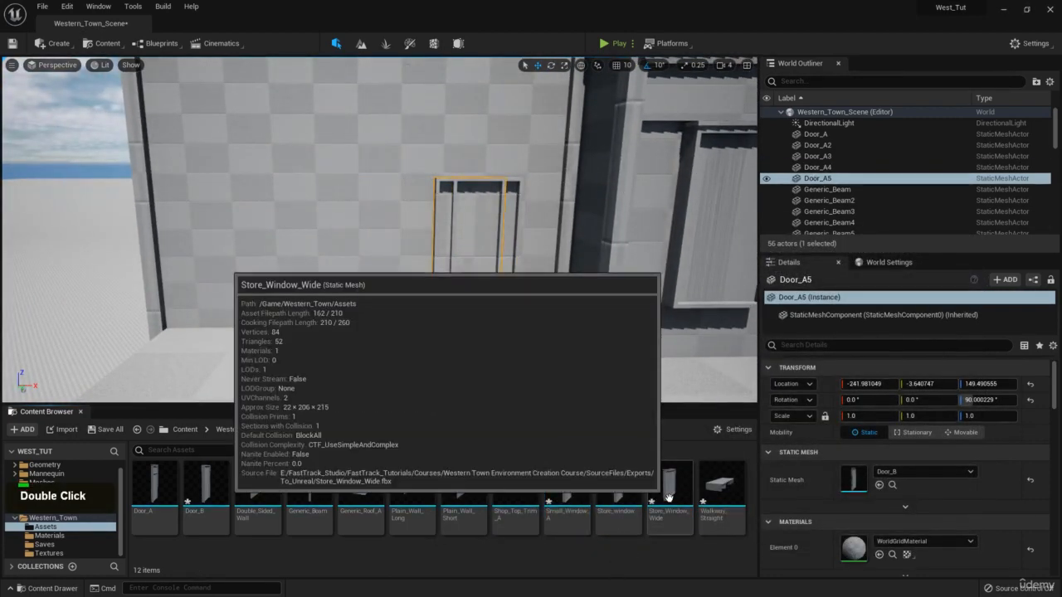
left_click_drag(669, 494, 873, 466)
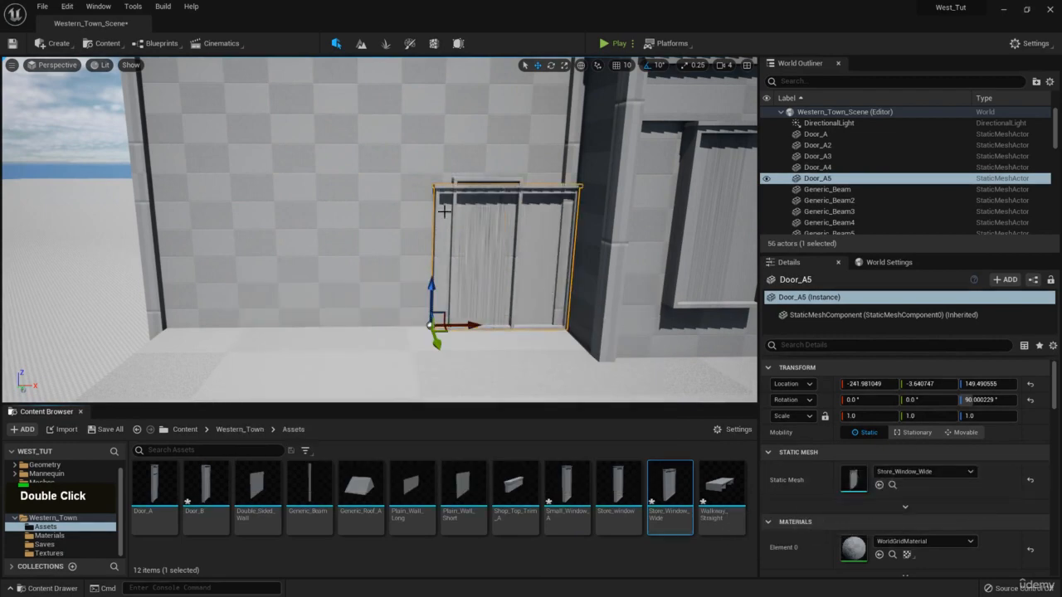
Move the wide window slightly up and further left on the wall, to X -506.32.
left_click_drag(432, 291, 431, 285)
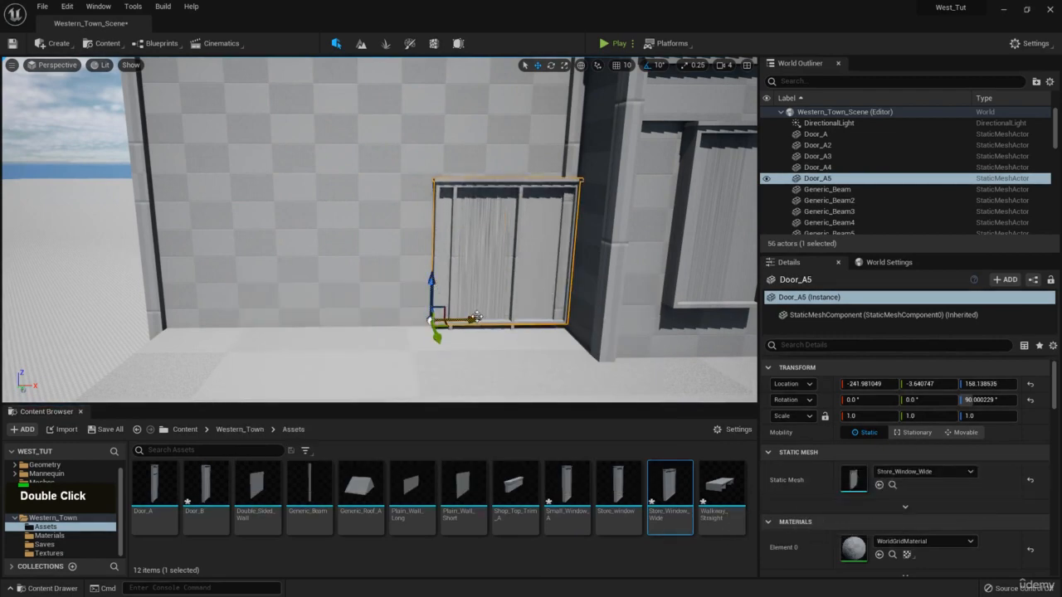
left_click_drag(477, 317, 296, 302)
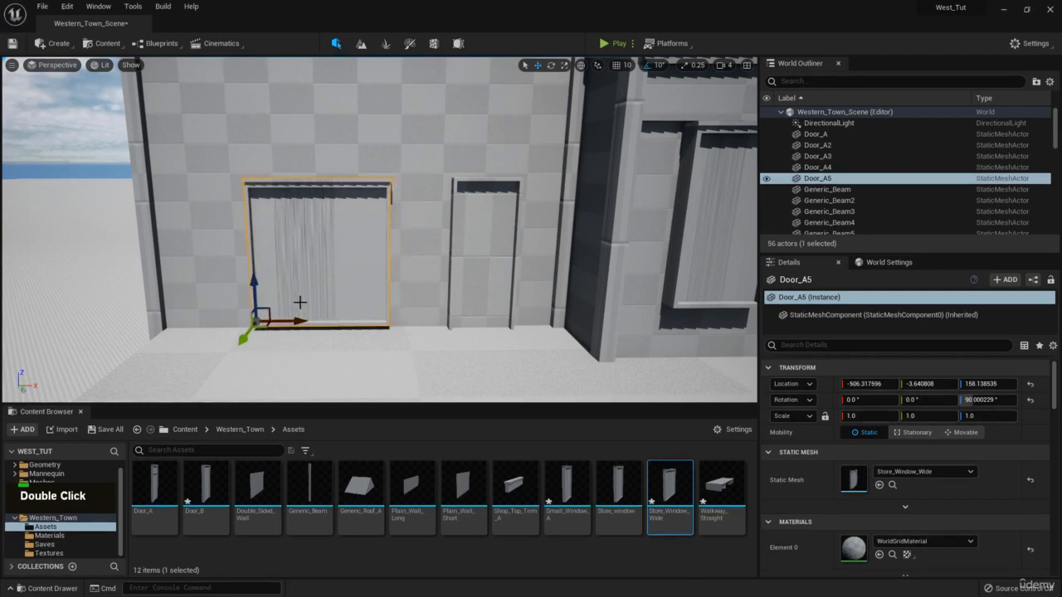
key("w")
right_click_drag(421, 235, 459, 196)
key("q")
key("s")
key("d")
key("w")
key("a")
Inspect the wide window beside the narrow door, reselecting Door_A4 and the window.
left_click(396, 229)
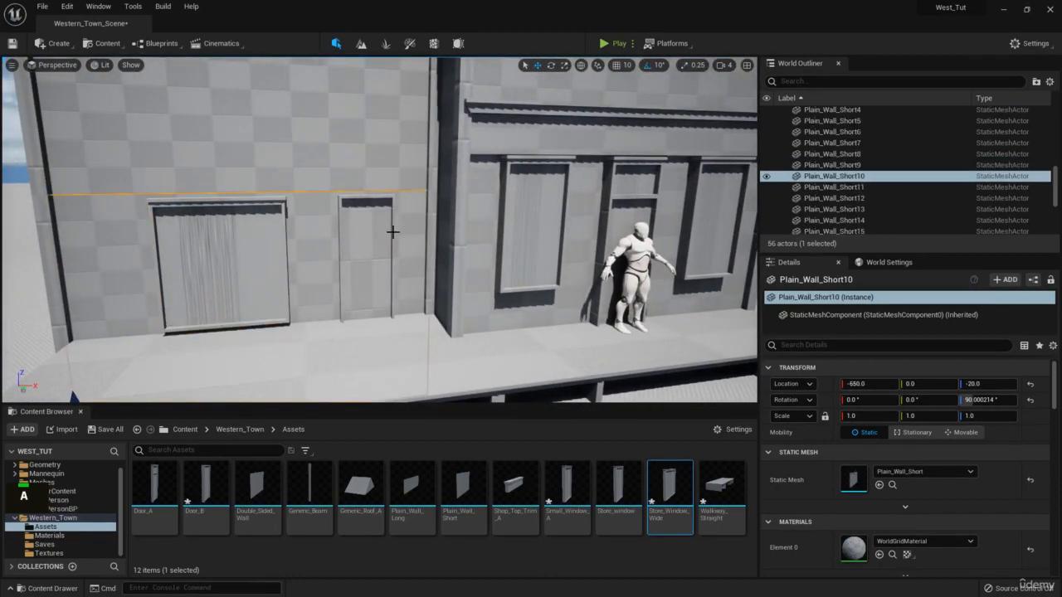
left_click(355, 283)
key("d")
right_click_drag(619, 180, 373, 189)
key("w")
key("w")
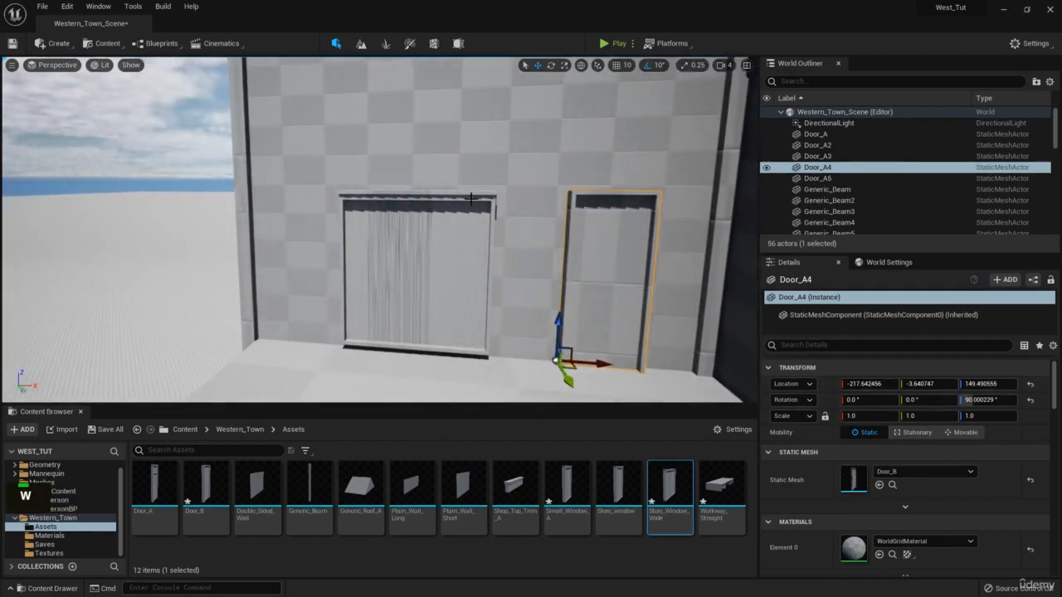
left_click(418, 261)
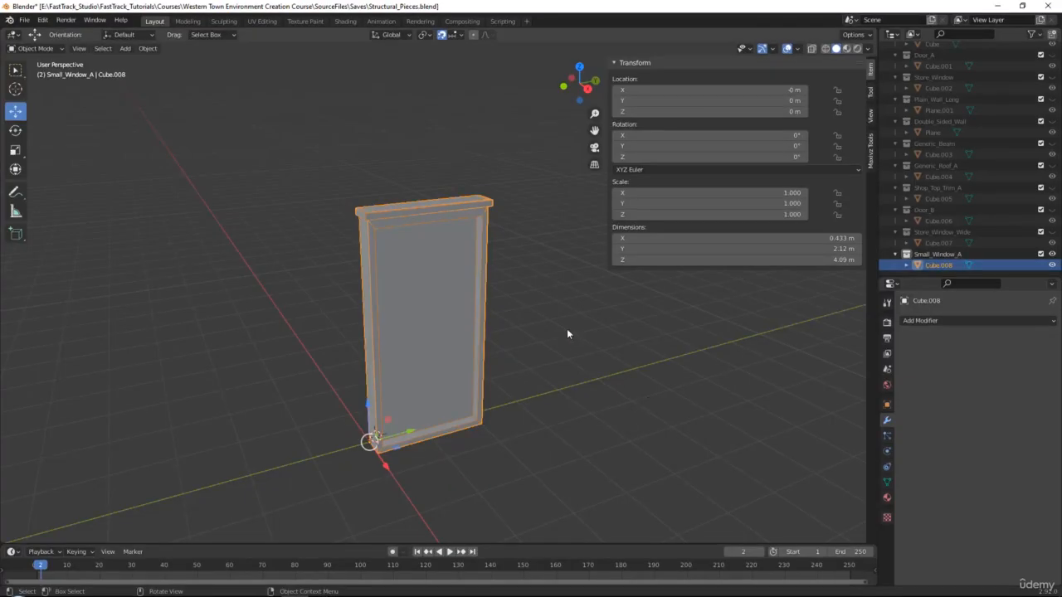
Show only Store_Window_Wide and lower its top vertices to 3 m, making it 3.09 m tall.
left_click(657, 293)
left_click(1052, 254)
left_click(1052, 233)
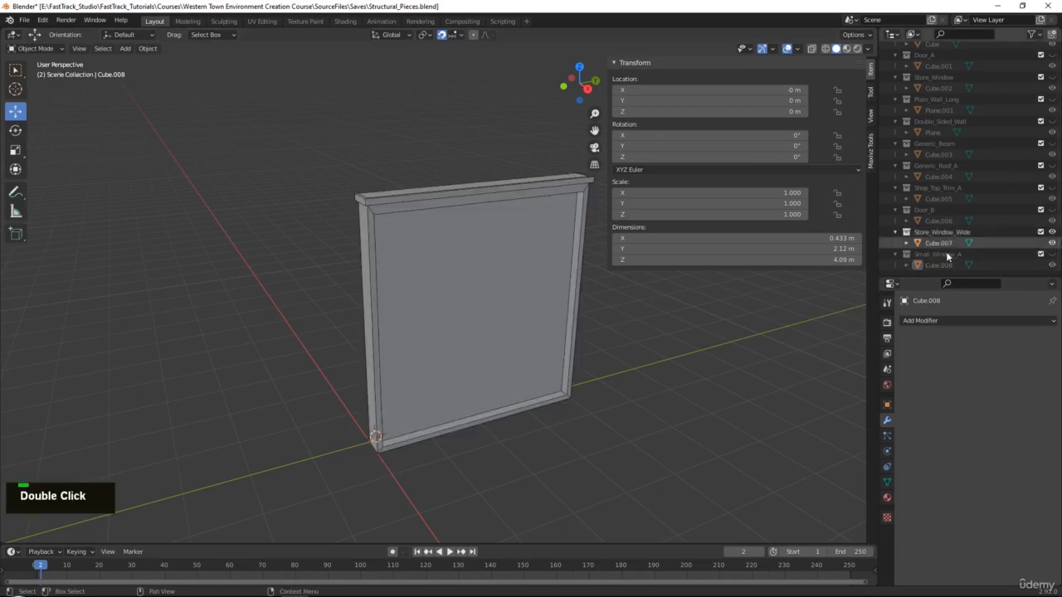
left_click(938, 243)
middle_click_drag(645, 366, 352, 381)
key("Tab")
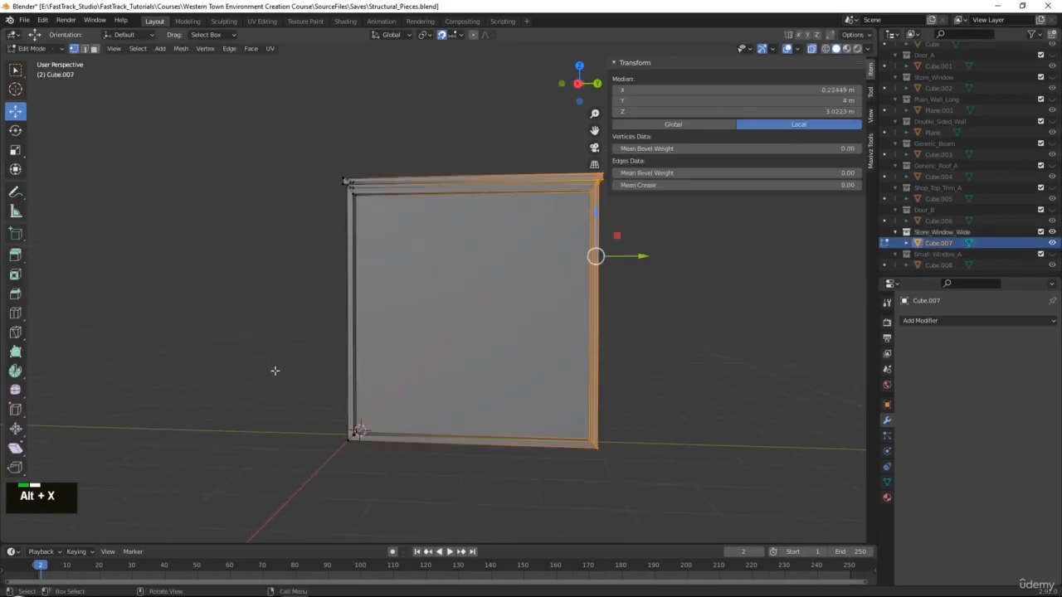
left_click(527, 433, "alt")
left_click_drag(470, 399, 469, 390)
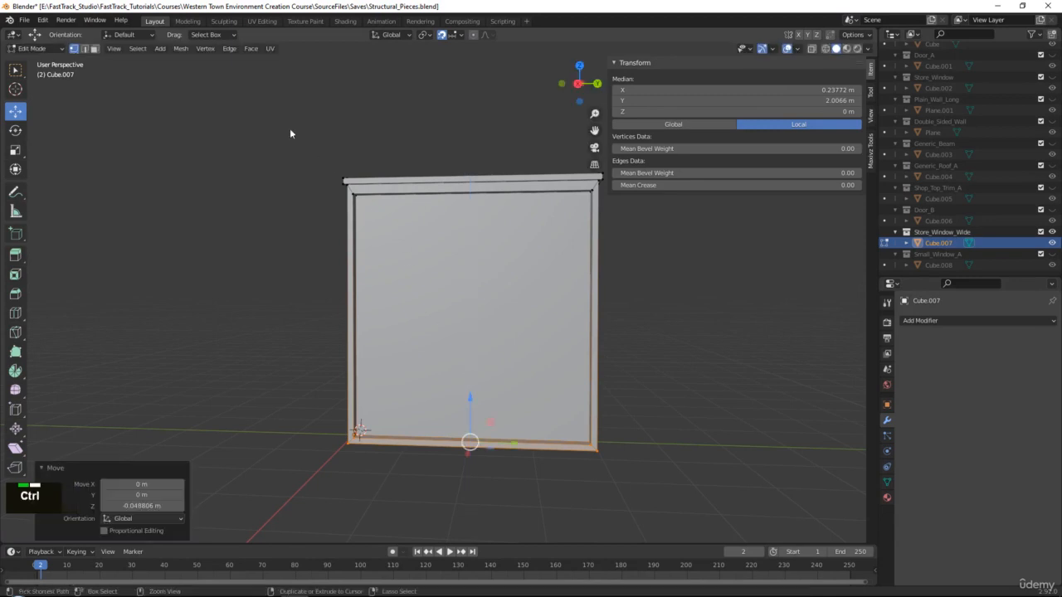
key("ctrl+z")
key("alt+x")
left_click_drag(238, 122, 693, 236)
left_click_drag(472, 141, 471, 207)
key("Tab")
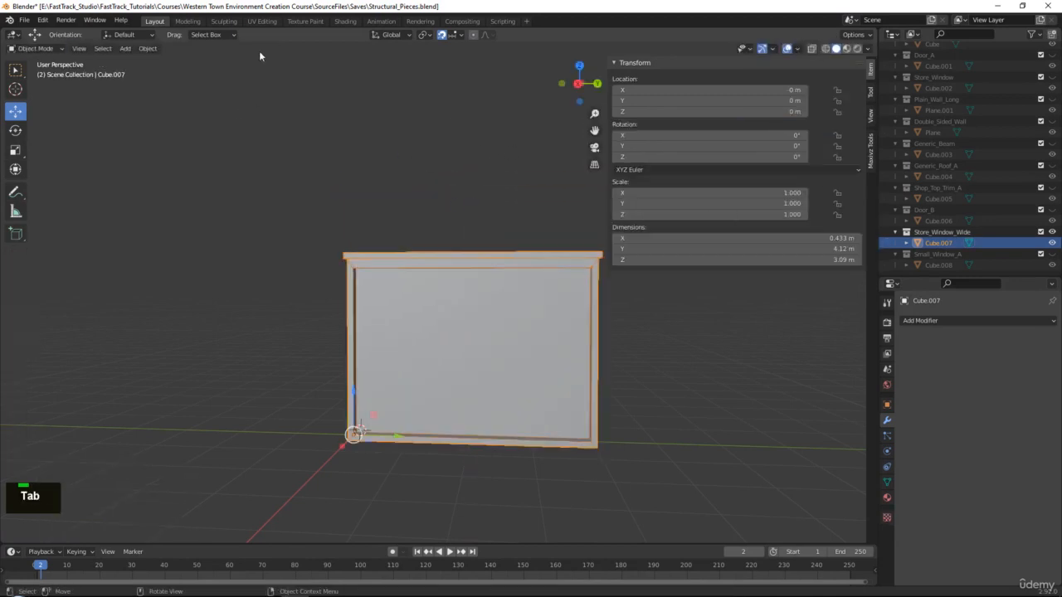
Export the shortened piece over Store_Window_Wide.fbx in To_Unreal.
left_click(25, 19)
mouse_move(87, 180)
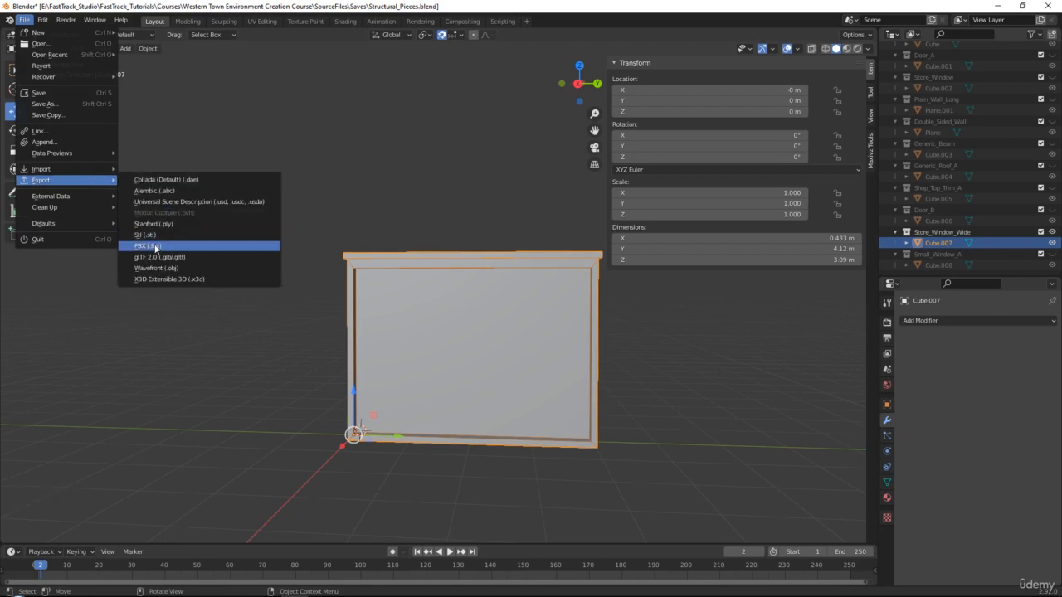
left_click(150, 249)
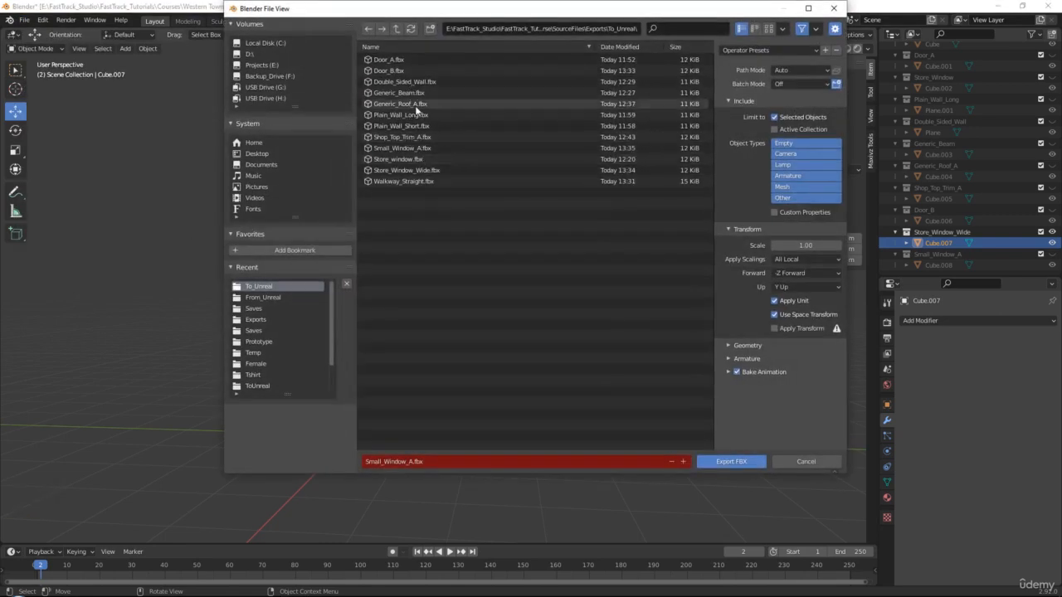
double_click(413, 171)
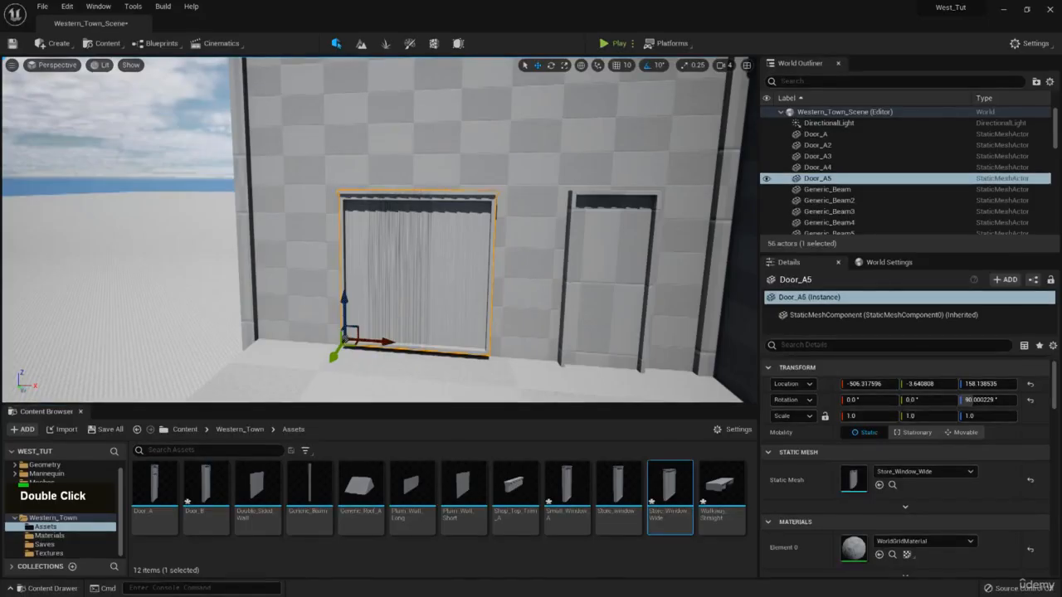
Reimport Store_Window_Wide and reposition the shortened wide window on the front wall.
right_click(670, 494)
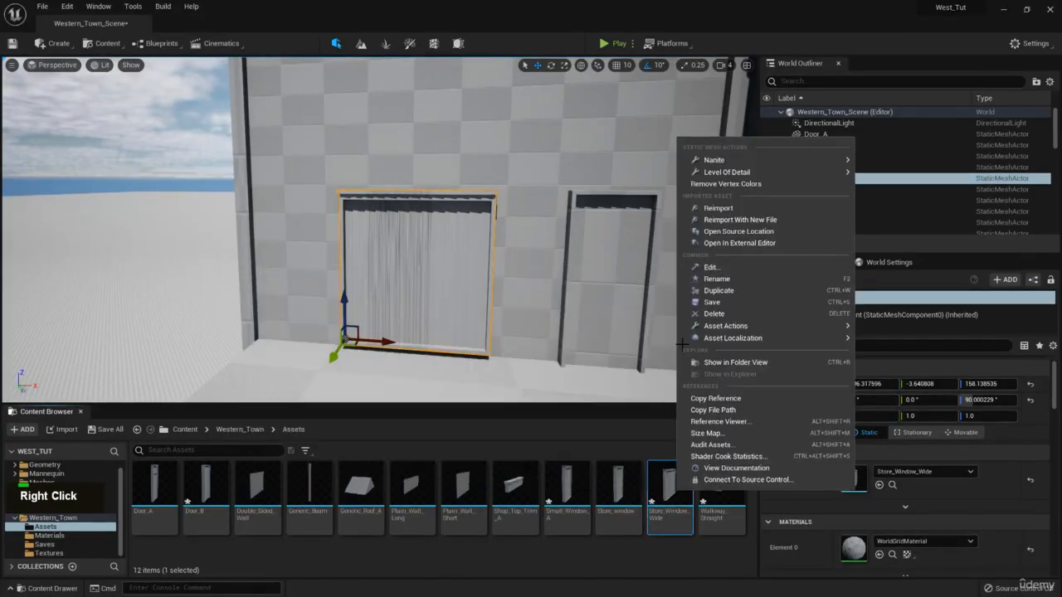
left_click(726, 211)
right_click_drag(385, 224, 390, 233)
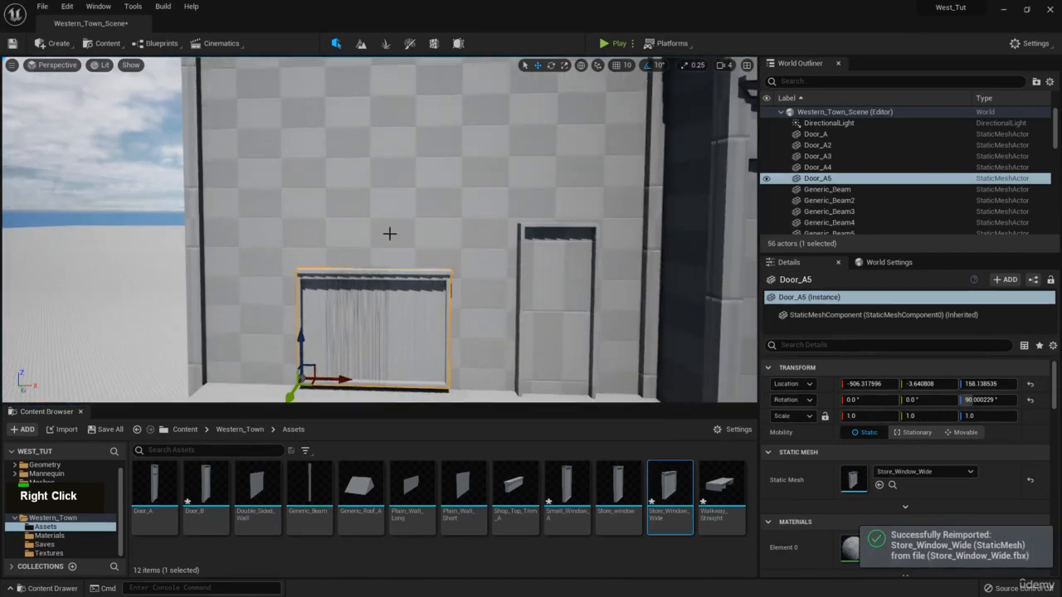
left_click_drag(350, 380, 439, 380)
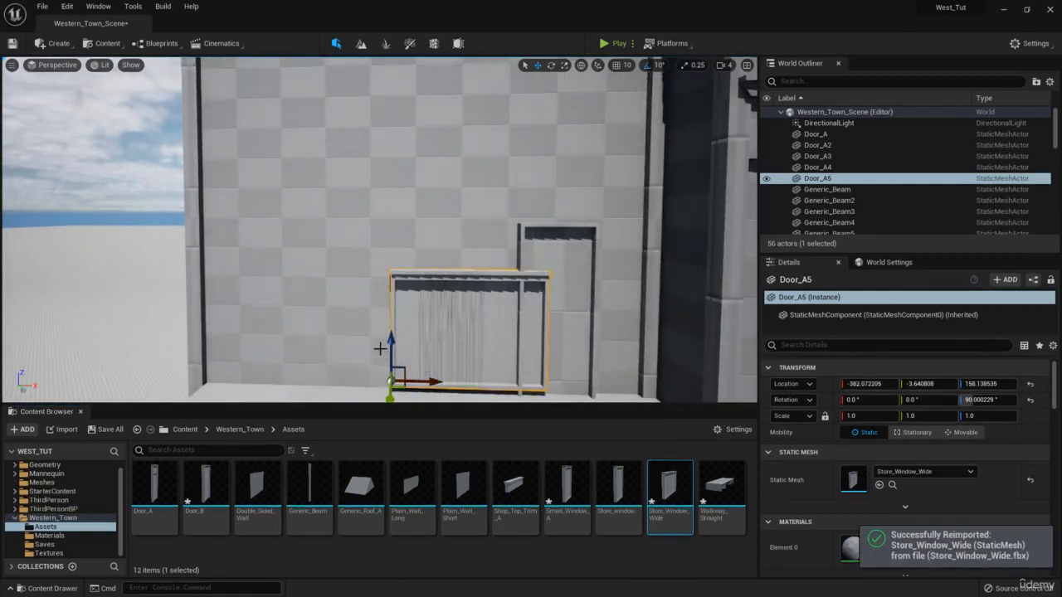
left_click_drag(381, 348, 403, 299)
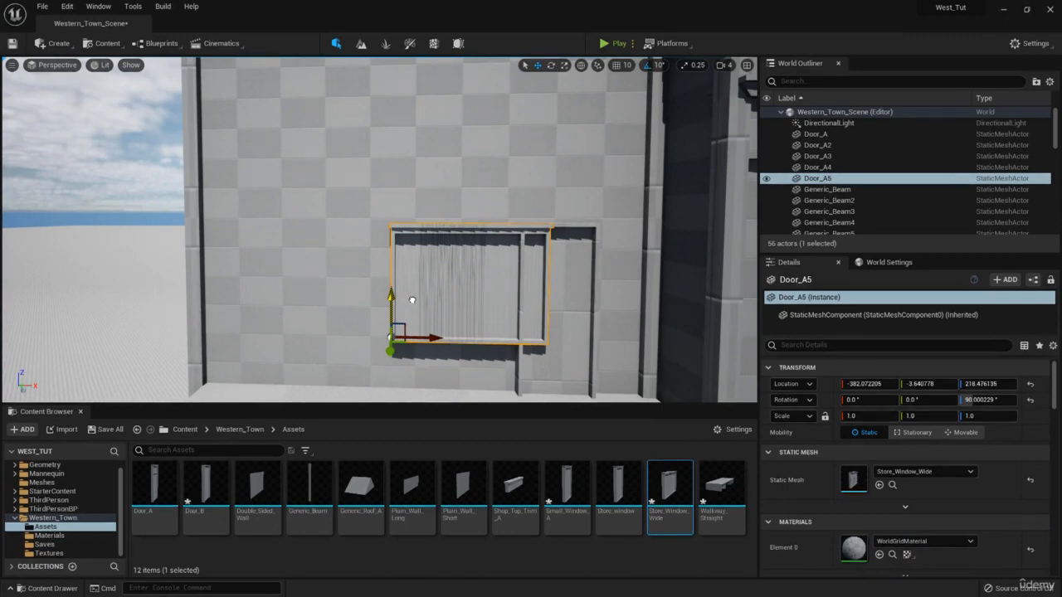
left_click_drag(435, 334, 340, 337)
key("d")
right_click_drag(517, 217, 403, 203)
key("w")
Copy the wide window as Door_A6, give it the Small_Window_A mesh, and place it upstairs.
key("a")
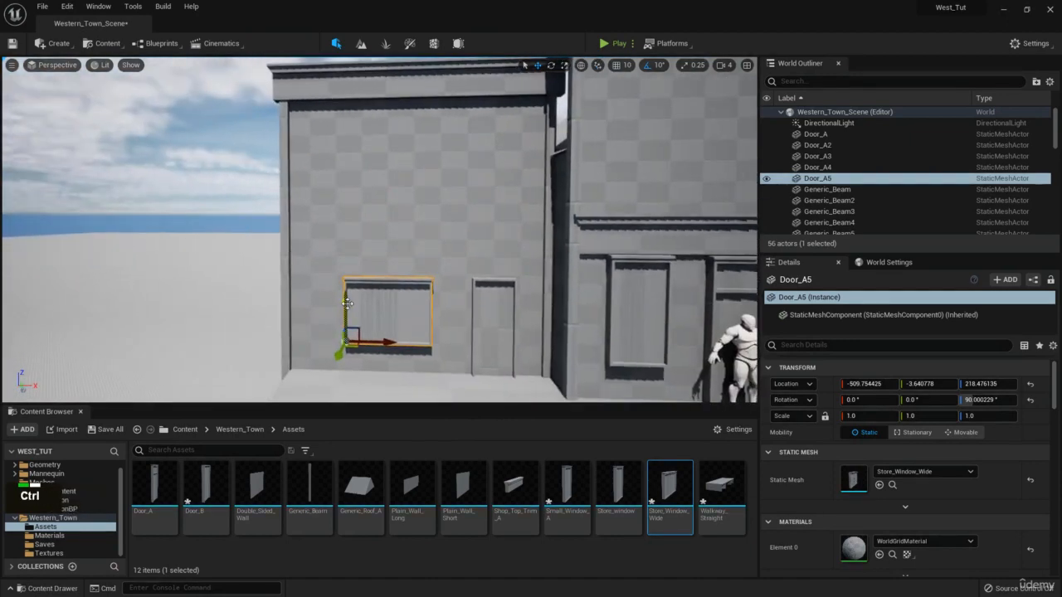
key("ctrl+c")
key("ctrl+v")
left_click_drag(346, 302, 345, 152)
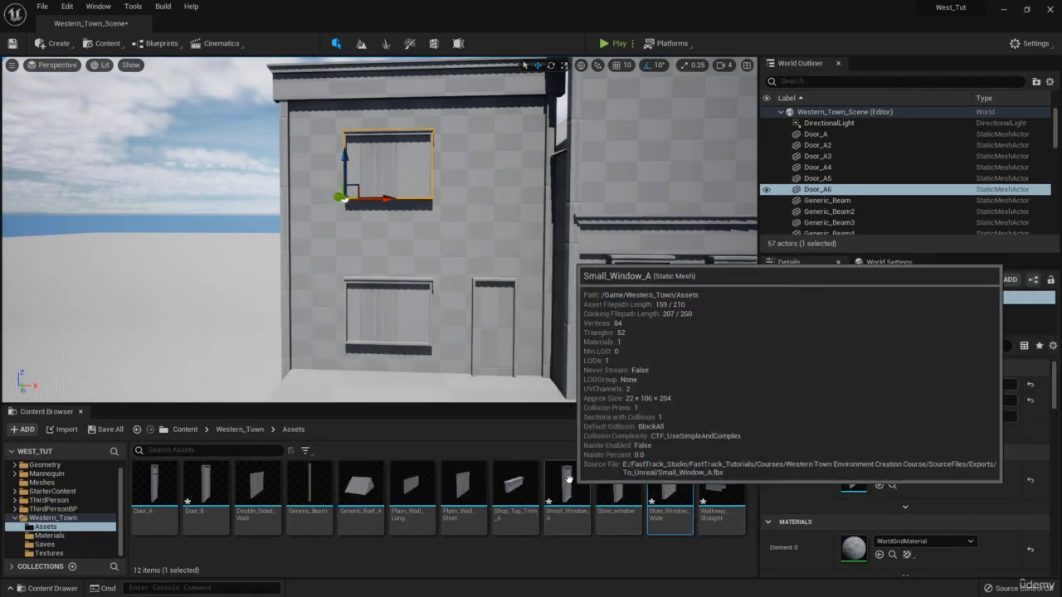
left_click_drag(566, 498, 867, 454)
left_click_drag(359, 186, 499, 205)
Paste a second Small_Window_A window, Door_A7, beside it on the upper storey.
key("ctrl+c")
key("ctrl+v")
right_click_drag(403, 164, 404, 150)
key("w")
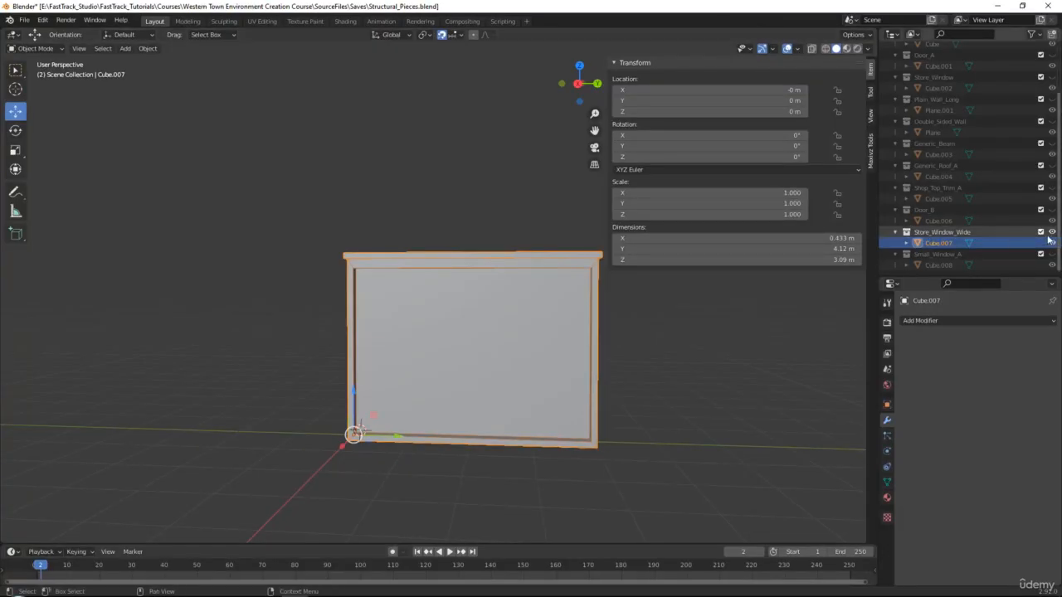
Hide Cube.007, then widen Cube.008's frame by 0.34 m and lower its top to about 3.66 m.
left_click(1052, 244)
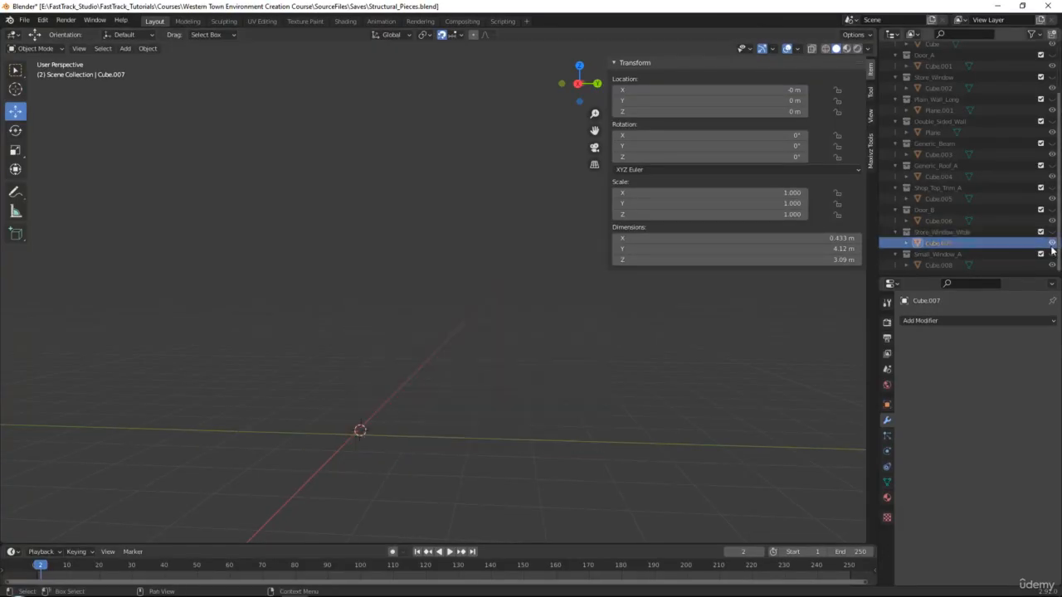
left_click(1052, 265)
left_click(439, 246)
key("Tab")
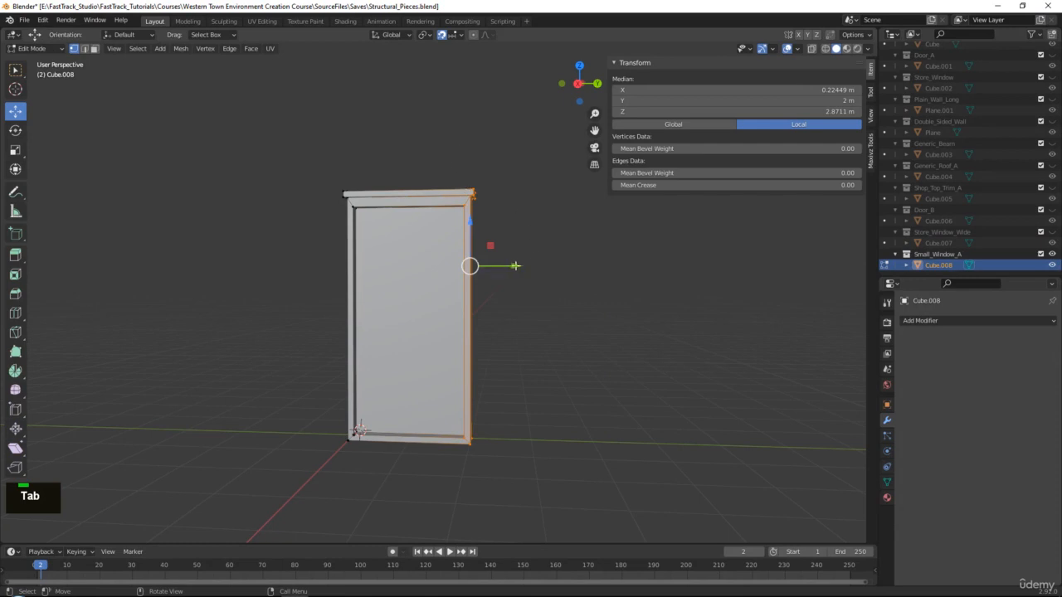
left_click_drag(515, 266, 523, 259)
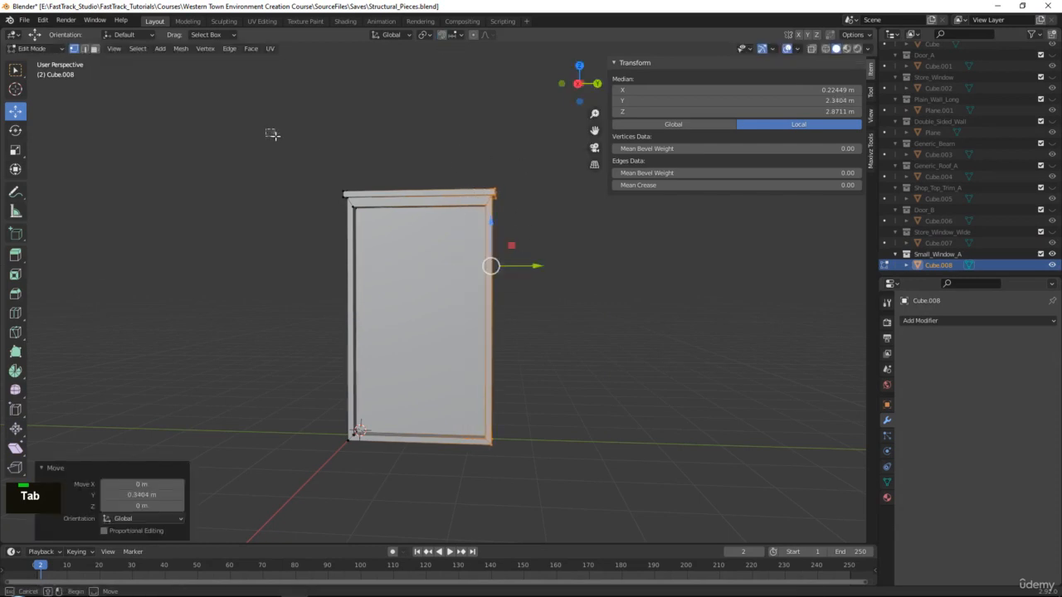
key("alt+a")
left_click(424, 189, "alt")
left_click_drag(418, 151, 425, 177)
Nudge the window frame's right-side vertices along Y to reach 2.35 m by 3.73 m.
middle_click_drag(535, 210, 536, 211)
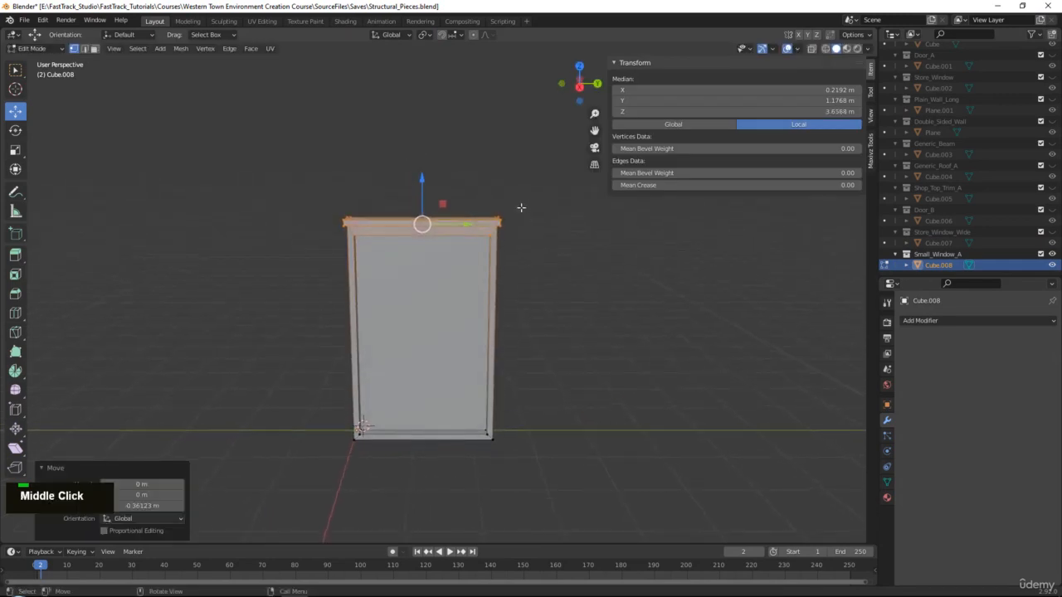
key("alt+x")
left_click_drag(448, 159, 550, 539)
key("alt+x")
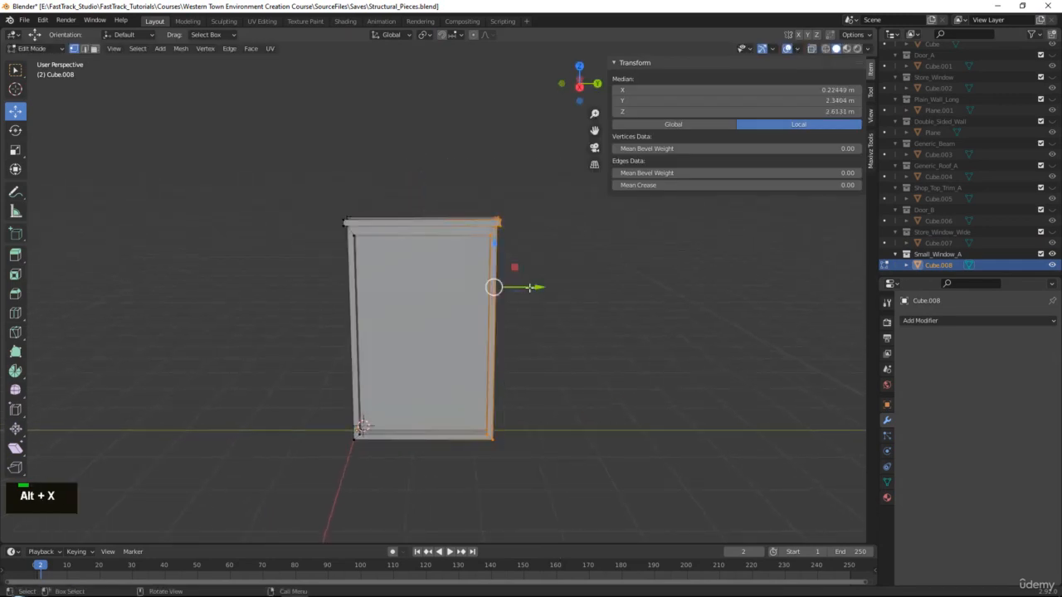
left_click_drag(529, 287, 521, 286)
key("Tab")
Export the edited frame as FBX, overwriting Small_Window_A.fbx, and return to Unreal.
left_click(24, 19)
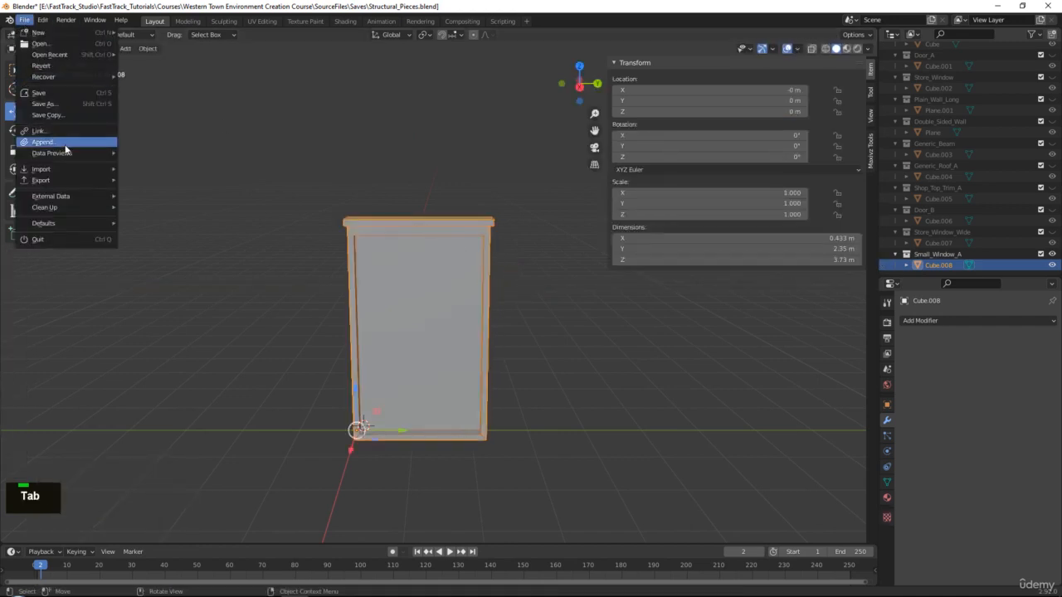
mouse_move(88, 181)
left_click(154, 246)
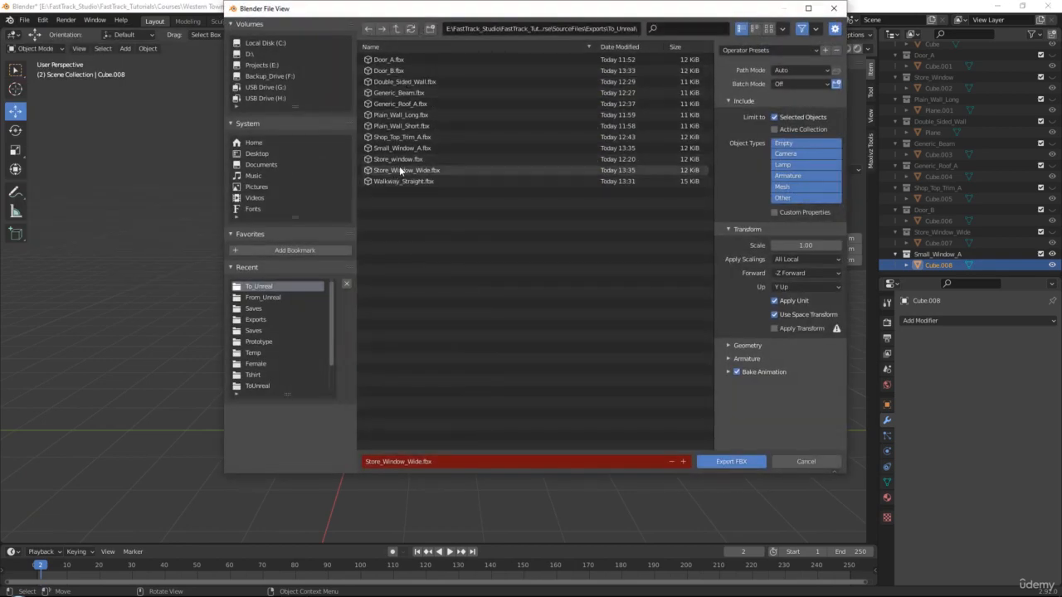
double_click(396, 148)
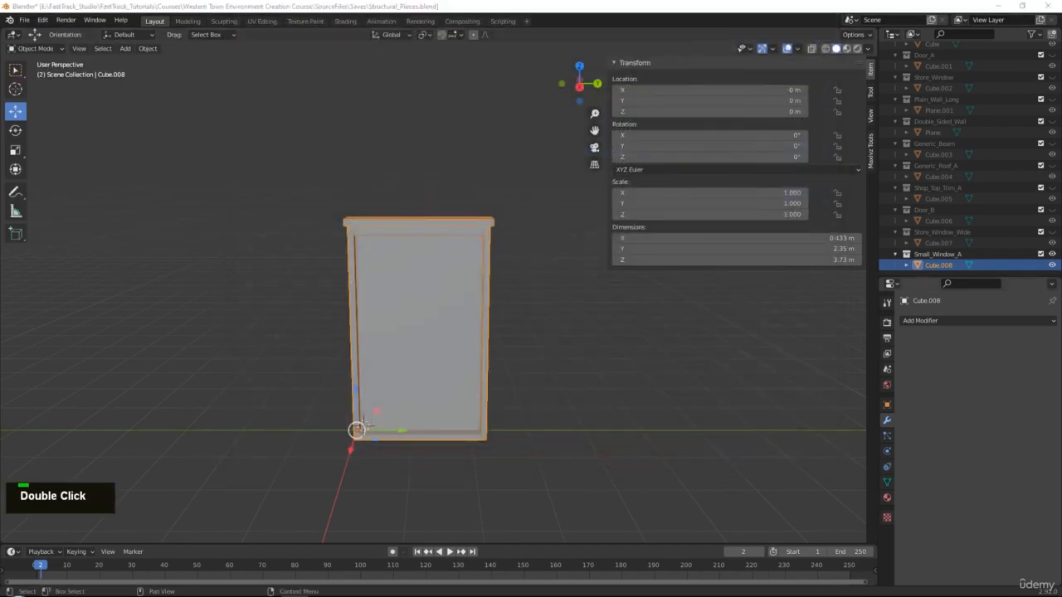
left_click(251, 596)
Reimport the Small_Window_A asset and fly back to view the upper windows.
right_click(566, 473)
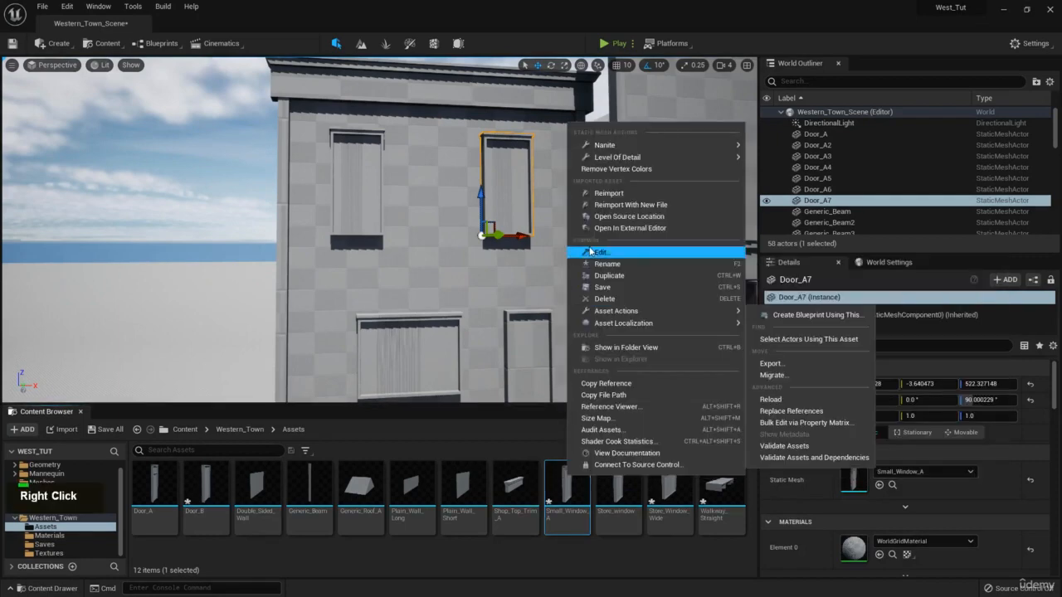
left_click(618, 195)
right_click_drag(427, 199, 651, 140)
key("s")
key("d")
key("a")
Frame the false-front building in the viewport and bring the western-town reference photo in.
key("q")
key("w")
key("s")
key("e")
key("a")
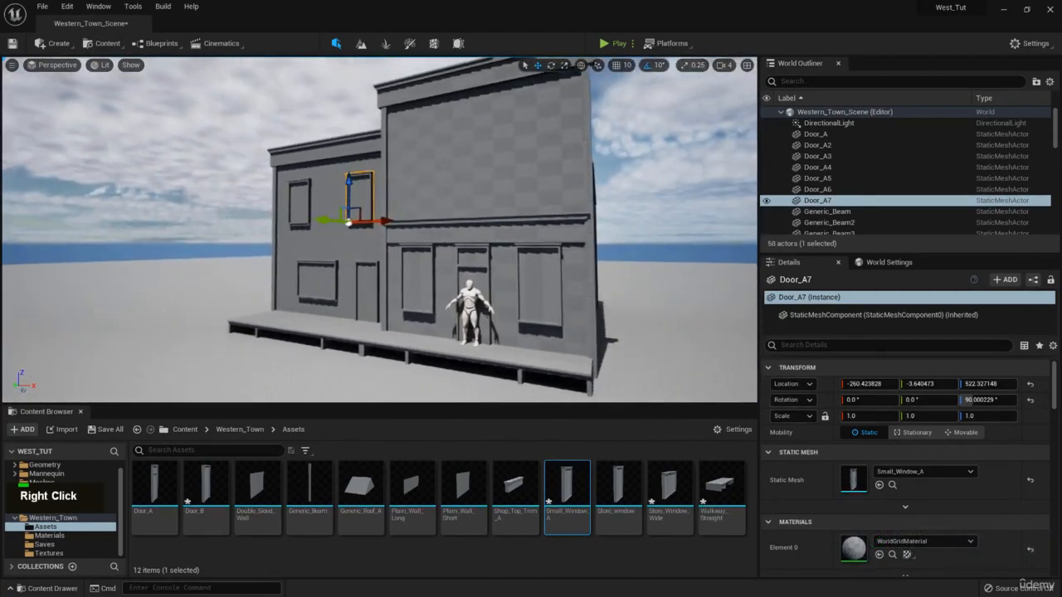
right_click_drag(1061, 207, 546, 188)
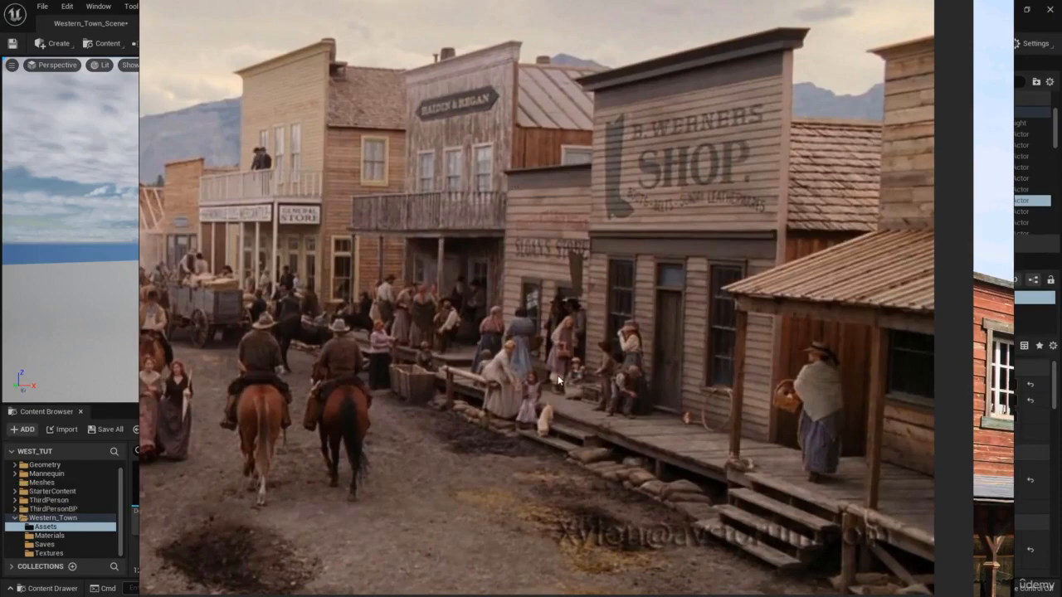
Move the reference photo aside and fly toward the ground-floor door.
scroll(557, 375, "up", 2)
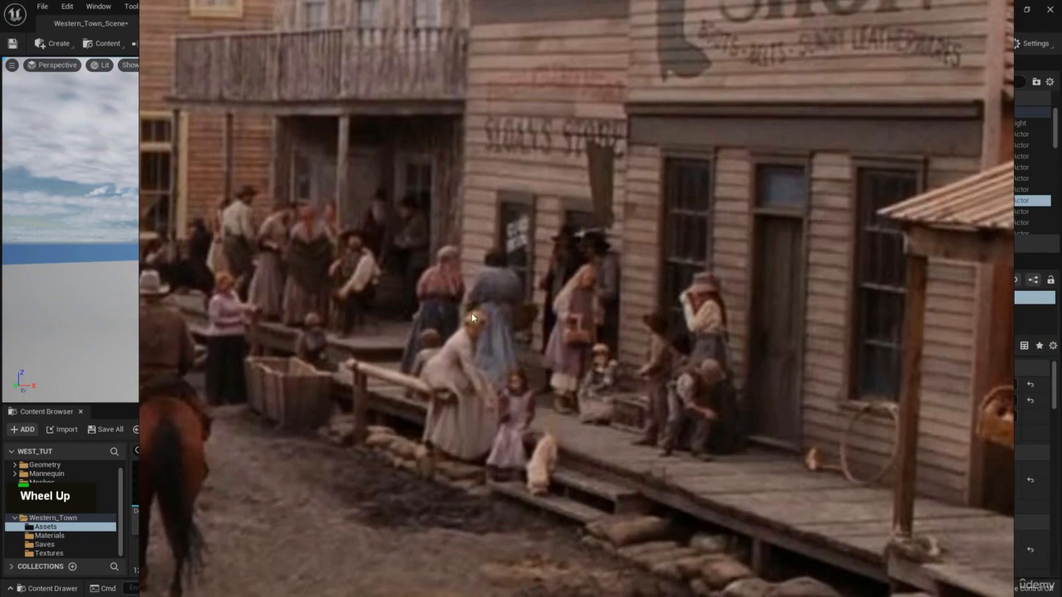
right_click_drag(470, 312, 1061, 313)
right_click_drag(405, 233, 421, 224)
key("w")
key("a")
Try raising Door_A4 up the wall, then undo to keep it in place.
left_click(440, 226)
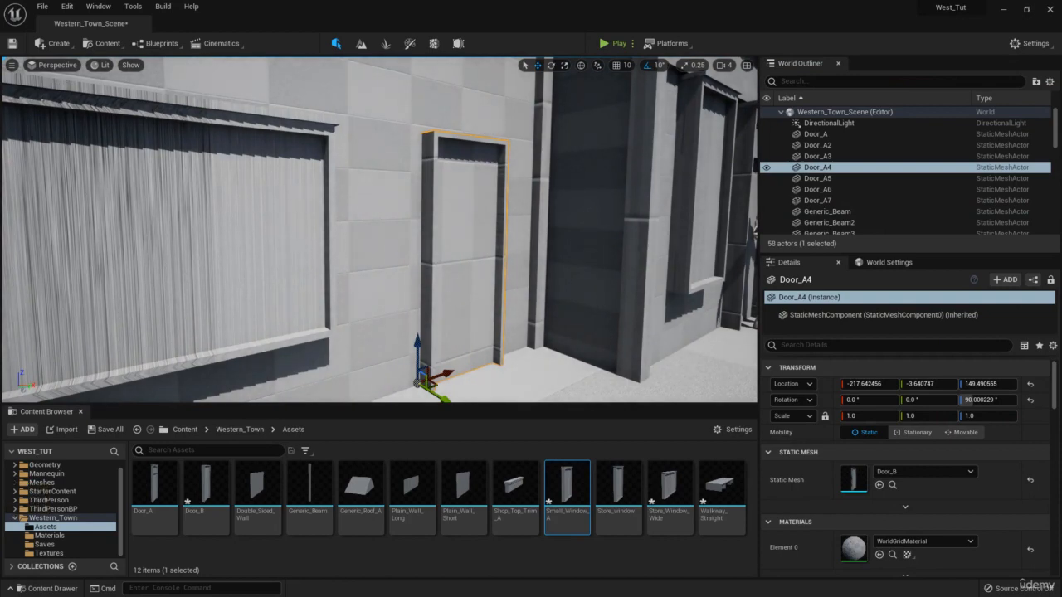
key("s")
right_click_drag(379, 223, 382, 221)
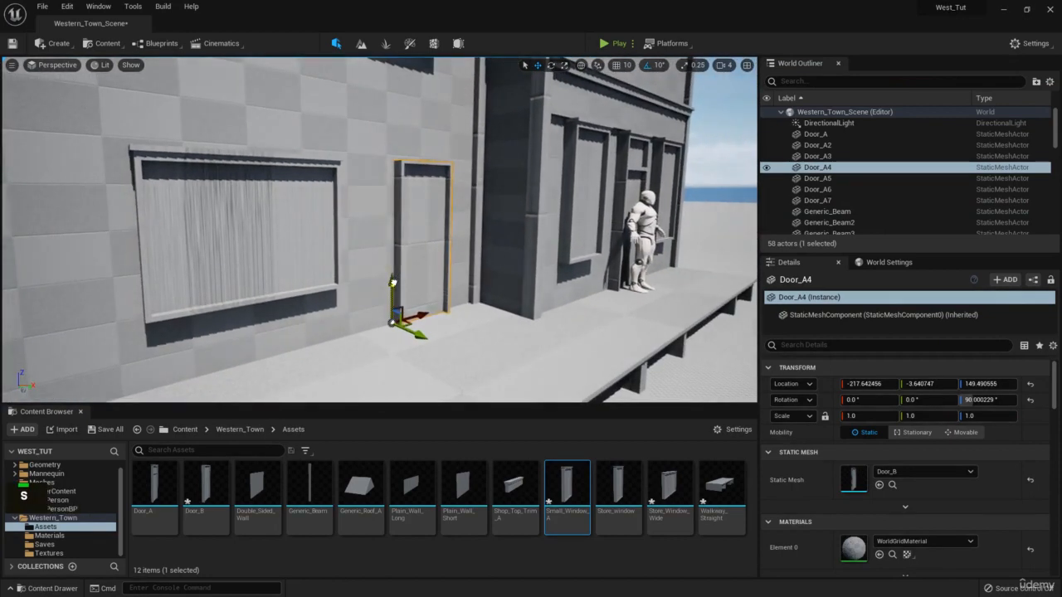
left_click_drag(392, 285, 391, 253)
right_click_drag(426, 246, 333, 241)
key("s")
key("ctrl+z")
Bring the reference images back into view and reposition them.
key("a")
key("w")
right_click_drag(1061, 292, 338, 230)
scroll(338, 230, "down", 5)
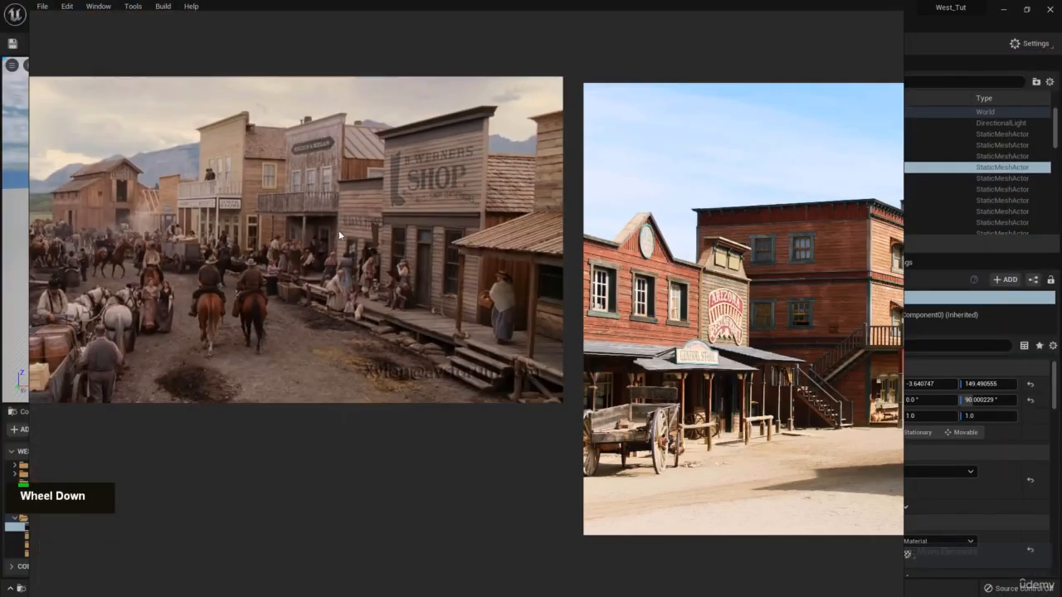
middle_click_drag(370, 218, 373, 217)
scroll(372, 218, "up", 4)
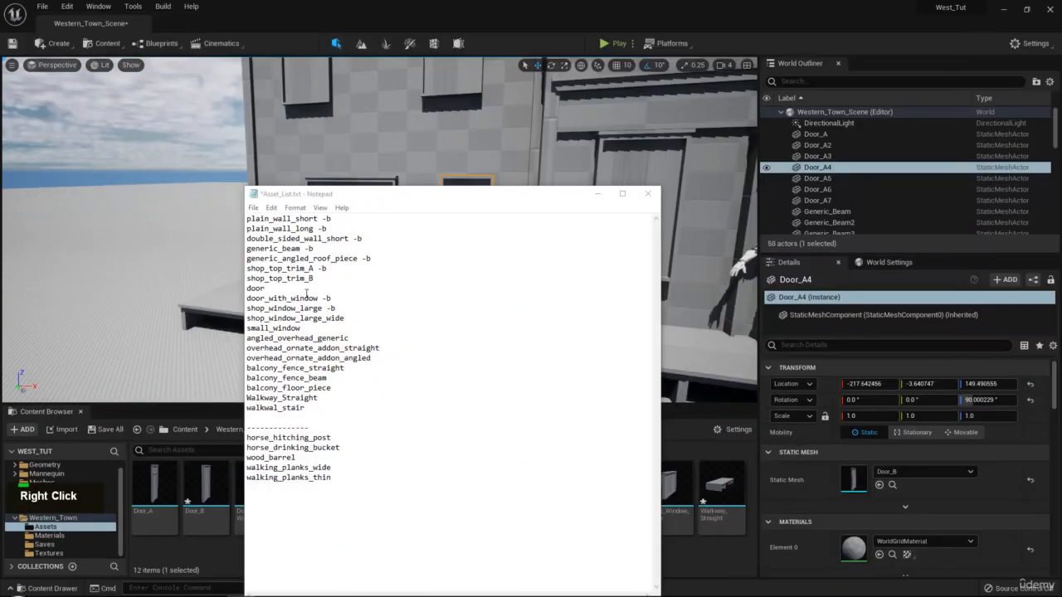
Tag the door, windows and Walkway_Straight lines with ' -b', then minimize Notepad.
left_click(318, 279)
left_click_drag(420, 187, 417, 139)
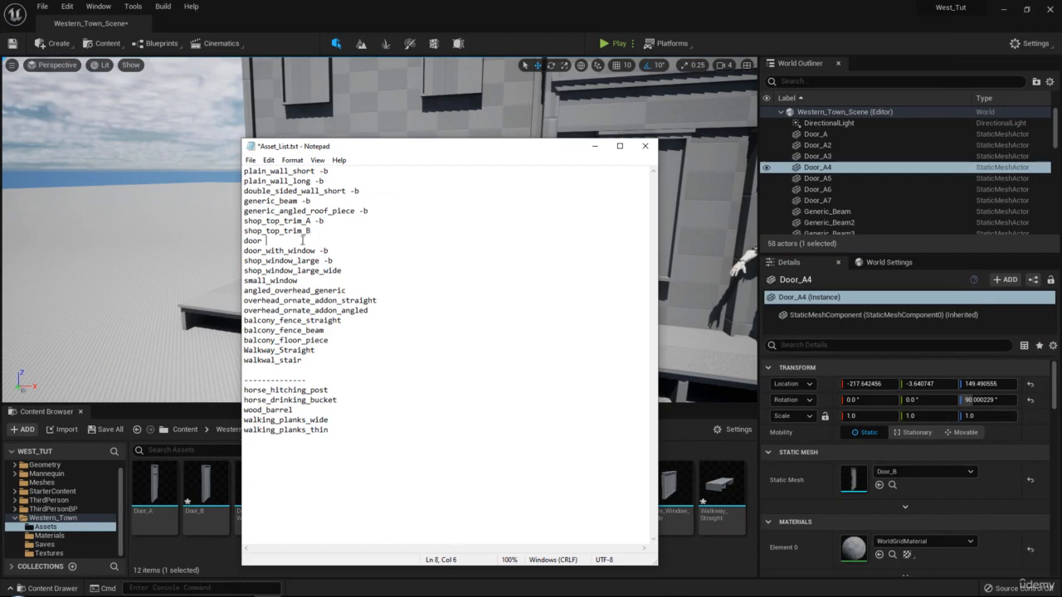
type("-b")
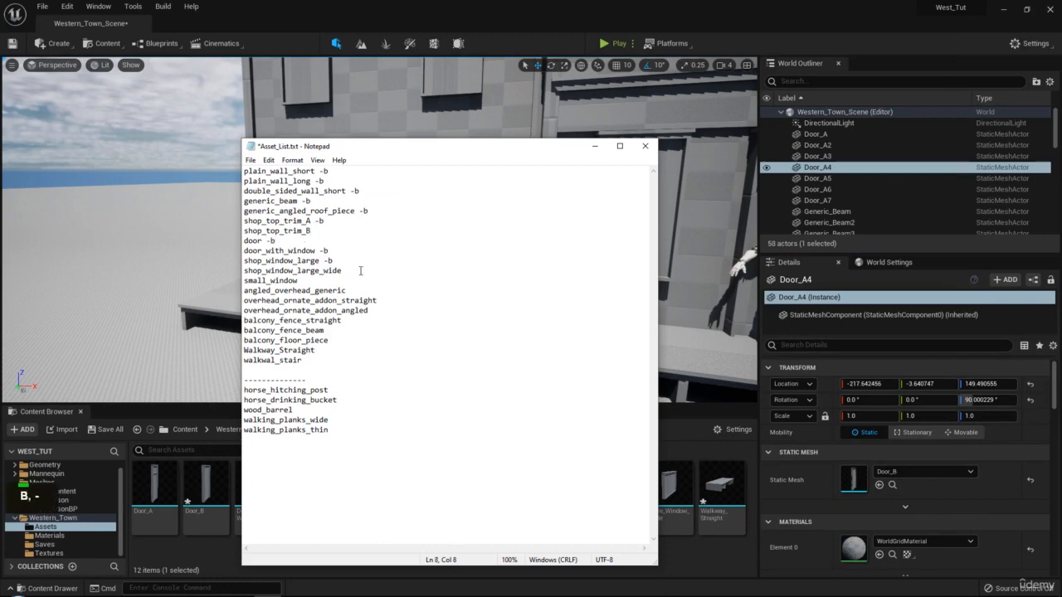
type(" -b -b")
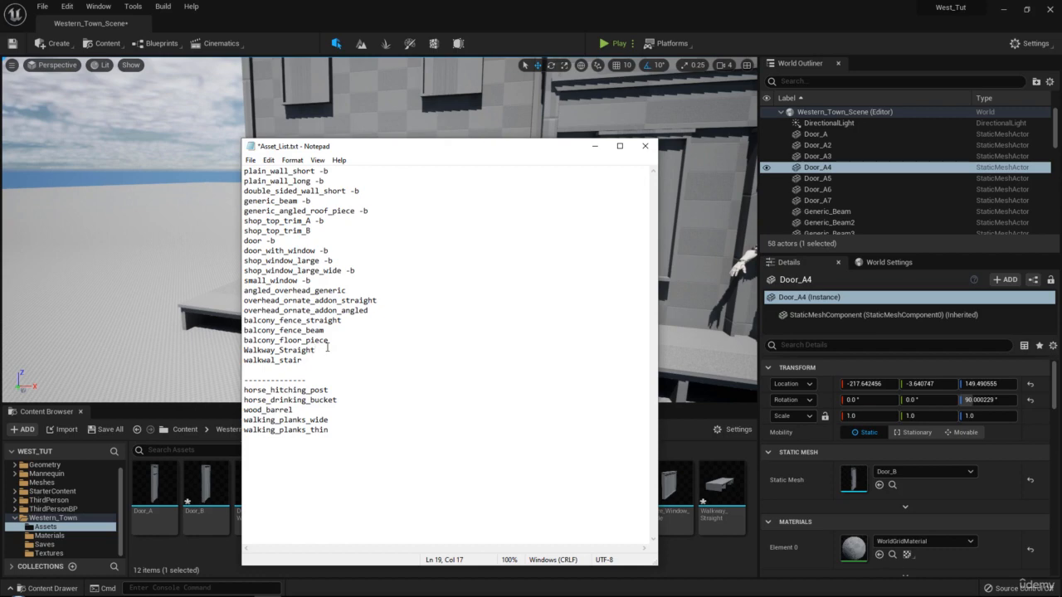
type(" -b")
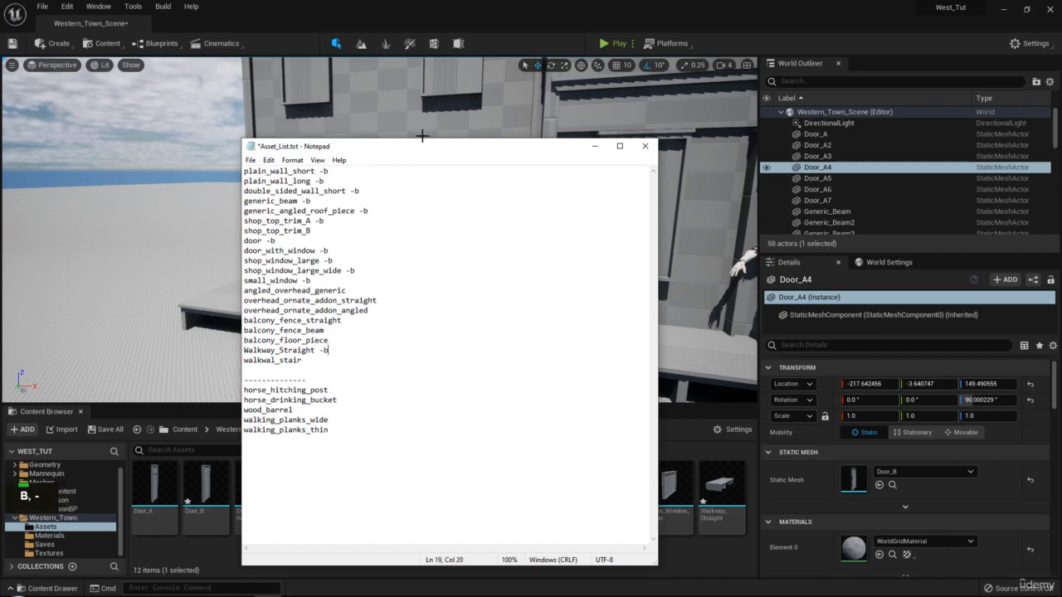
left_click(594, 146)
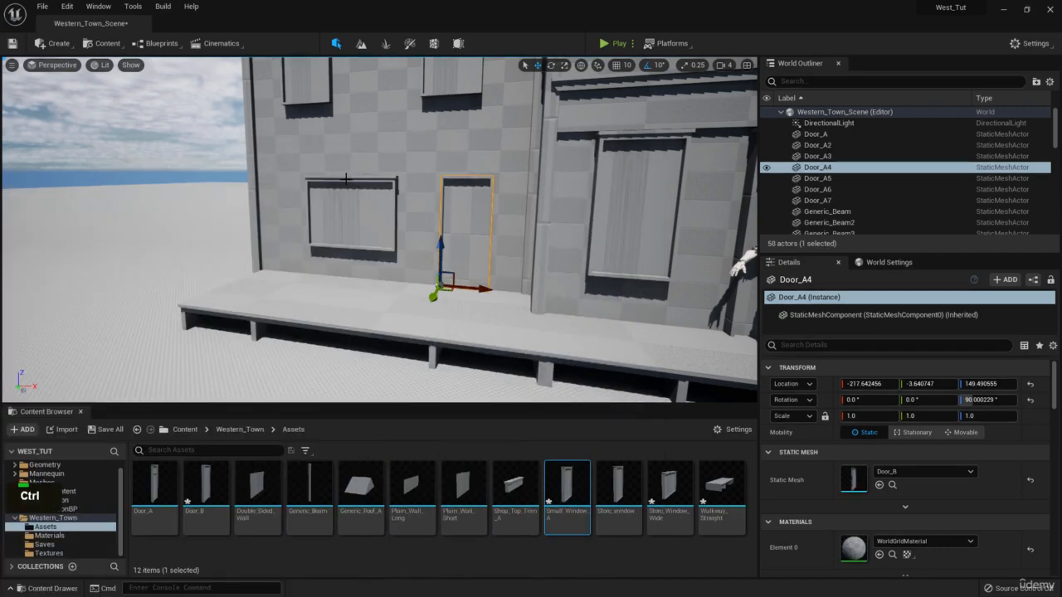
Bring the reference board over the editor and browse the saloon and wagon images.
right_click_drag(1061, 319, 414, 303)
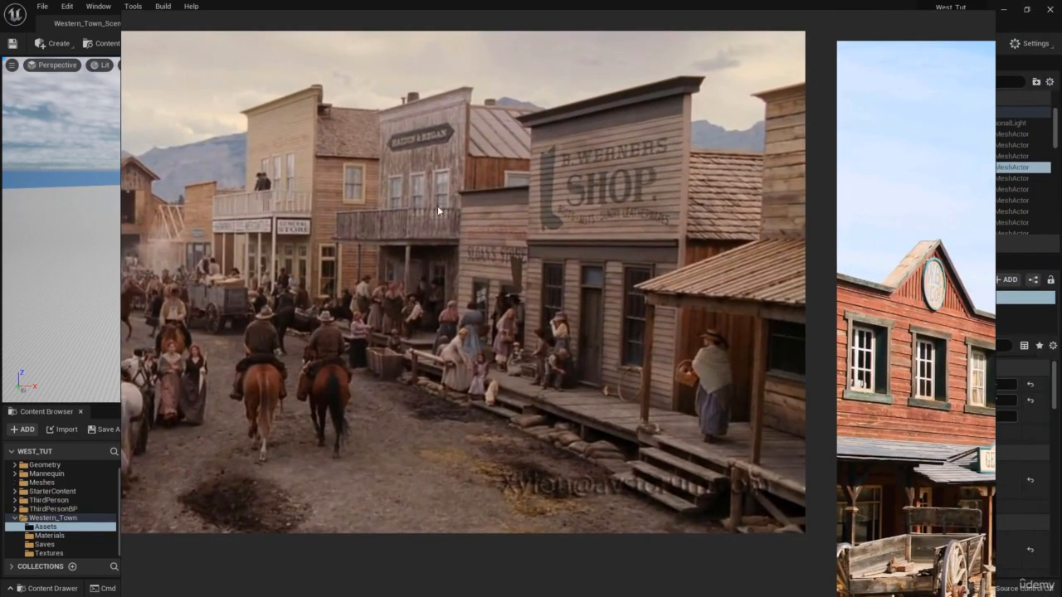
scroll(422, 228, "down", 2)
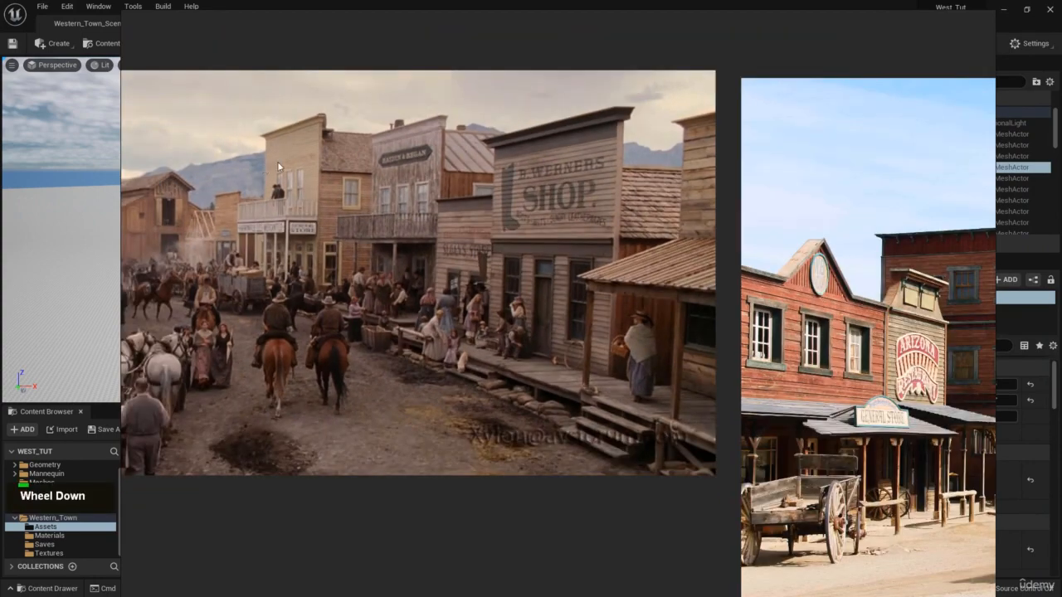
scroll(582, 246, "down", 1)
mouse_move(586, 246)
middle_mouse_down()
mouse_move(496, 247)
mouse_move(574, 248)
middle_mouse_up()
scroll(471, 225, "up", 2)
right_click_drag(404, 222, 432, 219)
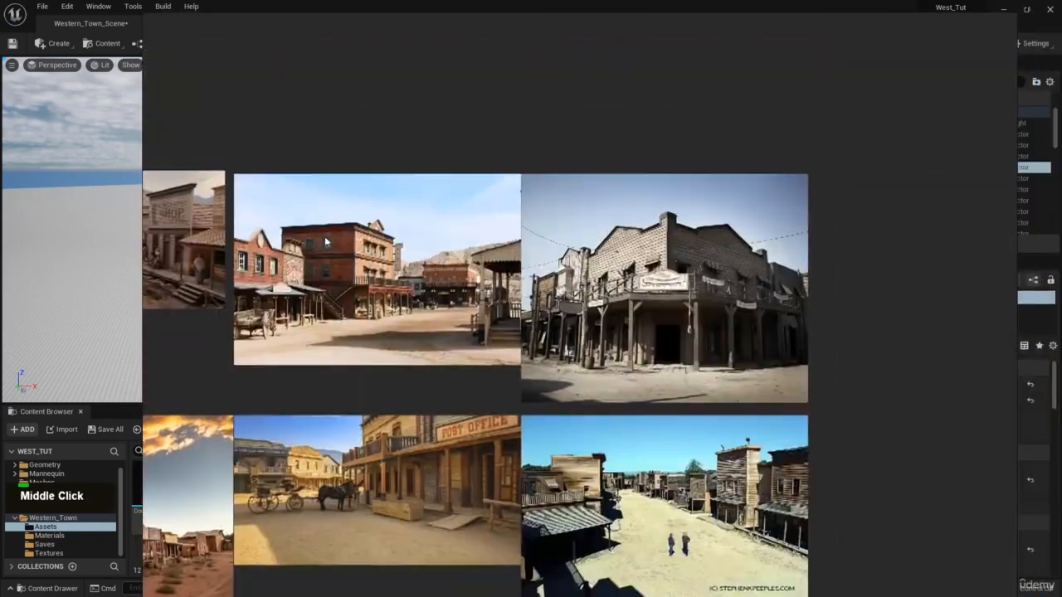
middle_click_drag(956, 271, 443, 289)
scroll(436, 220, "up", 3)
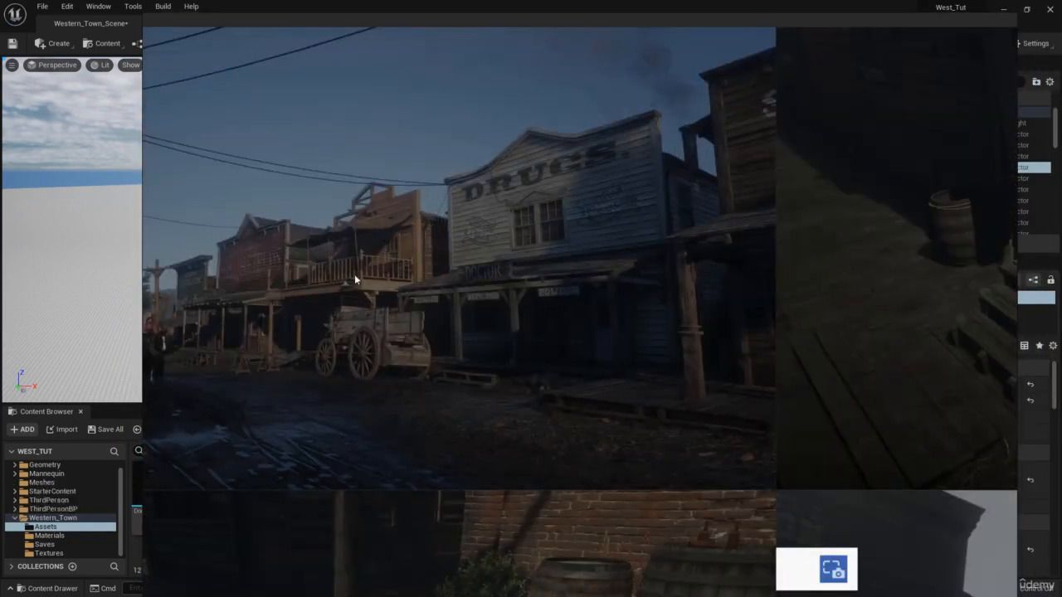
scroll(428, 242, "down", 6)
middle_click_drag(761, 223, 403, 218)
middle_click_drag(627, 301, 545, 221)
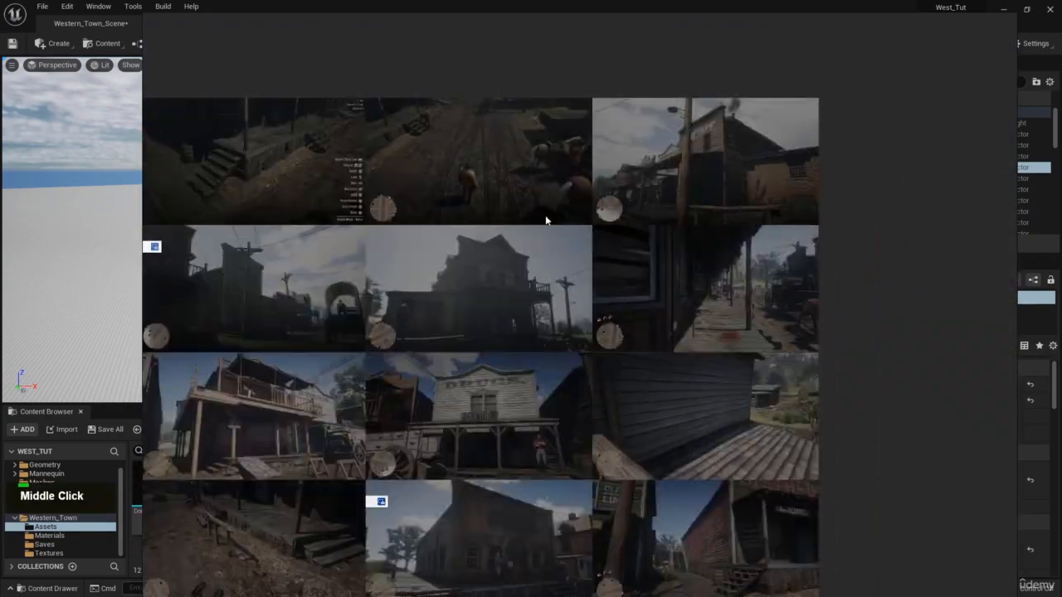
scroll(479, 292, "up", 4)
middle_click_drag(453, 288, 864, 235)
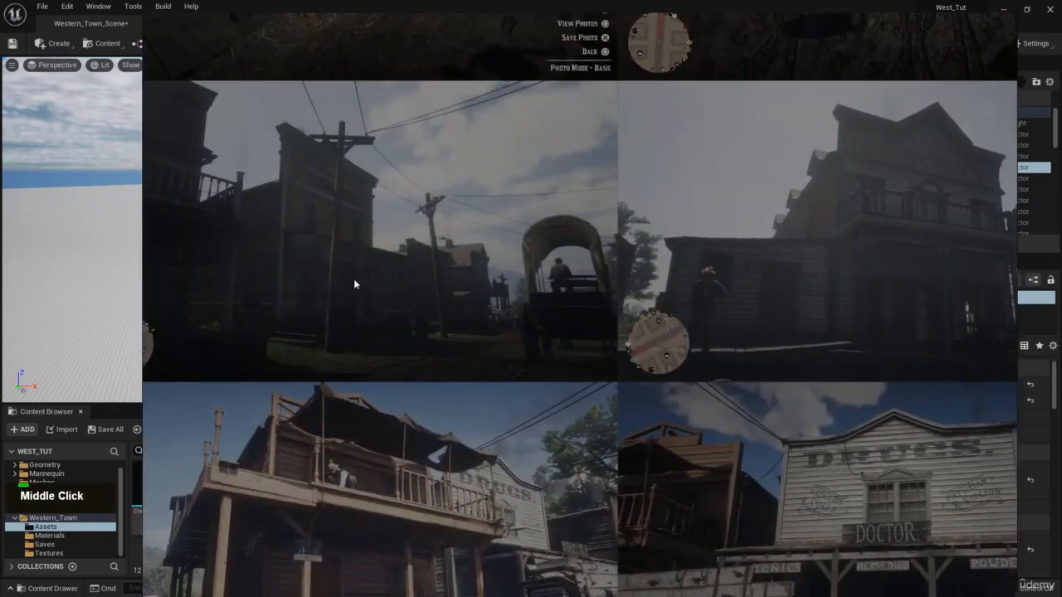
middle_click_drag(354, 283, 427, 224)
scroll(415, 297, "down", 2)
middle_click_drag(370, 430, 470, 334)
scroll(170, 322, "up", 1)
Browse the wooden steps, lower rows, street and wooden building reference images.
middle_click_drag(150, 323, 470, 325)
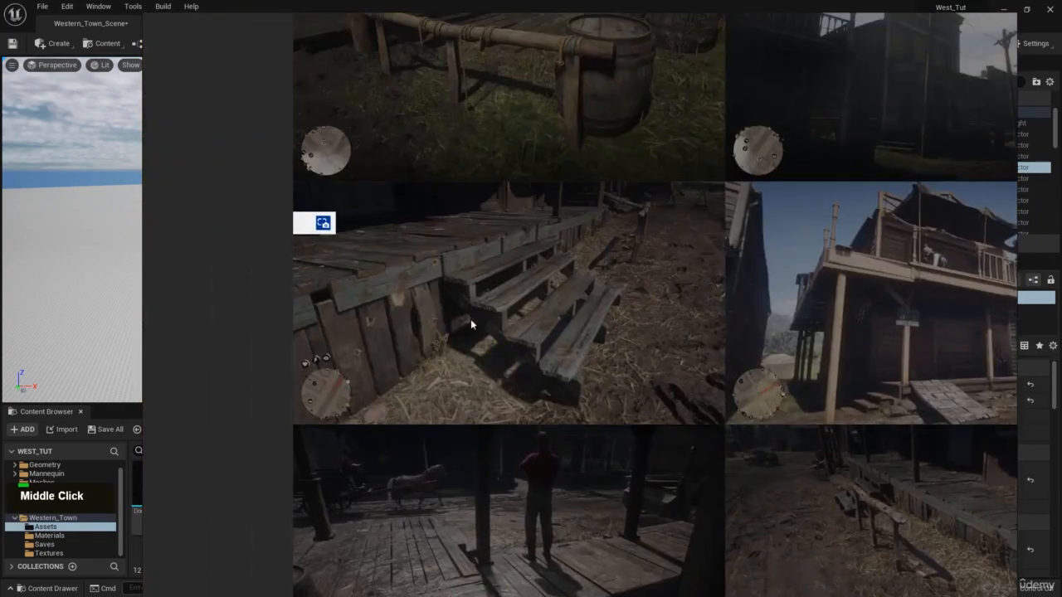
scroll(470, 321, "up", 1)
middle_click_drag(540, 534, 506, 99)
scroll(555, 196, "down", 3)
middle_click_drag(601, 263, 328, 203)
middle_click_drag(585, 210, 374, 111)
middle_click_drag(569, 267, 522, 274)
scroll(522, 274, "up", 1)
middle_click_drag(676, 214, 455, 332)
scroll(604, 455, "up", 1)
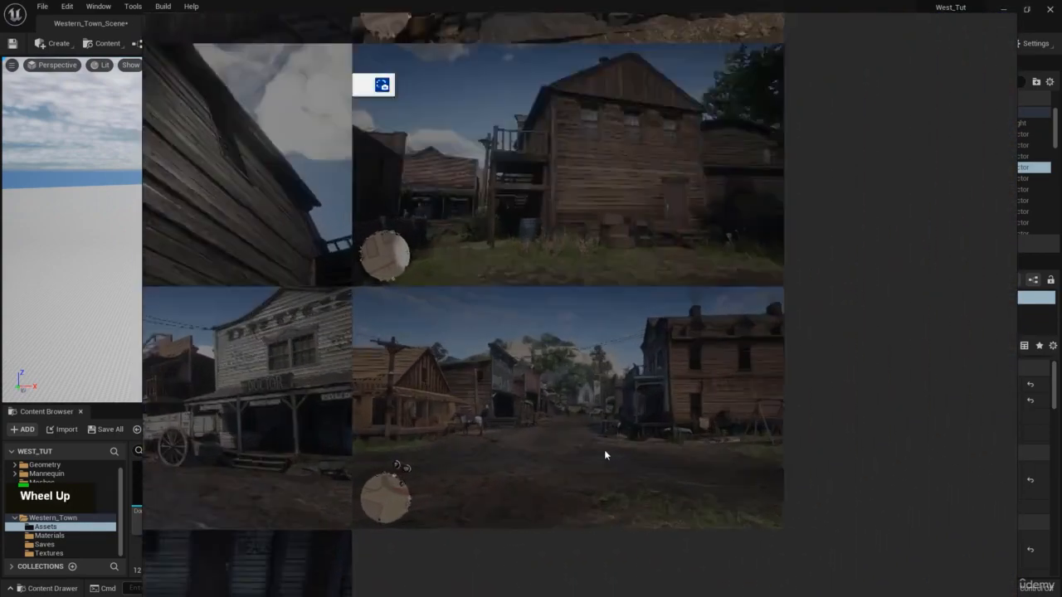
scroll(604, 450, "up", 2)
middle_click_drag(630, 128, 602, 432)
middle_click_drag(559, 279, 574, 366)
scroll(560, 245, "down", 4)
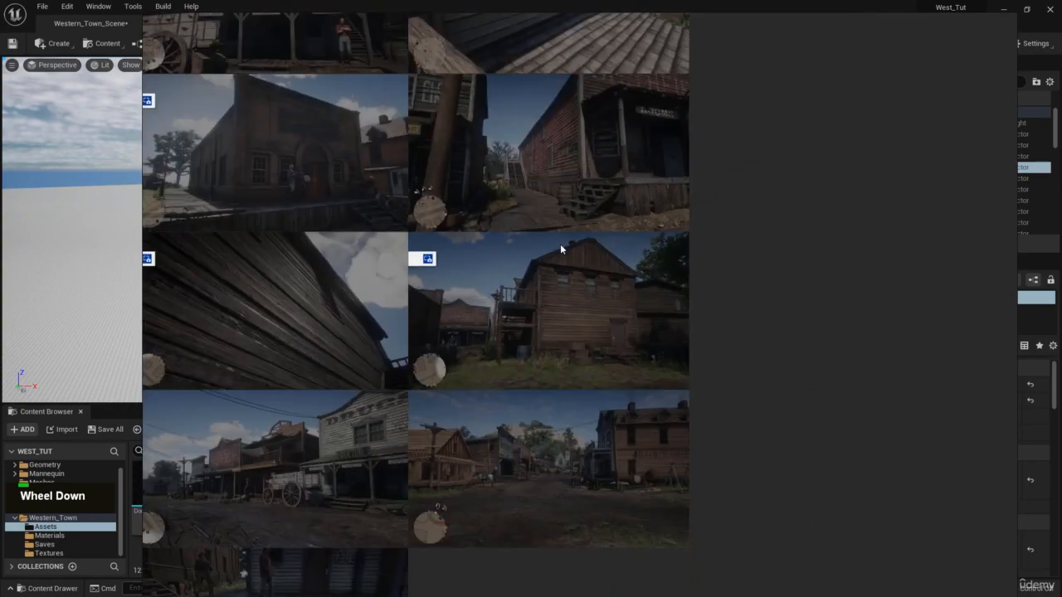
Move the board off screen and fly to face the storefronts, selecting the left building's short wall.
right_click_drag(448, 141, 1061, 207)
key("s")
right_click_drag(494, 166, 532, 149)
left_click(351, 225)
key("e")
right_click_drag(351, 226, 355, 223)
right_click_drag(546, 235, 545, 234)
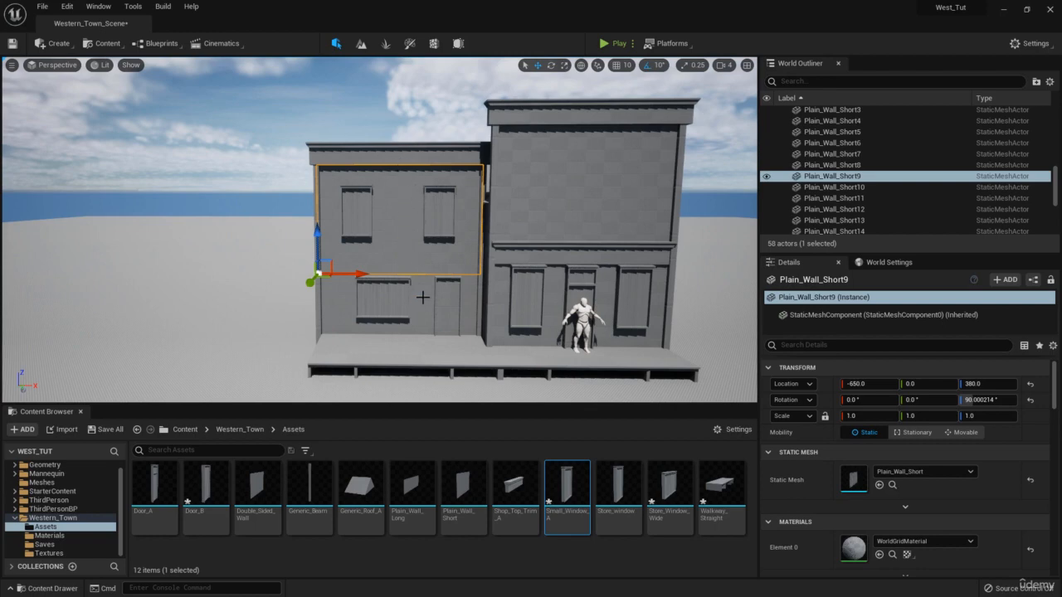
Fly close to the left building's wall and deselect the small window piece.
right_click_drag(492, 279, 492, 279)
key("w")
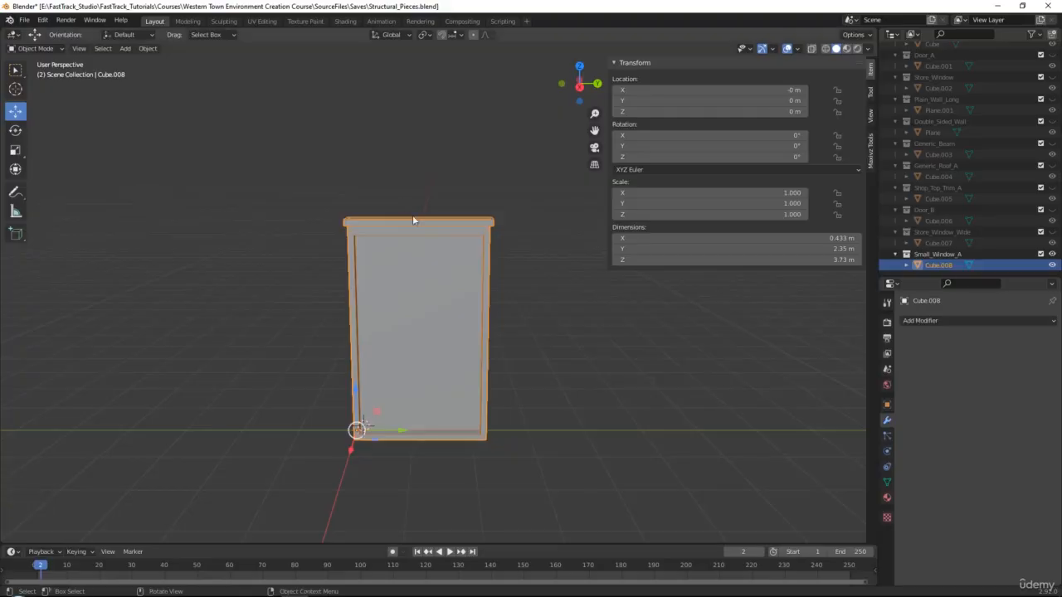
left_click(412, 215)
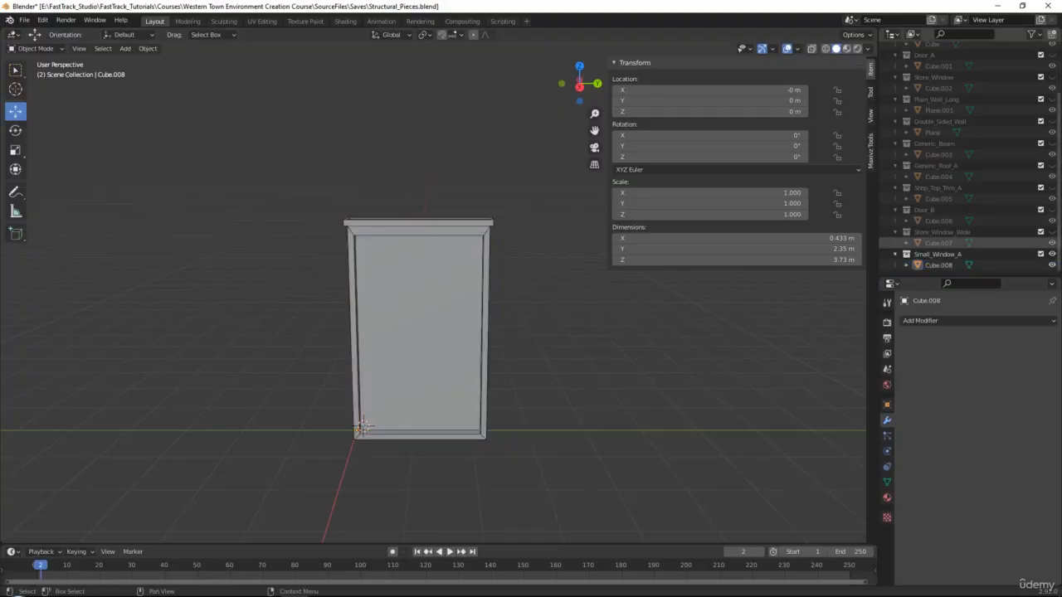
Hide Small_Window_A, then show, select and frame the Plain_Wall_Short plane.
left_click(1052, 255)
scroll(993, 87, "up", 3)
left_click(1052, 70)
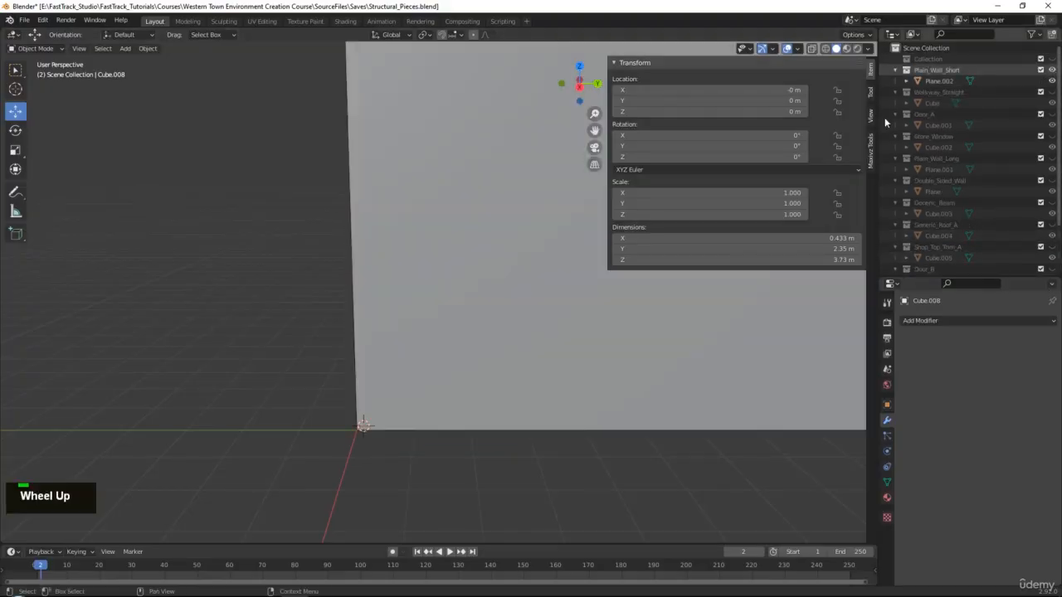
left_click(939, 81)
key("KP_Decimal")
middle_click(469, 303, "alt")
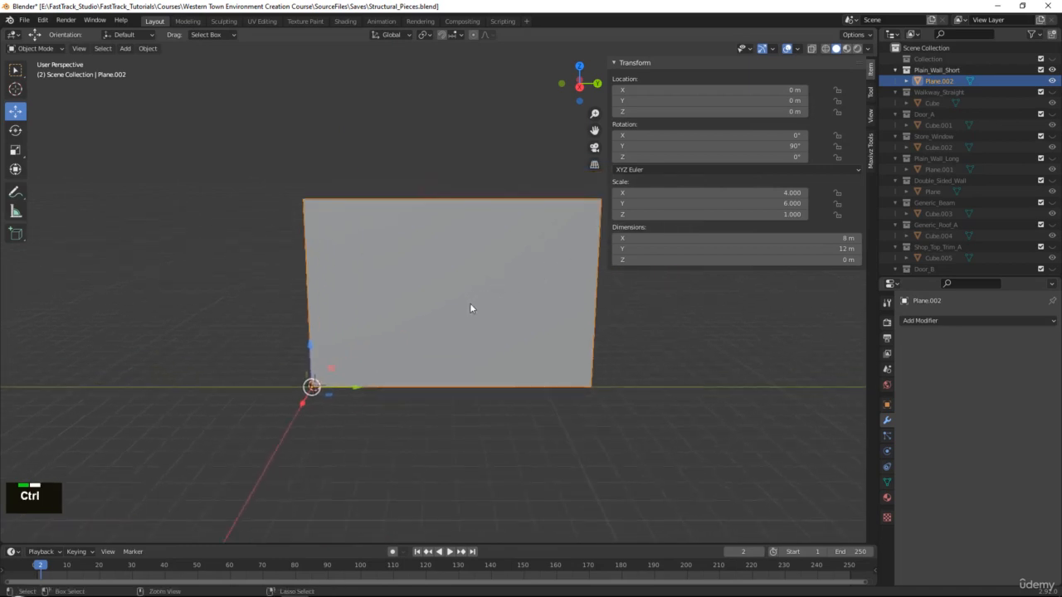
Copy and paste the wall plane to make a duplicate, Plane.003.
key("ctrl+c")
key("ctrl+v")
scroll(954, 194, "down", 3)
scroll(934, 237, "up", 3)
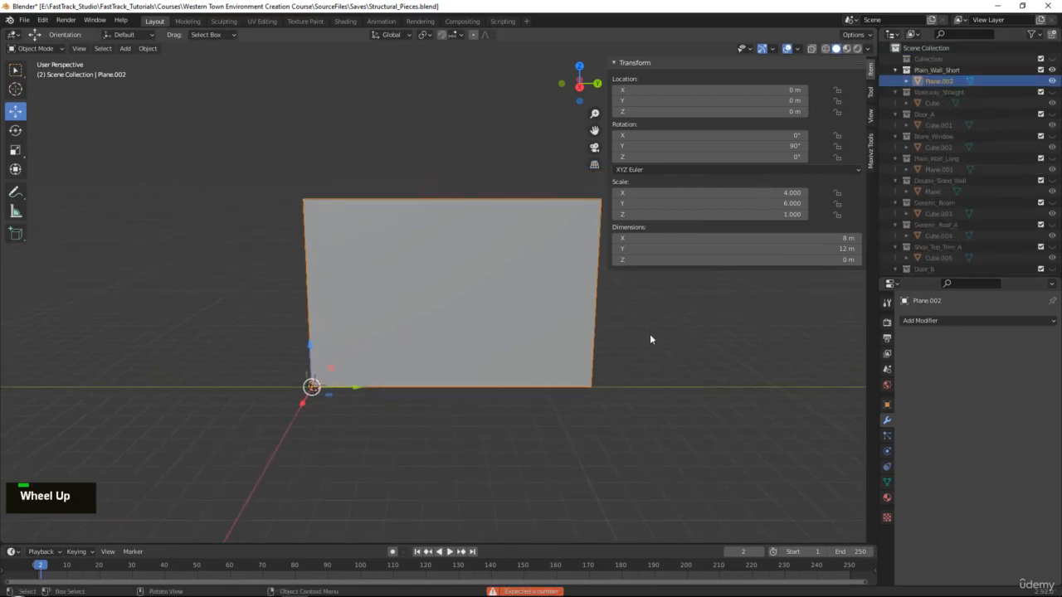
scroll(646, 352, "up", 1, "alt")
middle_click(591, 378, "alt")
key("ctrl+c")
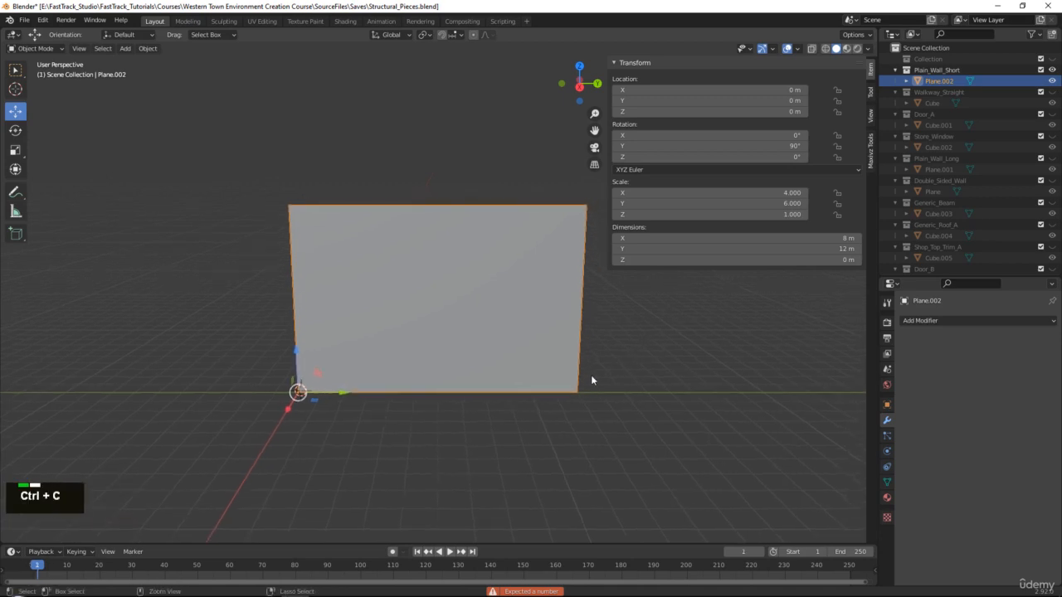
key("ctrl+v")
scroll(936, 153, "down", 3)
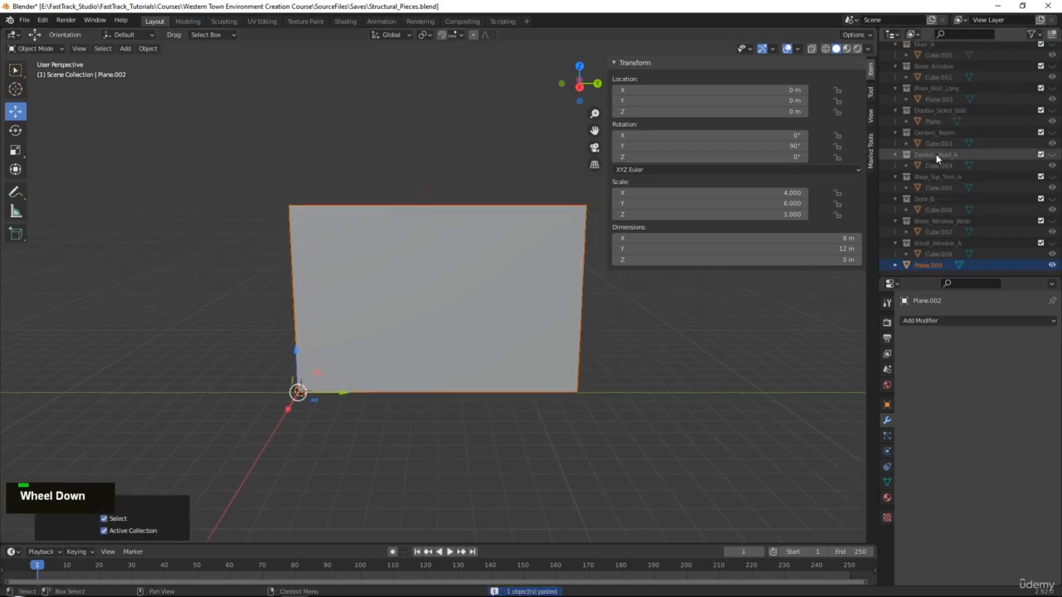
Create a collection named Plain_Wall_Extra_Short and move Plane.003 into it.
right_click(916, 263)
left_click(906, 280)
scroll(929, 258, "down", 1)
double_click(930, 258)
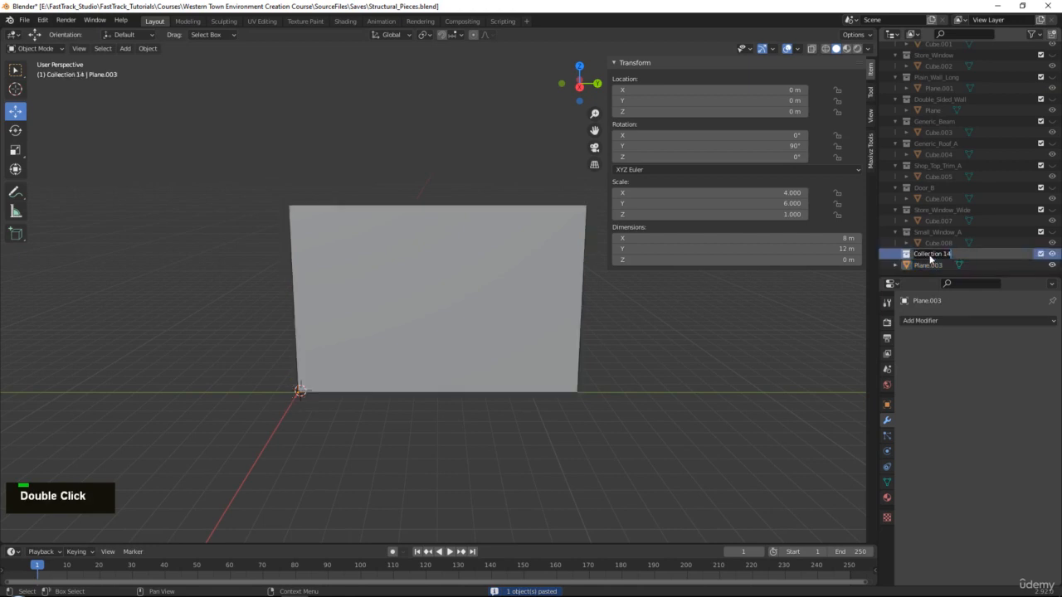
type("Plain_")
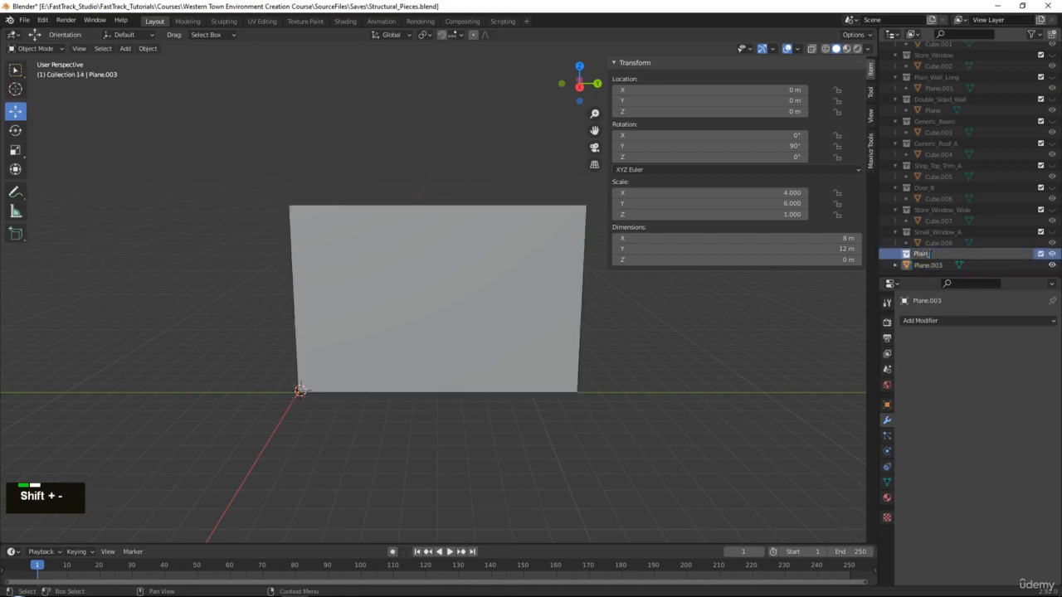
type("Wall_Extra")
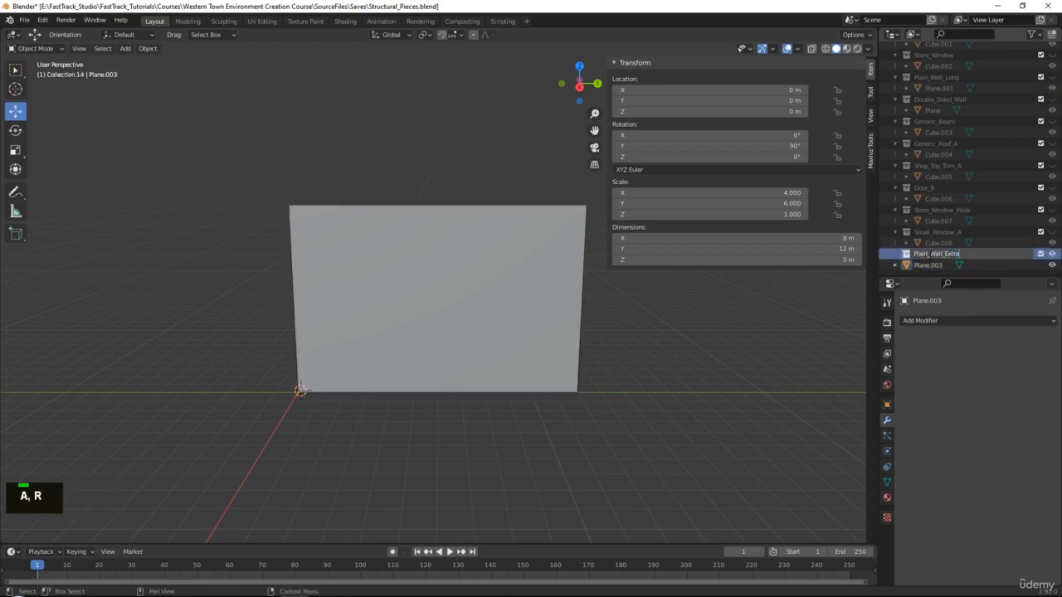
type("_Short")
key("Return")
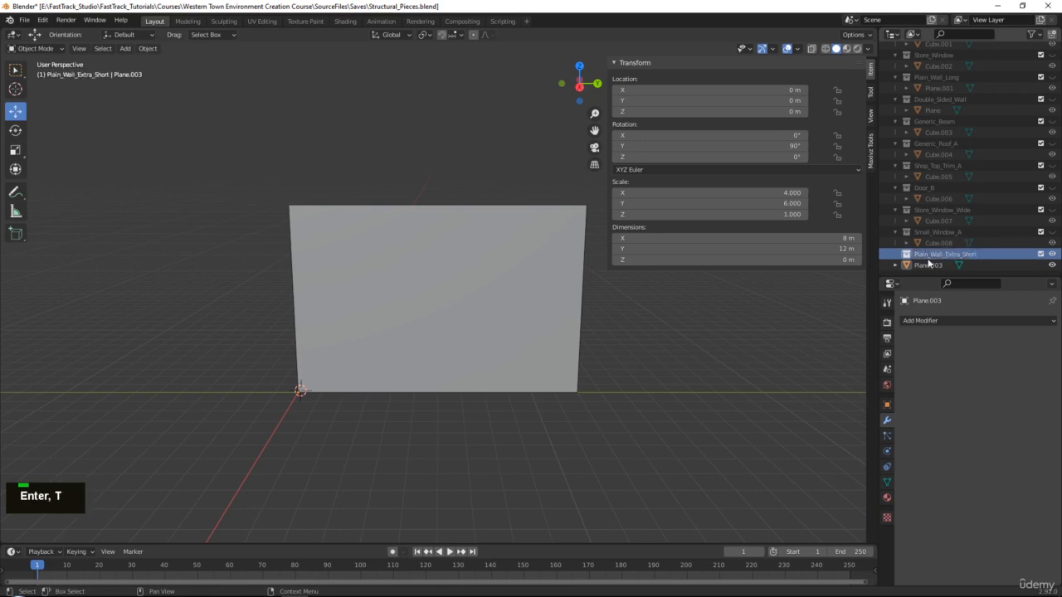
left_click(927, 266)
left_click_drag(924, 266, 925, 253)
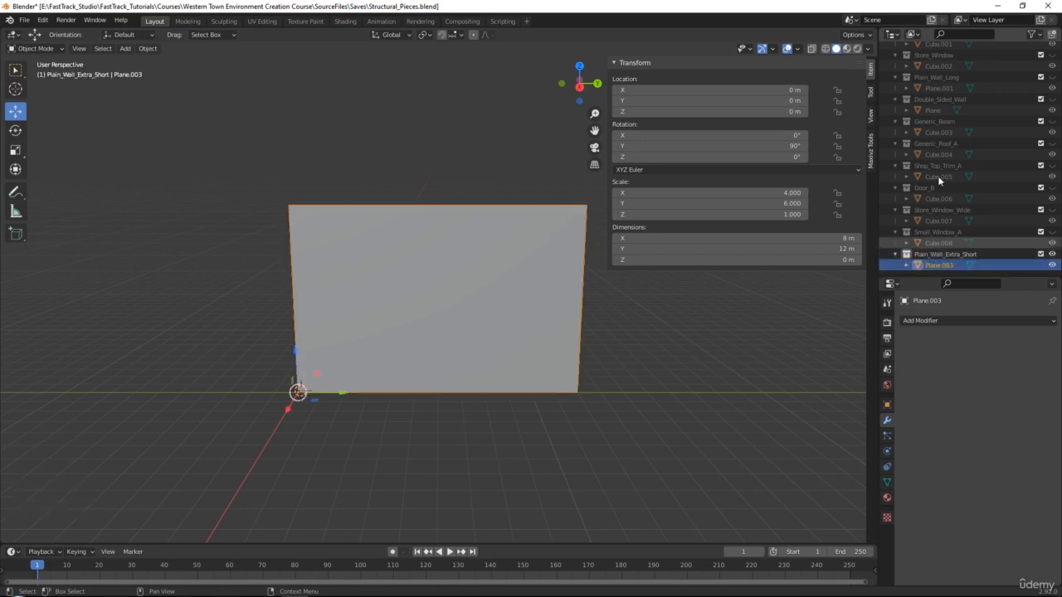
scroll(1012, 85, "up", 3)
scroll(906, 210, "down", 3)
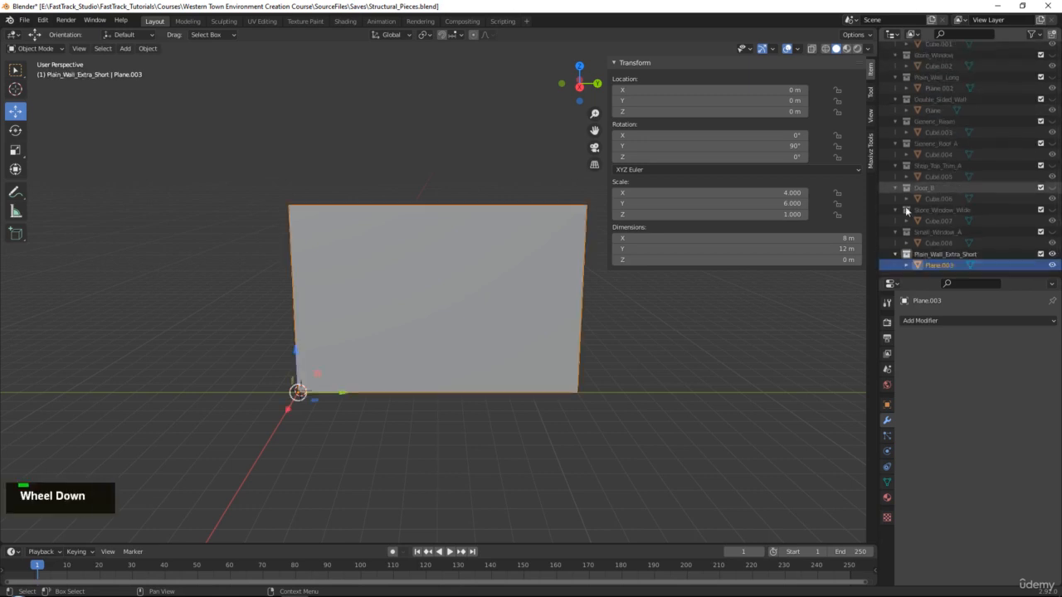
scroll(438, 277, "up", 1)
Loop-cut Plane.003 down the middle and delete its right half face.
key("Tab")
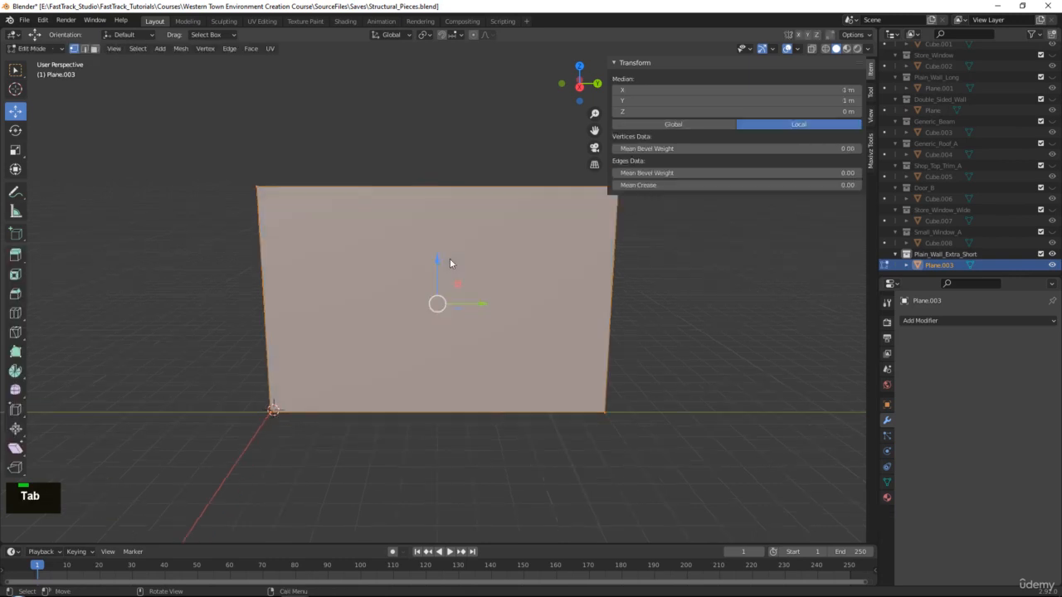
key("ctrl+r")
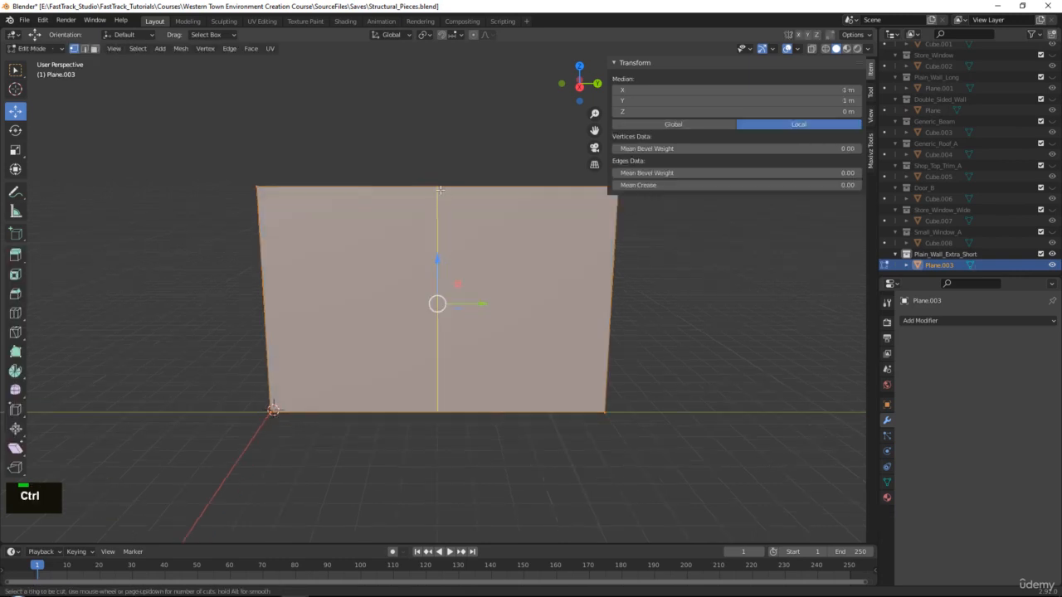
left_click(440, 191)
right_click(472, 289)
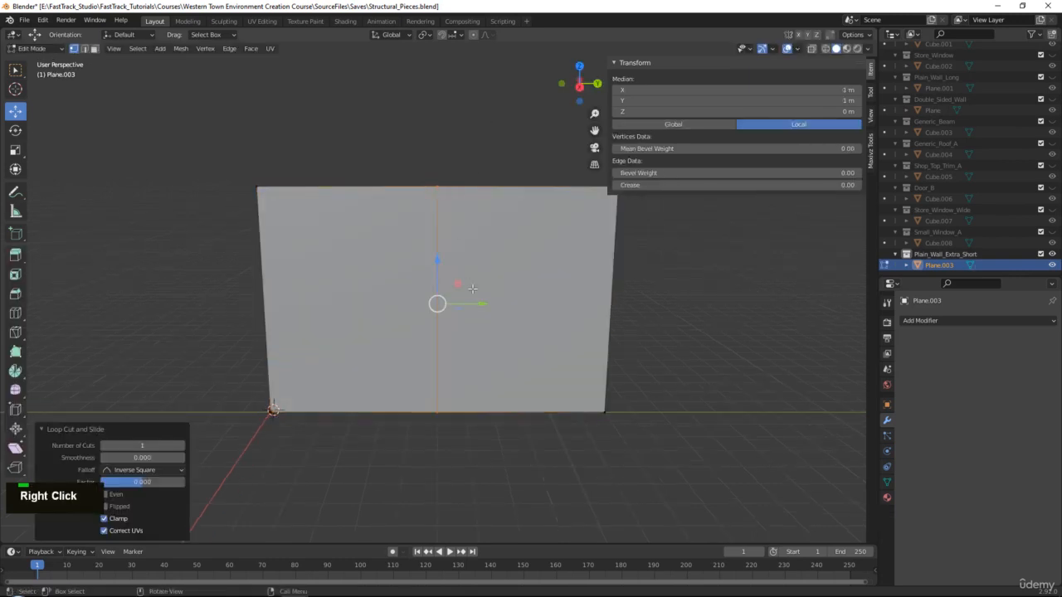
key("3")
left_click(516, 264)
key("Delete")
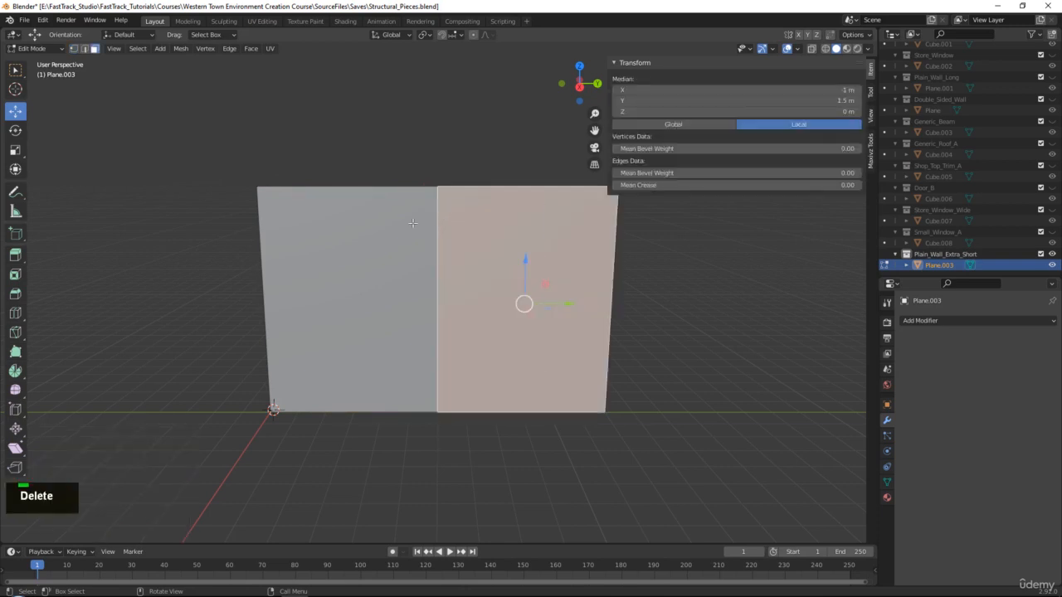
left_click(503, 249)
key("Tab")
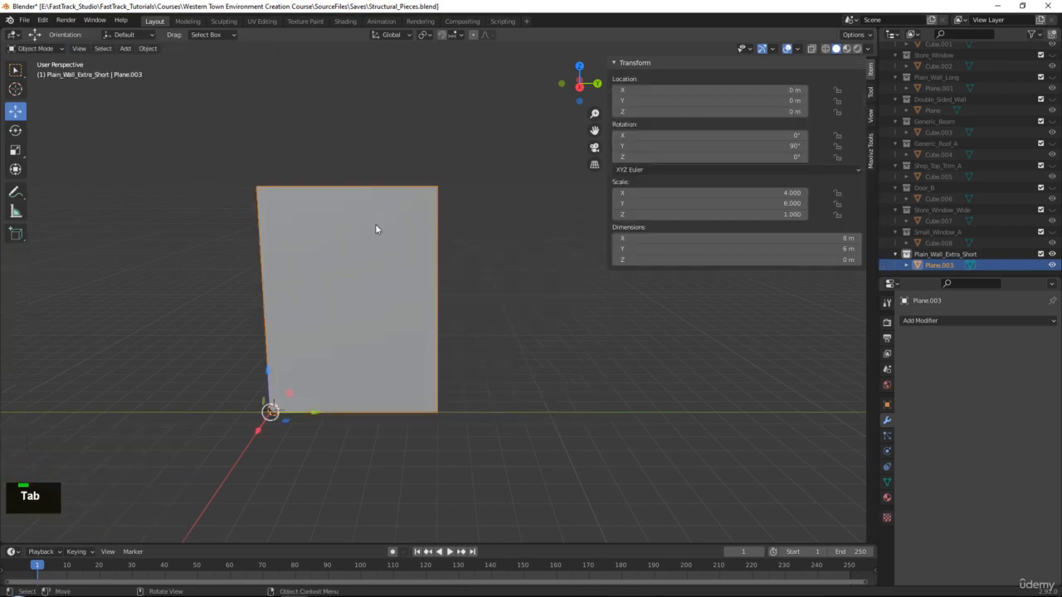
left_click(24, 19)
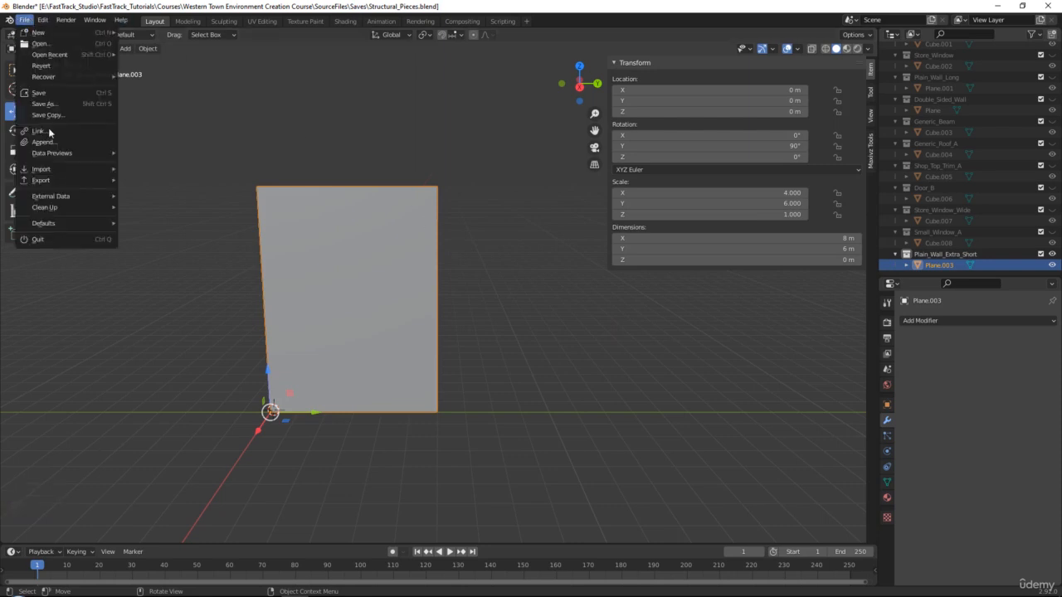
Export the wall as FBX named Plain_Wall_Extra_Short into the To_Unreal folder.
mouse_move(41, 180)
left_click(166, 246)
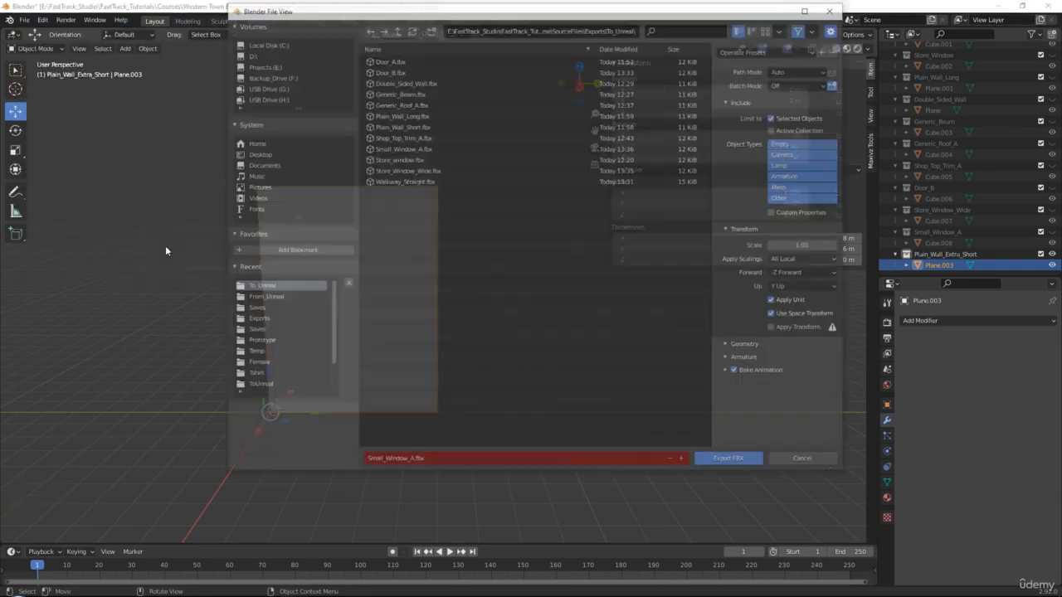
left_click(450, 461)
type("Pla")
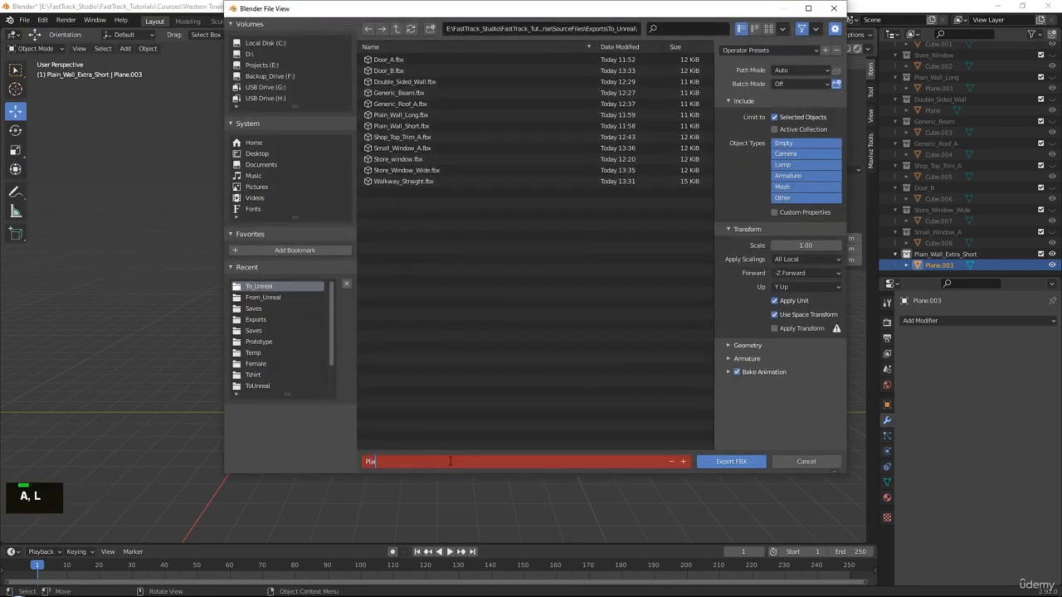
type("in_Wall_Extra_Short")
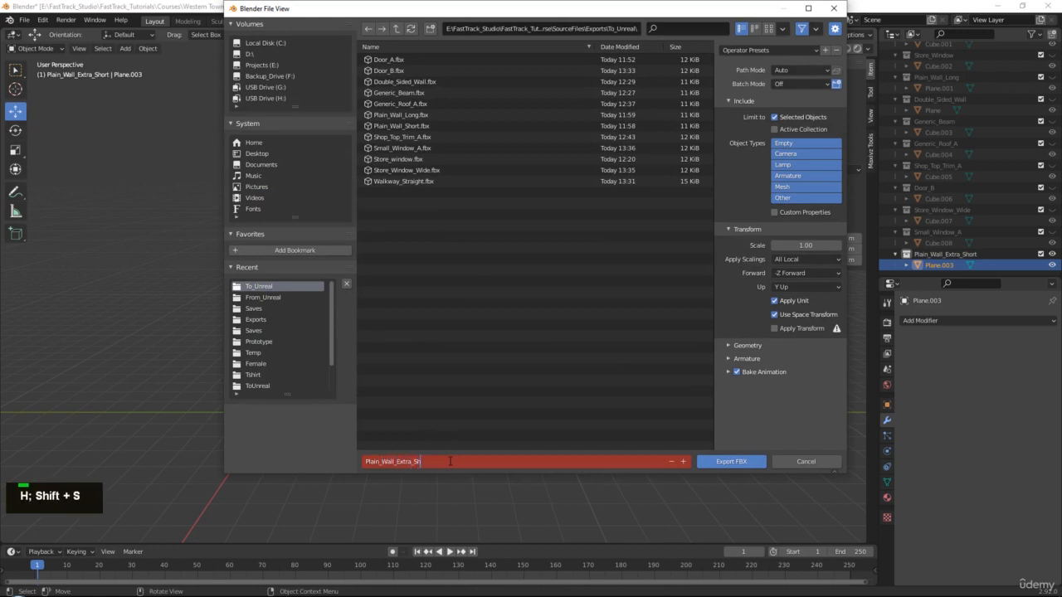
key("Return")
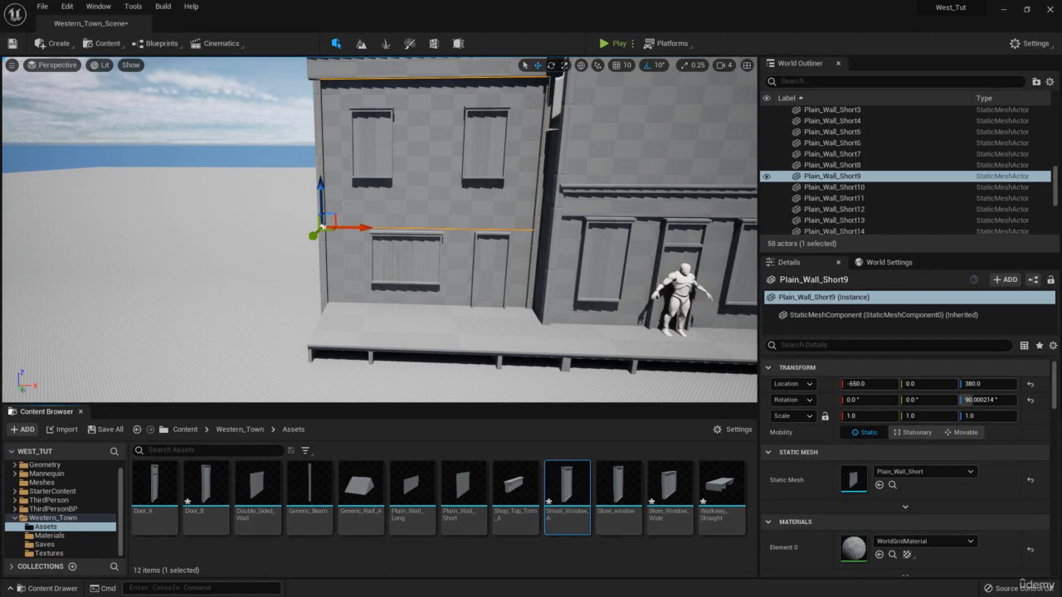
Import the Plain_Wall_Extra_Short FBX into the Western_Town Assets folder and close the Message Log.
left_click_drag(552, 529, 600, 557)
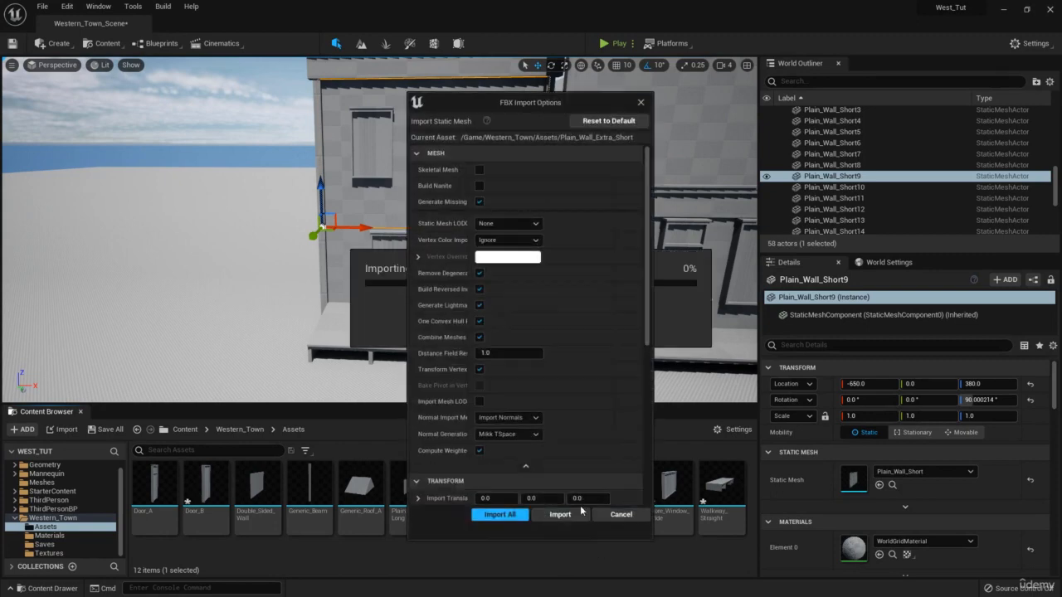
left_click(499, 514)
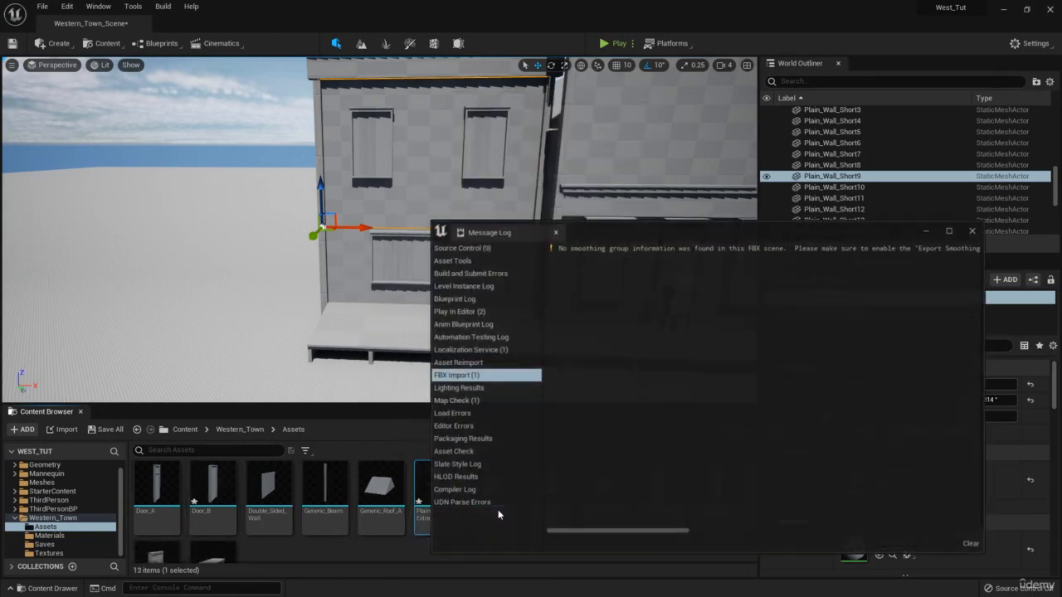
left_click(972, 231)
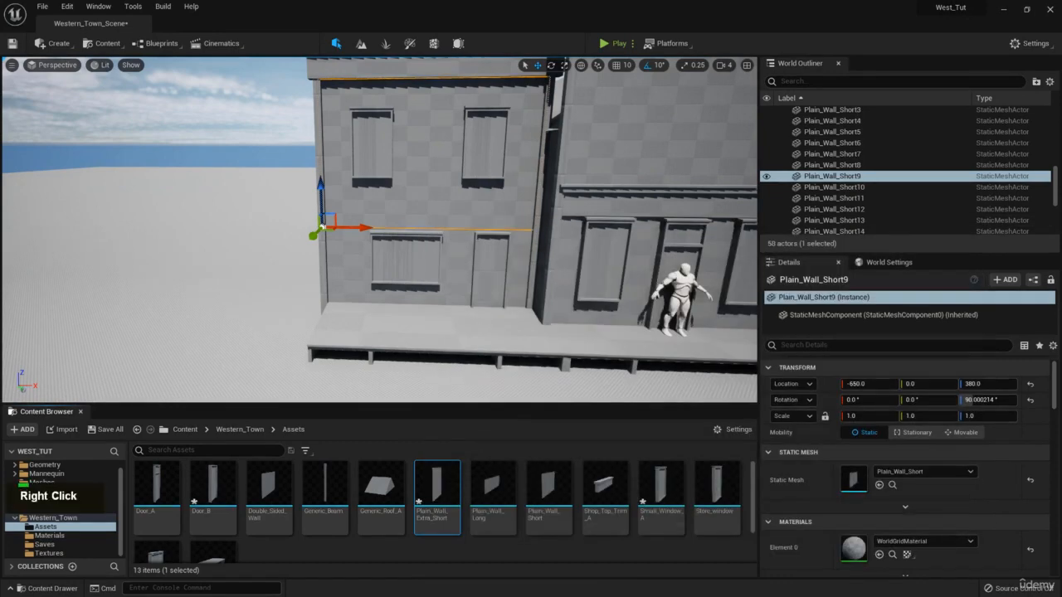
scroll(379, 230, "down", 1)
middle_click(379, 229)
scroll(380, 230, "up", 1)
middle_click(379, 230)
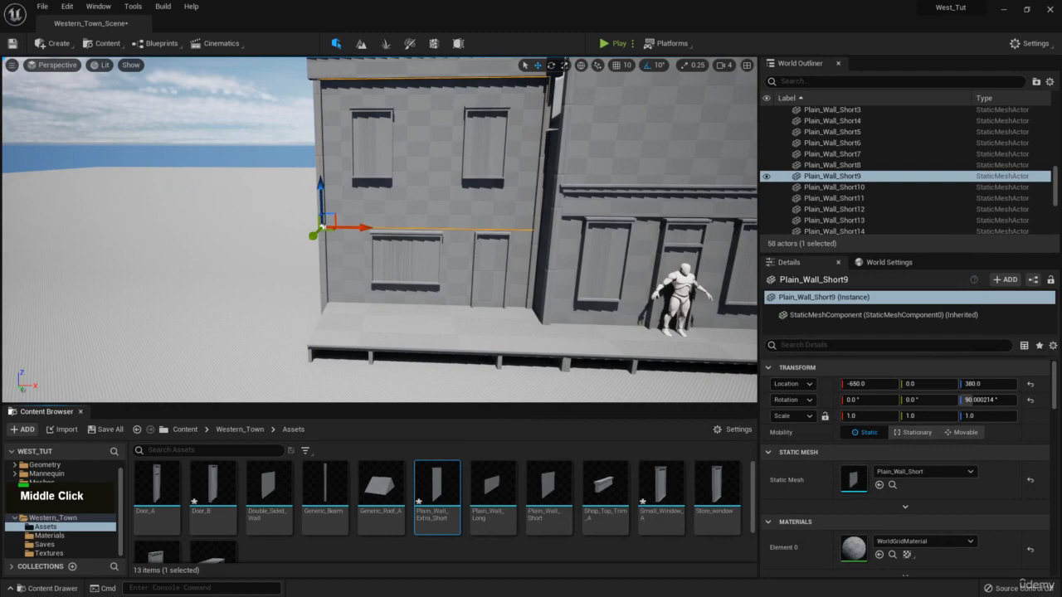
Fly the viewport around the two buildings to view the left building face-on.
right_click_drag(621, 191, 691, 175)
key("s")
key("d")
key("a")
key("w")
key("a")
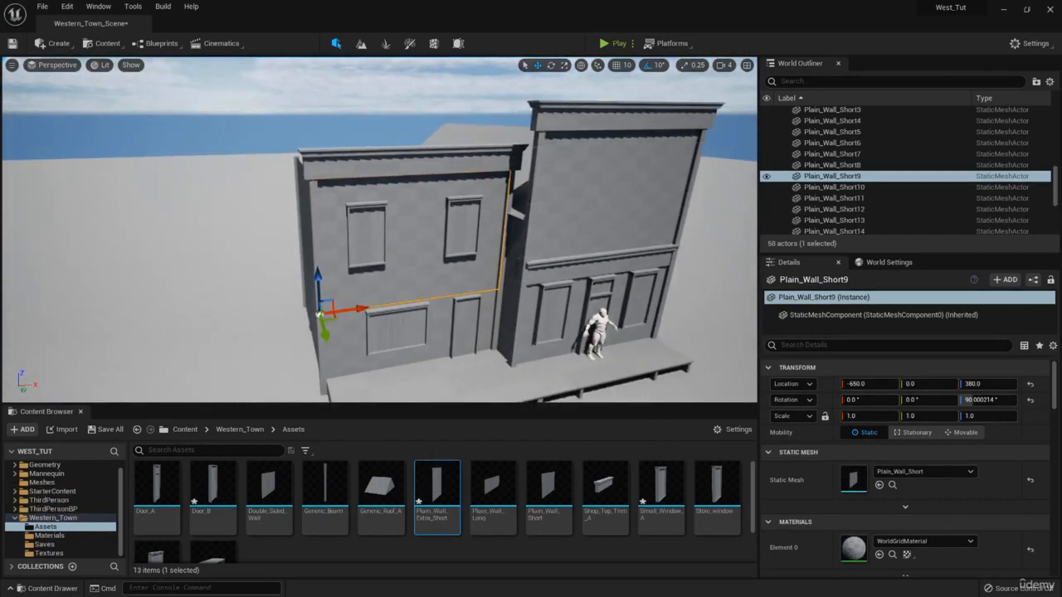
right_click_drag(579, 182, 888, 238)
key("w")
key("d")
key("a")
scroll(889, 239, "down", 1)
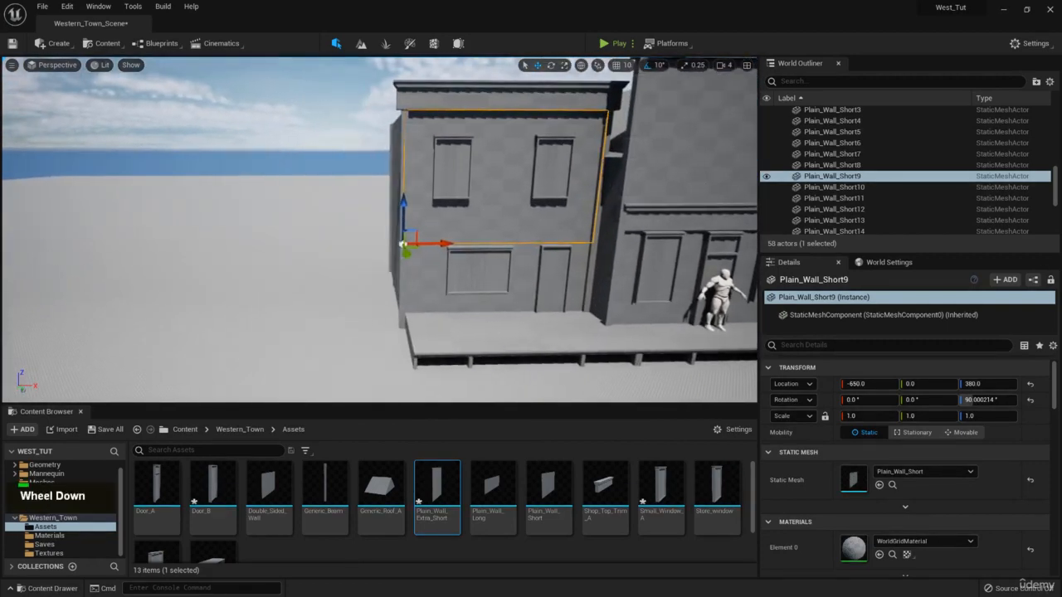
middle_click(888, 238)
scroll(888, 238, "up", 1)
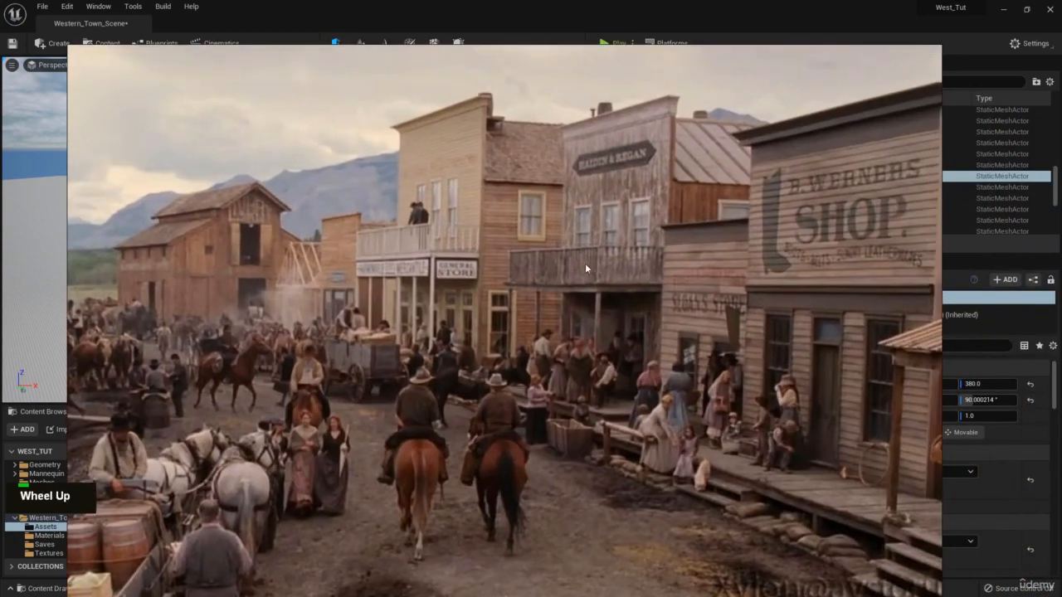
Move the town reference image aside and select the boardwalk section in front of the building.
right_click_drag(545, 291, 1061, 308)
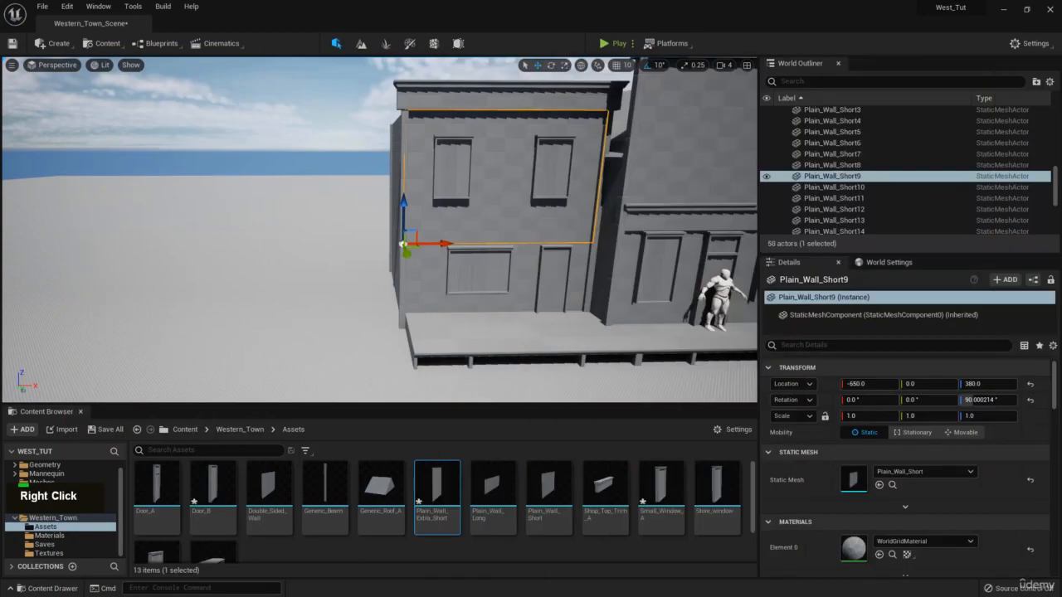
right_click_drag(531, 277, 531, 301)
key("w")
left_click(467, 298)
Copy the walkway and move the copy left to X -1240, raised to Z 140.
key("a")
key("d")
key("a")
key("ctrl+c")
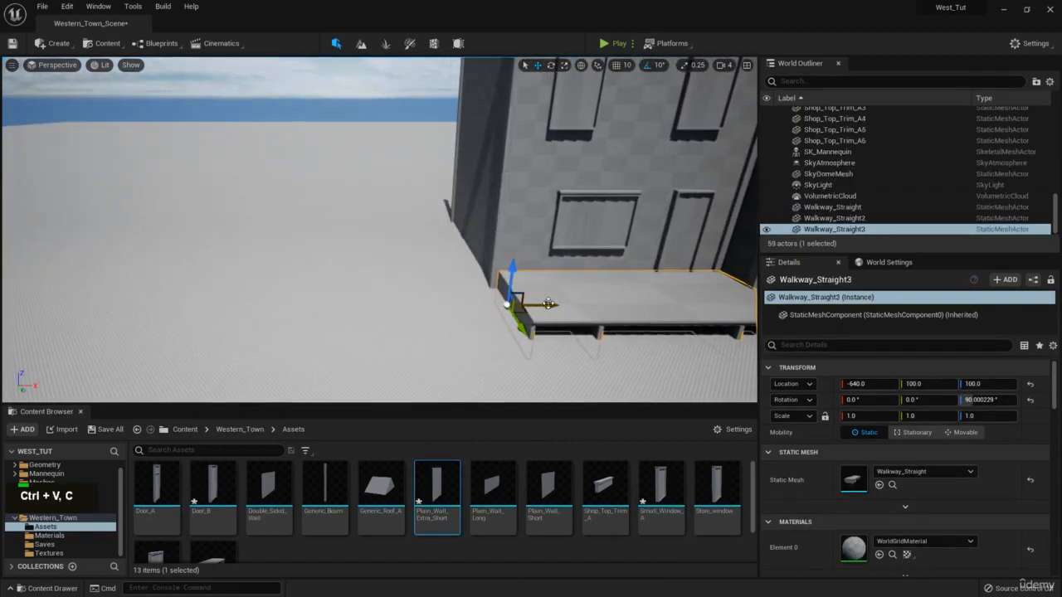
left_click_drag(541, 305, 303, 309)
key("d")
right_click_drag(392, 290, 289, 238)
key("q")
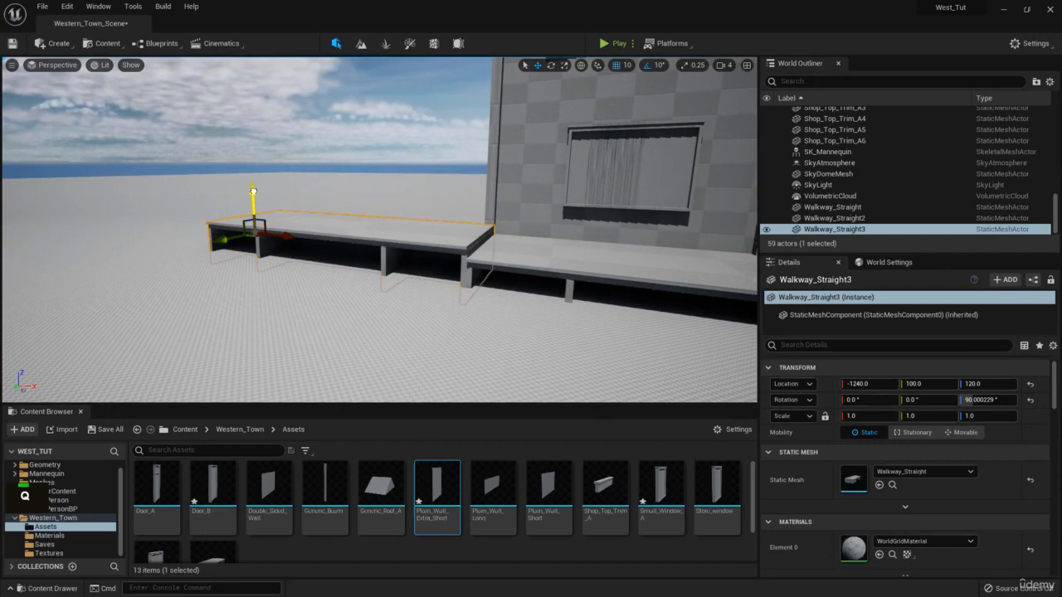
left_click_drag(256, 198, 252, 181)
Add a fourth walkway section, Walkway_Straight4, further left at X -1840.
right_click_drag(331, 188, 257, 232)
key("w")
key("e")
left_click_drag(455, 251, 197, 249)
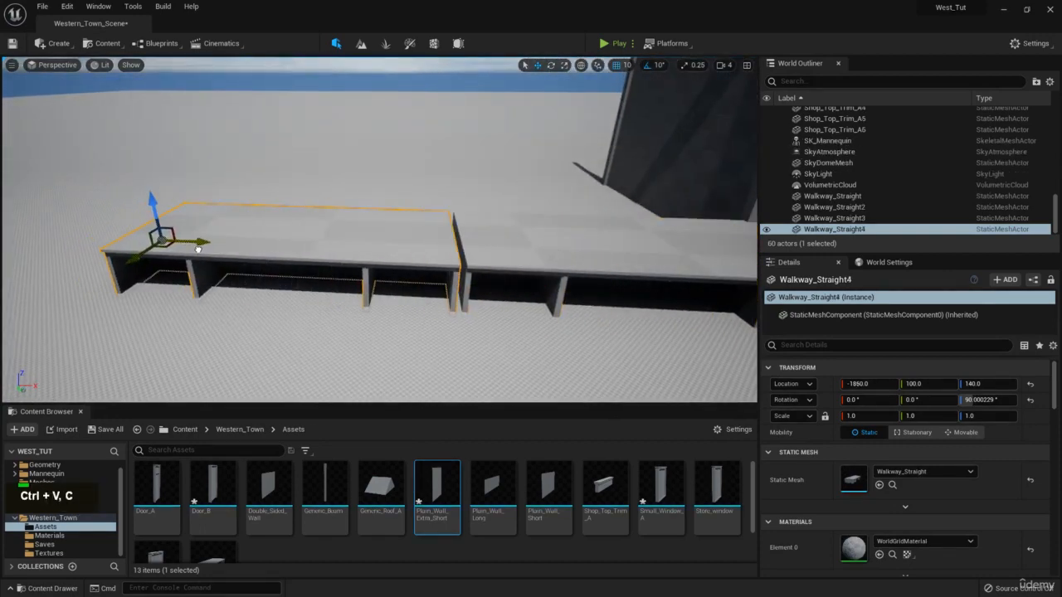
Select the two corner beams of the building's wall section.
key("d")
right_click_drag(404, 216, 467, 210)
key("e")
key("w")
key("e")
left_click(573, 205)
key("s")
left_click(460, 212, "ctrl")
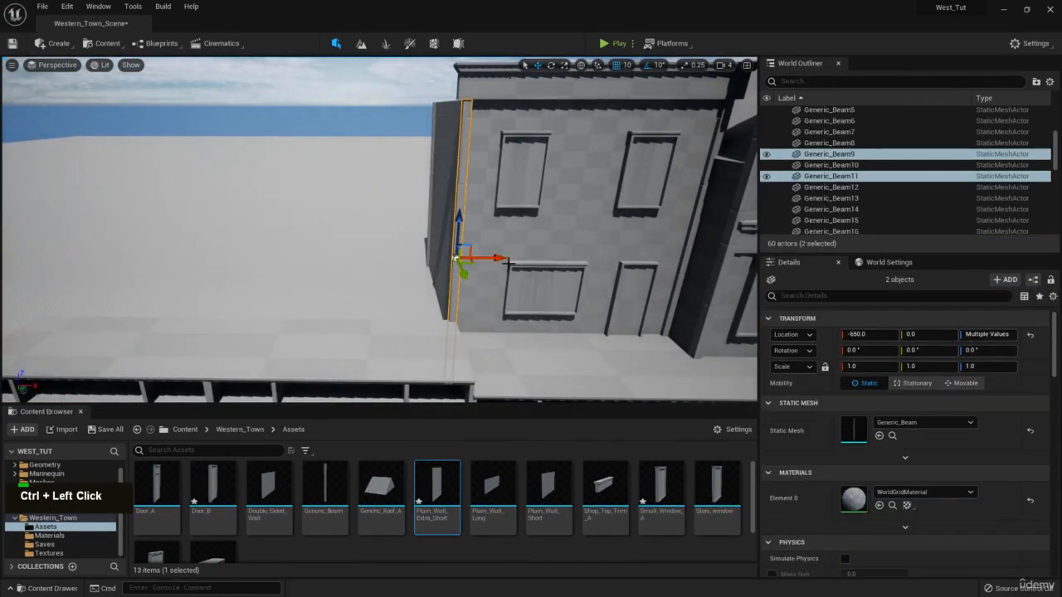
Add both wall panels to the selection, duplicate the section and slide it left over the new boardwalk.
left_click(493, 242, "ctrl")
left_click(492, 305, "ctrl")
key("a")
right_click_drag(491, 306, 565, 287)
key("s")
key("ctrl+c")
key("ctrl+v")
left_click_drag(566, 322, 431, 312)
Duplicate two panels of the copied wall and switch them to the Plain_Wall_Extra_Short mesh.
left_click(254, 174)
left_click(271, 247, "ctrl")
key("ctrl+c")
key("ctrl+v")
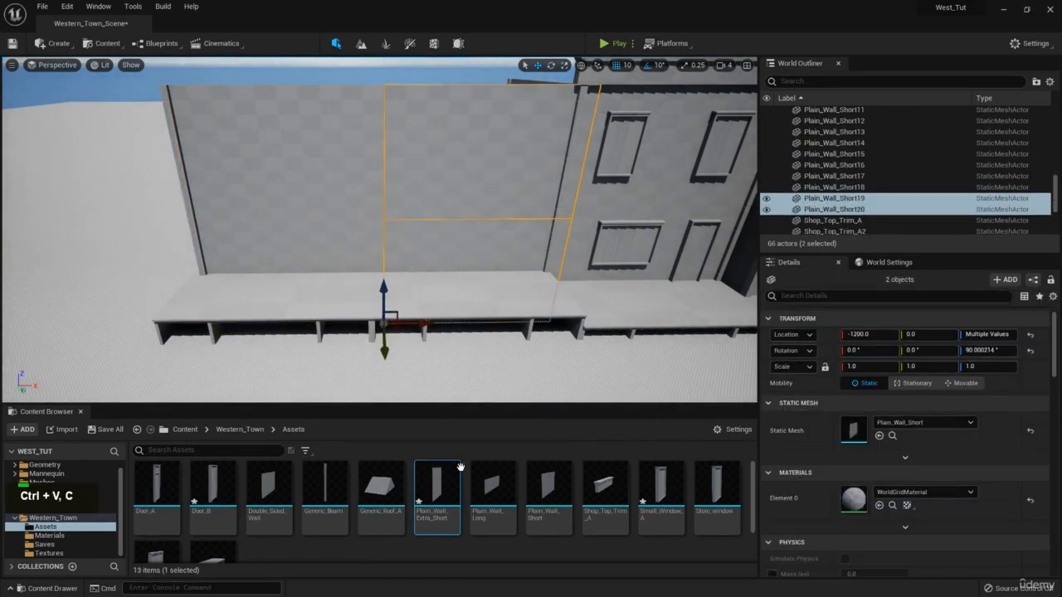
left_click_drag(461, 467, 856, 430)
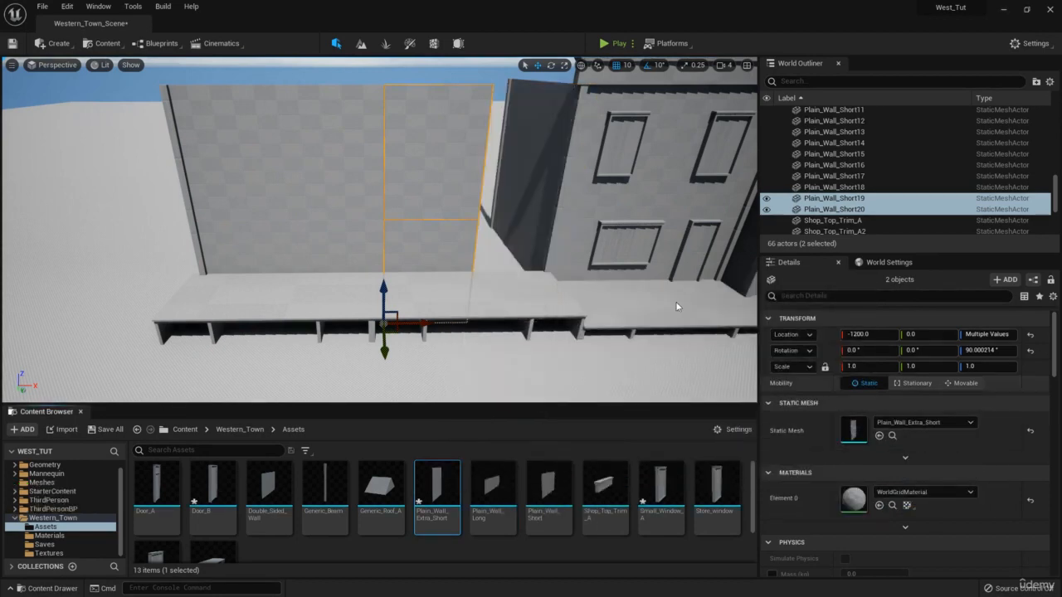
Select the beams along the new wall's left edge, undoing a stray ground selection.
left_click(199, 226, "ctrl")
left_click(186, 199, "ctrl")
left_click(187, 221, "ctrl")
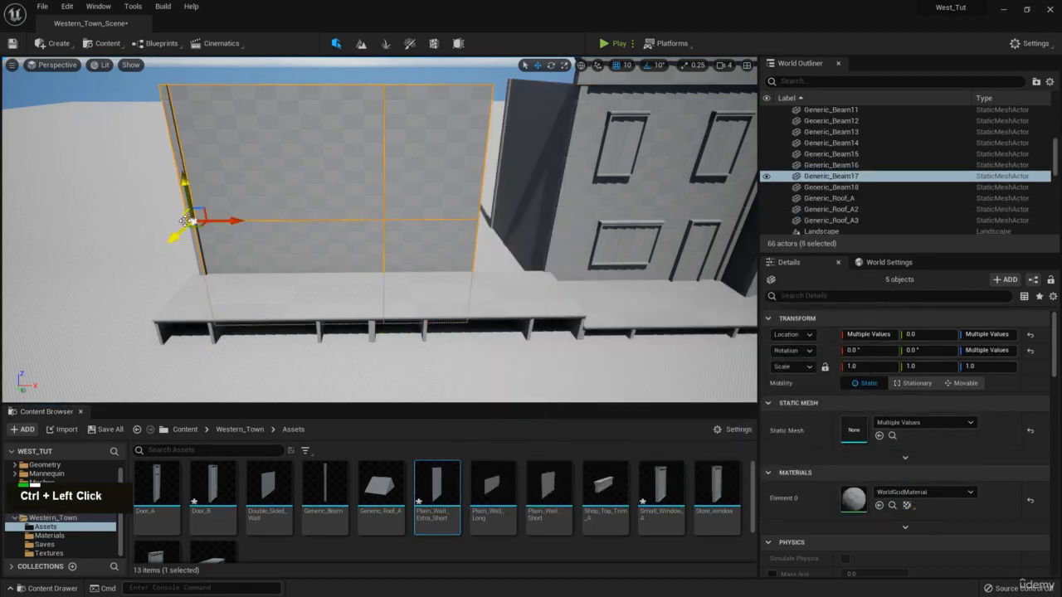
left_click(191, 249, "ctrl")
key("ctrl+z")
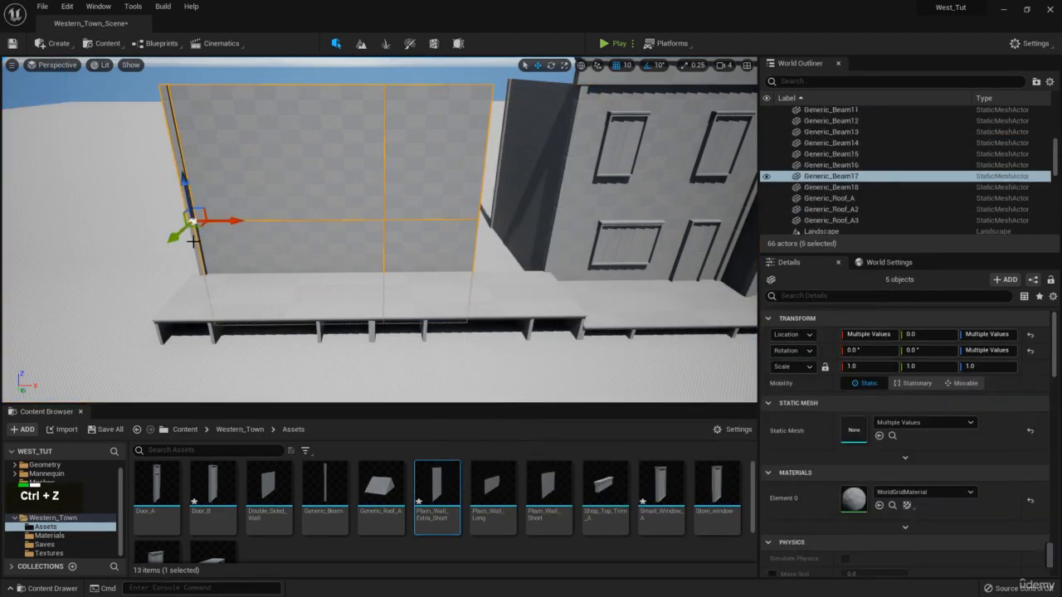
left_click(201, 252, "ctrl")
right_click_drag(277, 228, 269, 218)
key("d")
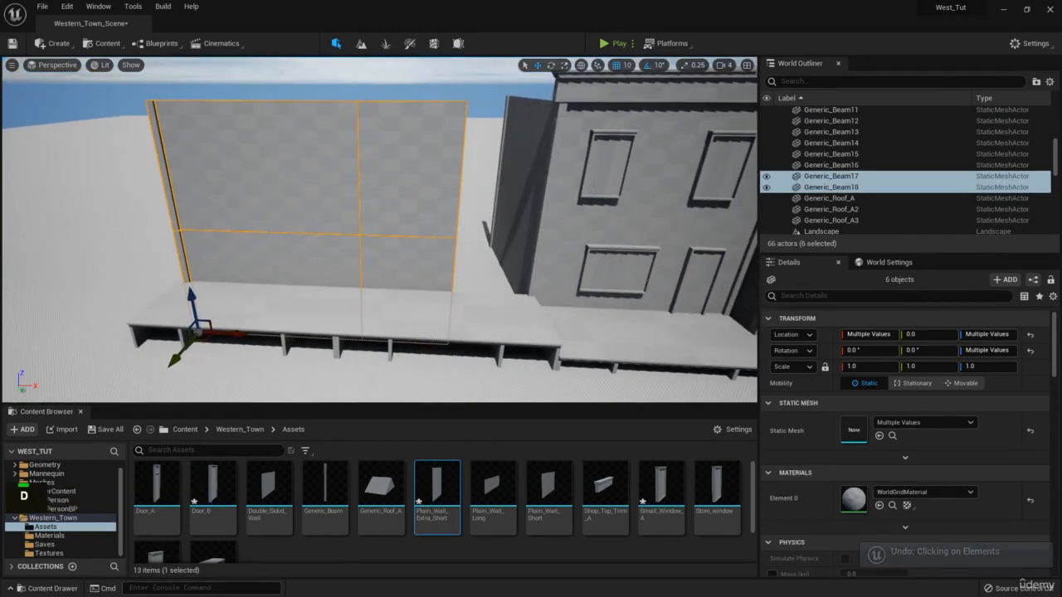
Slide the new wall section right until it sits against the building.
key("w")
right_click_drag(390, 109, 390, 190)
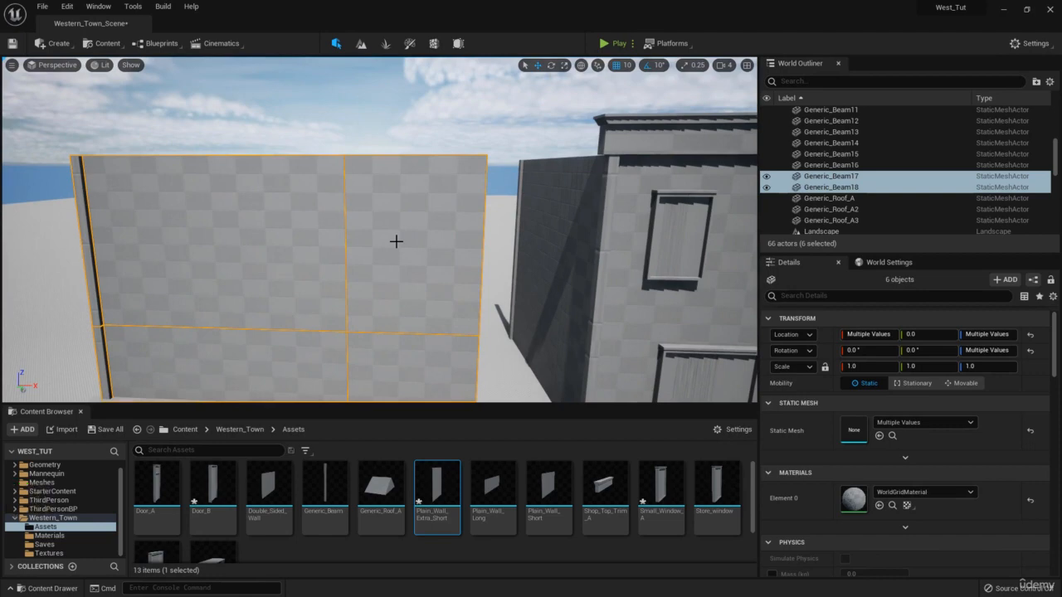
key("s")
key("d")
right_click_drag(389, 242, 271, 332)
key("a")
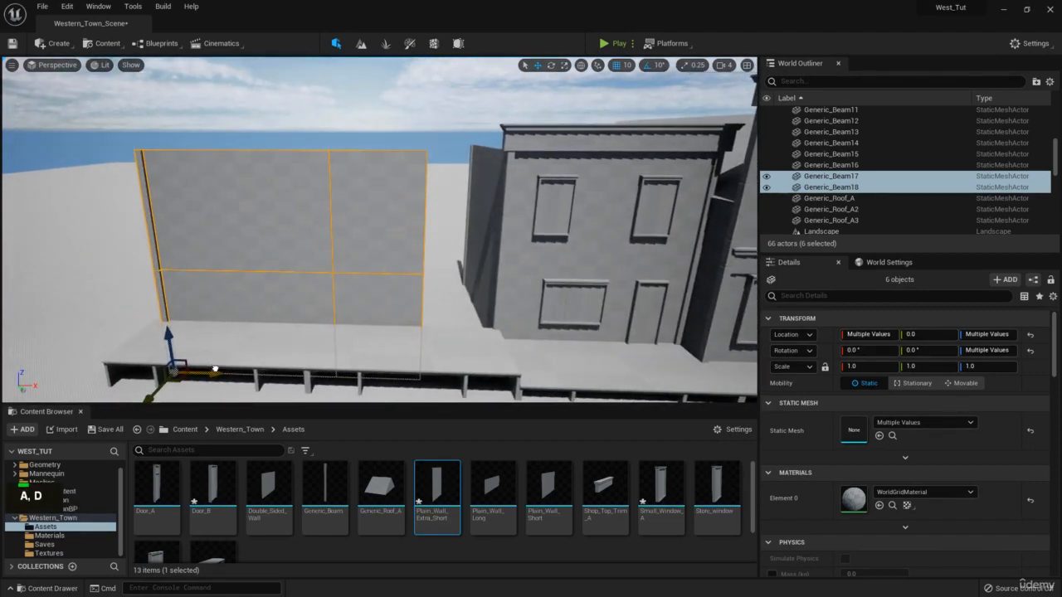
left_click_drag(215, 369, 281, 366)
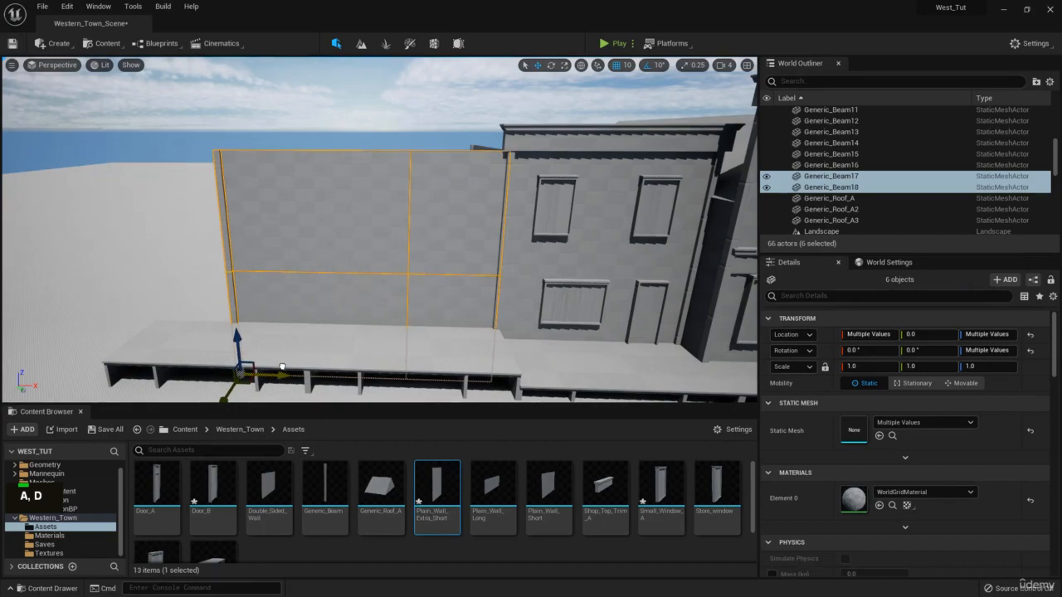
Push the new wall section back to Y -140.
mouse_move(1061, 274)
right_mouse_down()
mouse_move(538, 264)
mouse_move(382, 245)
mouse_move(1061, 265)
right_mouse_up()
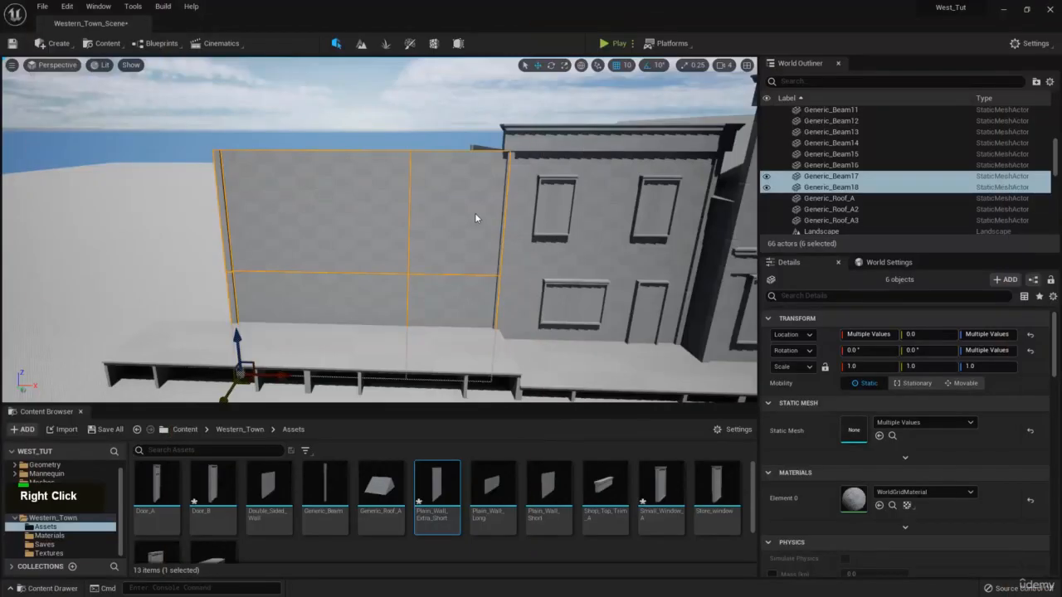
key("s")
right_click_drag(476, 216, 420, 297)
key("e")
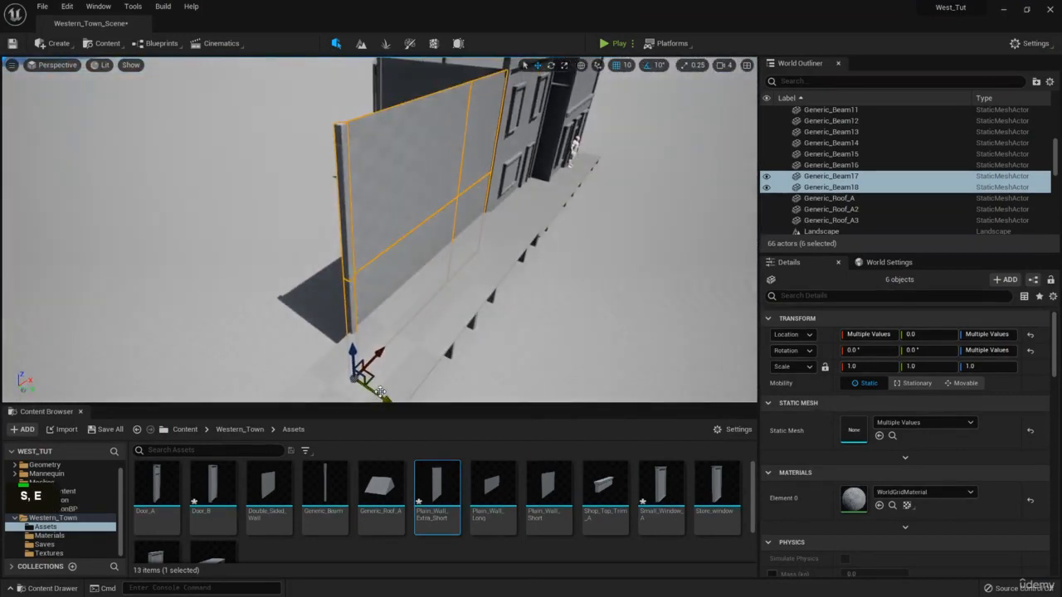
left_click_drag(380, 392, 350, 380)
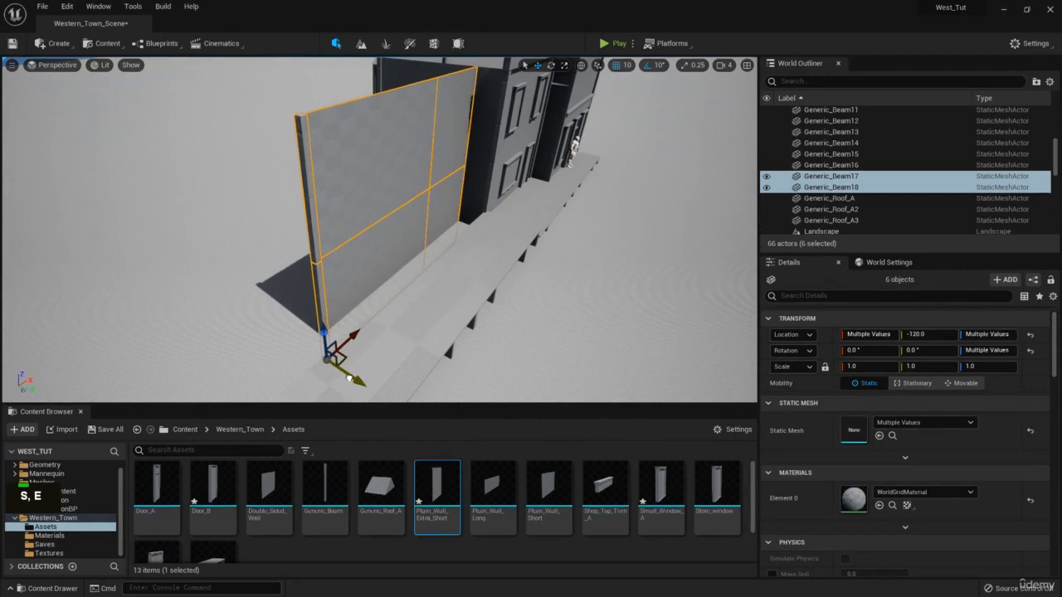
Circle the view around the new wall to check it from the street and behind.
key("w")
right_click_drag(349, 378, 286, 328)
key("q")
key("a")
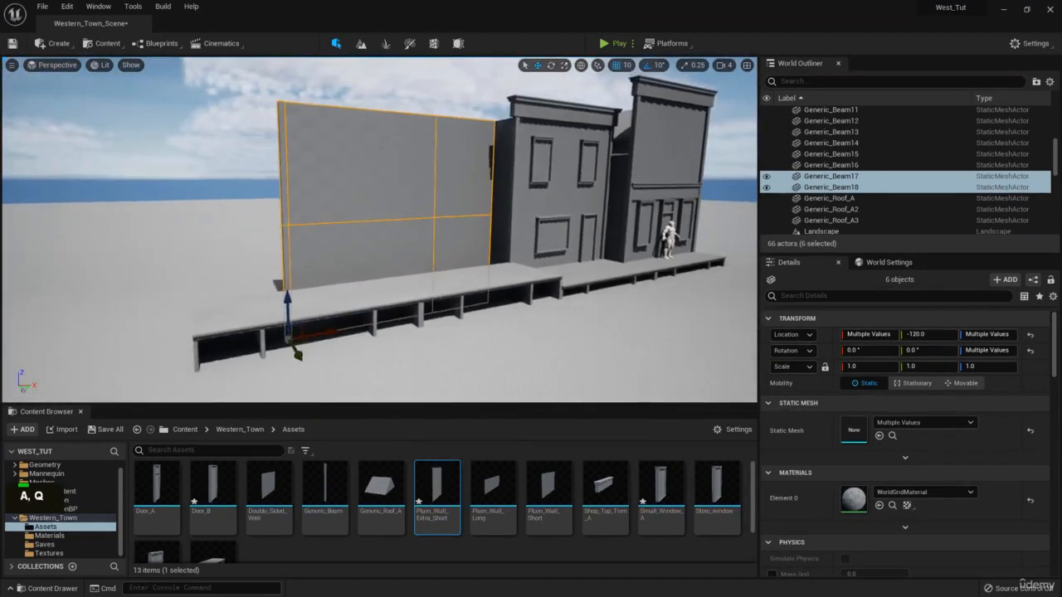
right_click_drag(328, 284, 341, 312)
key("w")
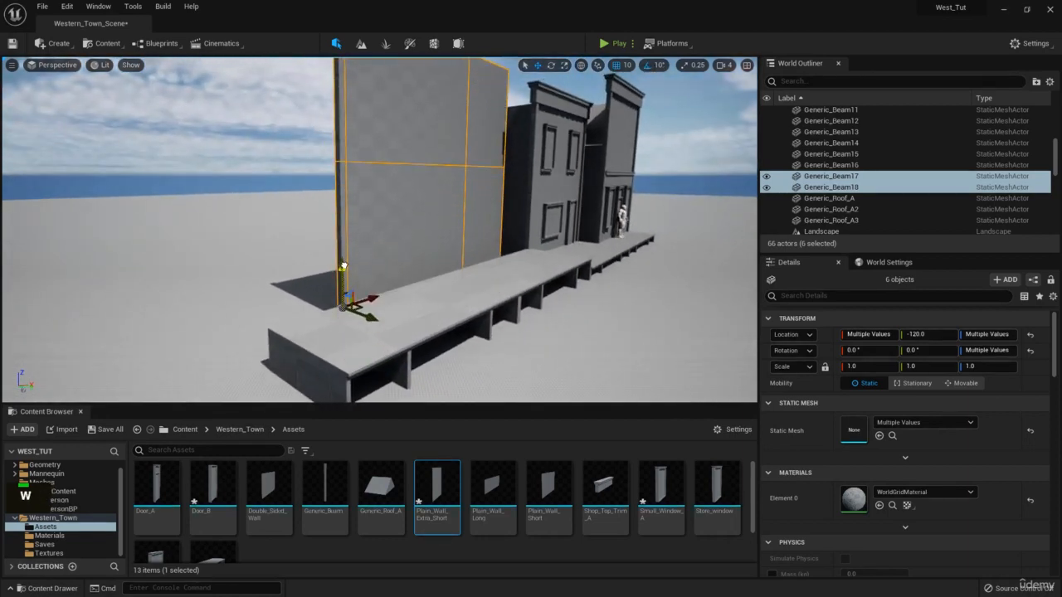
right_click_drag(342, 251, 403, 273)
key("q")
key("d")
key("s")
key("q")
key("w")
key("a")
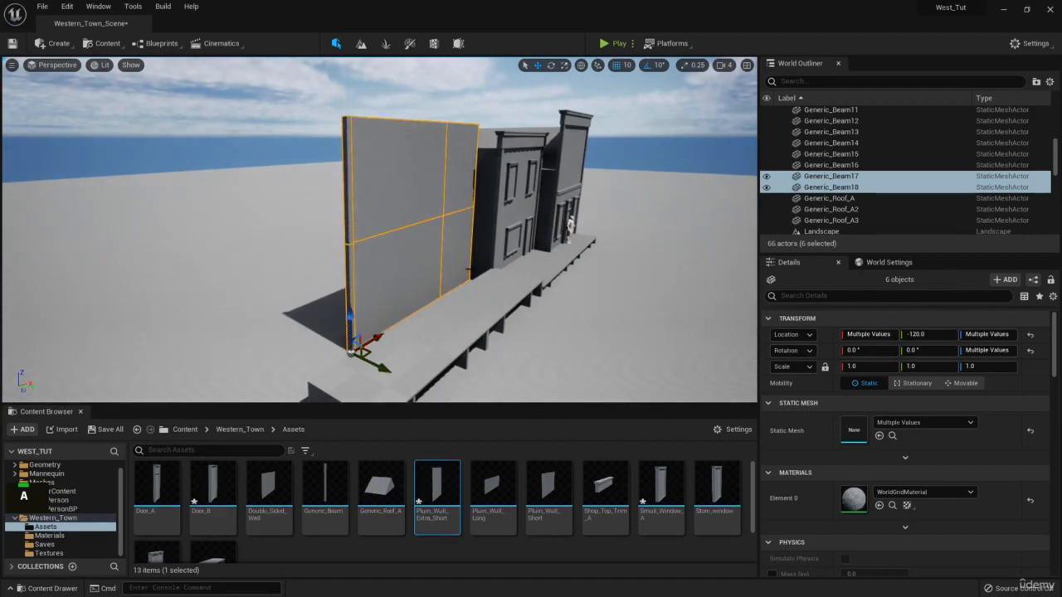
right_click_drag(403, 273, 435, 323)
key("w")
key("s")
key("e")
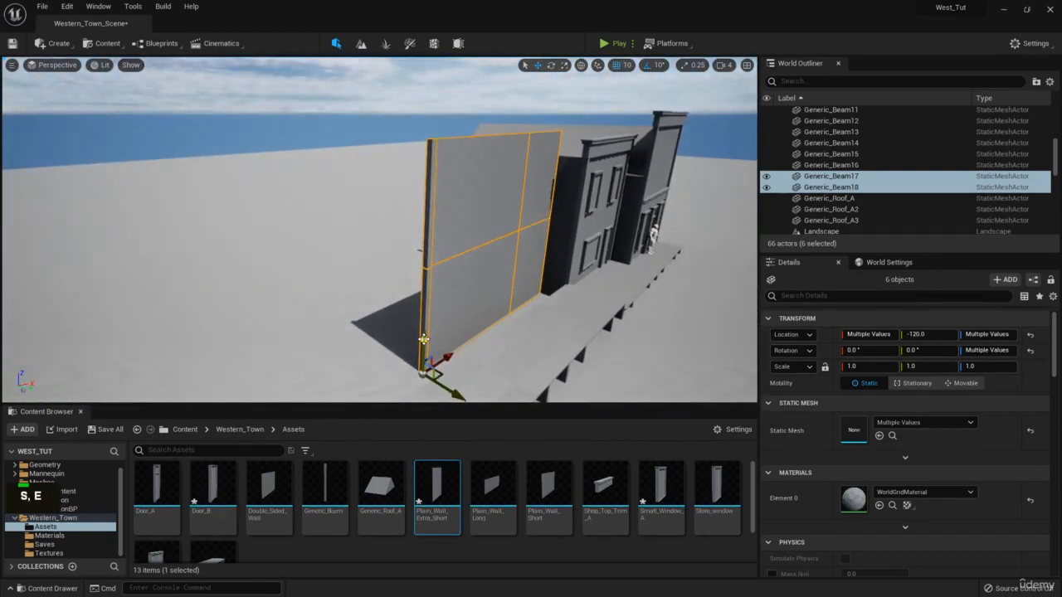
Nudge the wall section's height, undo the change, and select the beam at the wall's edge.
left_click_drag(423, 339, 424, 315)
key("q")
right_click_drag(424, 315, 349, 284)
key("s")
key("d")
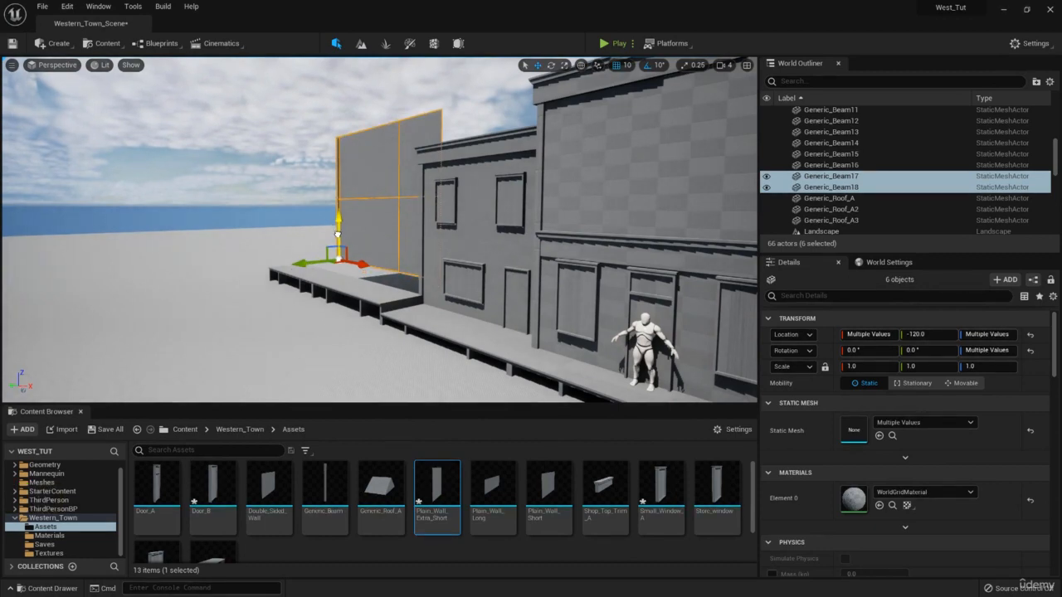
key("ctrl+z")
key("w")
right_click_drag(417, 199, 358, 164)
key("e")
left_click(351, 163)
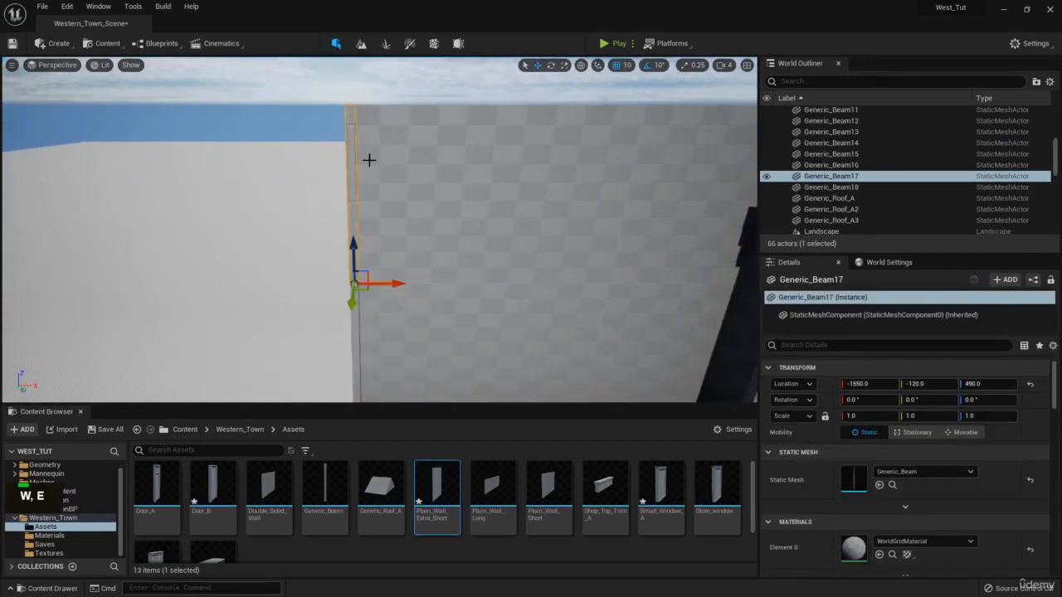
Duplicate the two wall panels and edge beam and stack the copies on top at Z 890.
left_click(515, 177, "ctrl")
right_click_drag(514, 178, 520, 180)
key("s")
left_click(515, 187, "ctrl")
right_click_drag(486, 215, 464, 225)
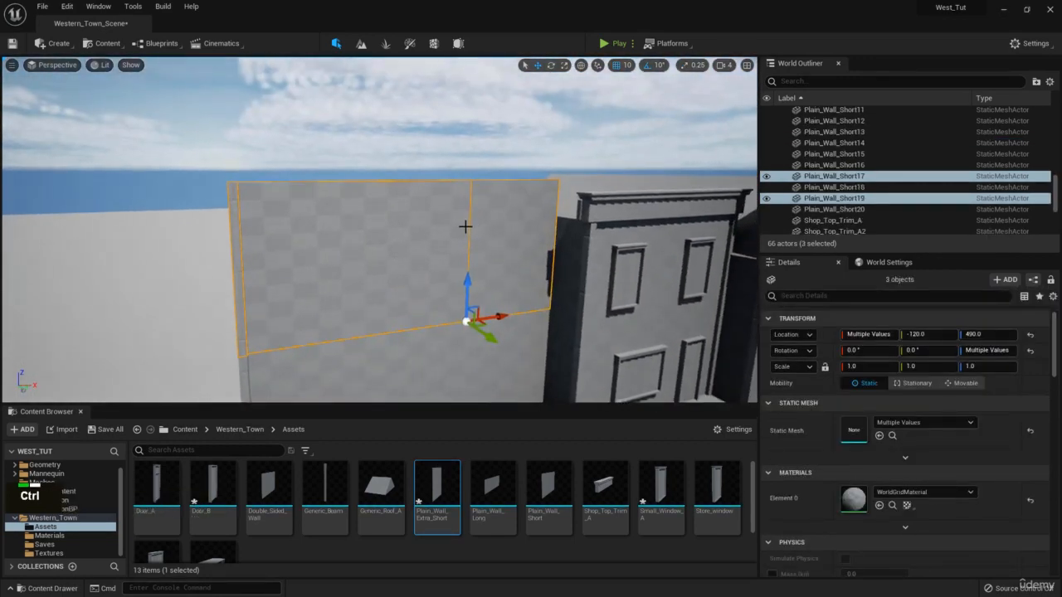
key("ctrl+c")
key("ctrl+v")
left_click_drag(467, 283, 452, 125)
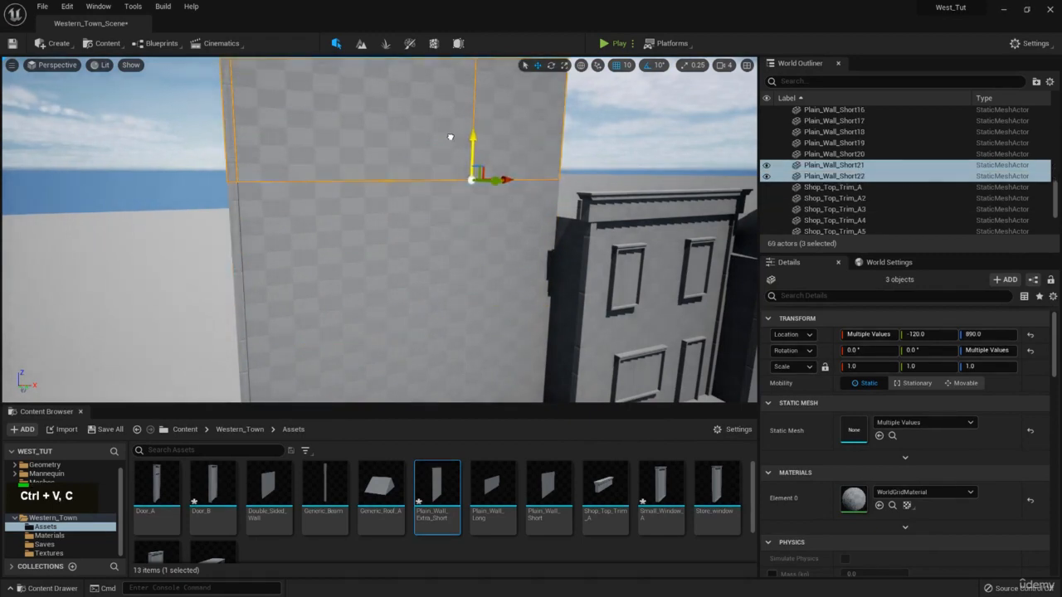
key("w")
right_click_drag(421, 138, 417, 191)
Try the Double_Sided_Wall mesh on an upper panel, then undo the swap.
left_click(417, 179)
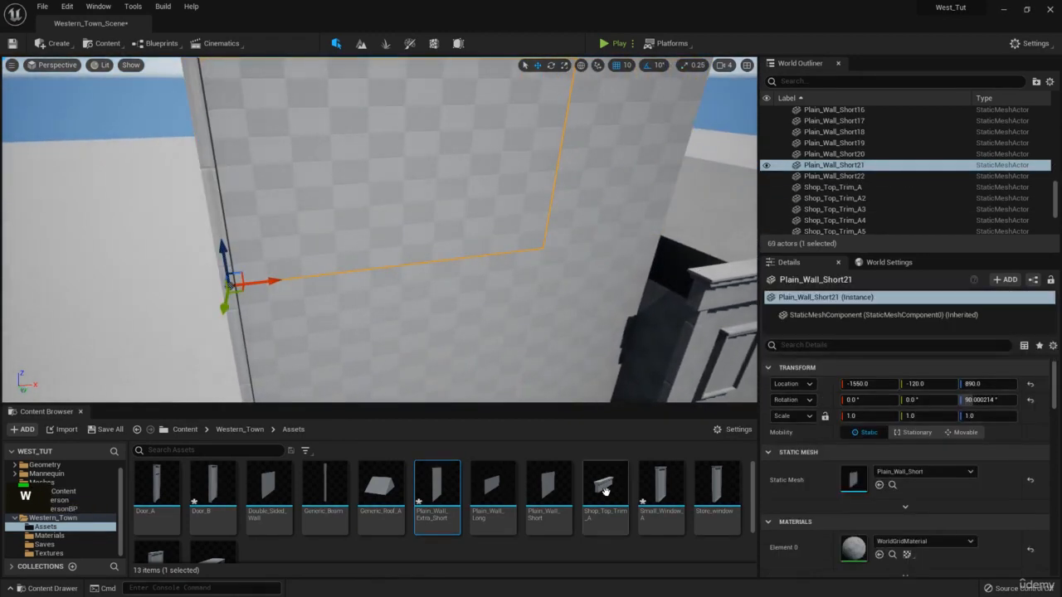
scroll(323, 477, "down", 2)
scroll(283, 495, "up", 2)
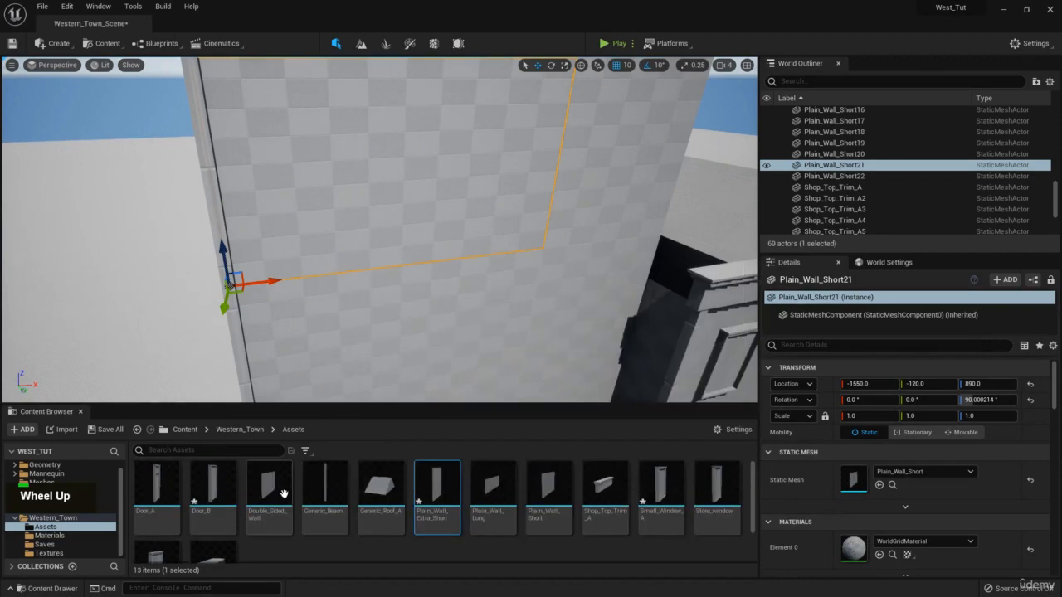
left_click_drag(284, 494, 858, 465)
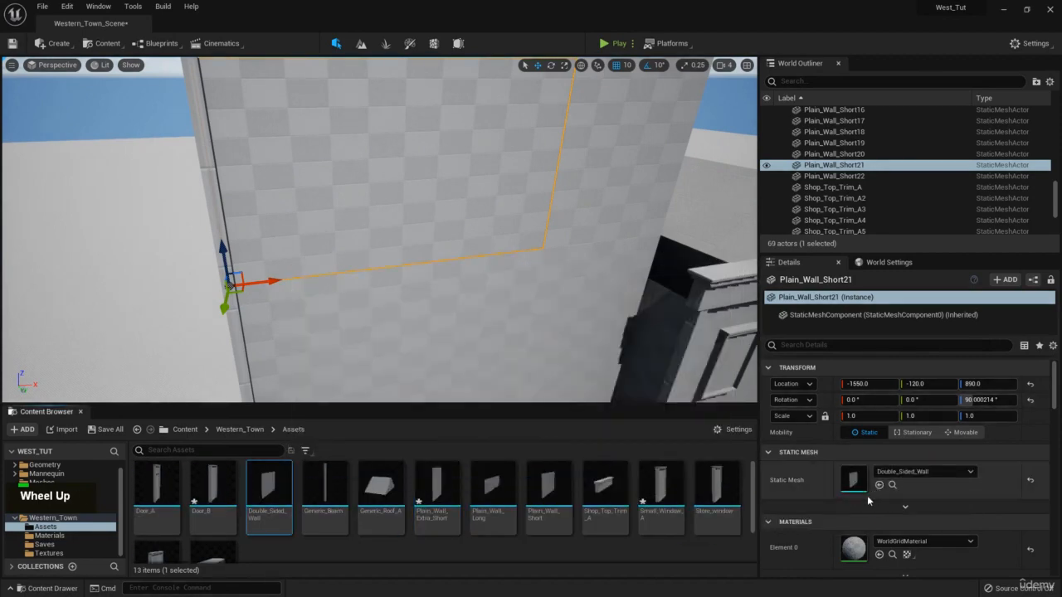
right_click_drag(406, 307, 348, 136)
key("d")
left_click(406, 282)
key("s")
key("q")
key("s")
key("d")
key("w")
key("e")
key("ctrl+z")
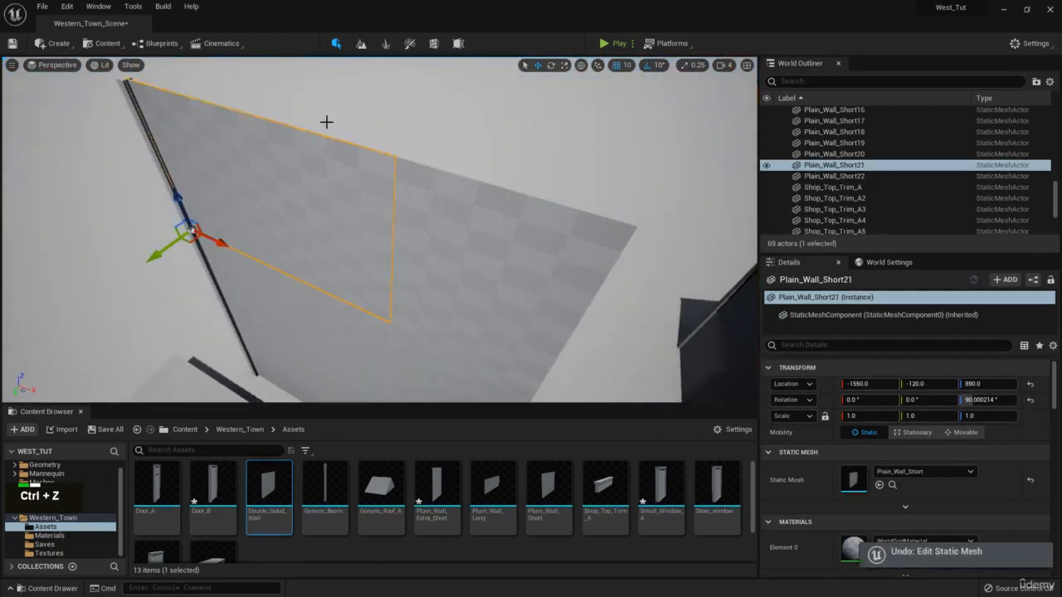
Select the beam on the upper wall row.
right_click_drag(389, 166, 271, 161)
key("a")
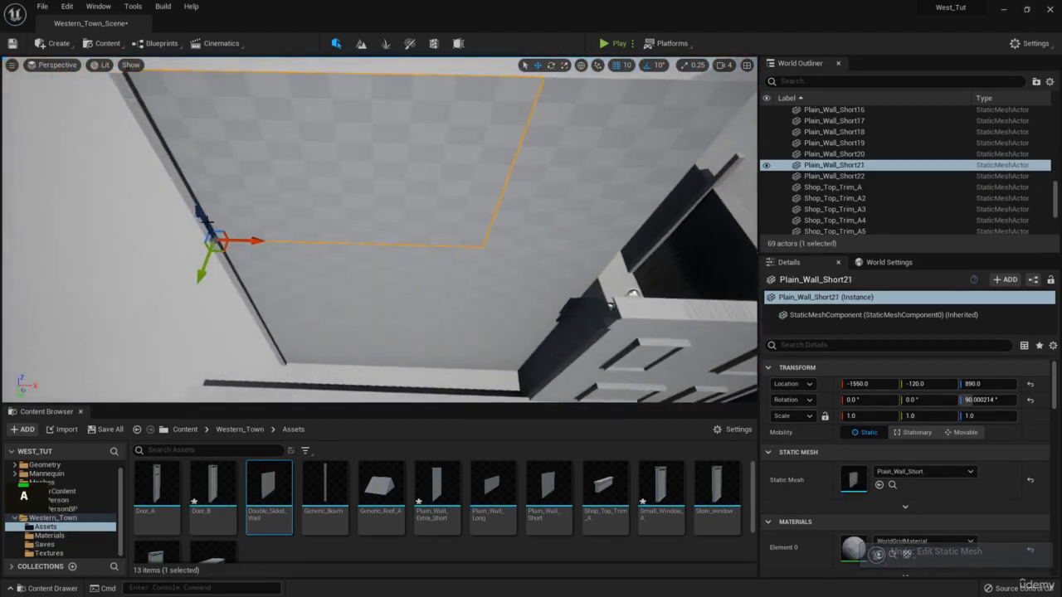
left_click(176, 176)
right_click_drag(175, 176, 186, 194)
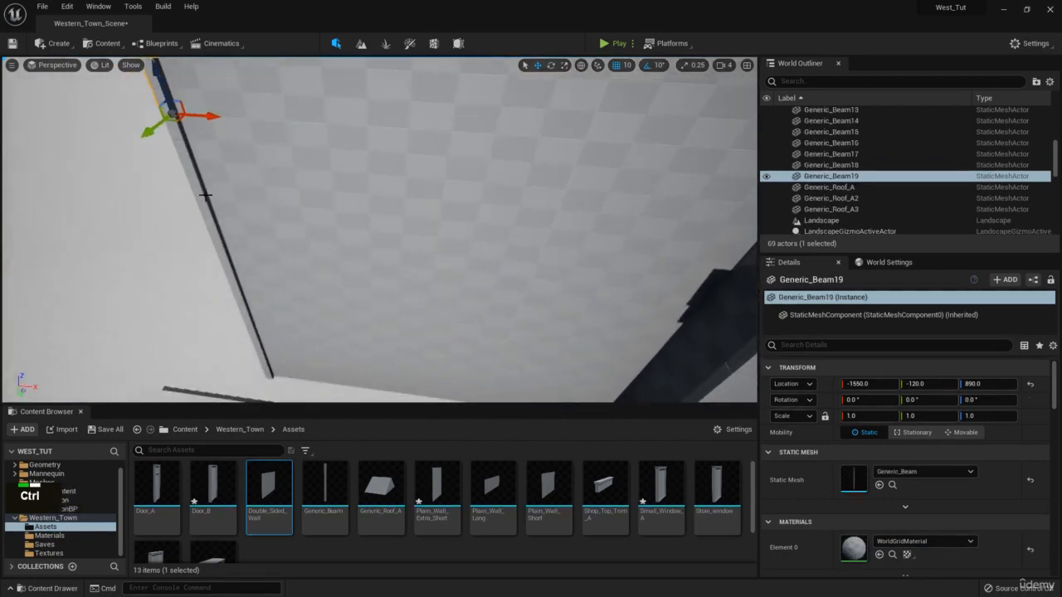
Select the three edge beams and paste duplicates of them for the opposite edge of the tall wall.
left_click(203, 197, "ctrl")
left_click(248, 316, "ctrl")
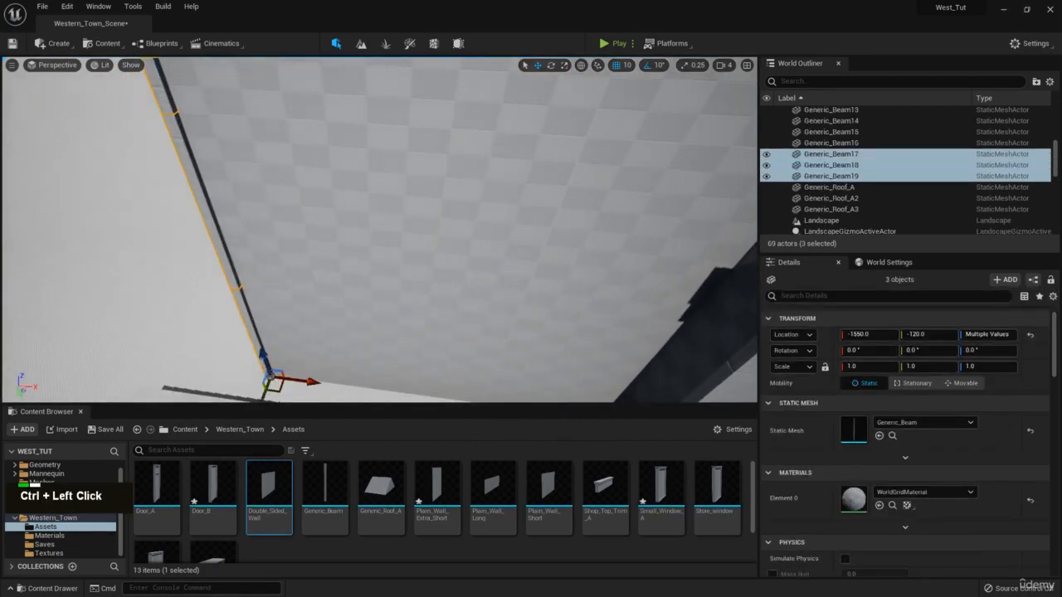
right_click_drag(247, 316, 248, 316)
key("ctrl+c")
key("ctrl+v")
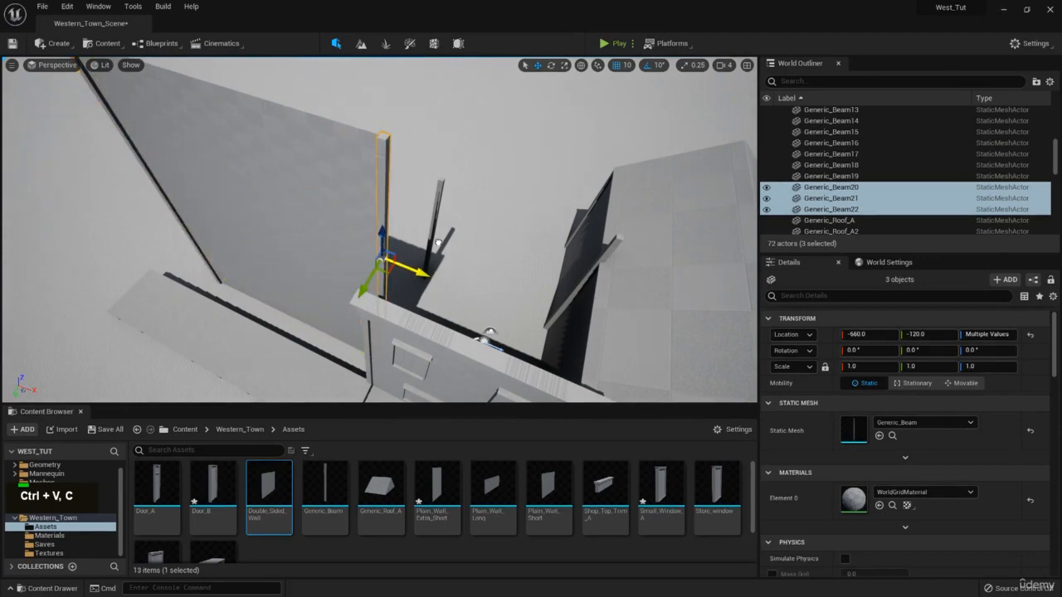
key("w")
right_click_drag(441, 245, 440, 245)
key("d")
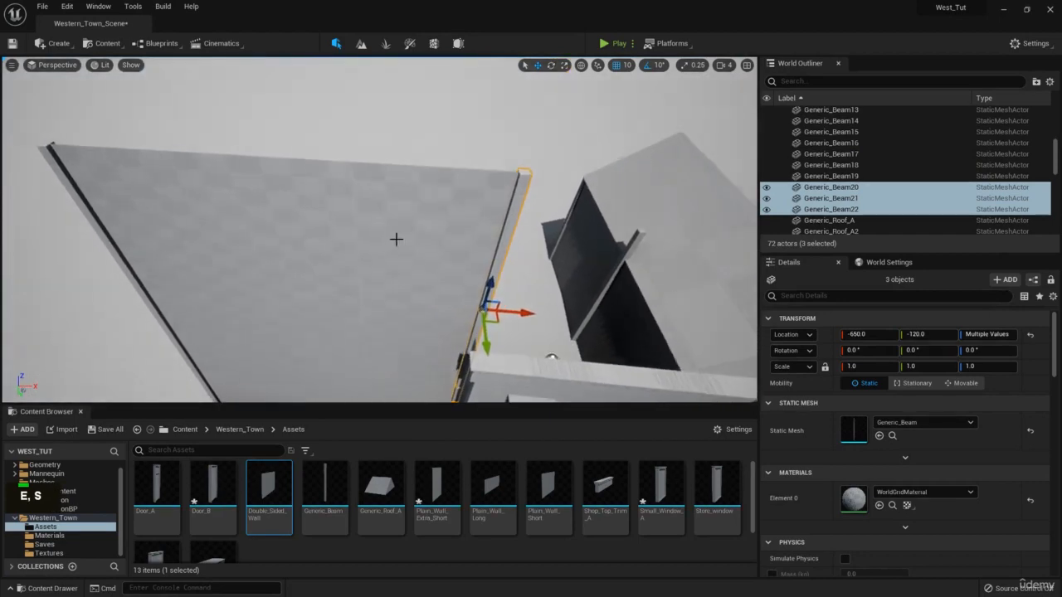
Select the two upper wall panels of the tall false-front.
left_click(396, 237)
left_click(304, 223, "ctrl")
key("w")
right_click_drag(304, 223, 337, 215)
key("e")
key("a")
key("q")
key("w")
scroll(303, 223, "up", 2)
key("w")
key("e")
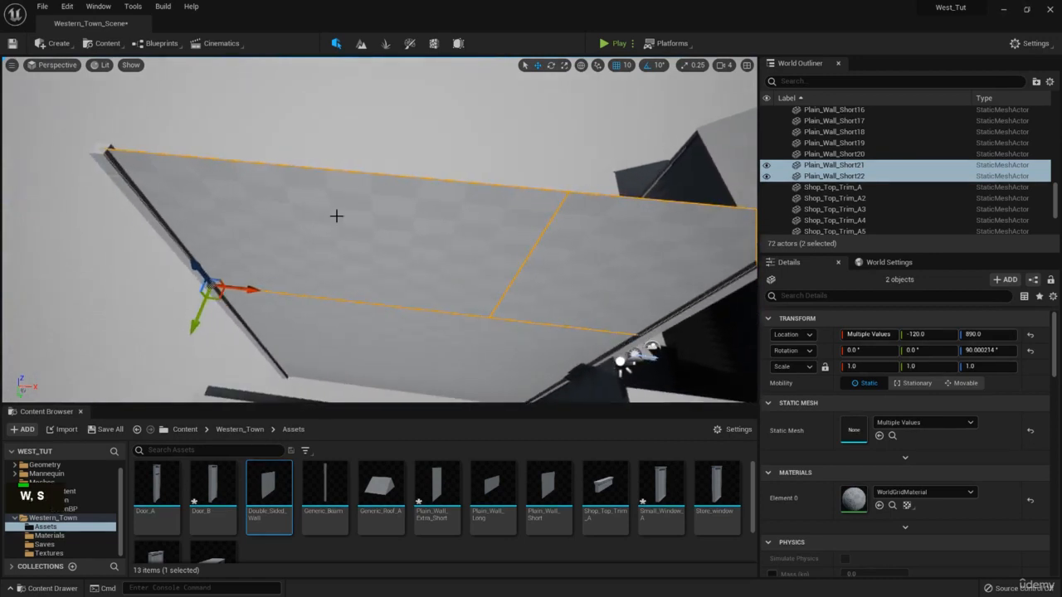
Duplicate the two upper panels and rotate the copies 180° to face backward.
key("ctrl+c")
key("ctrl+v")
key("e")
mouse_move(455, 359)
left_mouse_down()
mouse_move(535, 367)
mouse_move(444, 363)
left_mouse_up()
key("w")
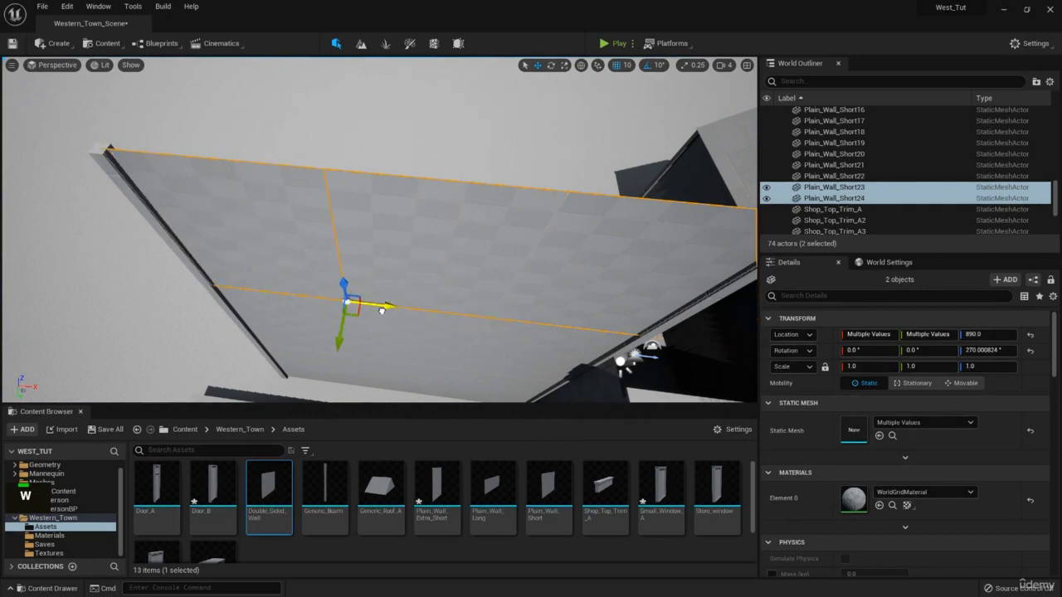
Nudge the reversed panels along Y so they sit behind the front panels.
key("d")
key("s")
right_click_drag(402, 309, 402, 309)
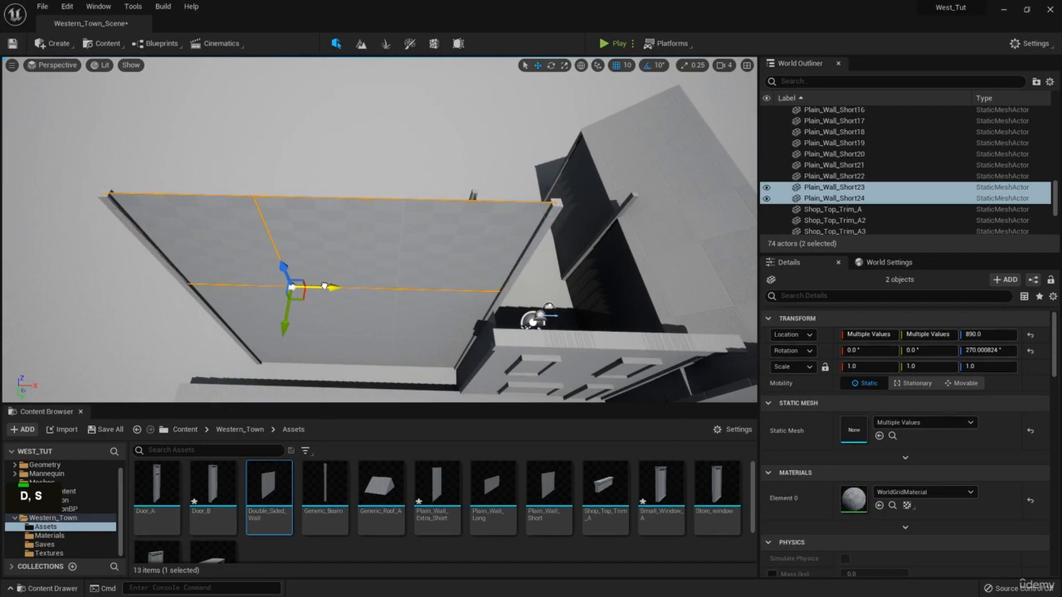
key("w")
right_click_drag(402, 309, 402, 310)
key("d")
key("q")
right_click_drag(388, 248, 388, 248)
left_click_drag(380, 239, 384, 241)
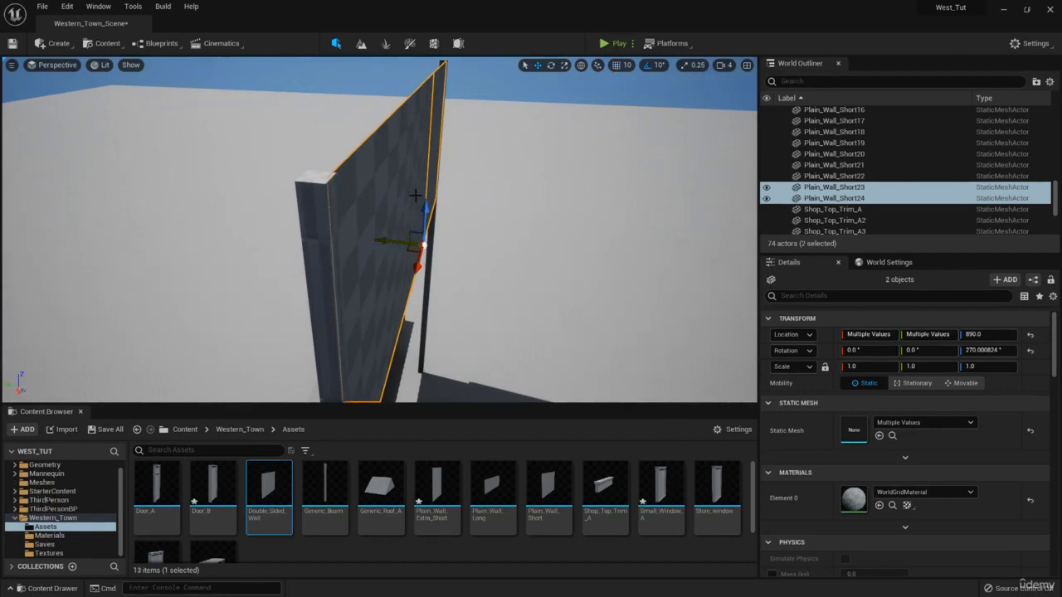
key("w")
right_click_drag(365, 209, 366, 209)
key("s")
key("d")
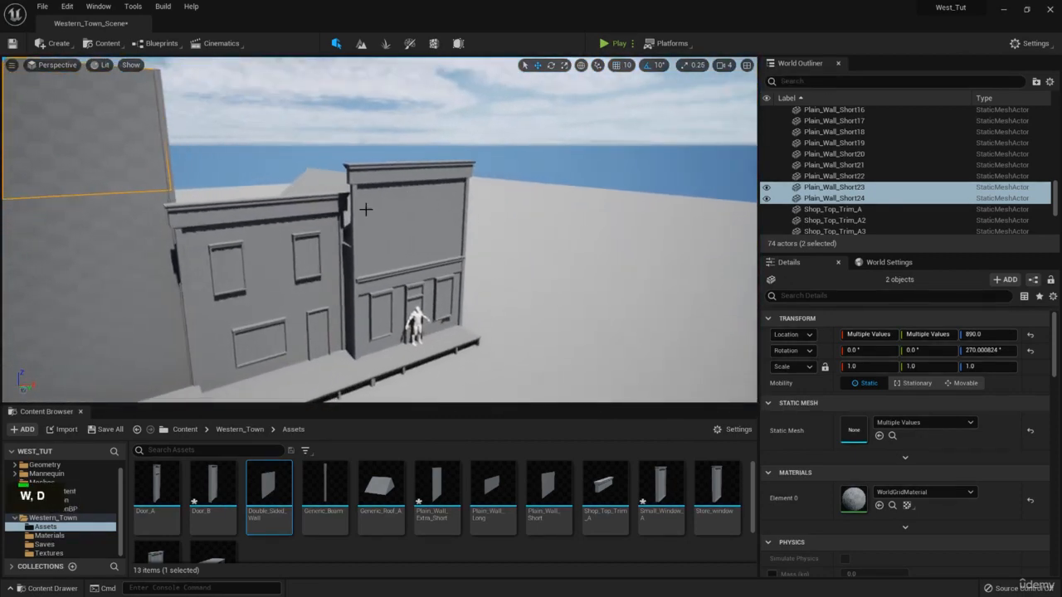
left_click(402, 205)
key("w")
key("d")
right_click_drag(464, 227, 465, 228)
key("d")
key("e")
key("s")
key("q")
key("w")
key("a")
key("d")
right_click_drag(273, 185, 263, 171)
key("a")
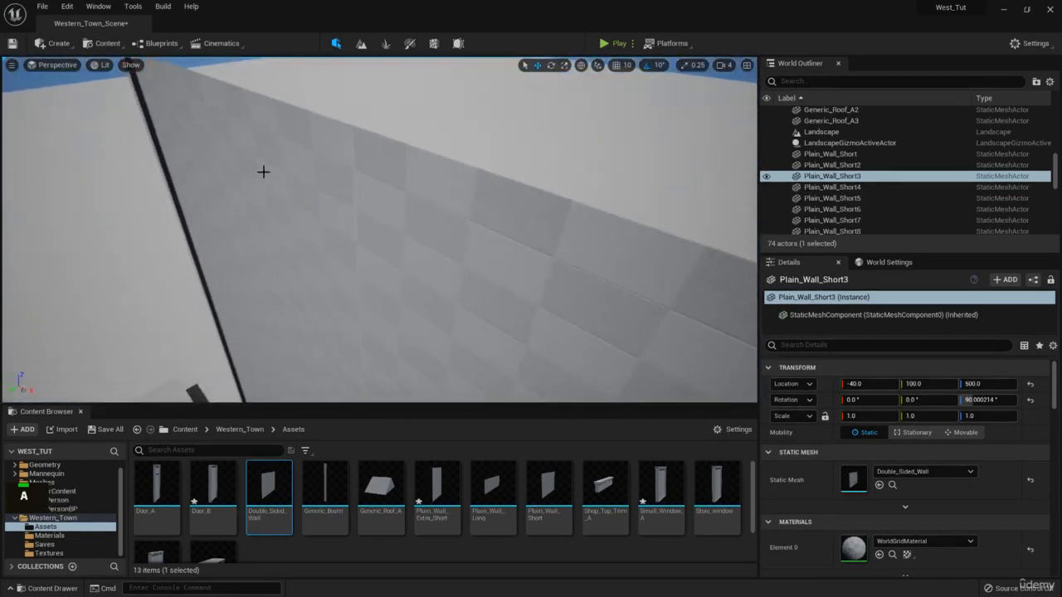
left_click(252, 142)
right_click_drag(372, 215, 438, 233)
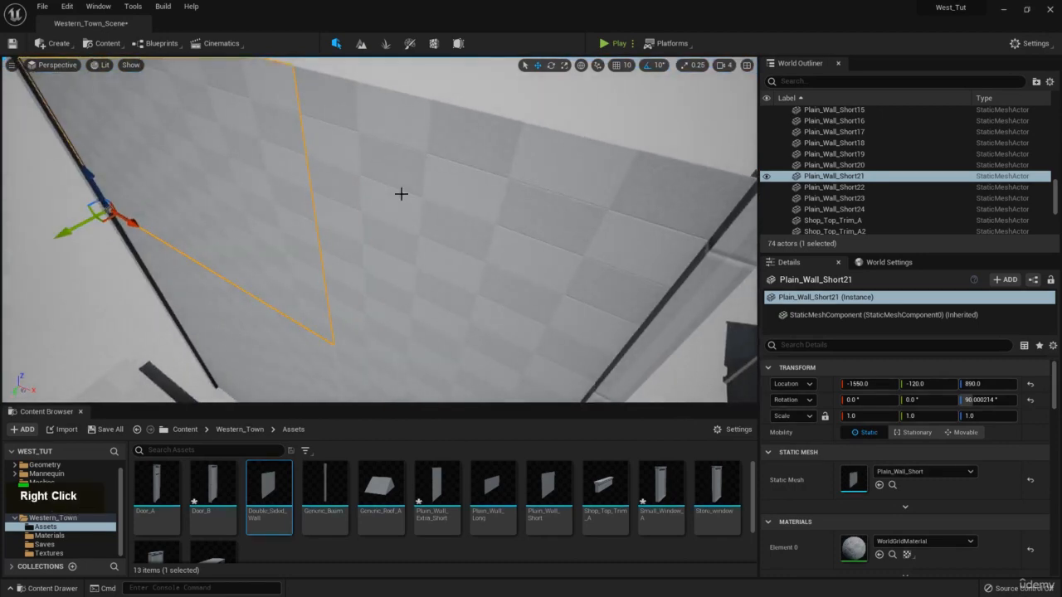
key("q")
right_click_drag(382, 190, 403, 236)
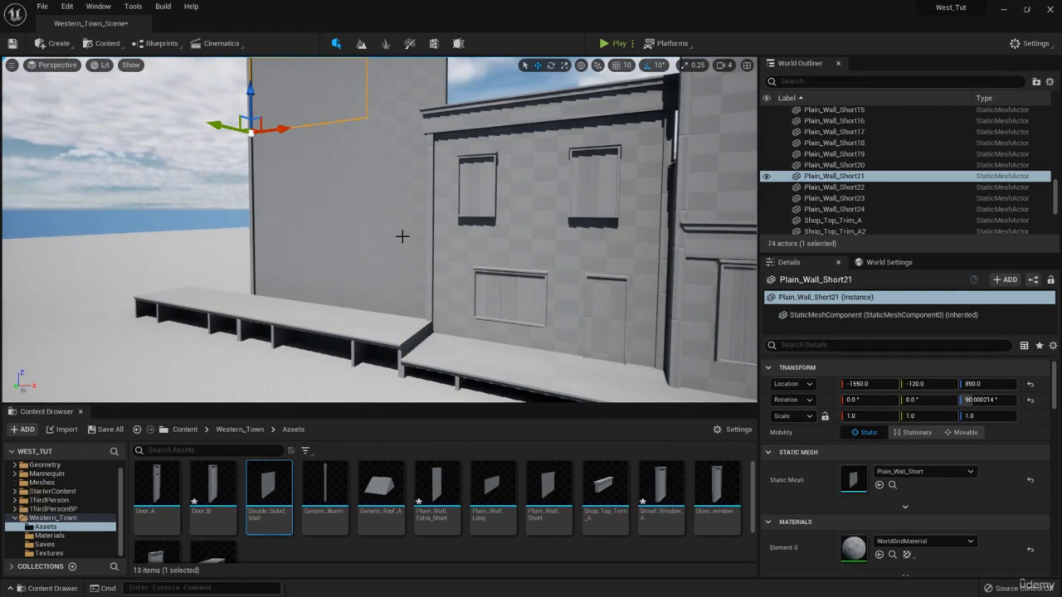
key("d")
key("w")
right_click_drag(403, 237, 592, 225)
left_click(553, 246)
key("a")
key("s")
key("w")
key("e")
Duplicate the gabled roof piece and slide the copy in line with the tall wall.
key("ctrl+c")
key("ctrl+v")
left_click_drag(575, 275, 289, 242)
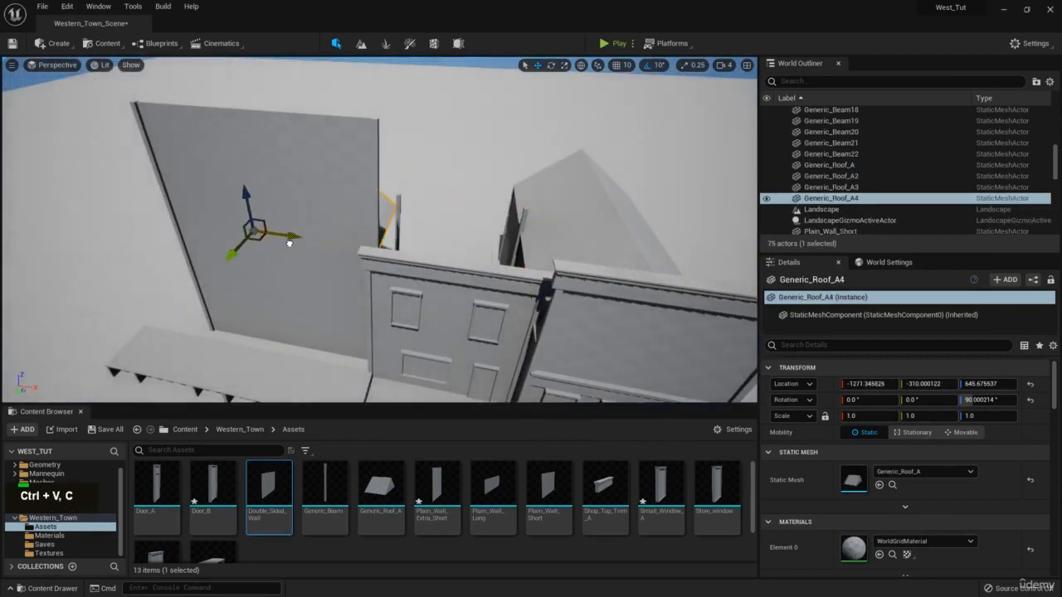
key("w")
right_click_drag(229, 240, 357, 264)
key("s")
right_click_drag(221, 287, 232, 285)
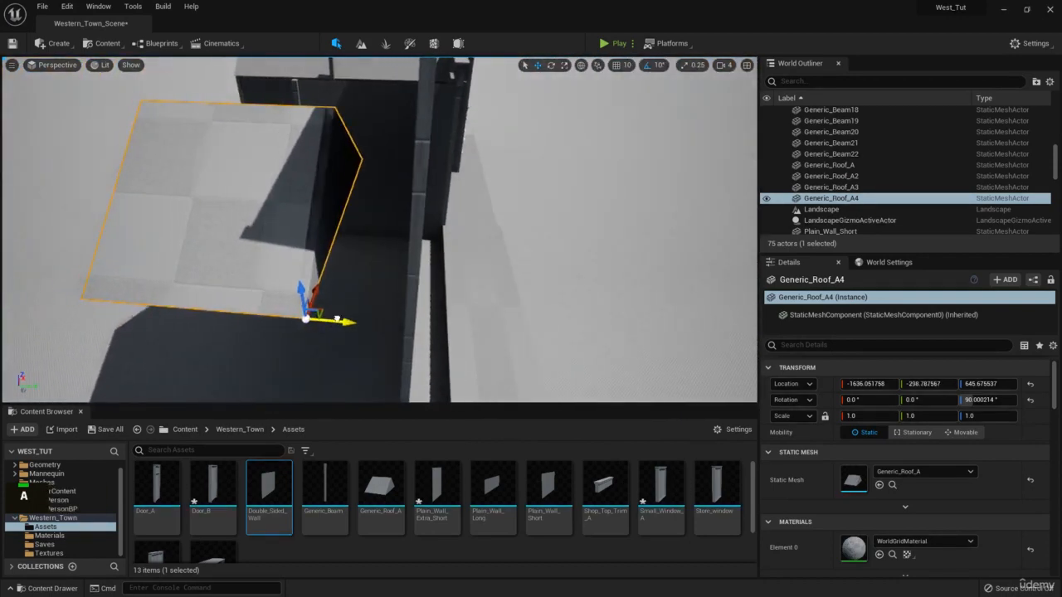
left_click_drag(314, 324, 437, 325)
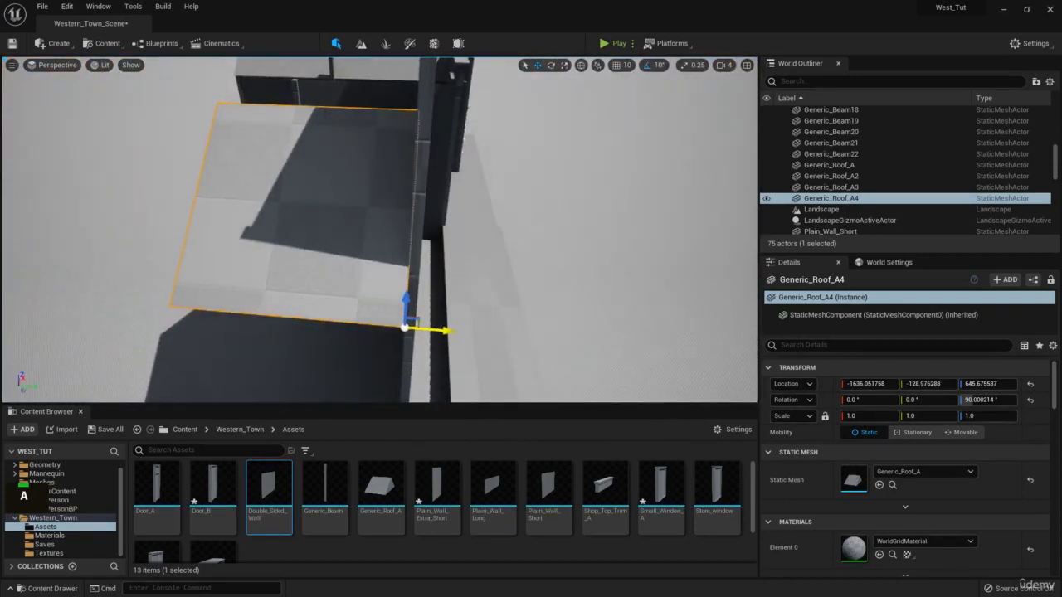
Push the roof copy against the tall wall, ending at X -1568.84, Y -128.98.
mouse_move(319, 212)
right_mouse_down()
mouse_move(282, 199)
mouse_move(319, 212)
right_mouse_up()
key("q")
left_click_drag(221, 182, 308, 192)
right_click_drag(308, 191, 207, 260)
key("e")
key("d")
key("s")
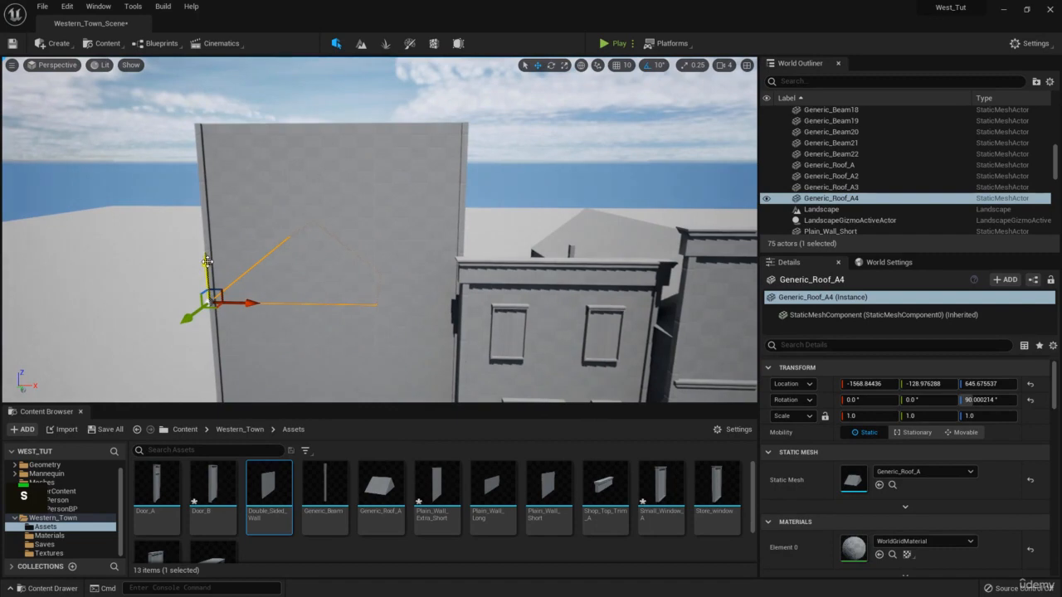
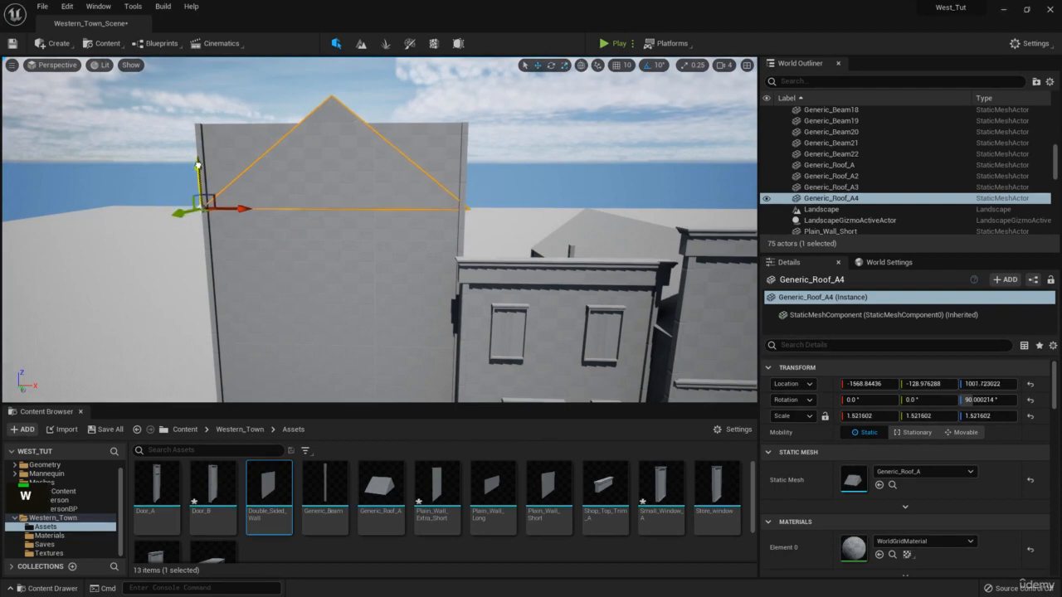
With grid snapping on, paste a copy of the roof piece and slide it along Y beside the original.
key("d")
right_click_drag(195, 192, 10, 208)
key("w")
key("e")
key("d")
left_click(620, 71)
right_click_drag(488, 138, 396, 157)
key("d")
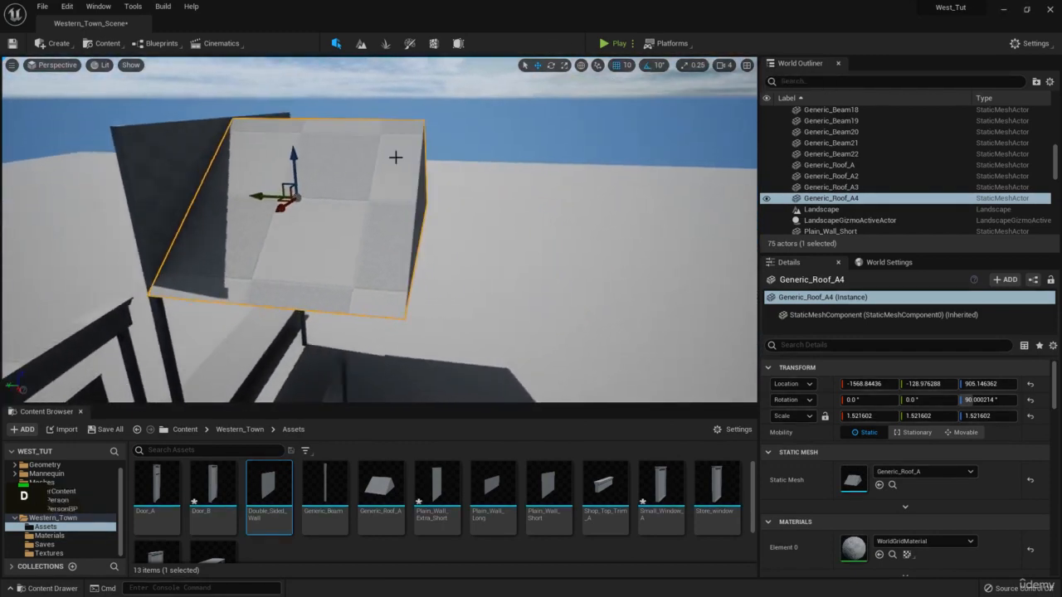
key("ctrl+c")
key("ctrl+v")
left_click_drag(262, 198, 392, 208)
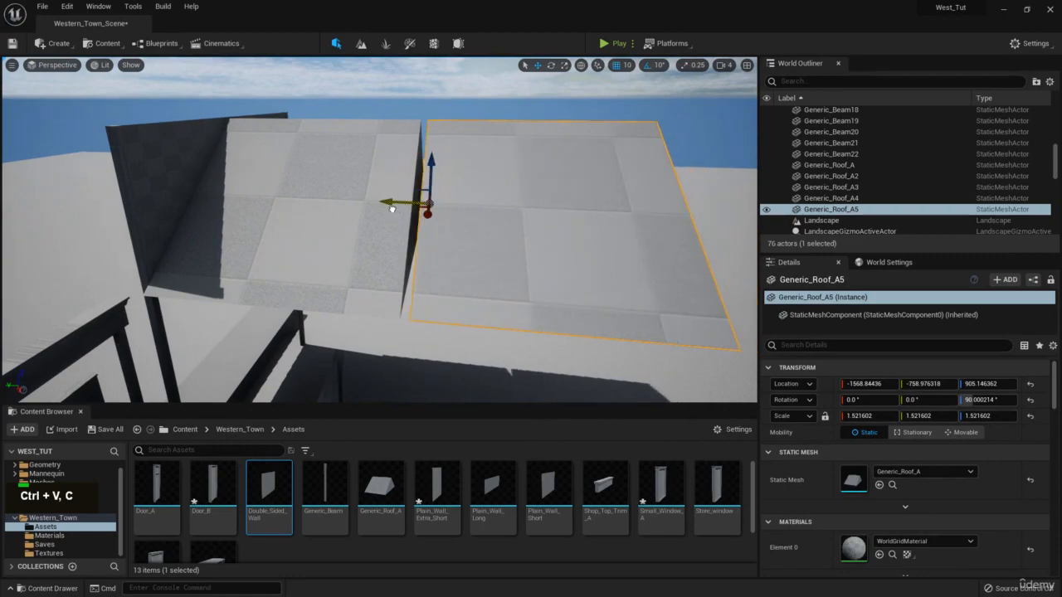
Fly in over the roof seam and select Generic_Roof_A4.
key("w")
mouse_move(442, 188)
right_mouse_down()
mouse_move(446, 149)
mouse_move(443, 190)
right_mouse_up()
left_click(446, 149)
key("w")
scroll(446, 150, "down", 2)
key("w")
key("e")
left_click(381, 178)
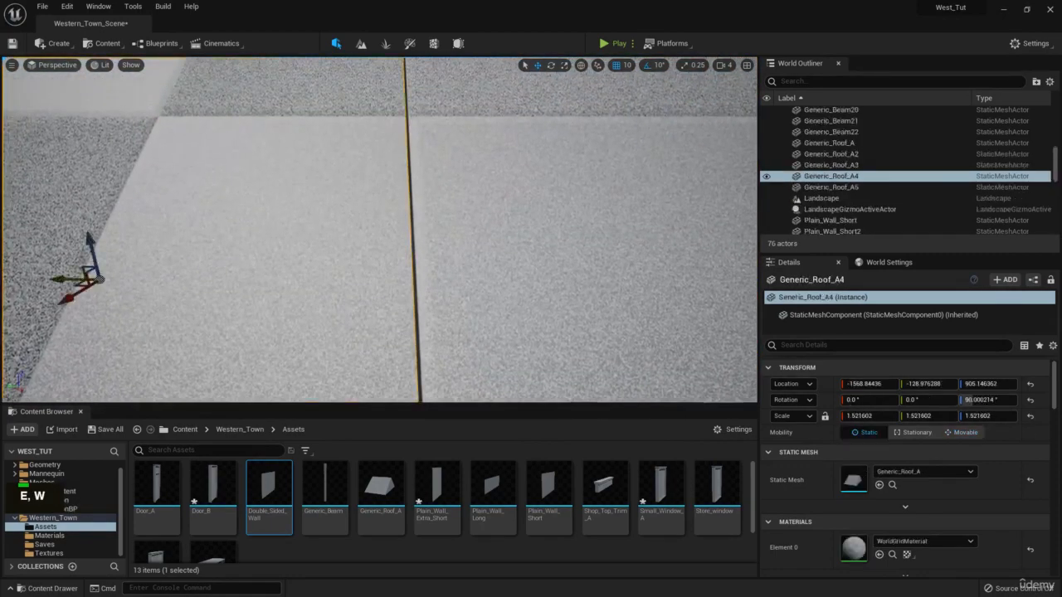
scroll(381, 179, "up", 2)
right_click_drag(381, 179, 355, 137)
key("a")
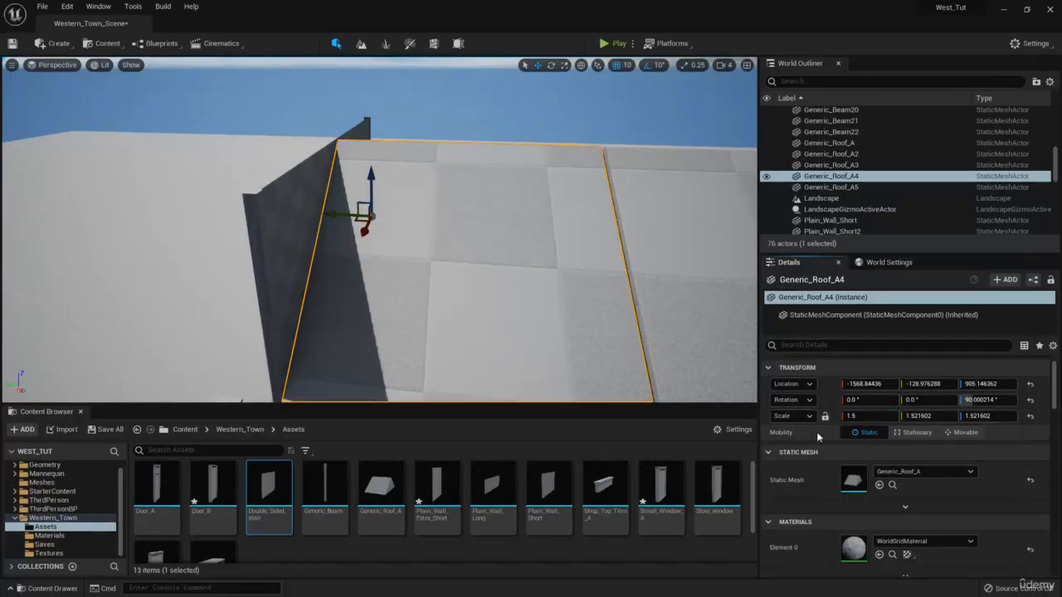
Undo the single-axis scale and scale Generic_Roof_A4 uniformly to 1.5.
key("ctrl+z")
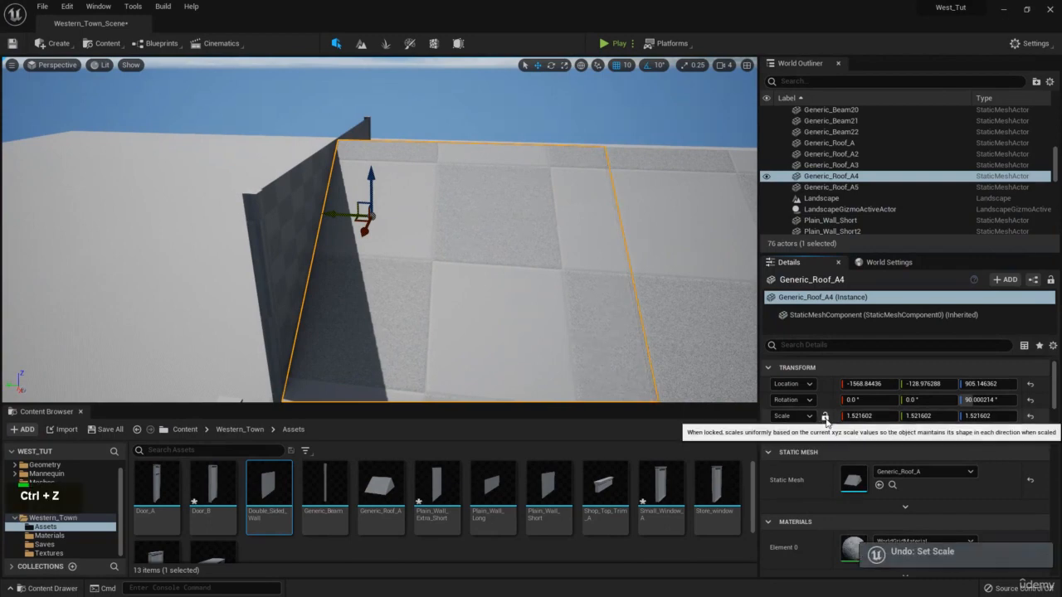
left_click(865, 418)
type("1.")
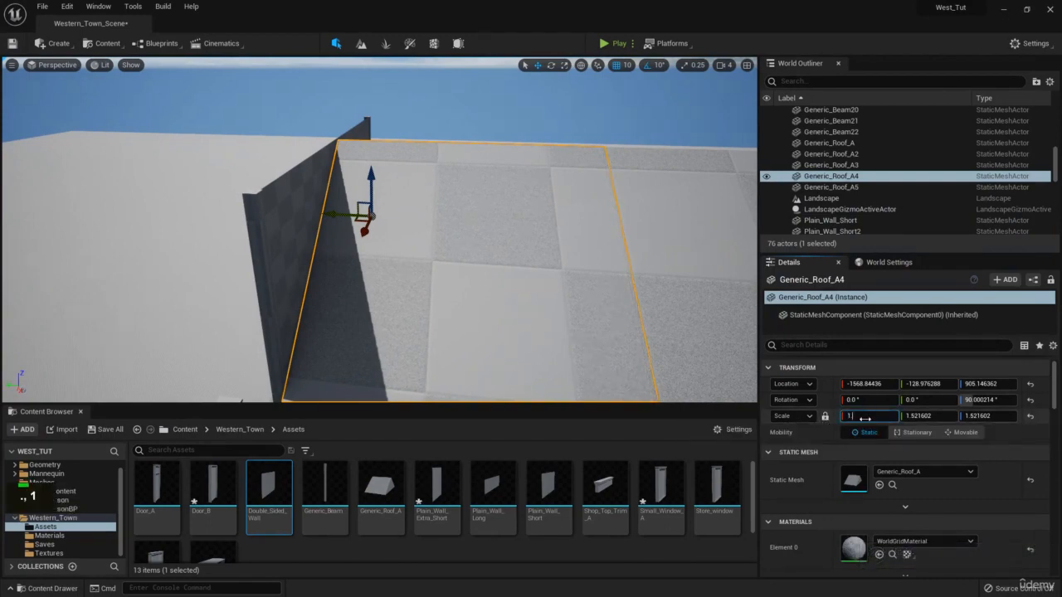
type("5")
key("Return")
Delete the outdated copy Generic_Roof_A5 and paste a fresh copy of the resized roof beside it along Y.
key("a")
right_click_drag(443, 209, 527, 261)
key("e")
key("d")
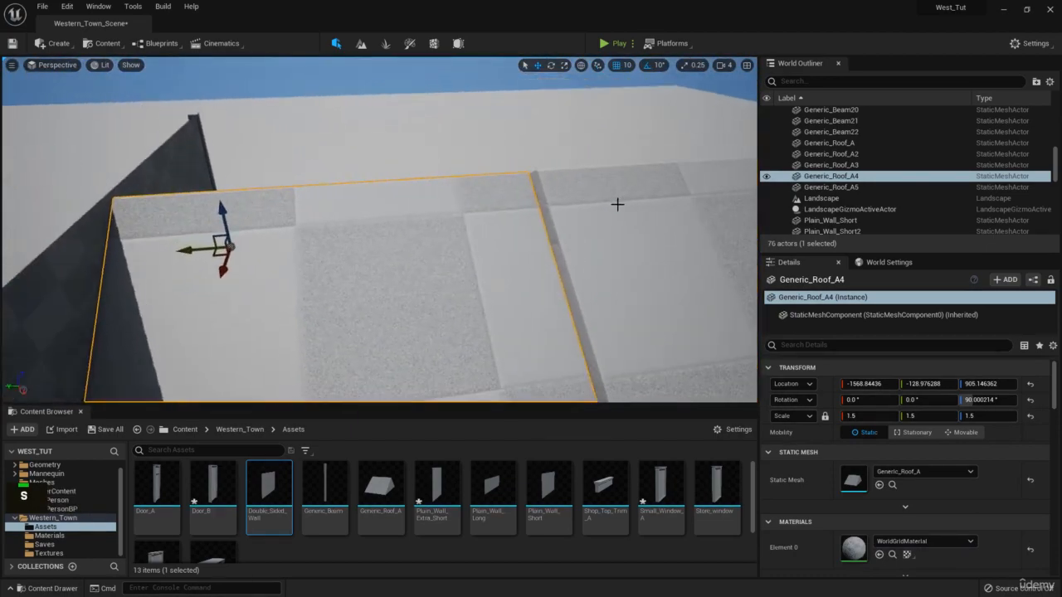
left_click(617, 204)
key("Delete")
left_click(420, 227)
mouse_move(420, 227)
right_mouse_down()
mouse_move(390, 282)
mouse_move(431, 216)
right_mouse_up()
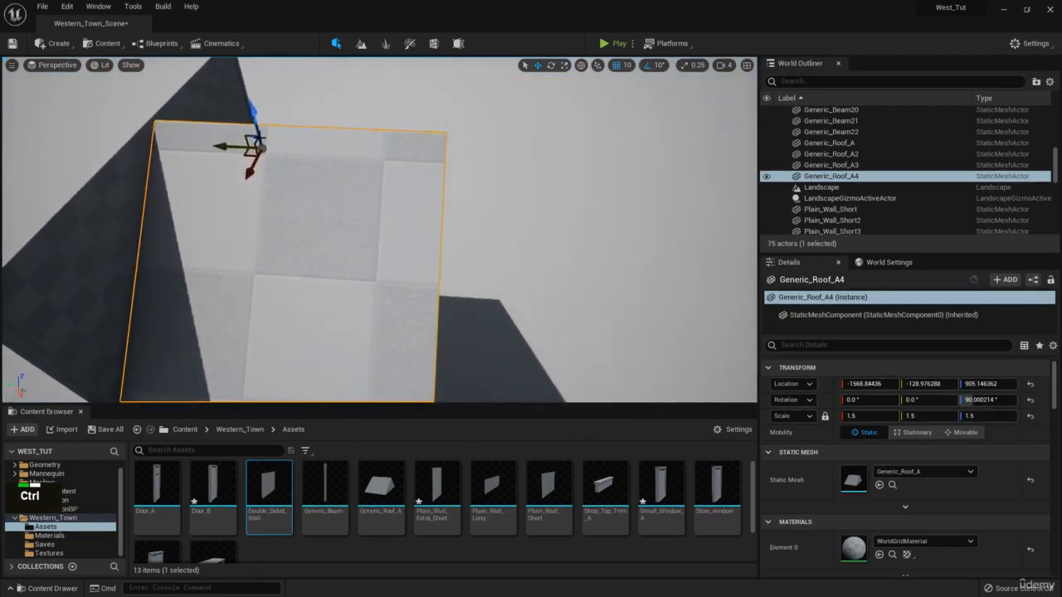
key("ctrl+c")
key("ctrl+v")
left_click_drag(217, 148, 389, 159)
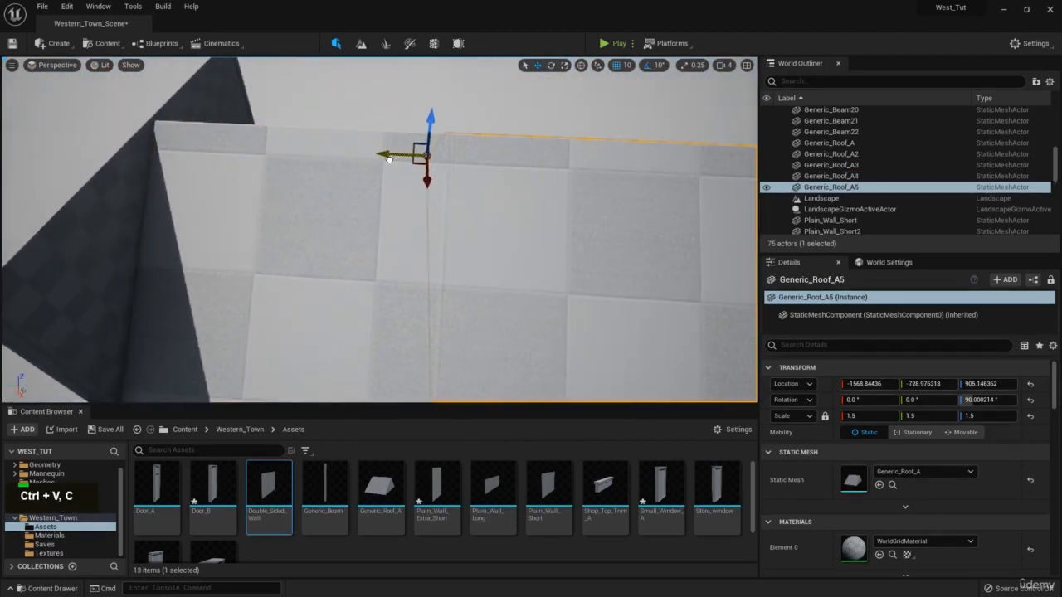
left_click(450, 95)
Pull back to view the whole roof and reselect Generic_Roof_A4.
right_click_drag(407, 232, 394, 250)
key("q")
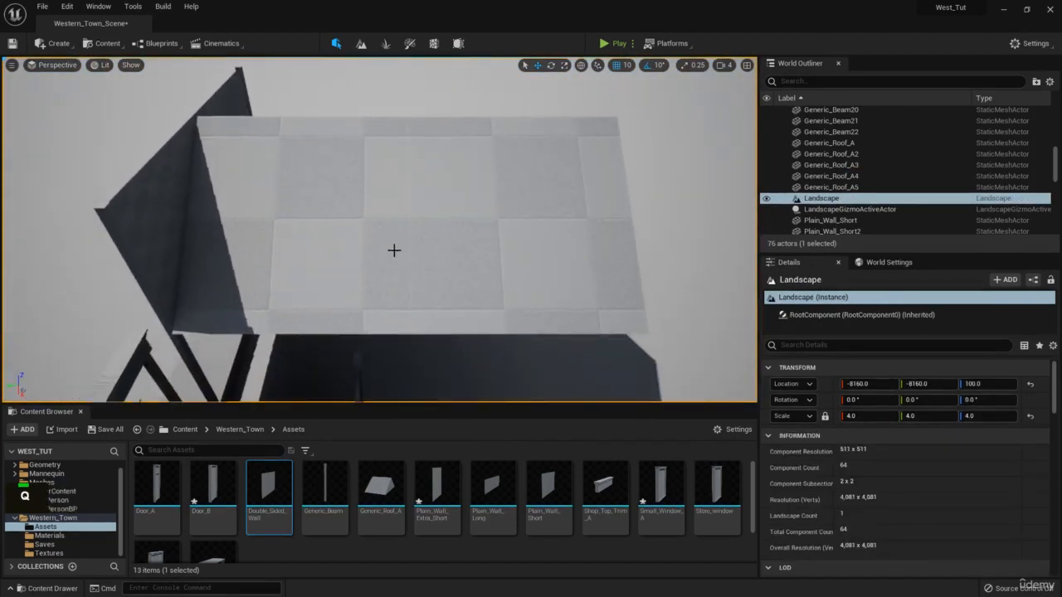
left_click(332, 216)
right_click_drag(331, 215, 434, 202)
Select walls Plain_Wall_Short17 and Plain_Wall_Short18 and paste copies of both.
key("a")
key("w")
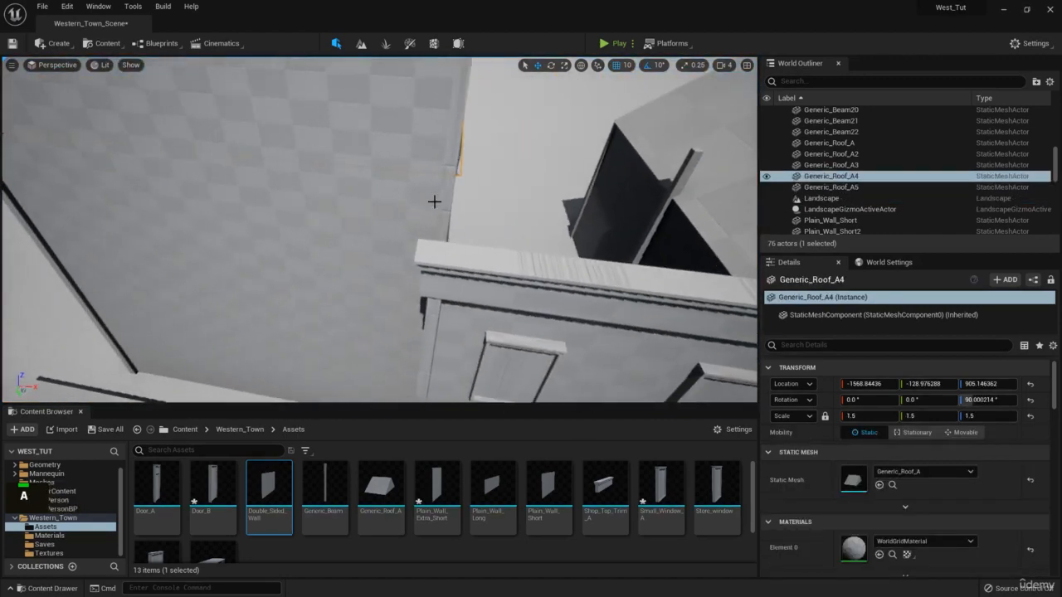
left_click(365, 258)
key("a")
right_click_drag(366, 258, 308, 261)
left_click(270, 222)
left_click(291, 260, "ctrl")
key("d")
key("ctrl+c")
key("ctrl+v")
Rotate the wall copies by -90° and slide them along the building.
key("e")
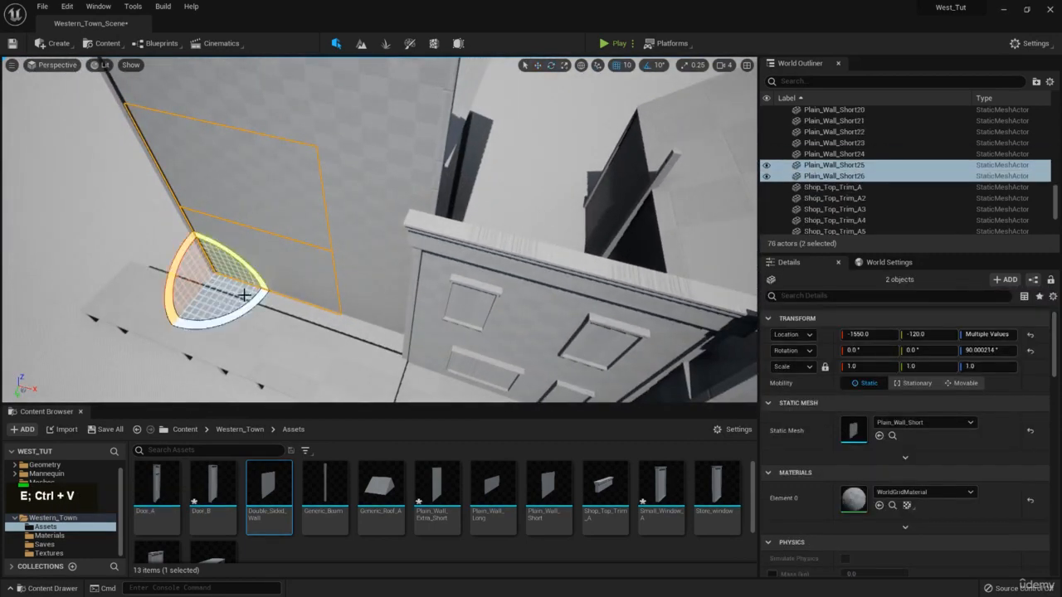
right_click_drag(432, 349, 497, 360)
key("w")
key("a")
key("w")
left_click_drag(239, 271, 451, 341)
key("w")
right_click_drag(455, 341, 388, 399)
key("d")
key("s")
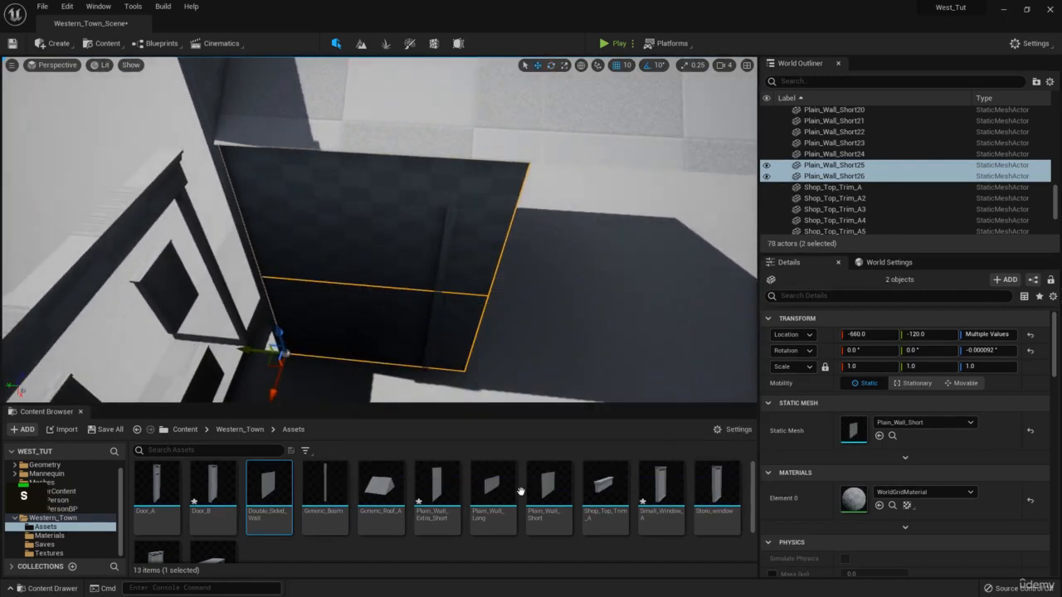
Swap the copies' static mesh to Plain_Wall_Long.
left_click_drag(493, 489, 855, 430)
key("d")
right_click_drag(316, 365, 583, 263)
key("e")
scroll(349, 386, "up", 2)
key("e")
Paste two more long walls and slide them along X to the other end.
key("ctrl+c")
key("ctrl+v")
left_click_drag(550, 232, 398, 267)
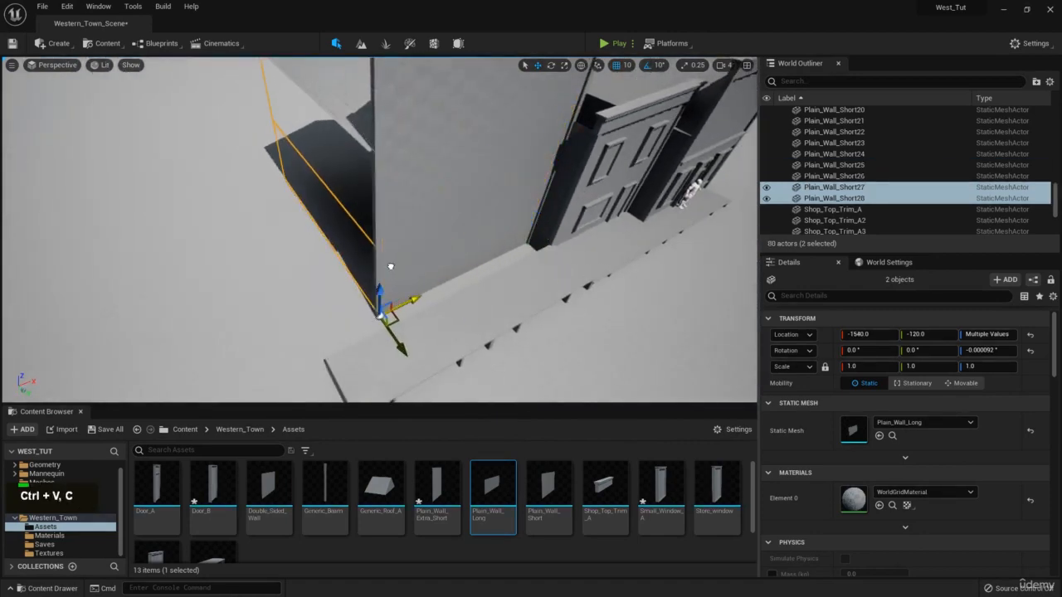
right_click_drag(388, 266, 434, 343)
key("w")
Turn the new long walls 180° and slide them along Y to the far side.
key("e")
key("a")
key("s")
left_click_drag(413, 257, 368, 374)
key("w")
key("a")
right_click_drag(456, 303, 497, 303)
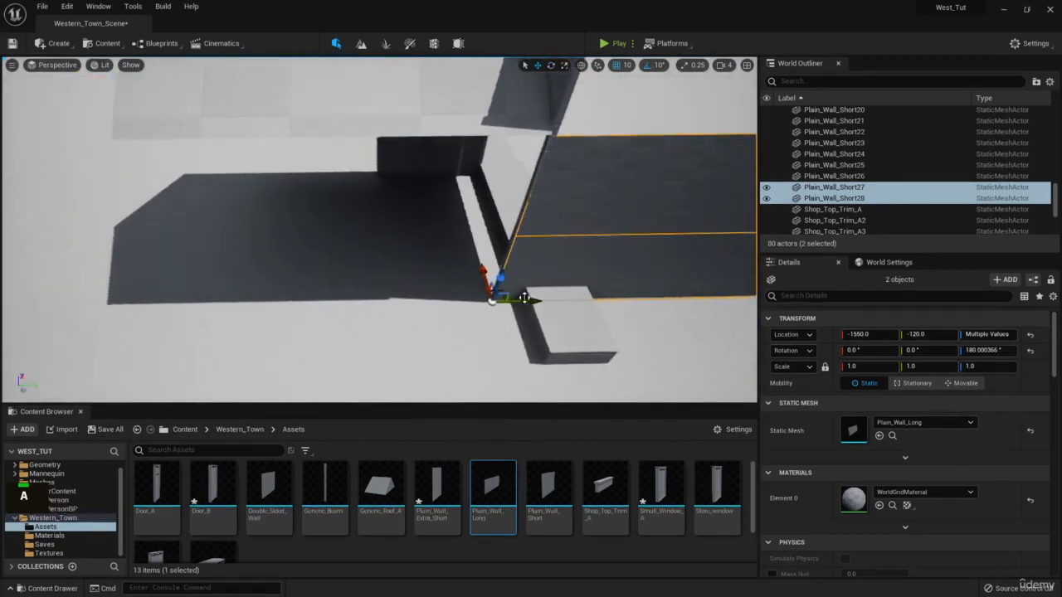
left_click_drag(535, 300, 255, 297)
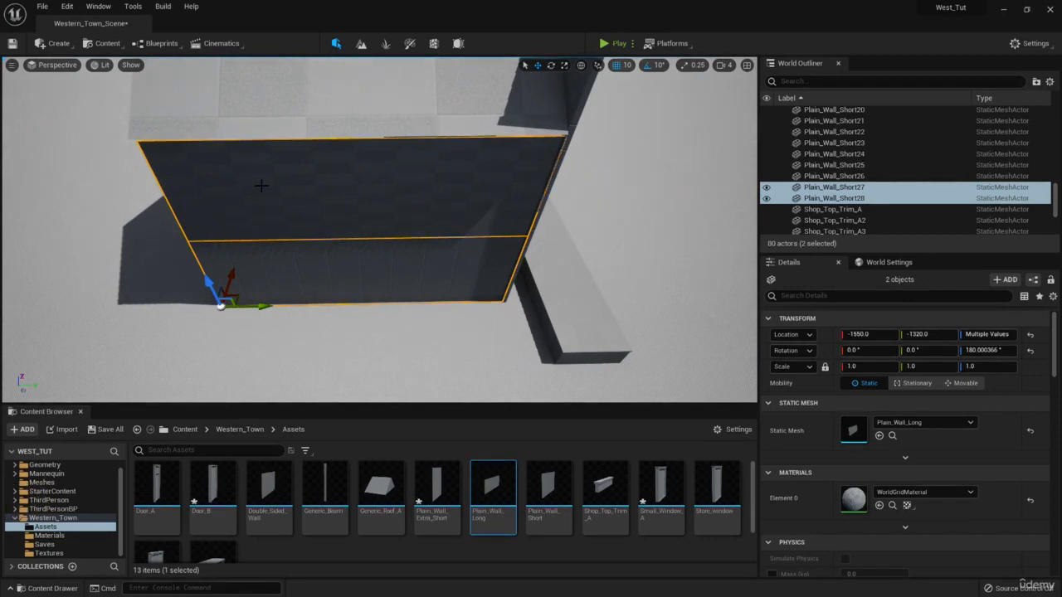
Fly around the new walls from several angles to check their fit.
key("w")
right_click_drag(328, 189, 363, 275)
key("q")
key("a")
key("e")
key("w")
key("s")
key("d")
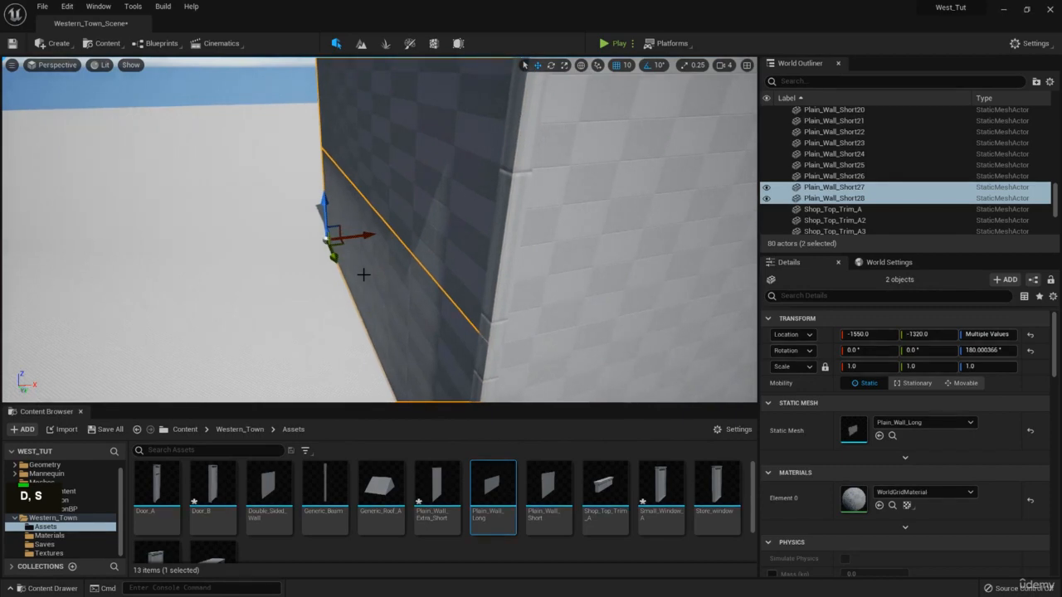
Select both roof pieces, Generic_Roof_A4 and Generic_Roof_A5.
key("s")
right_click_drag(428, 257, 457, 185)
key("w")
left_click(455, 178)
key("w")
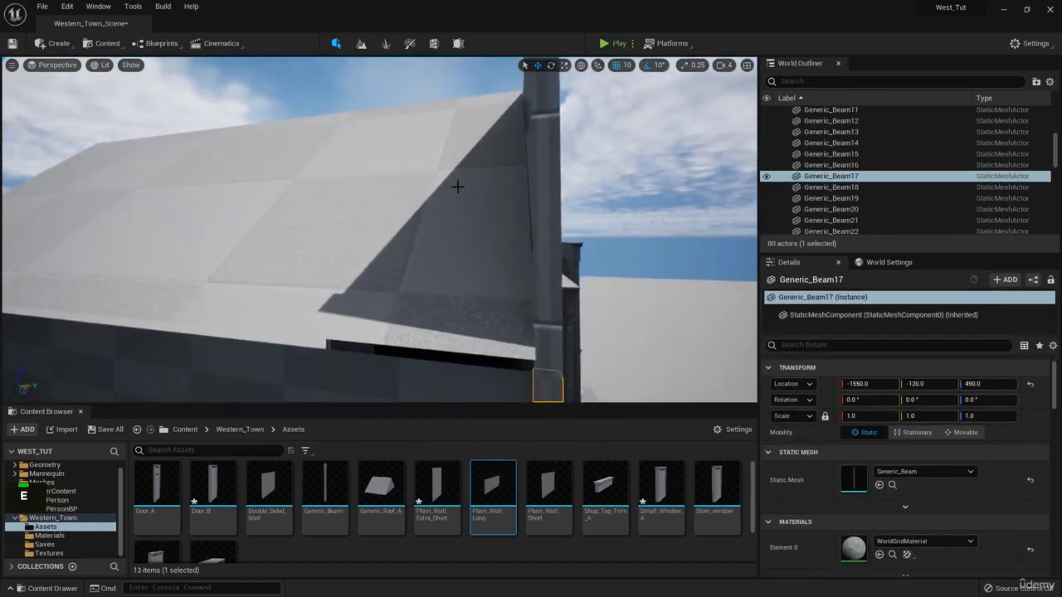
left_click(458, 185)
left_click(138, 202, "ctrl")
Lower both roof pieces onto the walls, to Z 885.53.
key("q")
right_click_drag(150, 168, 150, 141)
key("w")
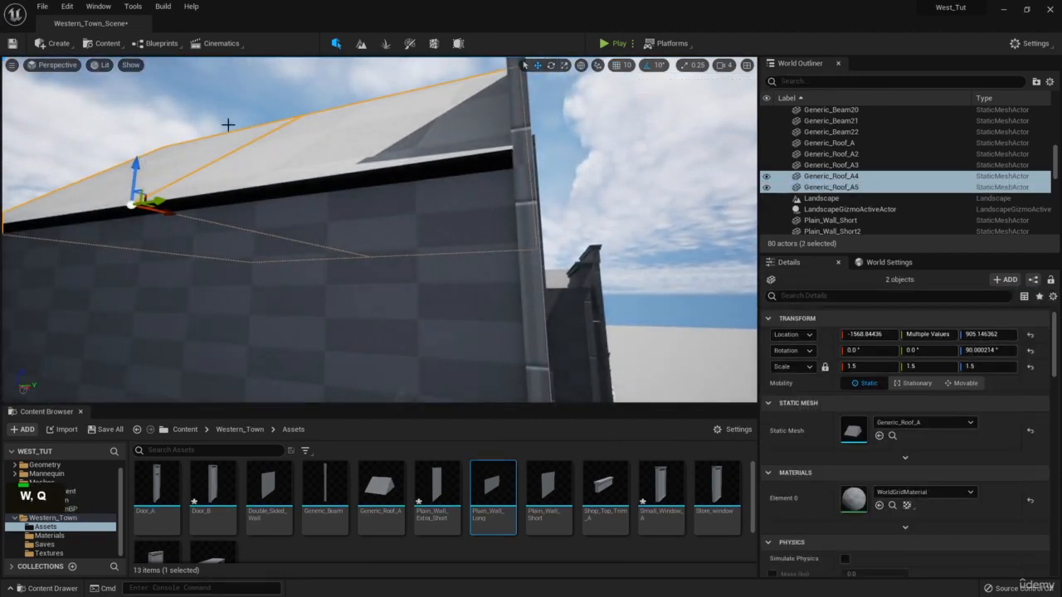
left_click_drag(139, 163, 138, 175)
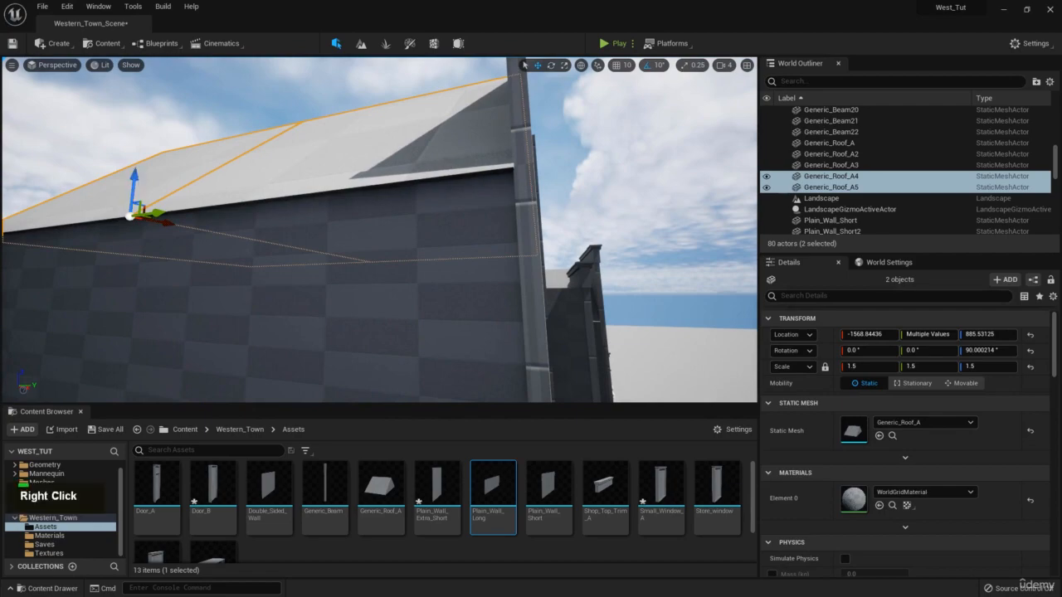
Deselect the roofs and fly around to the shopfront trim.
key("w")
mouse_move(453, 109)
right_mouse_down()
mouse_move(464, 120)
mouse_move(481, 115)
mouse_move(445, 109)
mouse_move(448, 126)
mouse_move(439, 111)
mouse_move(461, 94)
right_mouse_up()
key("s")
left_click(453, 109)
key("w")
key("e")
scroll(448, 126, "down", 1)
Pull back to see the whole building, then fly down over the walkway.
key("w")
key("q")
key("s")
key("e")
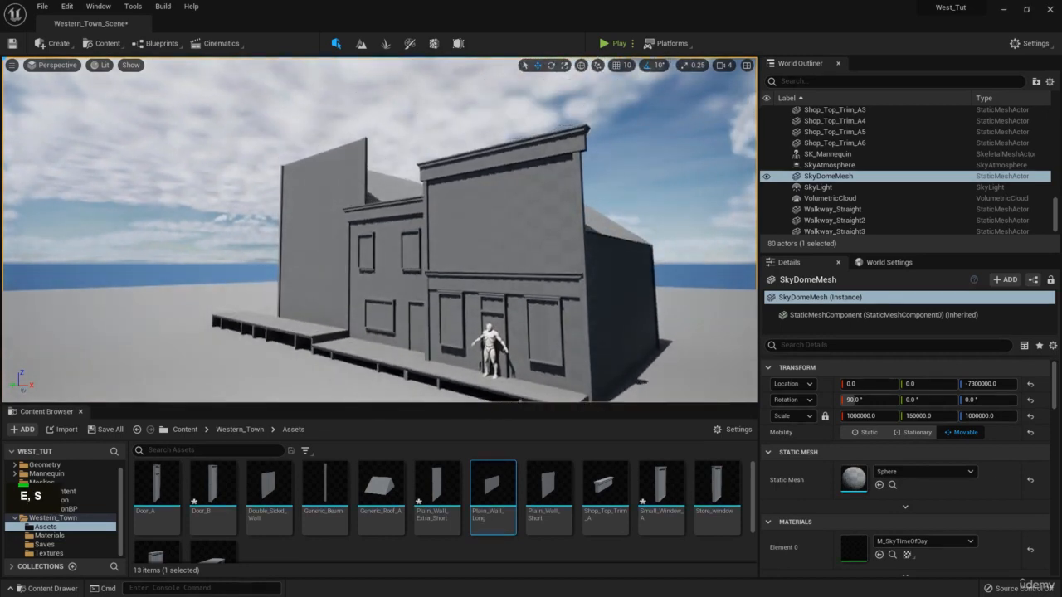
mouse_move(390, 147)
right_mouse_down()
mouse_move(412, 199)
mouse_move(403, 155)
right_mouse_up()
key("w")
key("a")
key("s")
key("w")
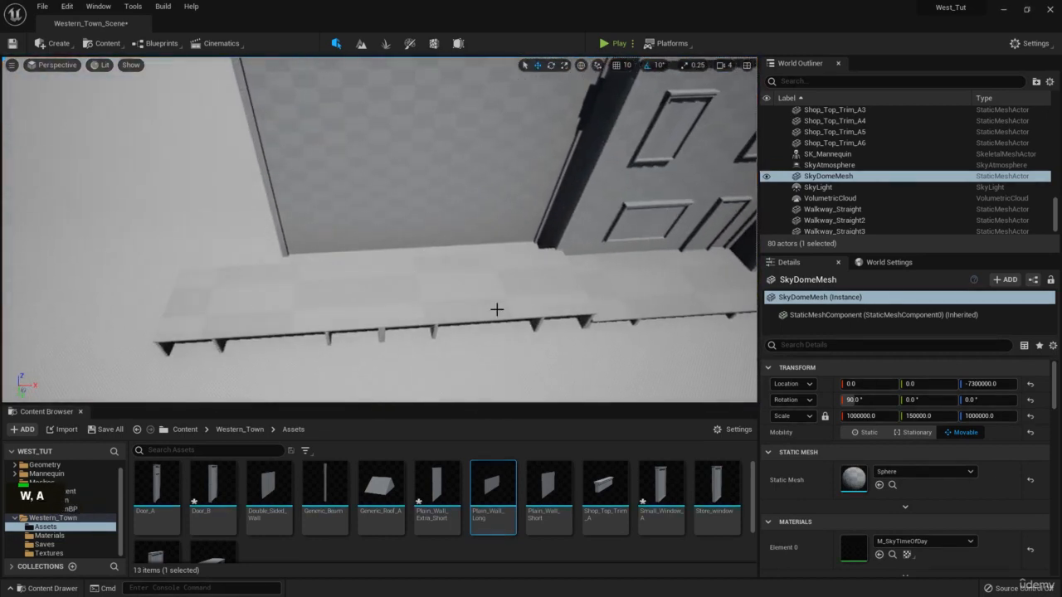
Select walkway pieces Walkway_Straight3 and Walkway_Straight4.
left_click(496, 298)
right_click_drag(496, 299, 486, 306)
key("w")
right_click_drag(435, 227, 440, 170)
left_click(418, 290, "ctrl")
Rise toward the rooftops and compare the scene against the western-town reference photo.
key("w")
key("e")
right_click_drag(445, 357, 454, 336)
key("q")
right_click_drag(1061, 141, 796, 132)
scroll(730, 129, "up", 3)
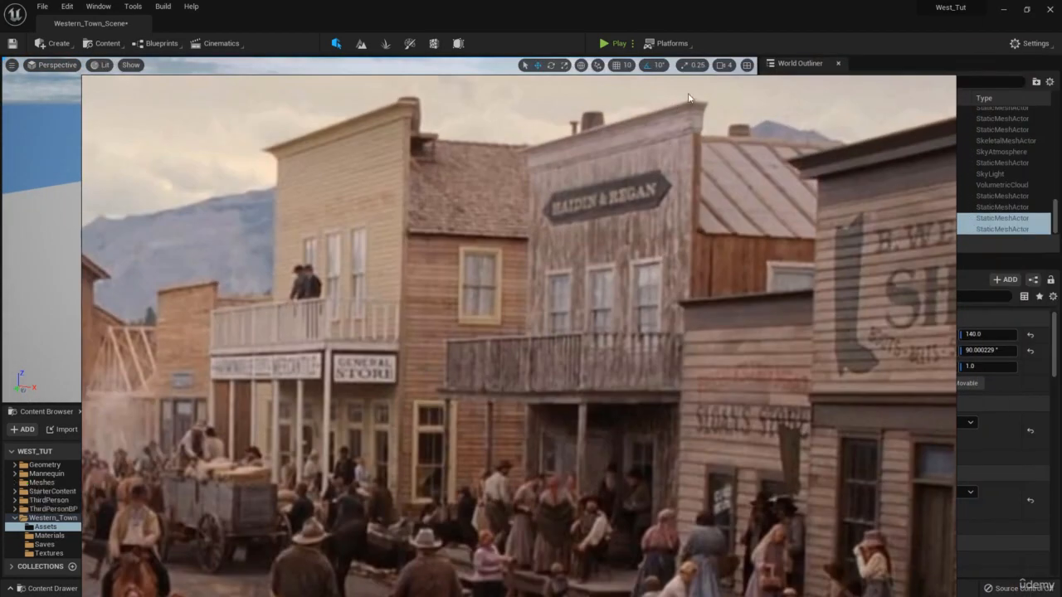
right_click_drag(687, 98, 1061, 149)
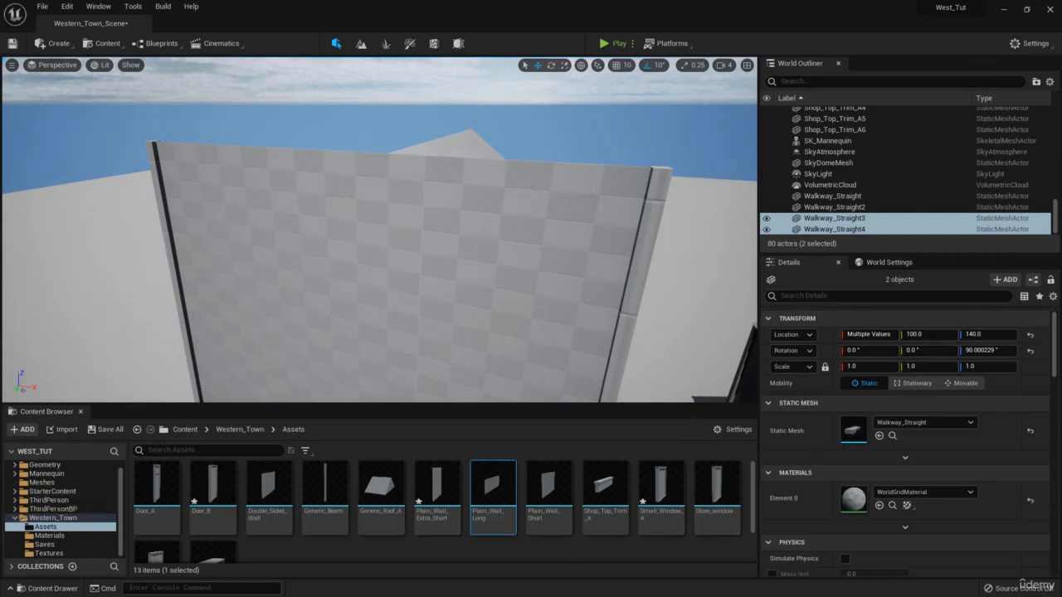
In Blender, exclude the Plain_Wall_Extra_Short collection, then look along the storefront in Unreal.
key("alt+Tab")
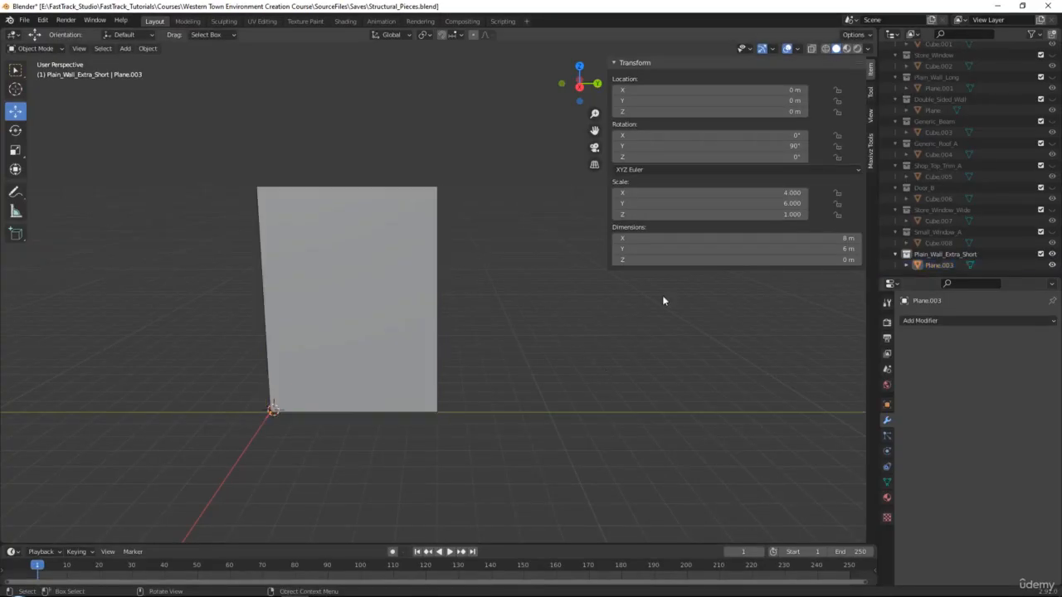
left_click(1042, 254)
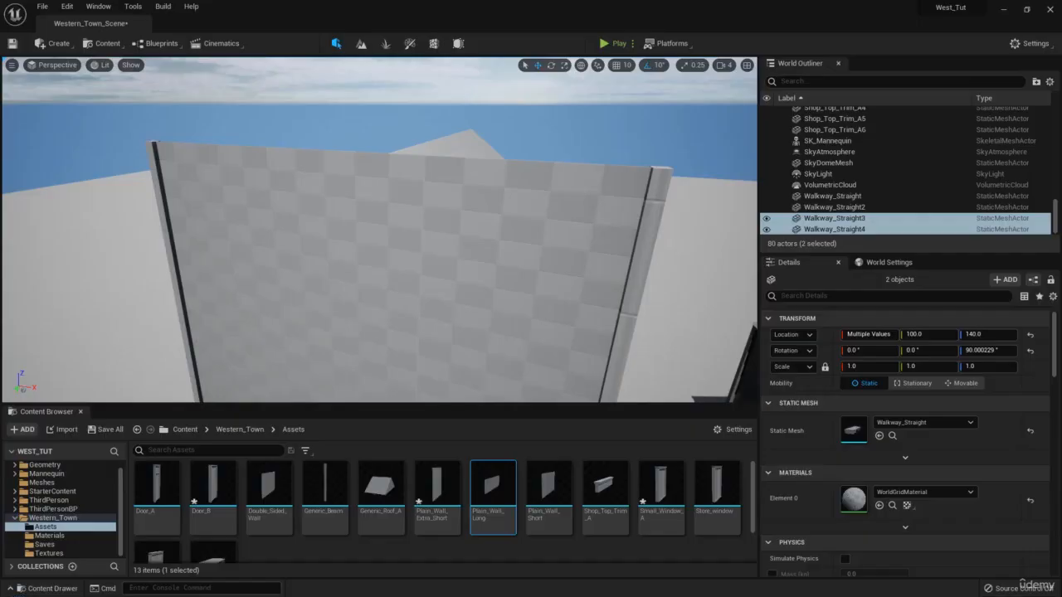
right_click_drag(379, 230, 290, 219)
key("d")
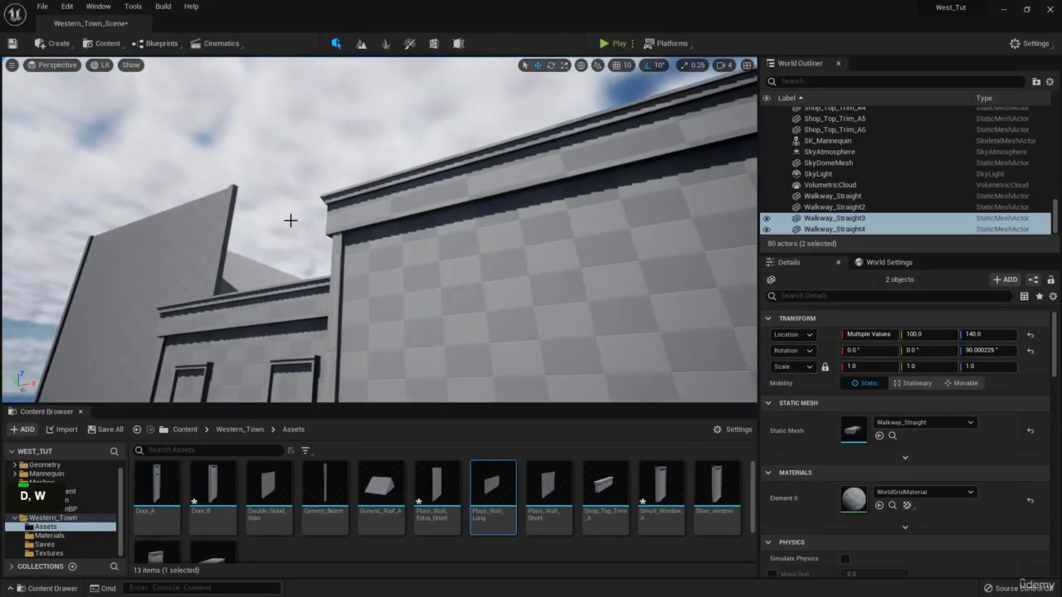
right_click_drag(681, 241, 569, 239)
Unhide the Shop_Top_Trim_A cornice piece in the Outliner.
key("a")
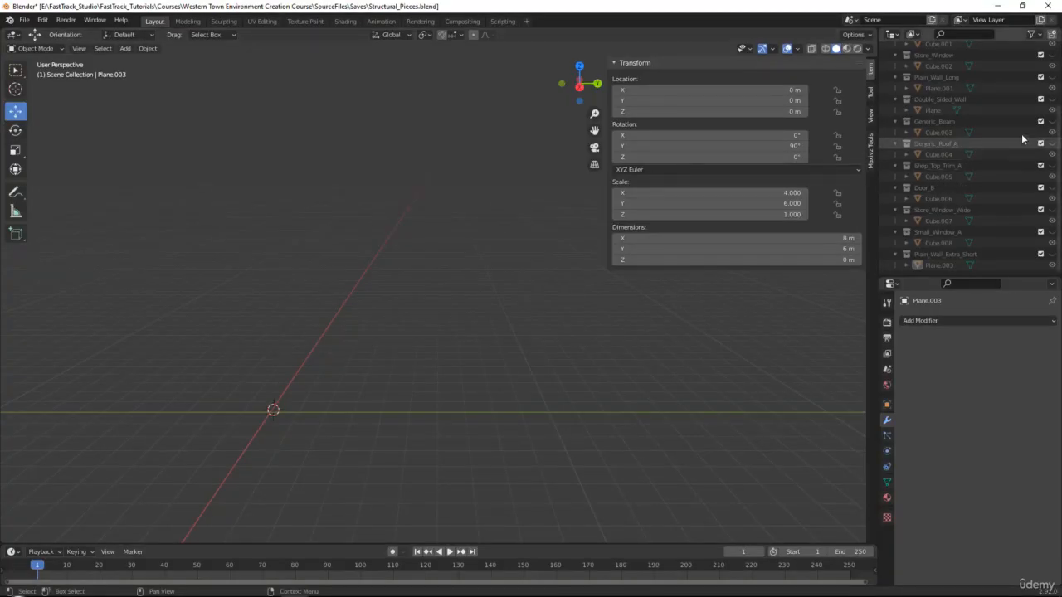
scroll(1033, 116, "up", 4)
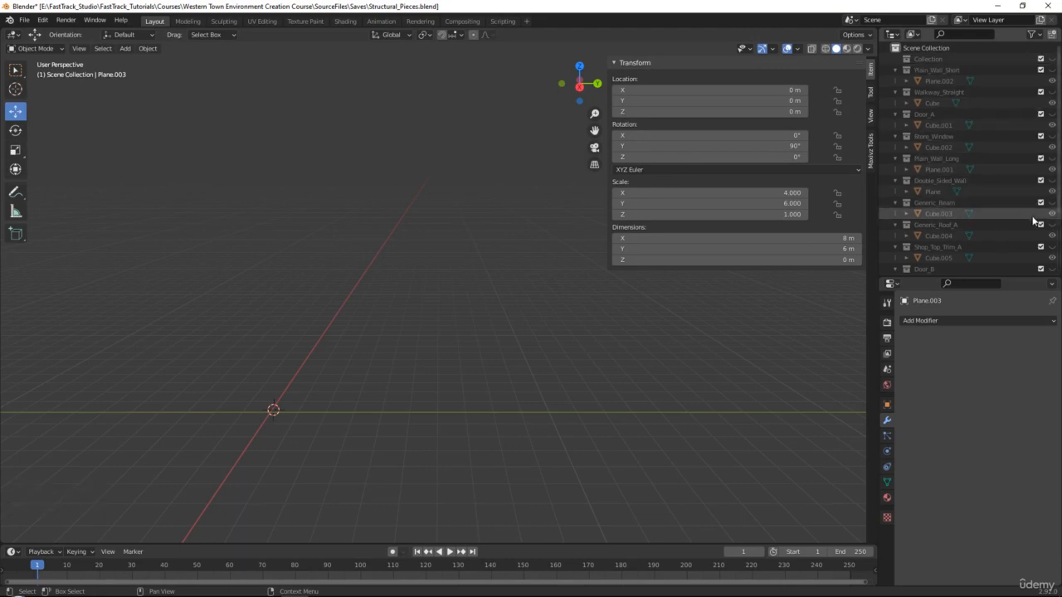
scroll(603, 253, "up", 1)
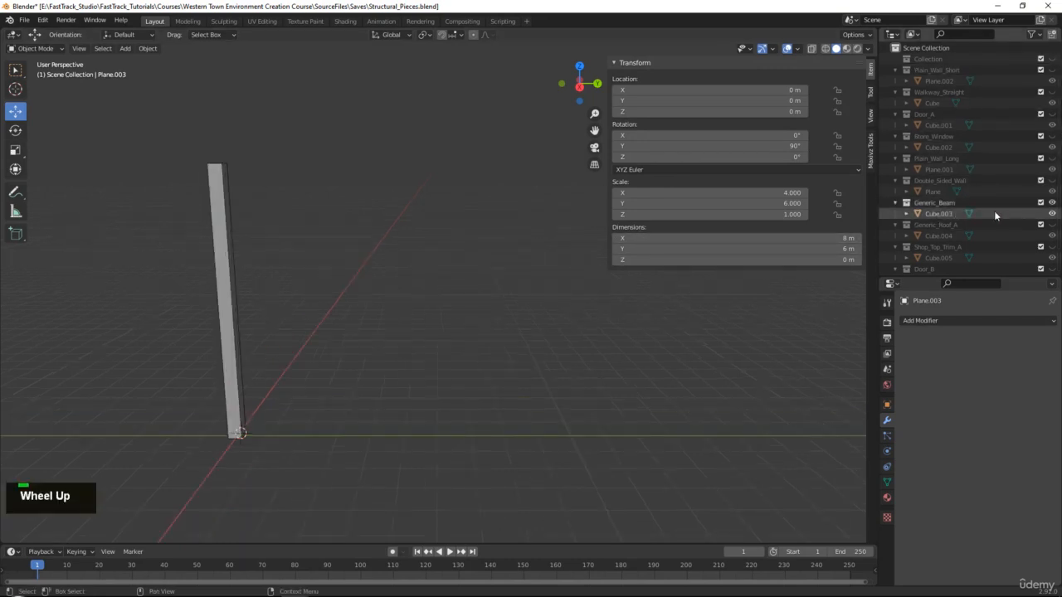
left_click(1052, 224)
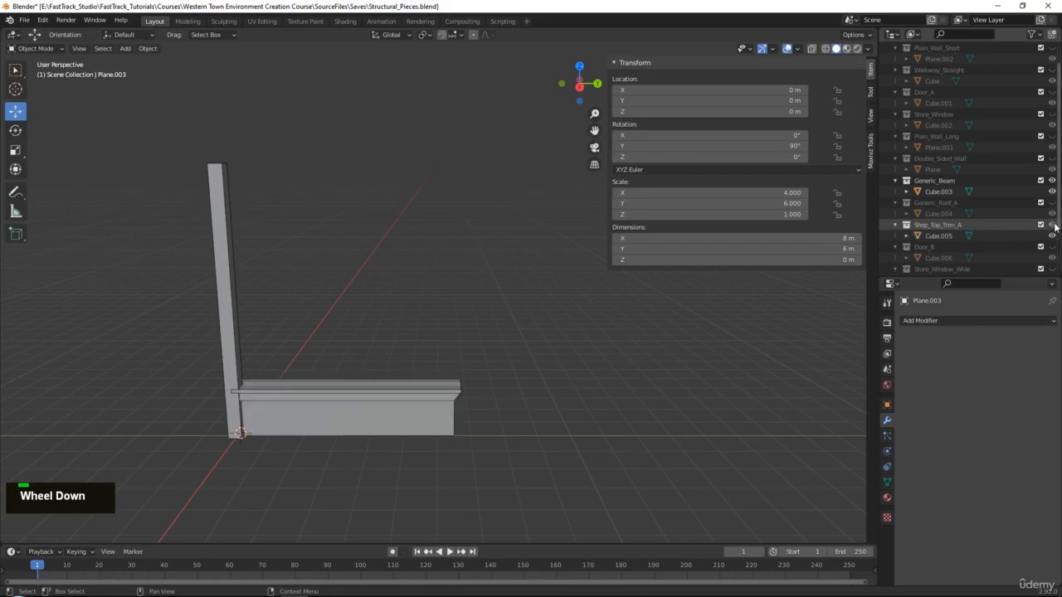
Check the old-west storefront reference photo, play the animation and reset the timeline to frame 0.
middle_click_drag(407, 319, 253, 433)
right_click_drag(1061, 340, 543, 382)
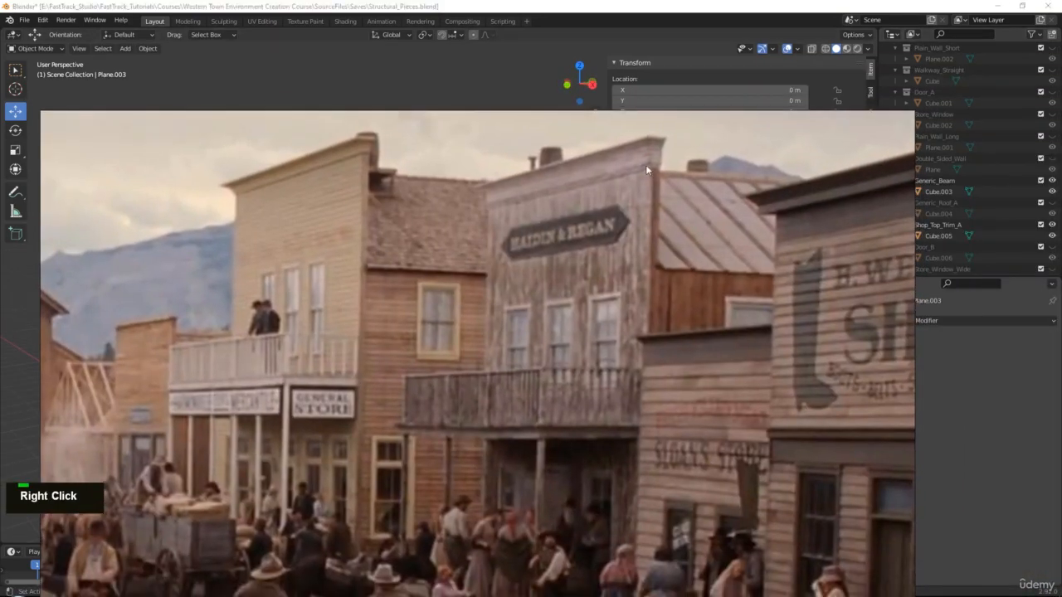
right_click_drag(507, 219, 1061, 228)
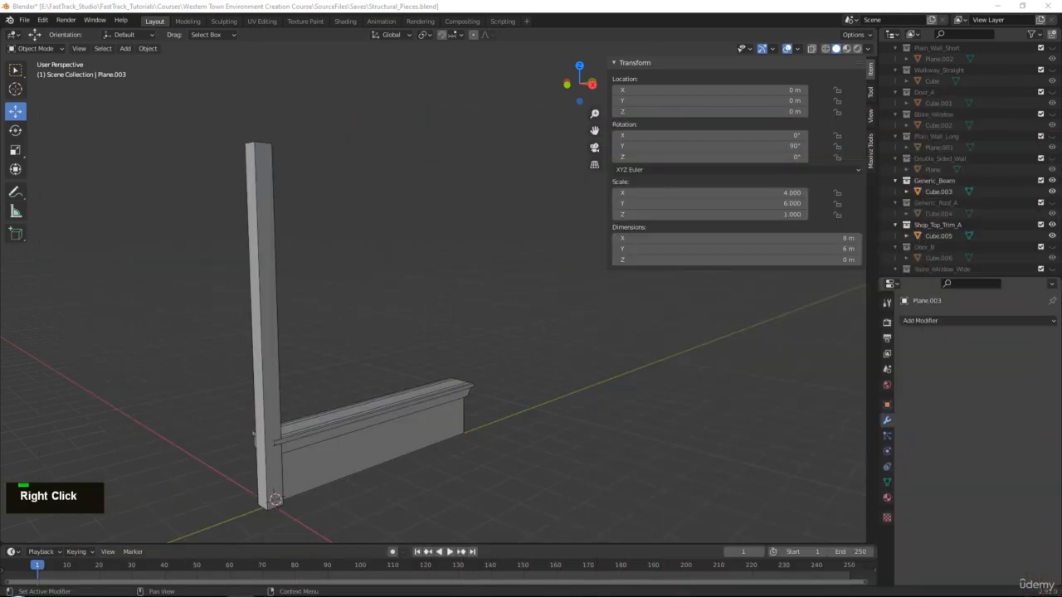
middle_click_drag(537, 322, 579, 286)
key("space")
key("space")
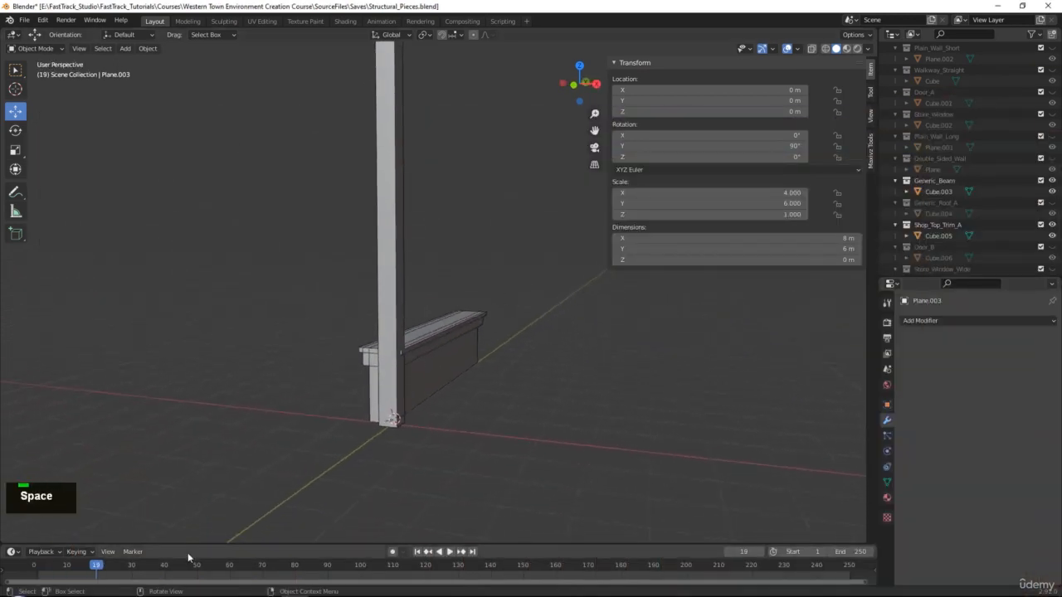
left_click_drag(96, 569, 34, 570)
Hide the tall Generic_Beam post and re-centre the view on the trim.
middle_click_drag(208, 467, 730, 246)
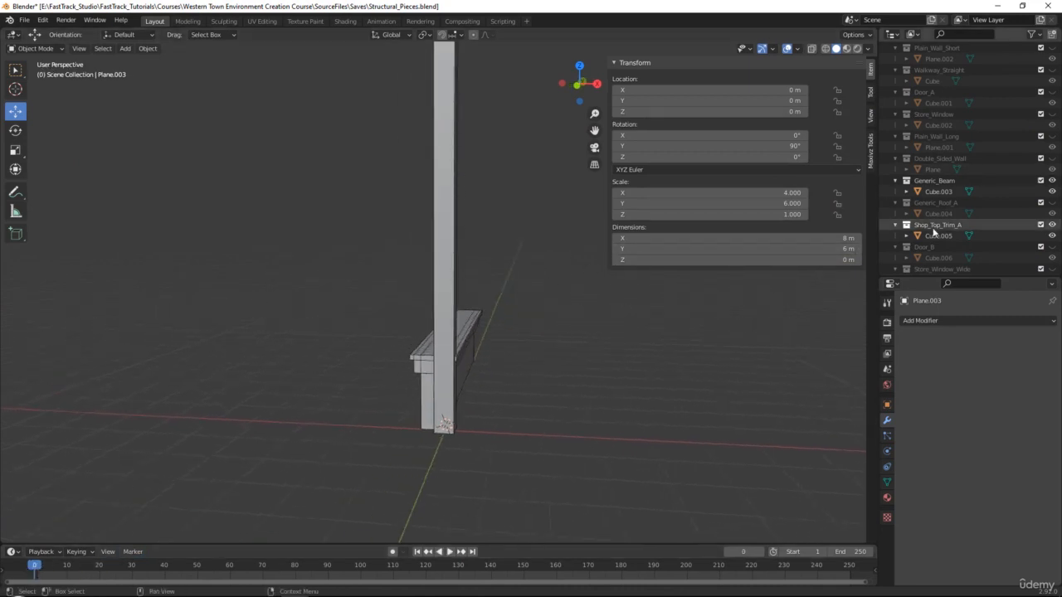
left_click(1052, 180)
middle_click(477, 312, "alt")
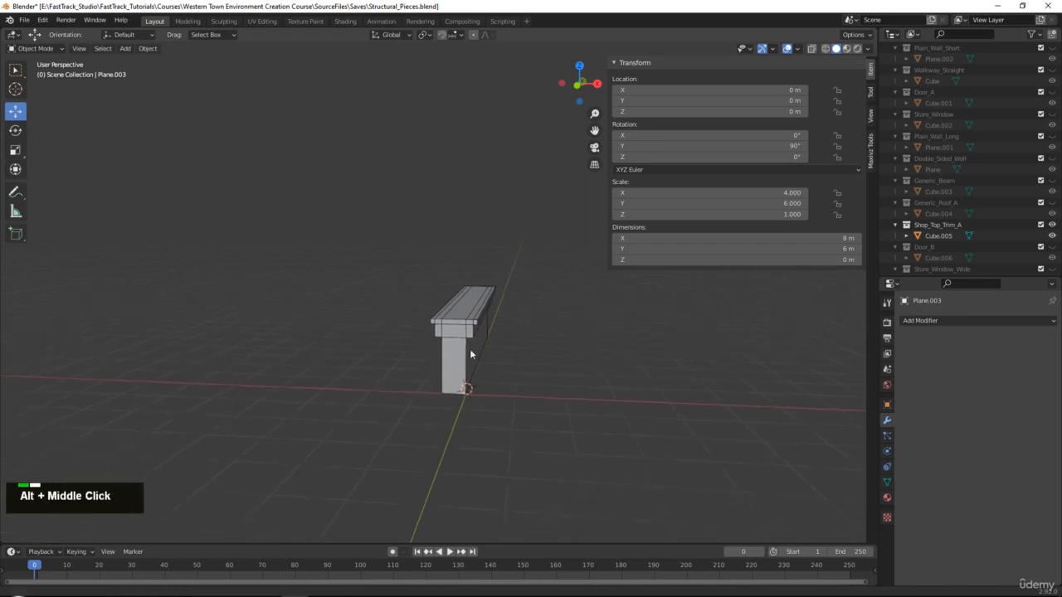
Switch to Front Orthographic view and frame the trim profile.
key("grave")
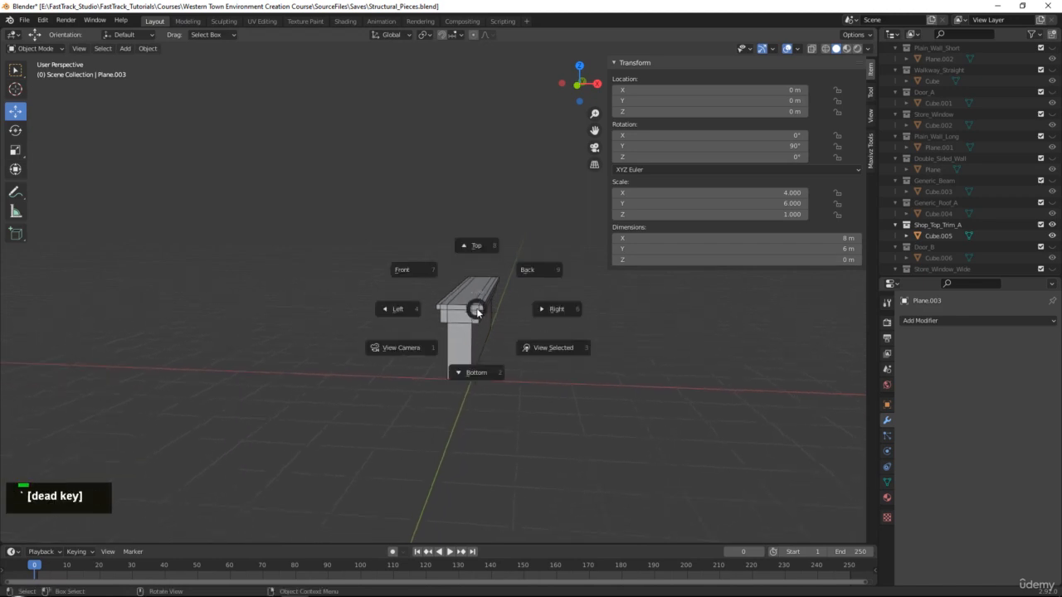
left_click(545, 310)
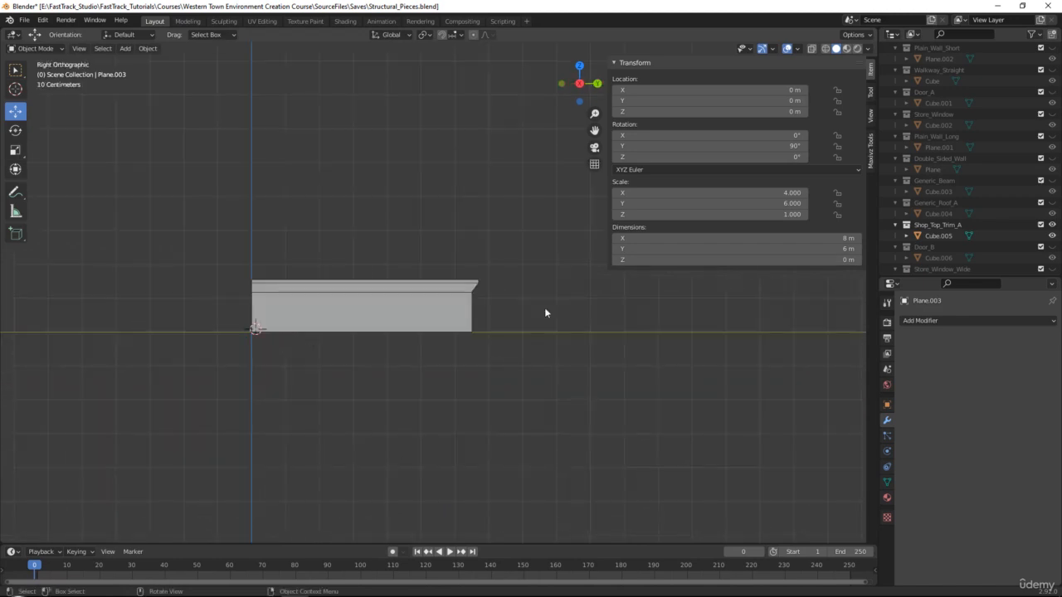
key("grave")
left_click(512, 312)
key("grave")
left_click(578, 245)
key("grave")
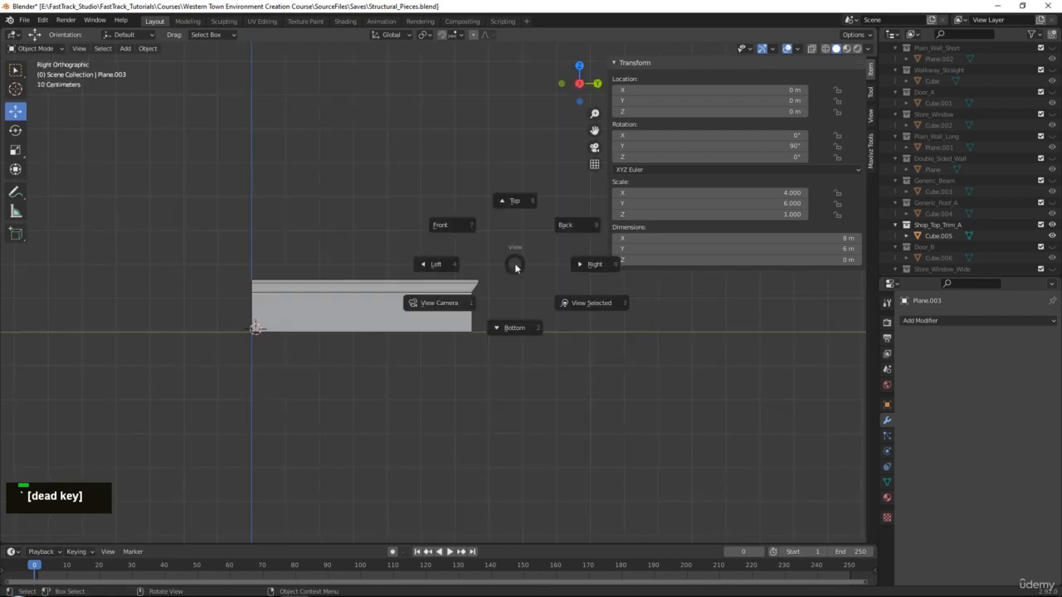
left_click(463, 235)
scroll(515, 302, "up", 5)
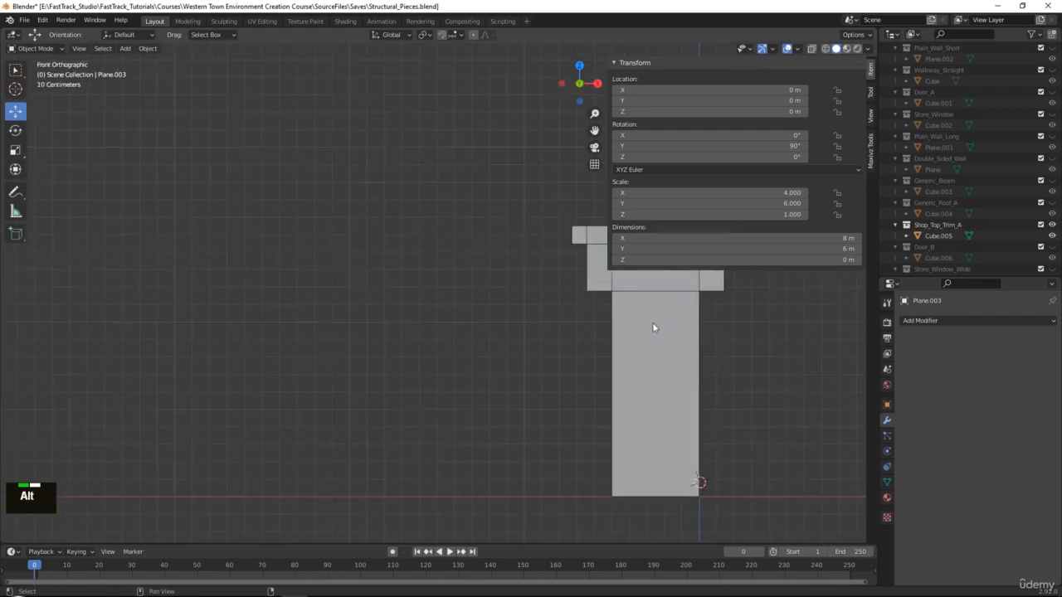
middle_click_drag(652, 322, 288, 314, "alt")
scroll(427, 340, "up", 1, "alt")
scroll(438, 353, "up", 4)
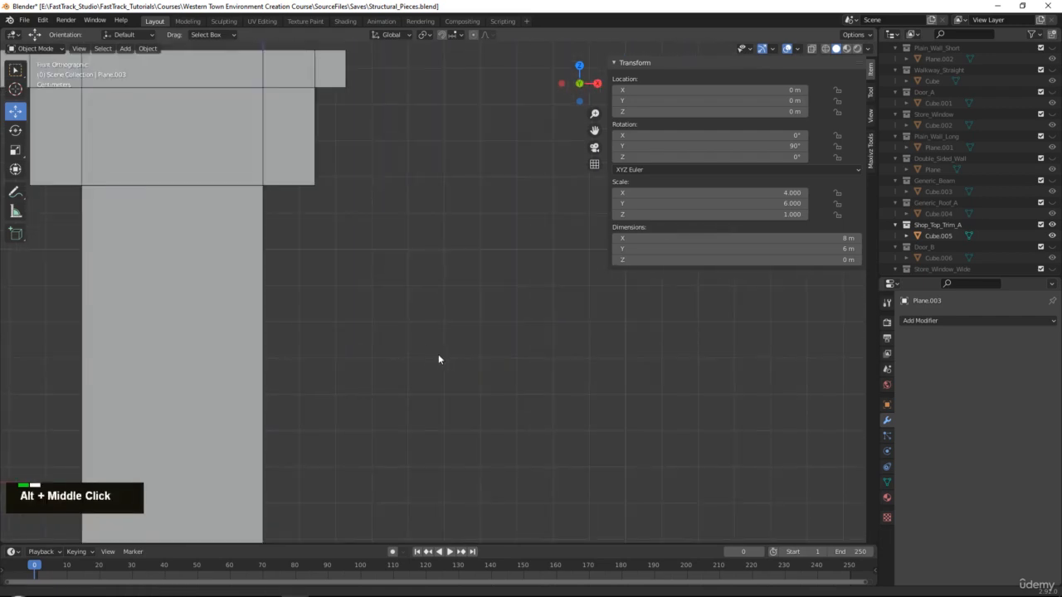
scroll(452, 361, "down", 3)
Add a new plane and rotate it 90° on Y so it stands upright.
scroll(459, 360, "down", 1)
middle_click_drag(469, 375, 457, 376, "alt")
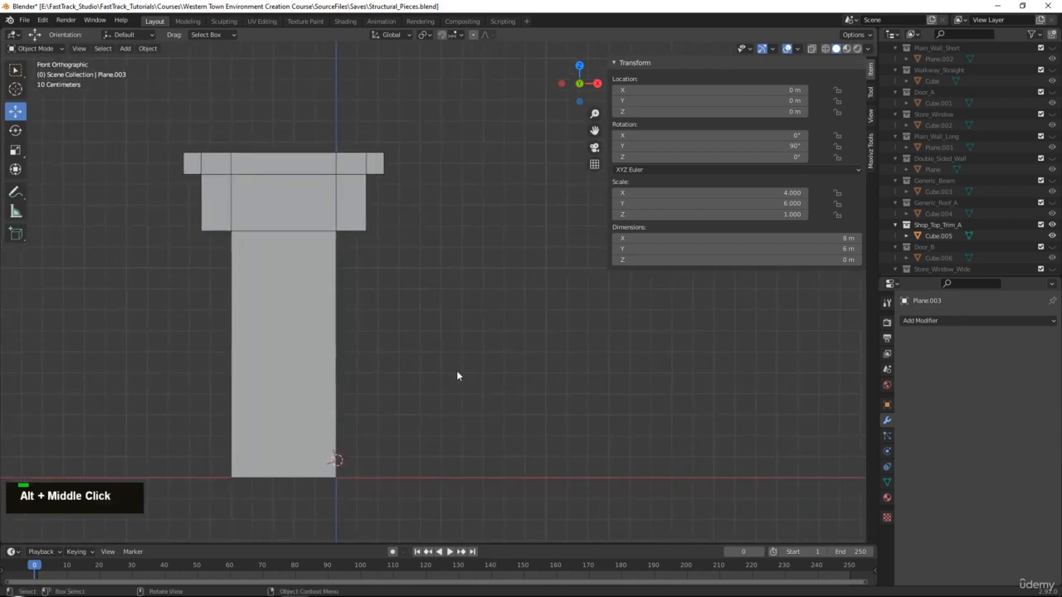
key("shift+a")
mouse_move(457, 371)
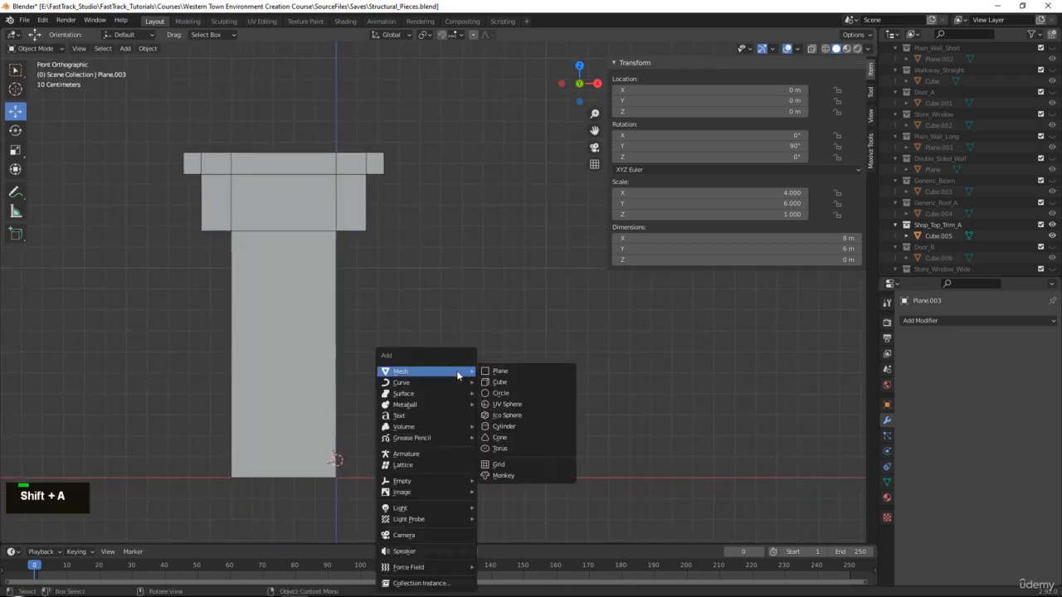
left_click(518, 373)
key("e")
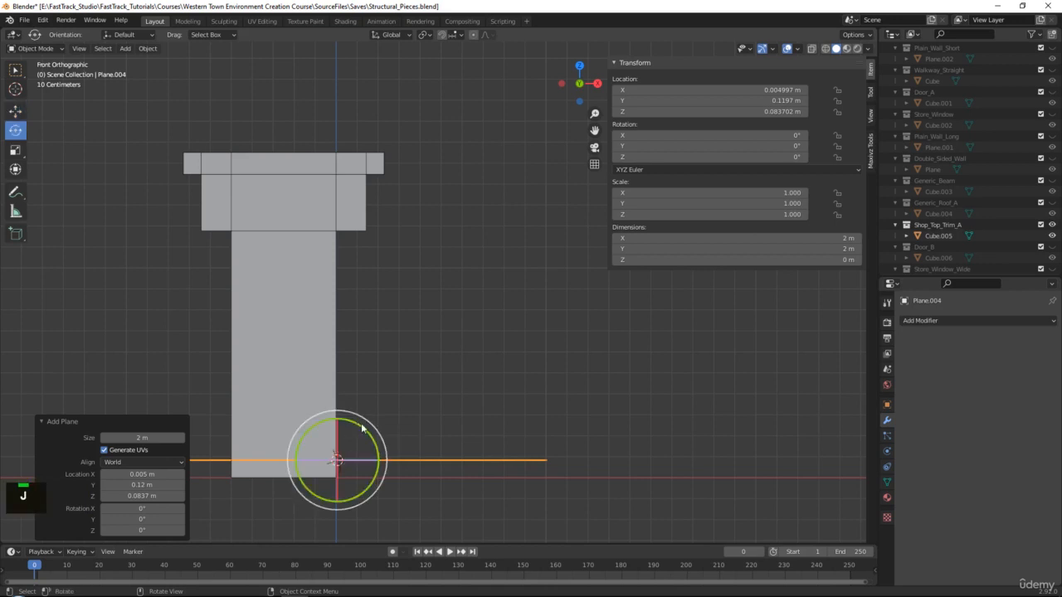
left_click_drag(367, 432, 382, 443)
key("ctrl+z")
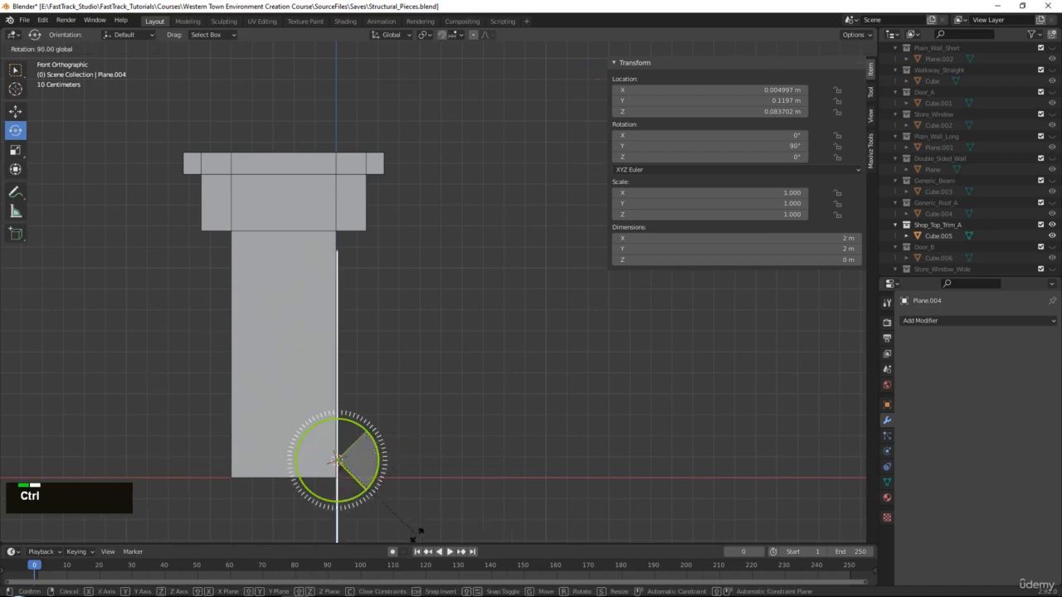
left_click_drag(421, 531, 412, 531, "ctrl")
Move the plane along X to 0.5 m and enter Edit Mode.
key("w")
left_click_drag(379, 461, 482, 460, "ctrl")
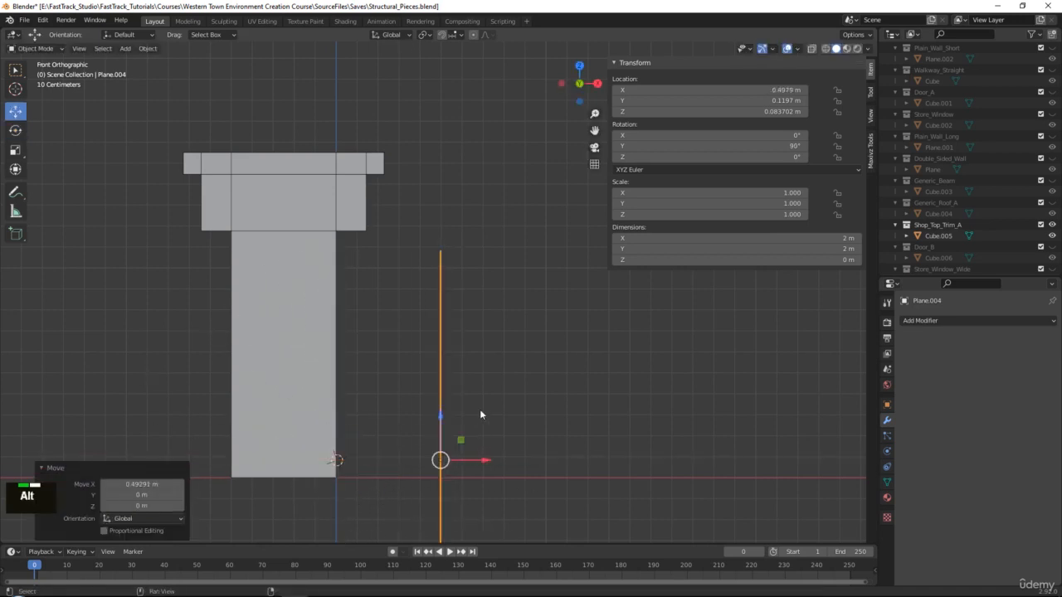
middle_click(470, 332, "alt")
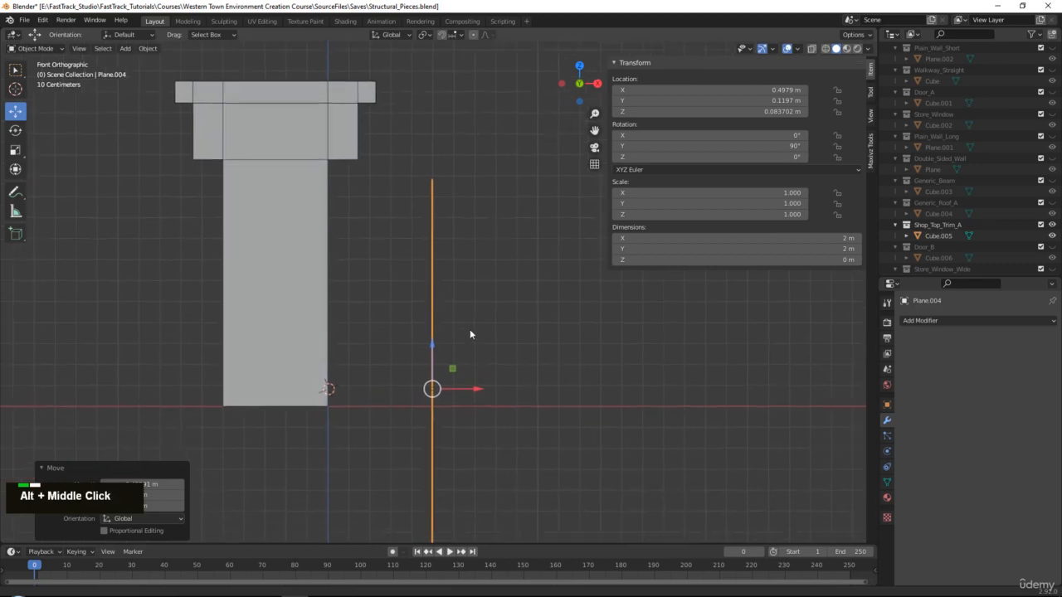
left_click(463, 37)
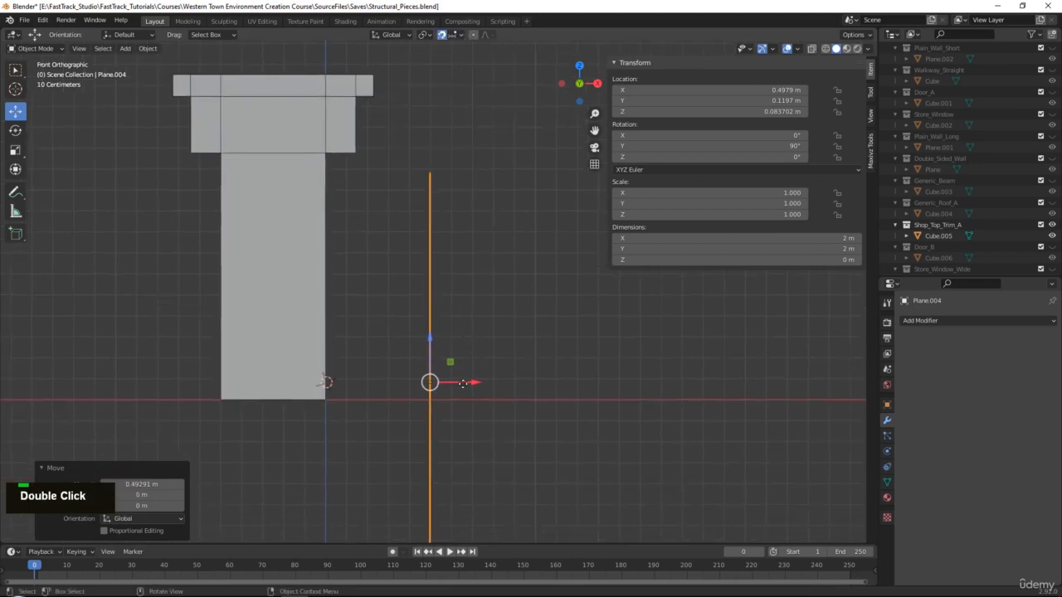
left_click_drag(463, 384, 464, 384)
scroll(454, 378, "down", 2)
scroll(465, 355, "up", 1, "alt")
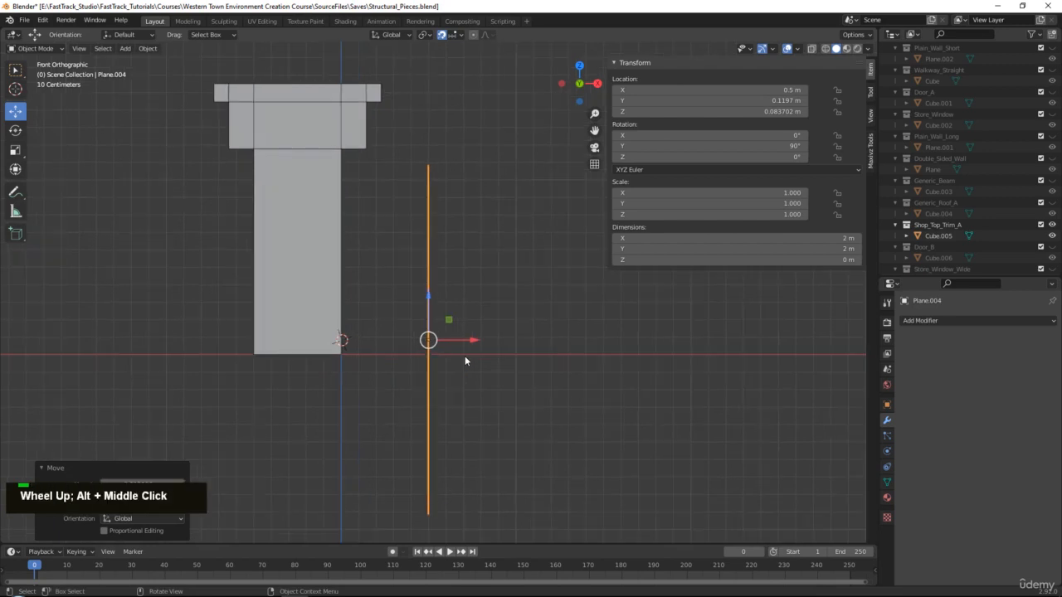
key("Tab")
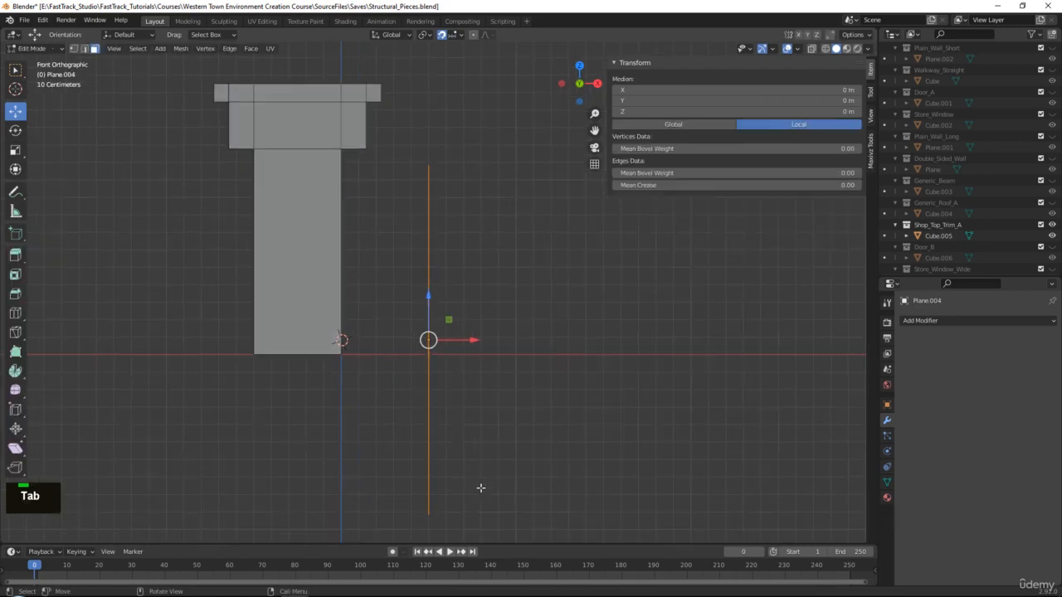
With X-ray on, raise both bottom vertices of the plane along Z.
key("1")
left_click(424, 492)
left_click_drag(430, 481, 435, 341)
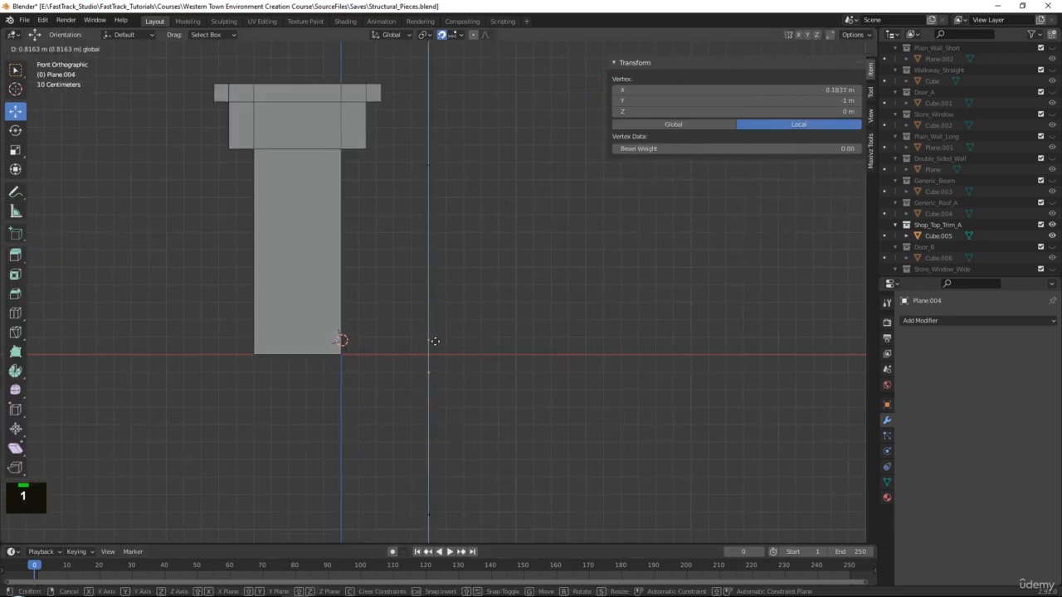
left_click(435, 319)
scroll(433, 384, "up", 1)
scroll(448, 379, "down", 2)
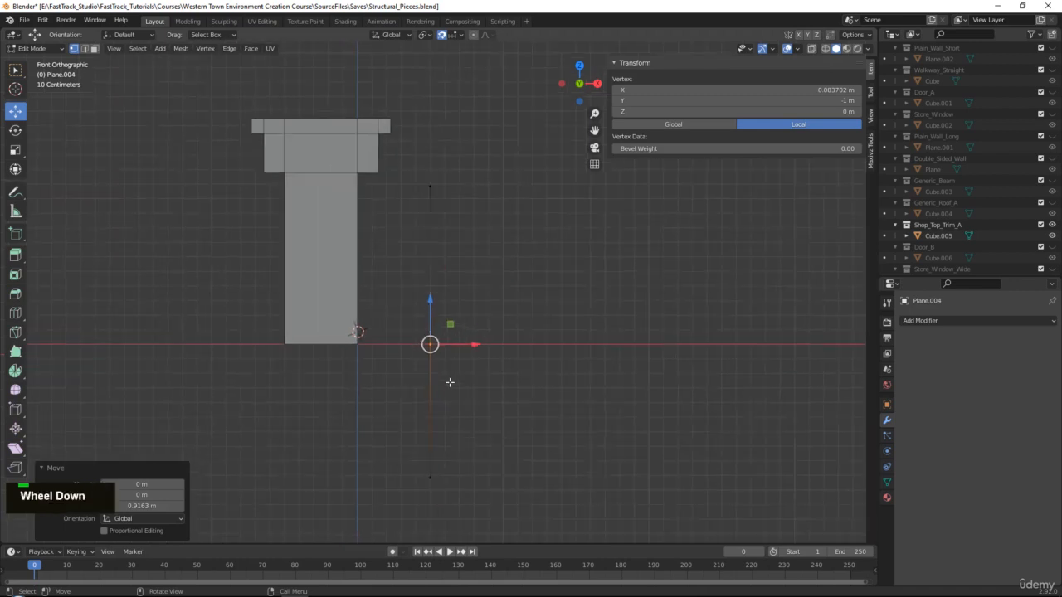
key("ctrl+z")
key("alt+x")
left_click_drag(378, 449, 481, 525)
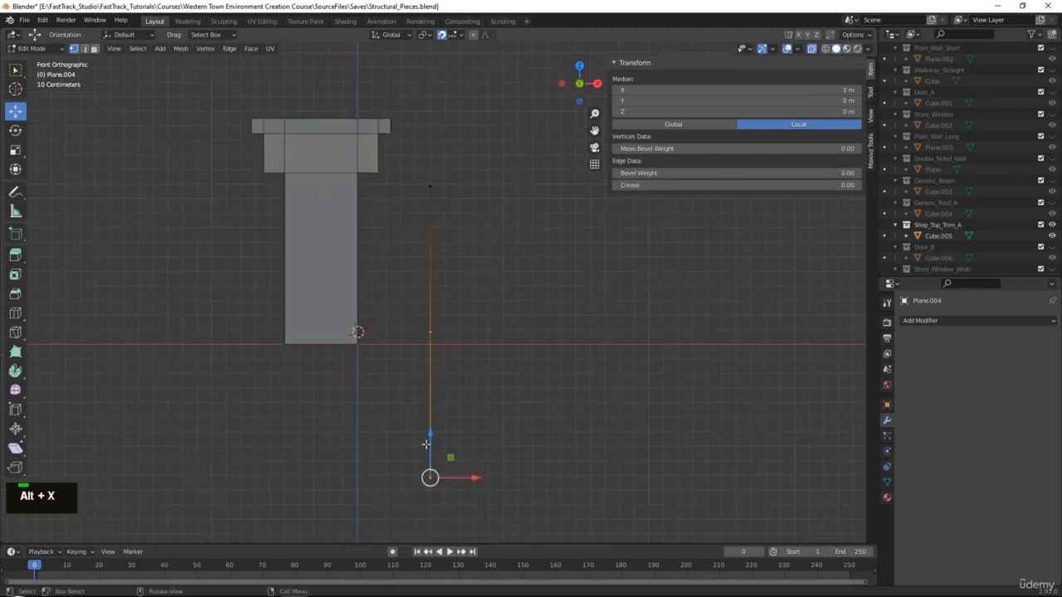
left_click_drag(428, 438, 424, 325)
left_click(424, 300)
Lower the top vertex to the ground line and push it 0.1 m outward along X.
scroll(423, 232, "up", 2)
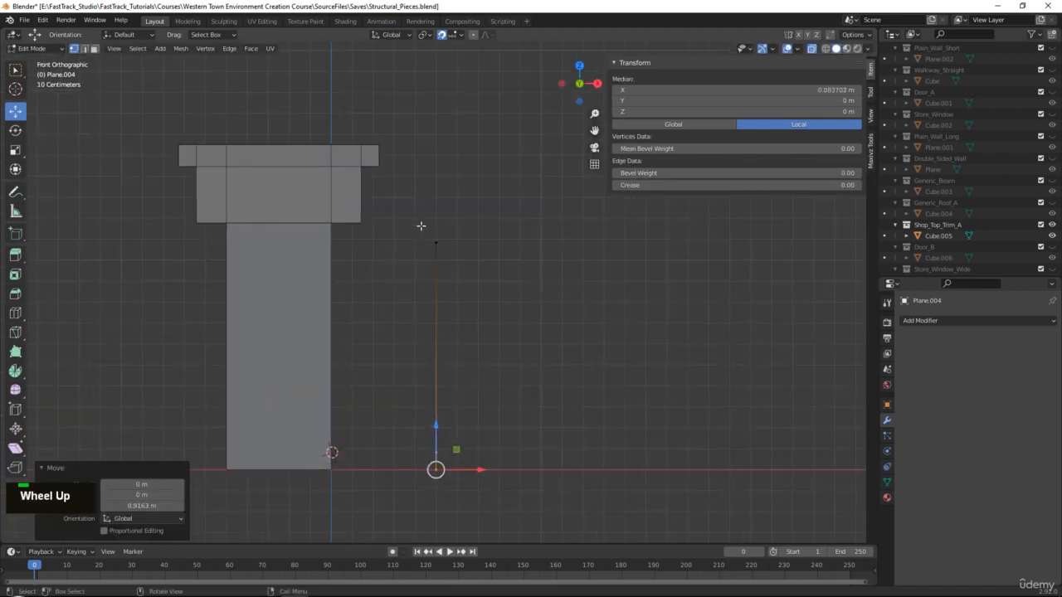
left_click(438, 241)
left_click_drag(434, 210, 444, 411)
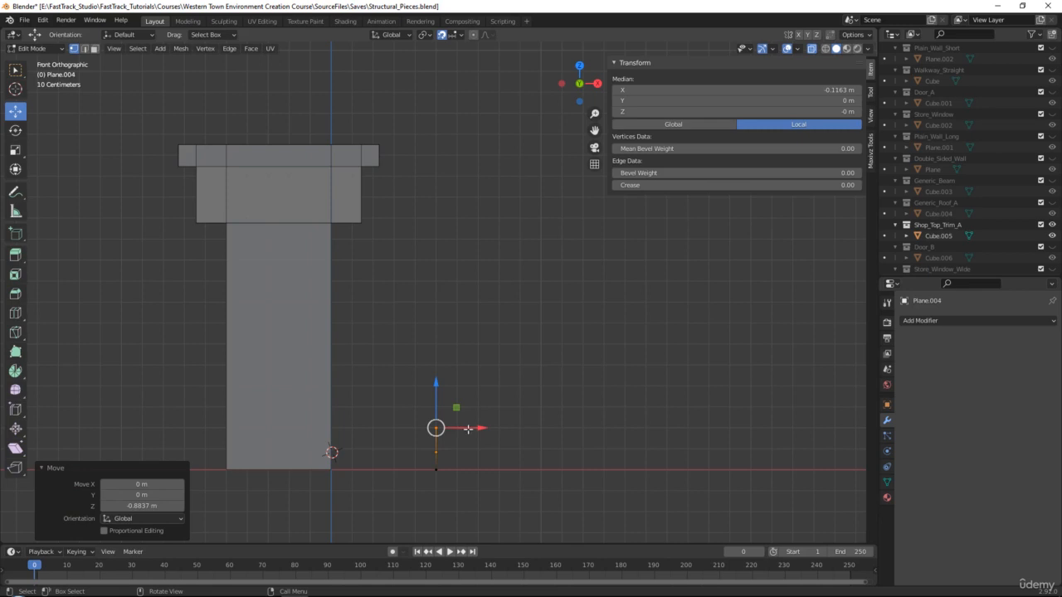
left_click_drag(468, 429, 488, 429)
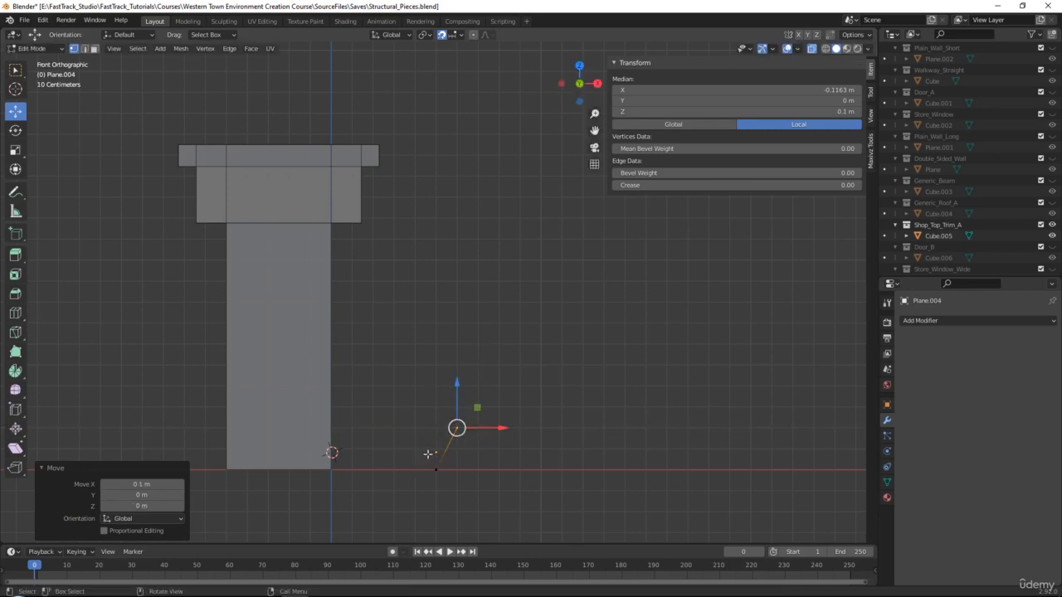
Switch to edge select and test-move the selected edge, then cancel.
key("2")
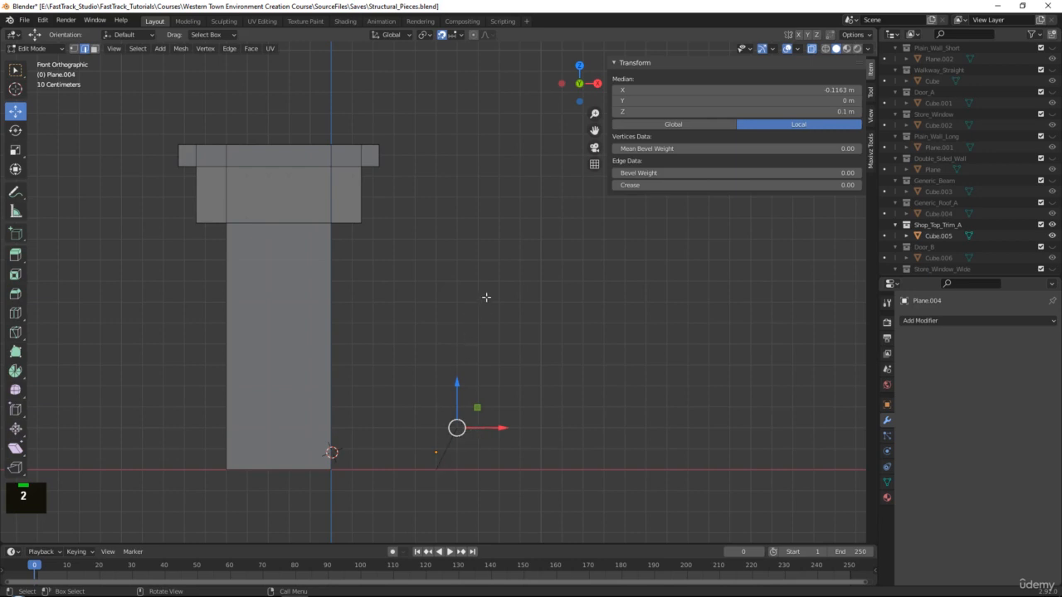
middle_click_drag(498, 326, 476, 334)
scroll(460, 346, "down", 5)
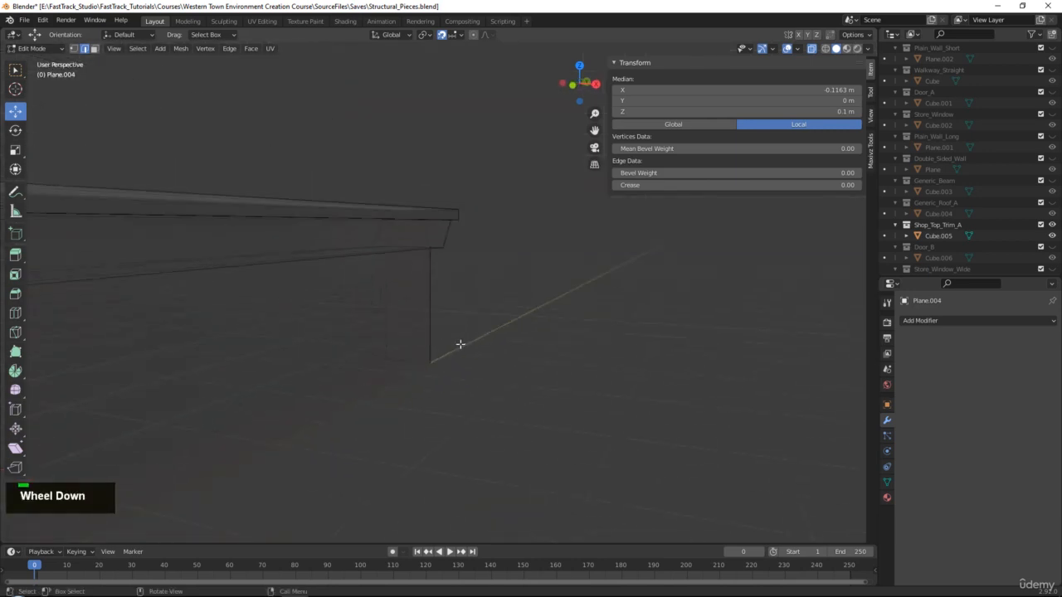
scroll(363, 379, "up", 1, "alt")
middle_click_drag(363, 379, 471, 338)
scroll(344, 328, "up", 2)
left_click_drag(577, 368, 551, 373, "shift")
key("ctrl+z")
Extrude the selected edge and slide it 0.1 m left along X in Front view.
key("e")
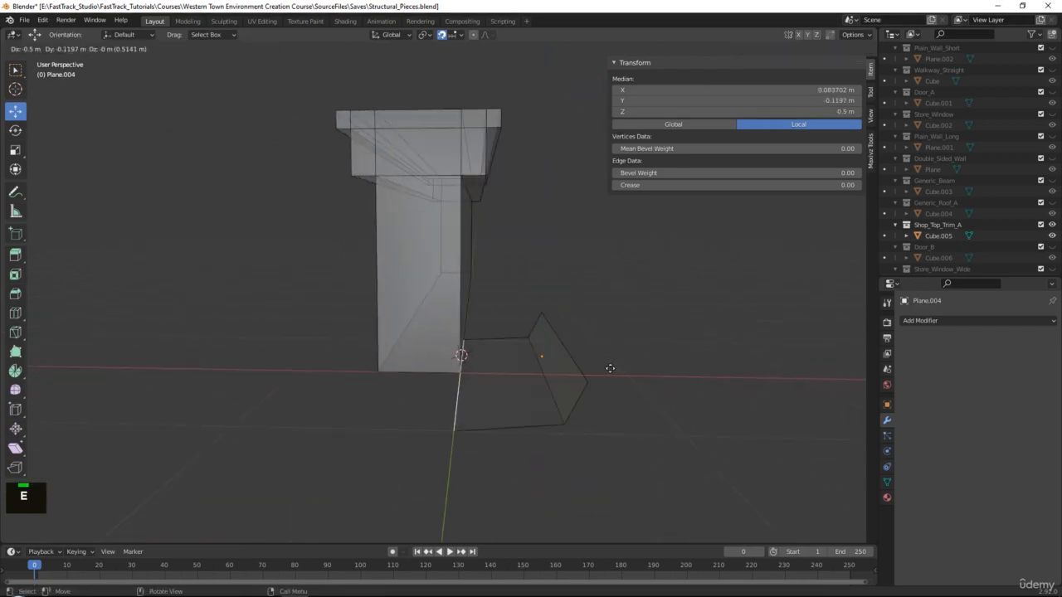
right_click(601, 371)
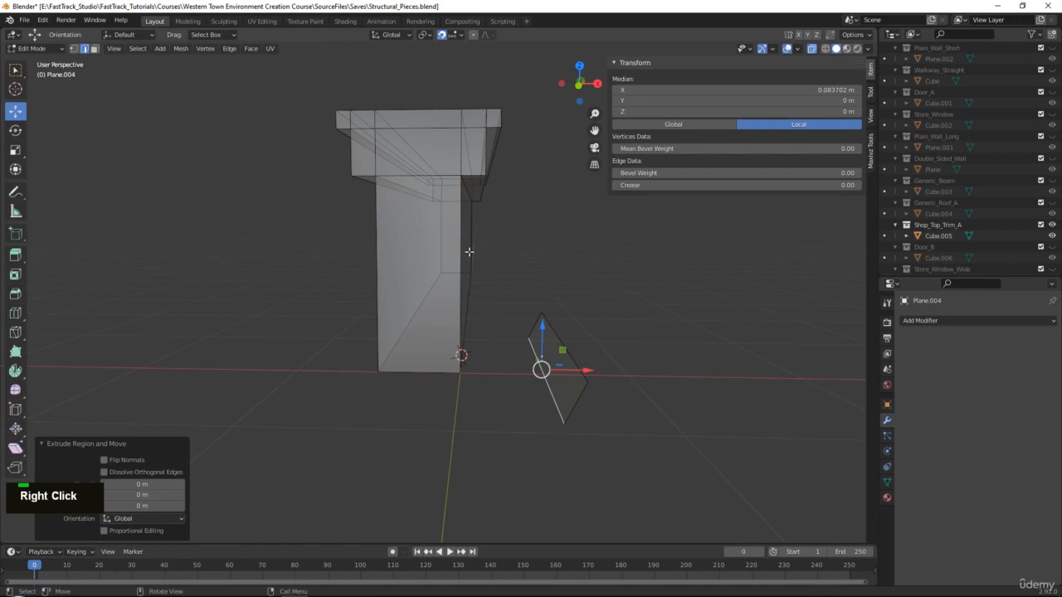
key("grave")
left_click(398, 214)
scroll(532, 274, "up", 6)
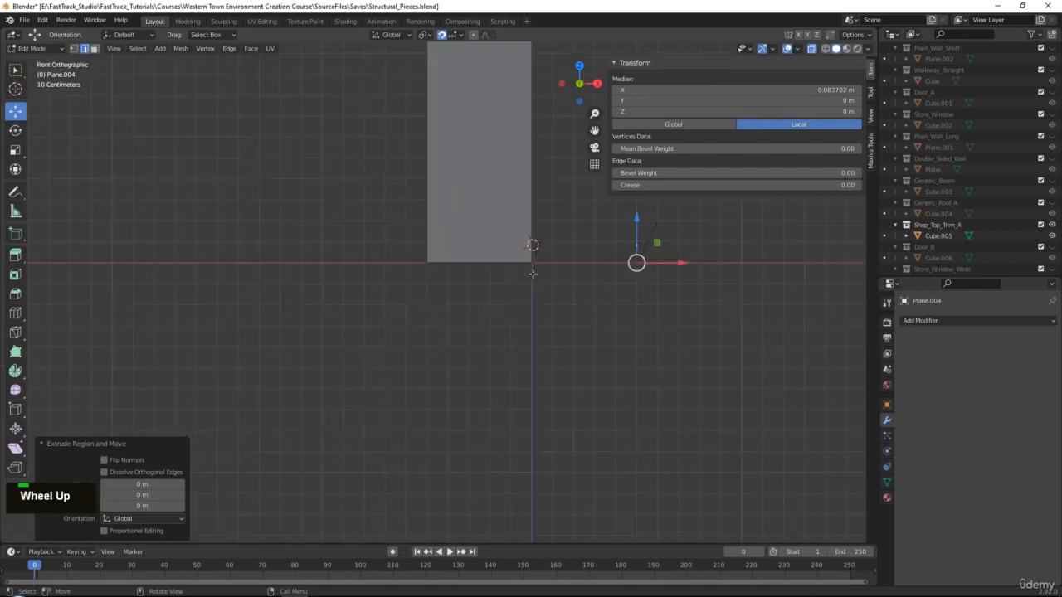
scroll(532, 274, "up", 4)
middle_click_drag(863, 231, 515, 353, "alt")
left_click_drag(529, 353, 487, 350)
Select the profile's upper sloped edge and return to the straight front view.
middle_click(471, 265, "alt")
left_click(517, 297)
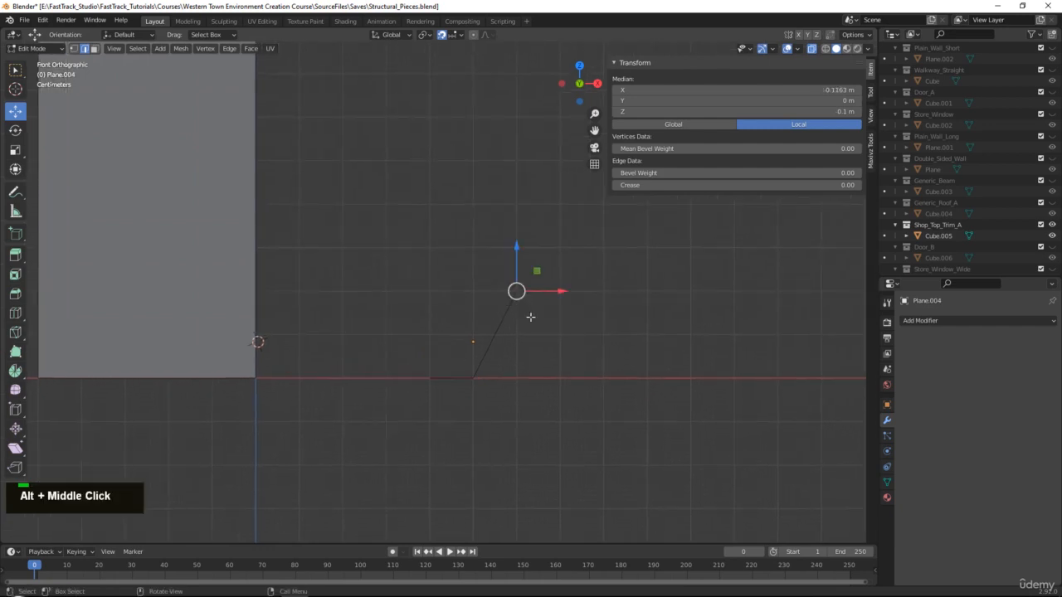
middle_click_drag(534, 317, 519, 327)
scroll(520, 327, "up", 2)
scroll(513, 330, "down", 4)
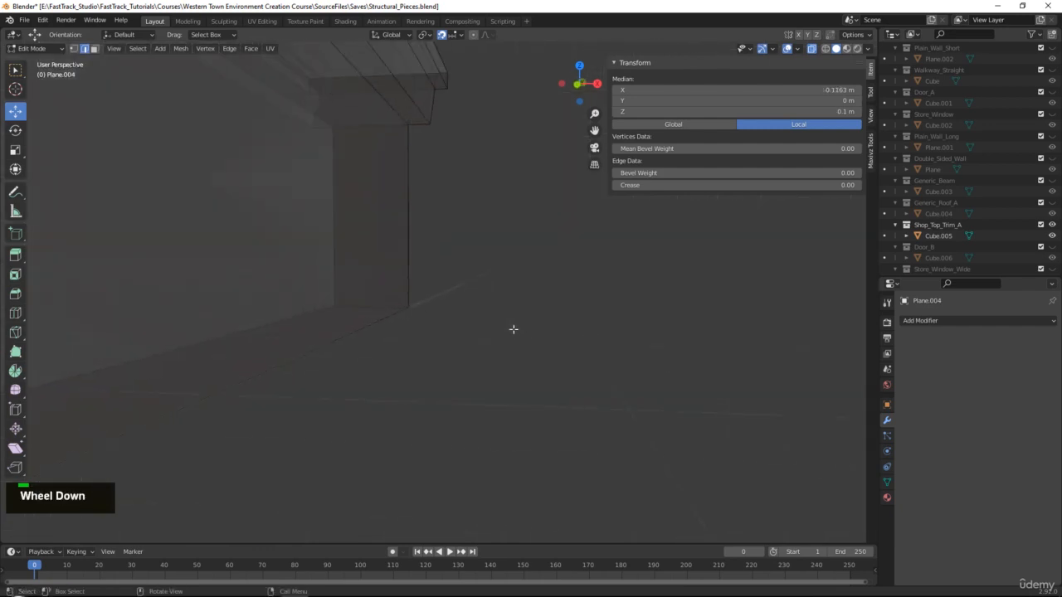
key("grave")
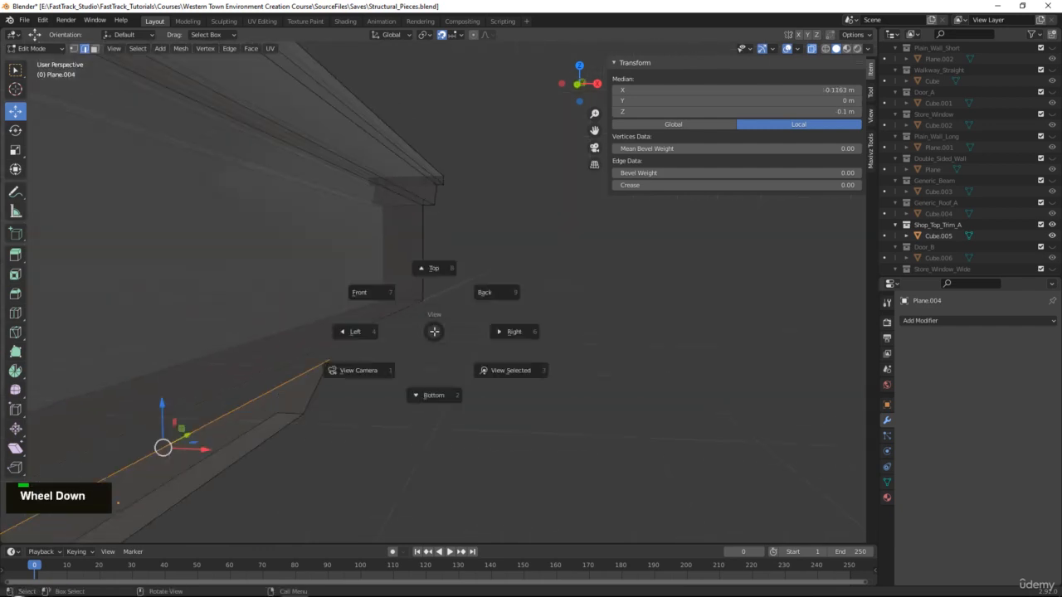
left_click(373, 292)
scroll(486, 280, "up", 2)
scroll(486, 280, "up", 4)
middle_click_drag(526, 287, 471, 344, "alt")
scroll(504, 334, "down", 4)
Move the end vertex 0.1 m left along X and bring up the cornice reference photo.
key("g")
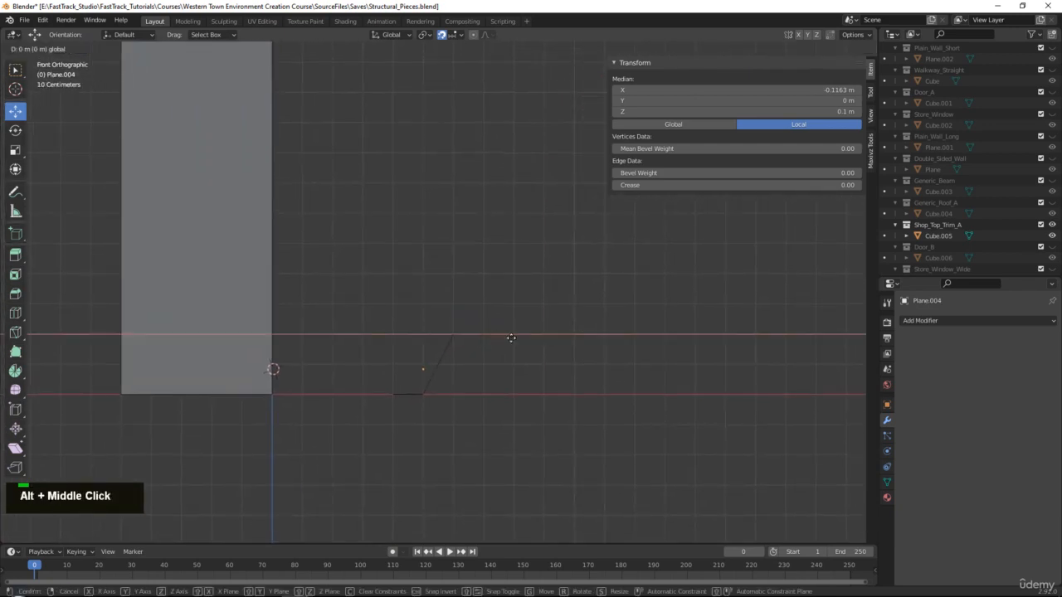
left_click_drag(507, 329, 503, 321)
middle_click_drag(502, 322, 496, 351, "alt")
left_click_drag(507, 365, 482, 362)
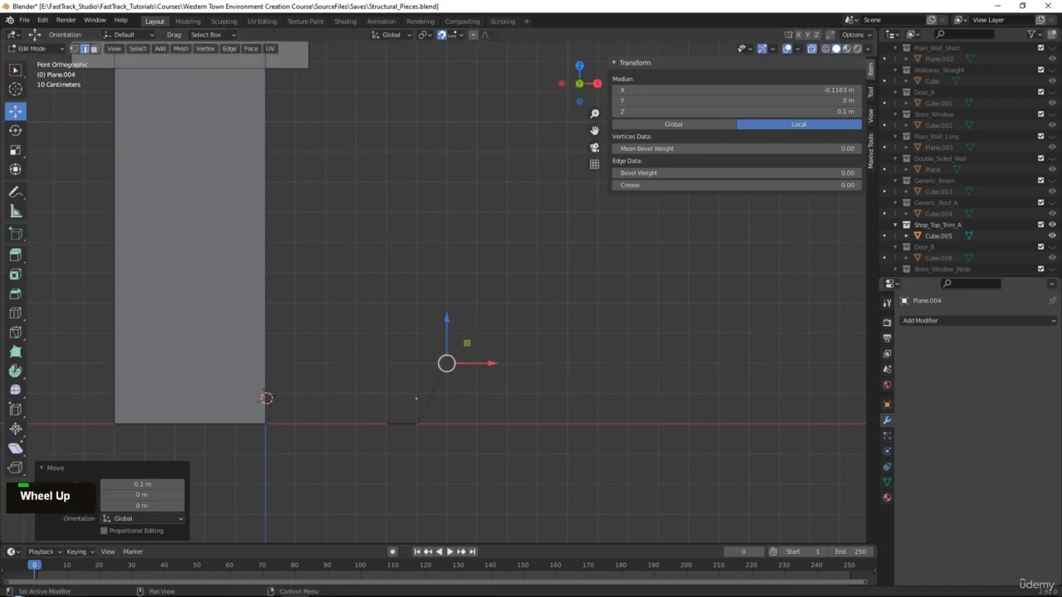
right_click_drag(1061, 354, 531, 393)
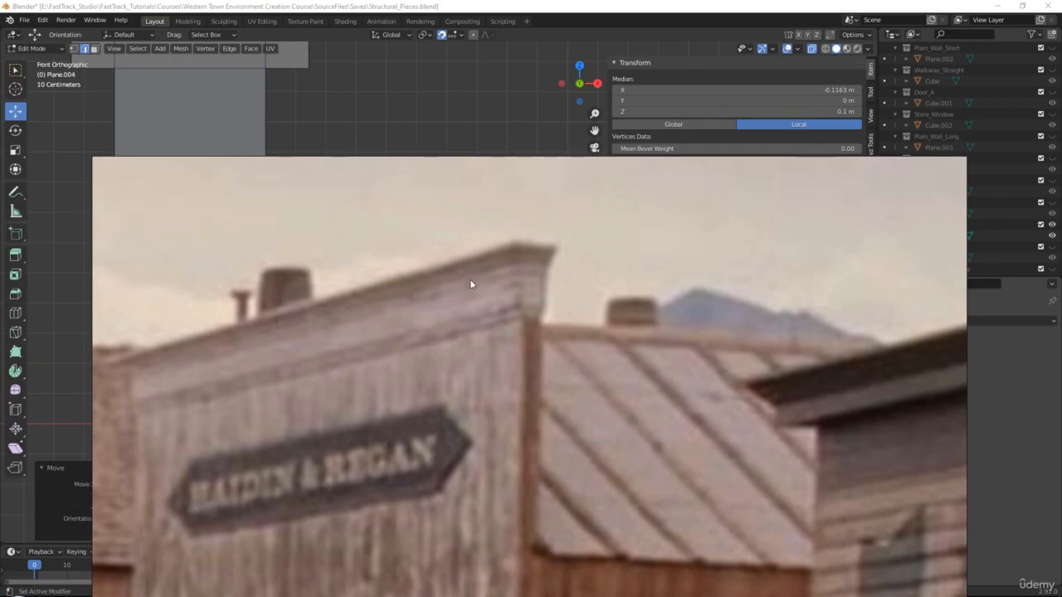
Put the reference photo away and return to the front view of the profile.
right_click_drag(470, 281, 1061, 286)
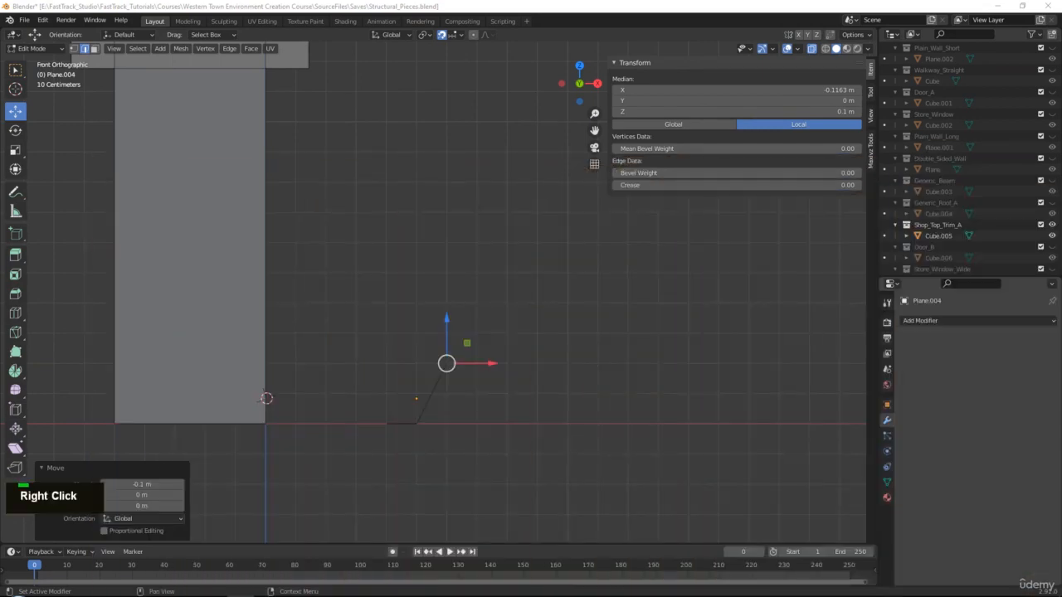
middle_click(512, 343, "alt")
middle_click_drag(514, 338, 514, 337)
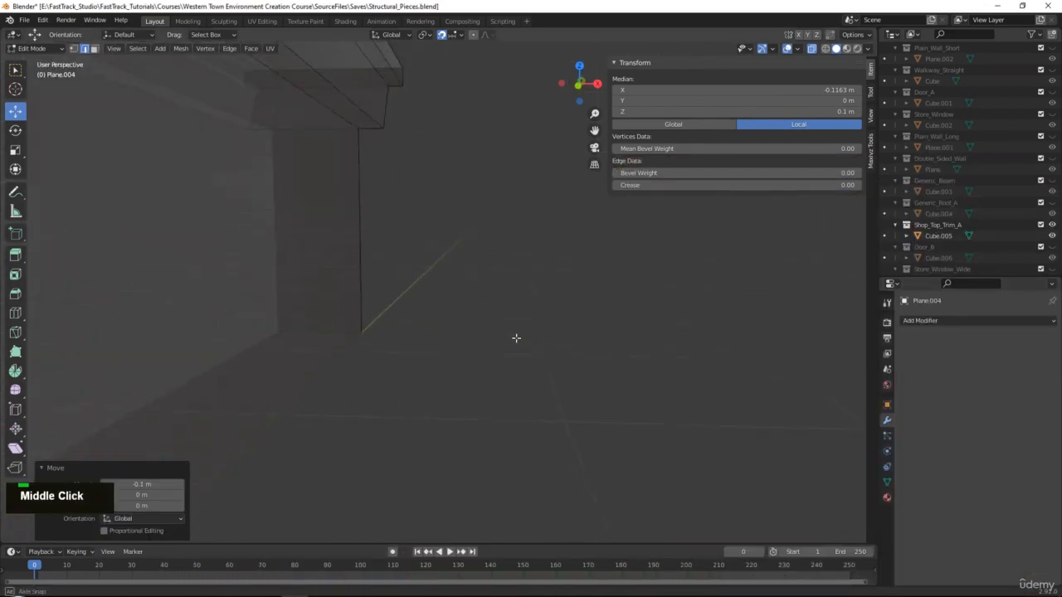
scroll(516, 335, "down", 2)
key("grave")
left_click(478, 296)
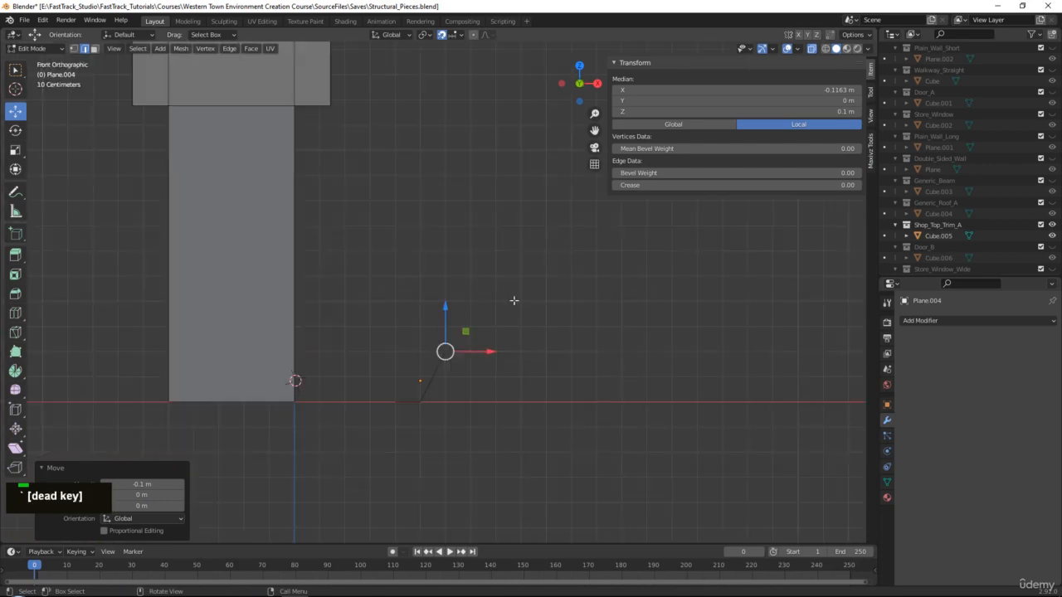
middle_click(519, 358, "alt")
scroll(502, 374, "up", 3)
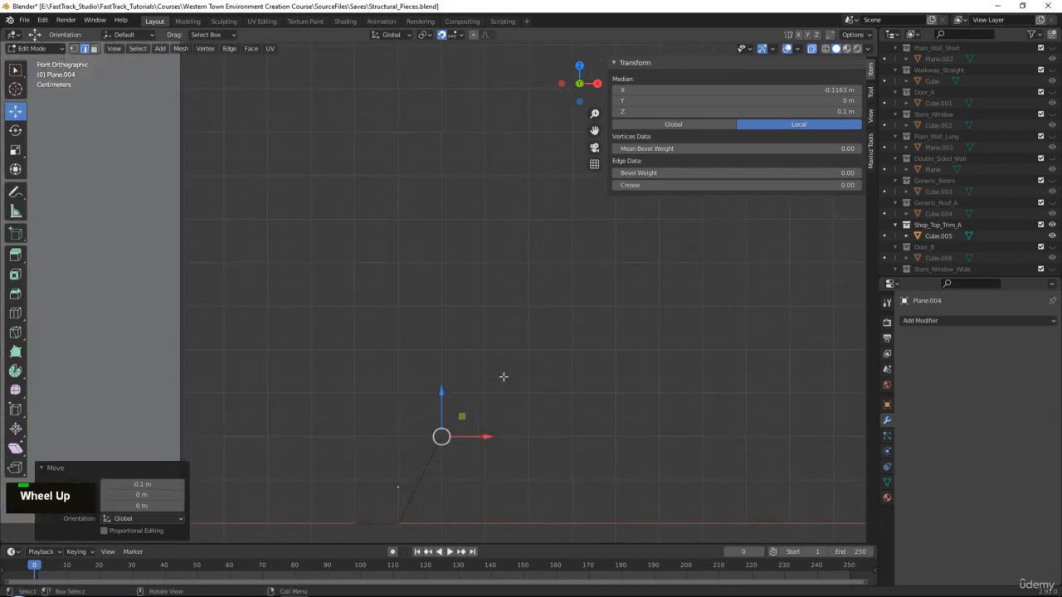
middle_click(491, 381, "alt")
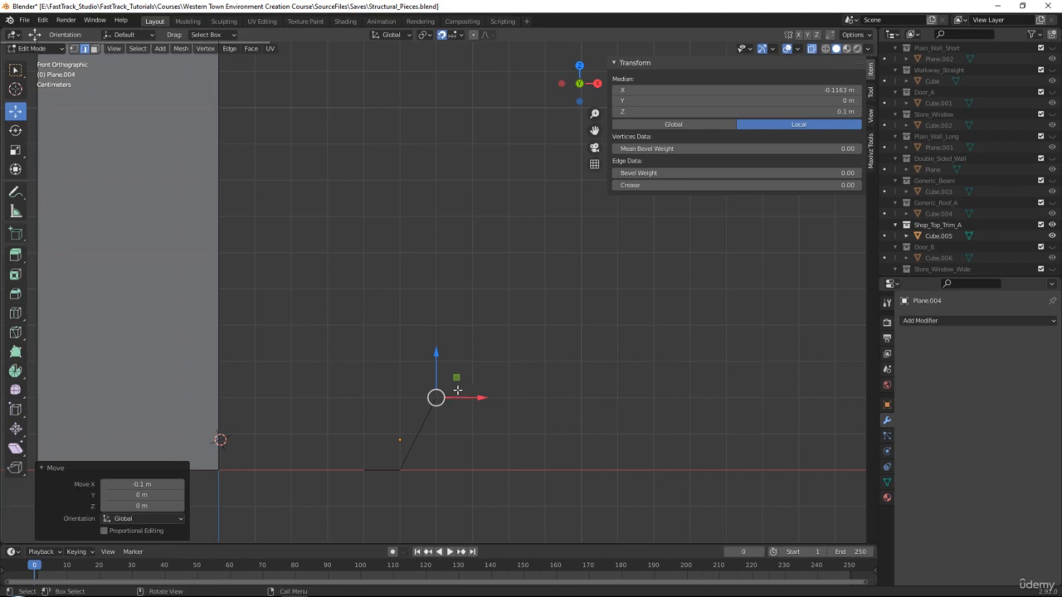
Extrude the first profile edge and an upward edge from the end vertex.
key("e")
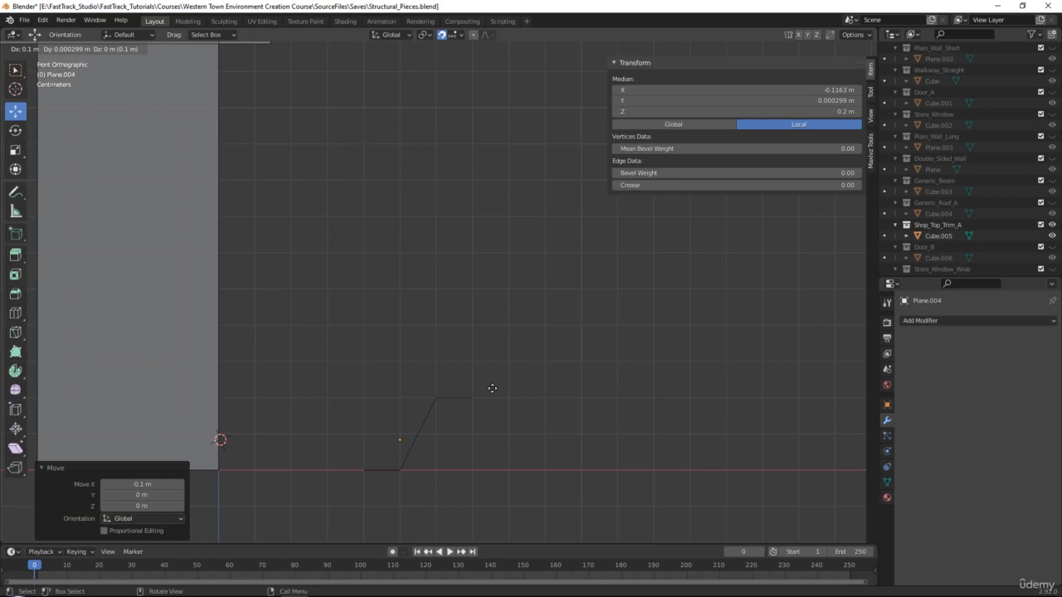
left_click(492, 388)
key("e")
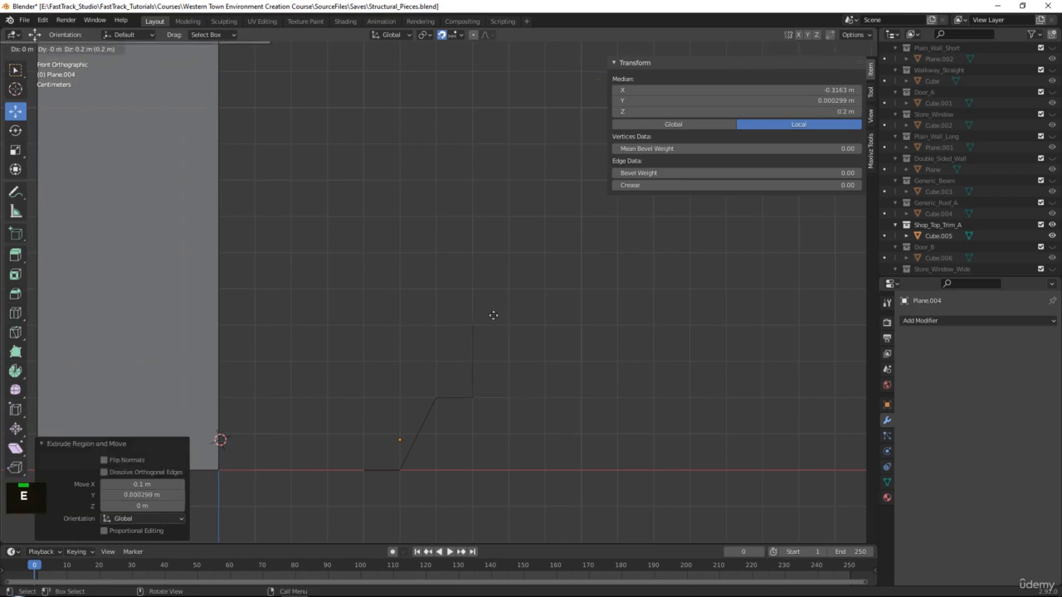
left_click(493, 315)
middle_click(419, 214, "alt")
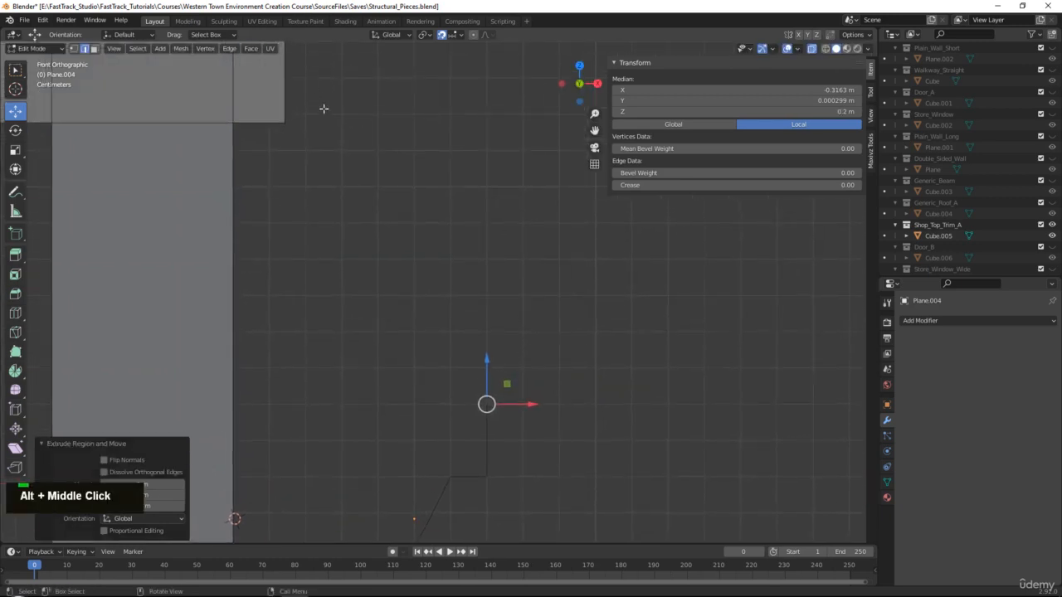
scroll(450, 180, "down", 2)
middle_click(484, 268, "alt")
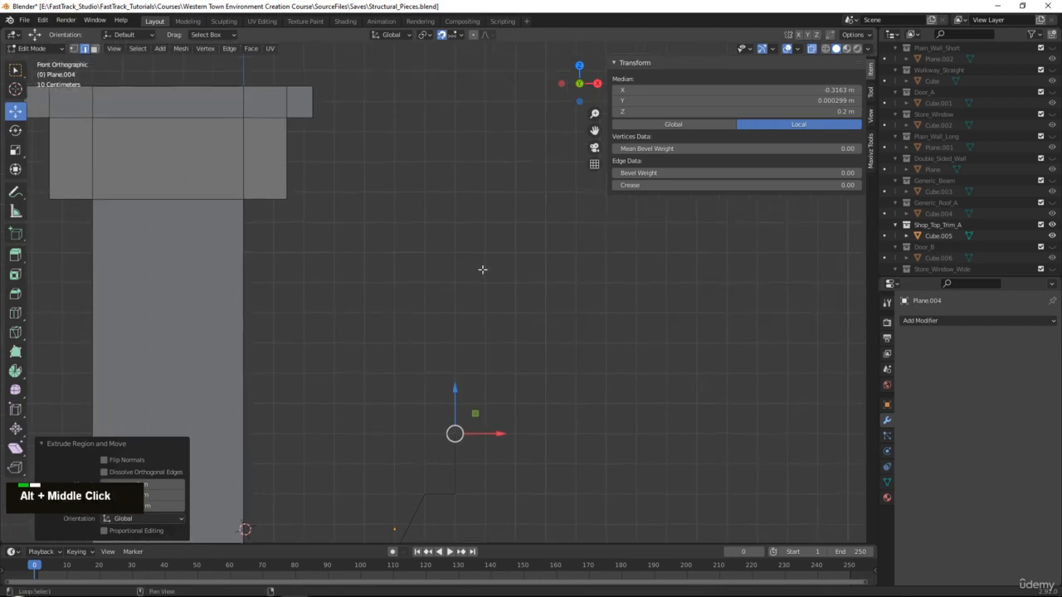
middle_click(512, 369, "alt")
Extrude a step, a 0.4 m riser, 0.1 m treads, another riser and a 0.2 m slope.
key("e")
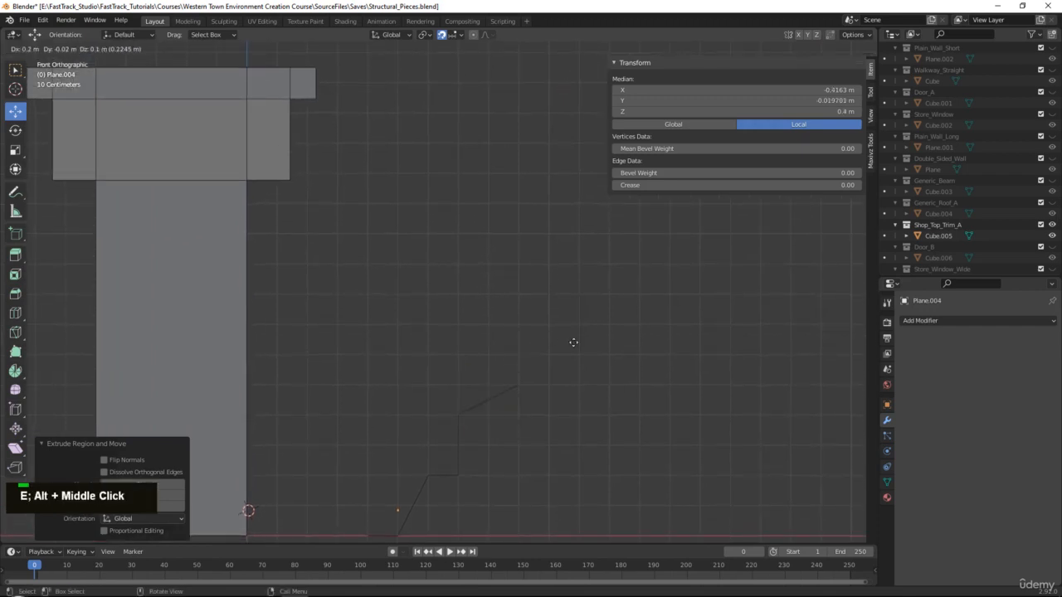
left_click(541, 343)
key("e")
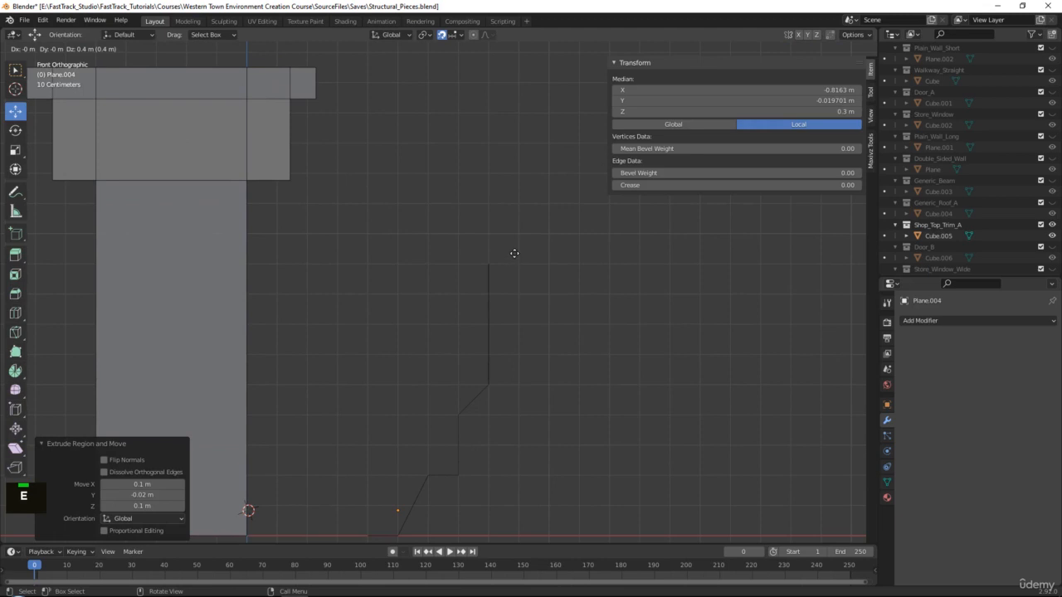
left_click(514, 253)
key("e")
left_click(529, 260)
key("e")
left_click(532, 196)
middle_click(527, 249, "alt")
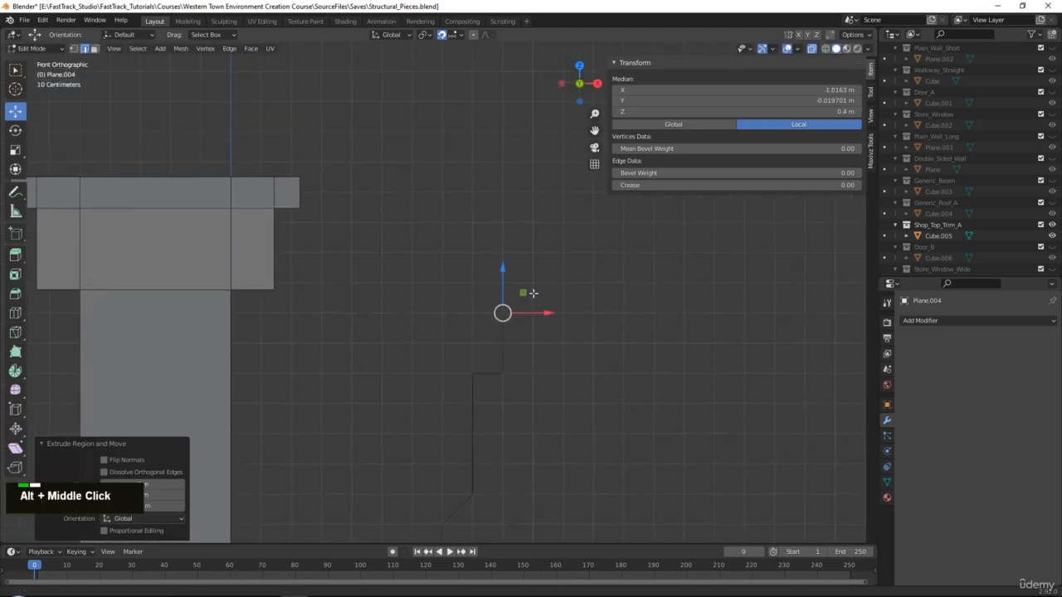
key("e")
left_click(531, 310)
key("e")
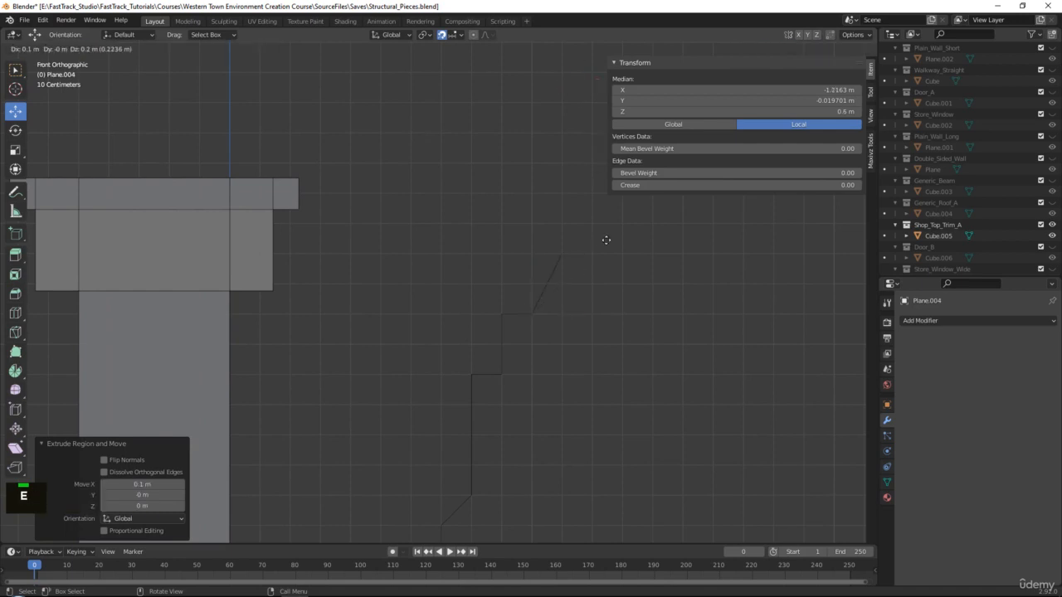
left_click(618, 243)
middle_click(586, 285, "alt")
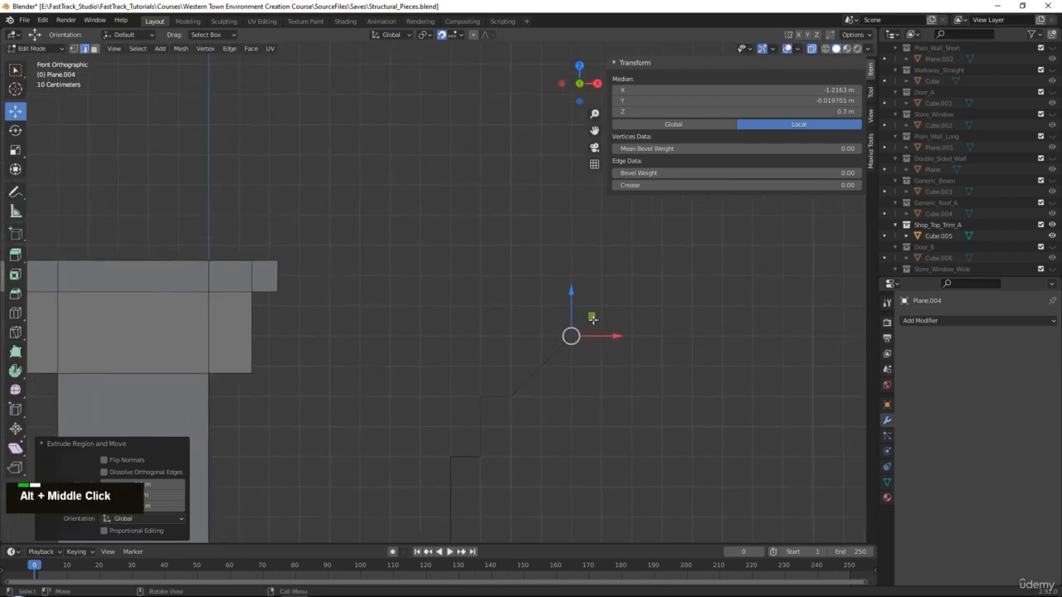
Extrude a 0.2 m tread, 0.2 m riser and top run, then shift the middle steps 0.1 m left.
key("e")
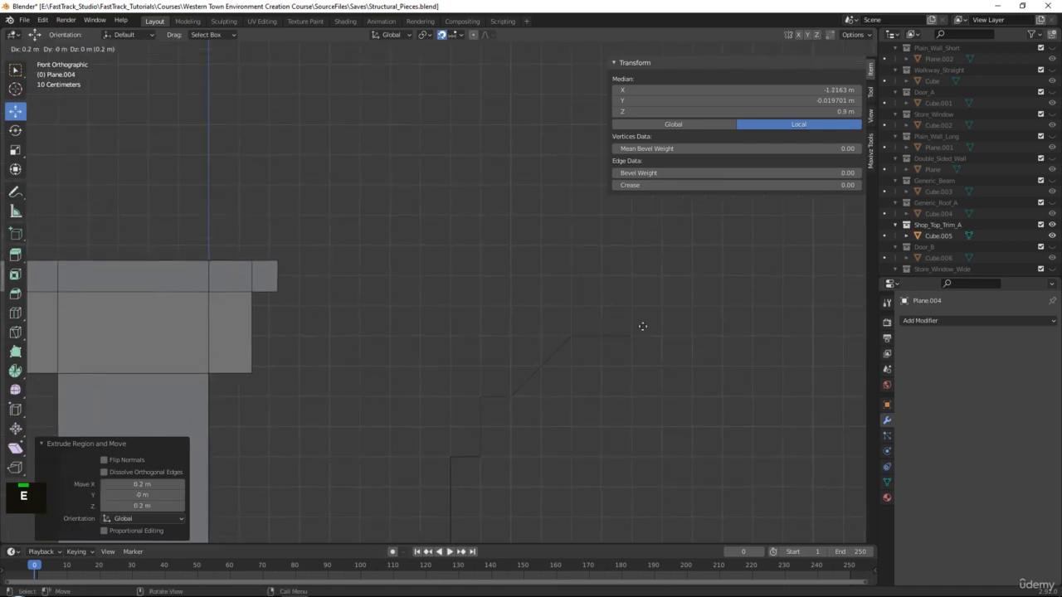
left_click(643, 326)
key("e")
left_click(645, 261)
key("e")
left_click(361, 275)
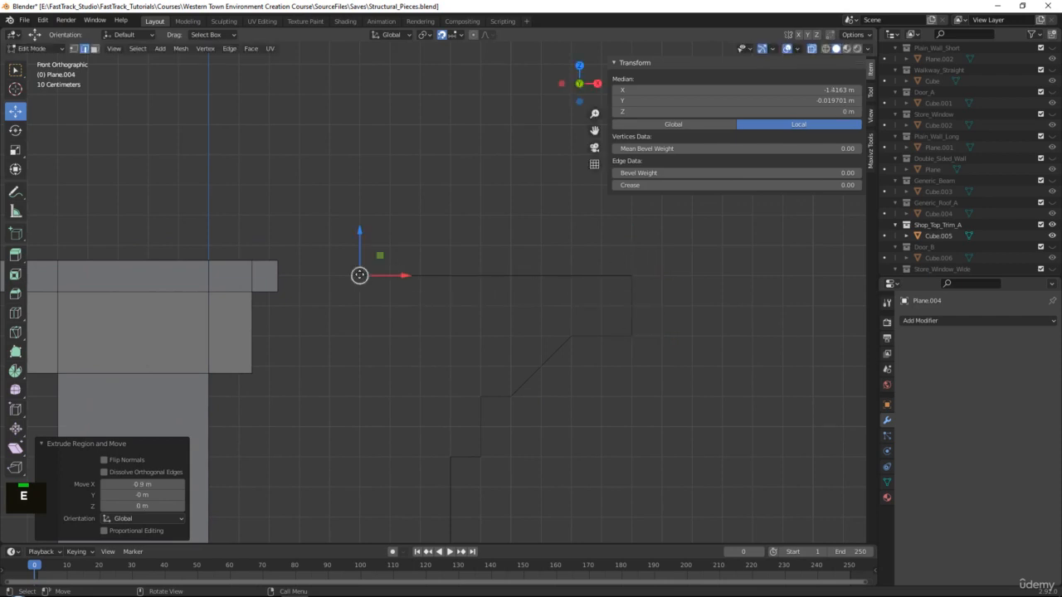
middle_click(423, 327, "alt")
scroll(496, 209, "down", 2)
mouse_move(449, 185)
left_mouse_down()
mouse_move(409, 185)
mouse_move(432, 185)
left_mouse_up()
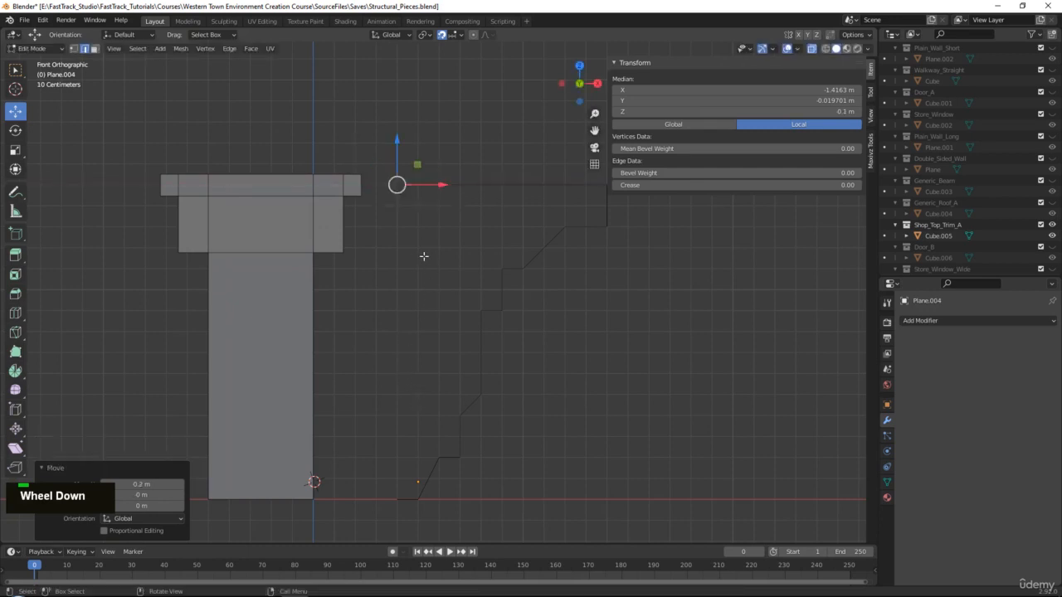
left_click_drag(366, 151, 403, 529)
left_click_drag(444, 341, 423, 343)
Extrude a back edge 1.5 m down from the top-right corner to the base.
left_click_drag(367, 170, 384, 208)
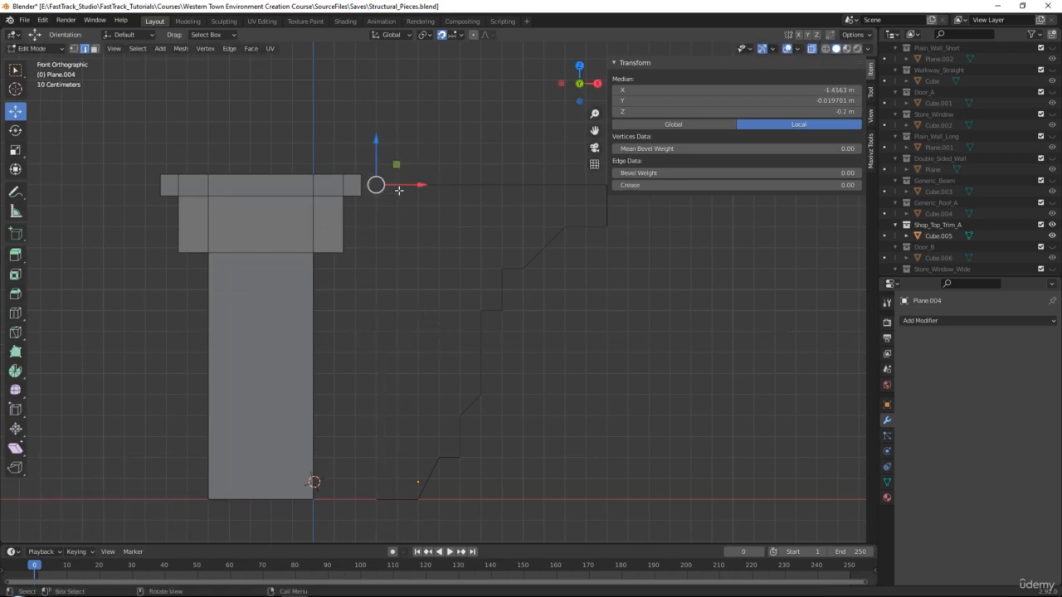
key("e")
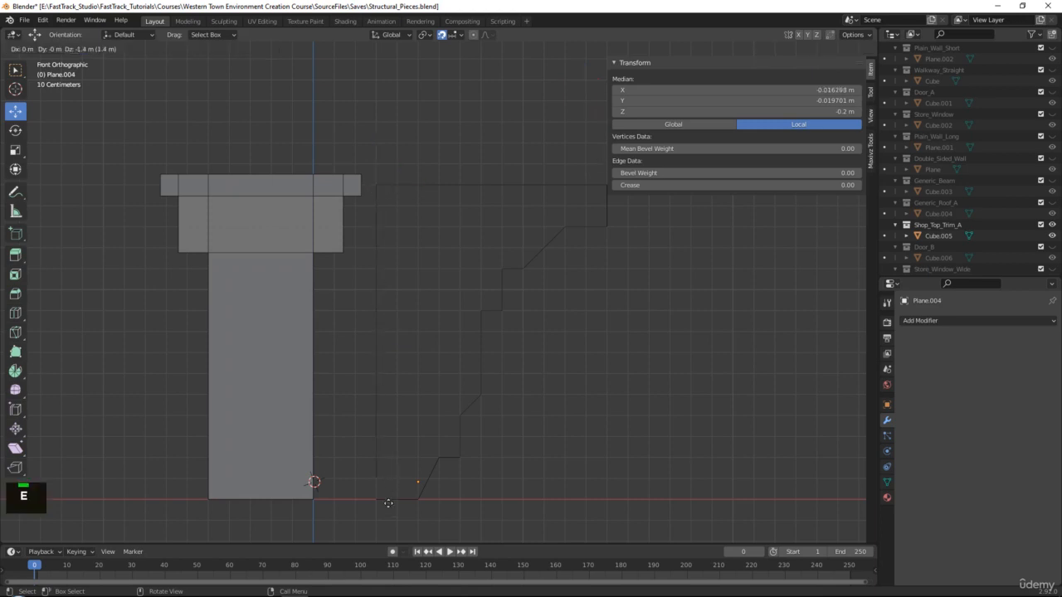
left_click(386, 519)
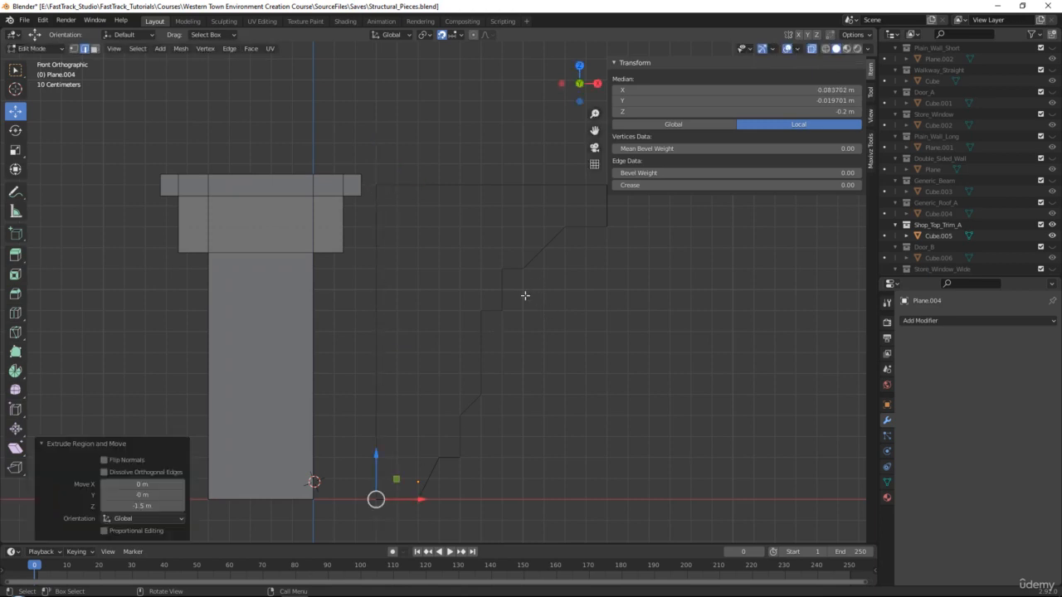
scroll(525, 299, "down", 2)
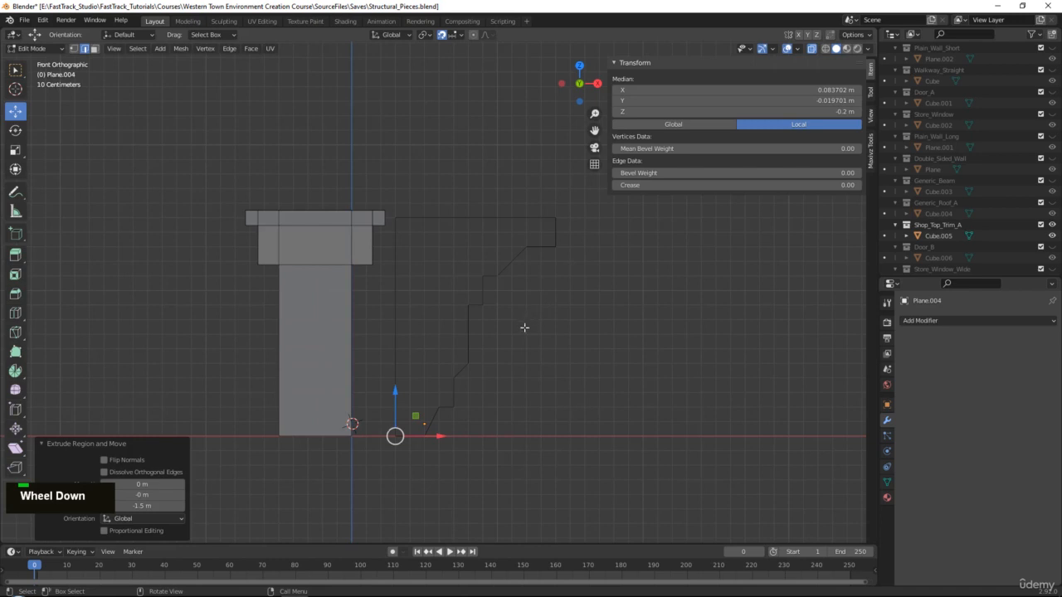
middle_click_drag(524, 328, 484, 356)
Merge the bottom corner vertices of the profile At Center via Quick Favorites.
middle_click(429, 320, "alt")
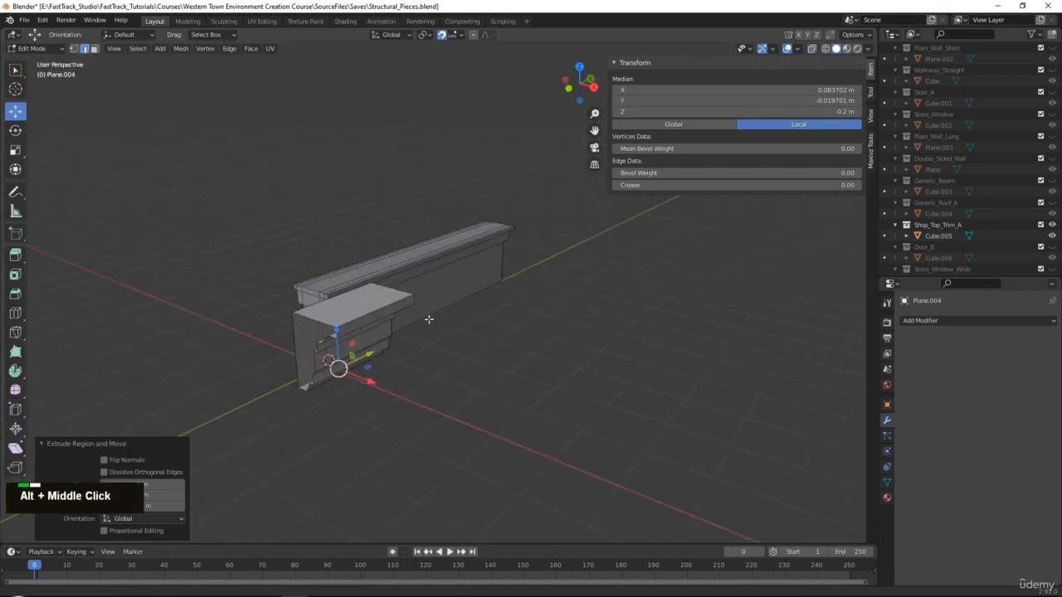
scroll(428, 319, "up", 3)
middle_click_drag(429, 320, 411, 348)
scroll(391, 438, "up", 1)
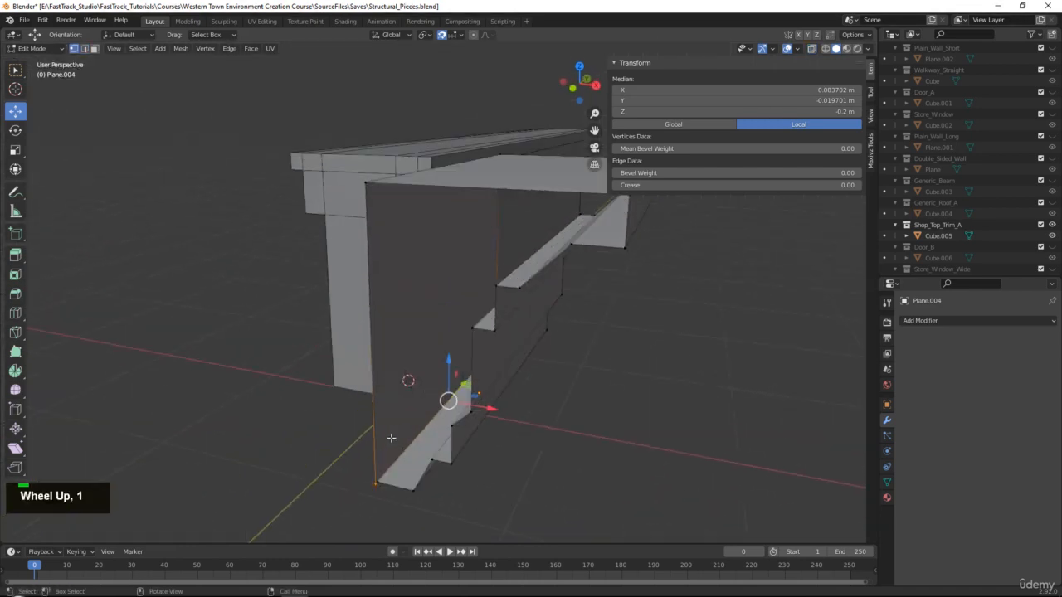
left_click(391, 487)
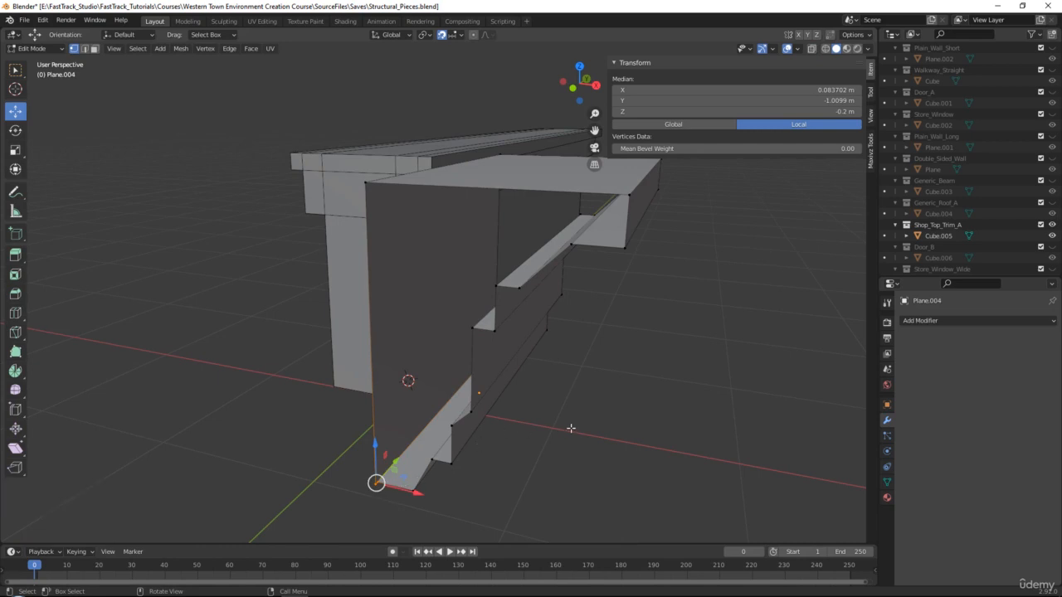
key("q")
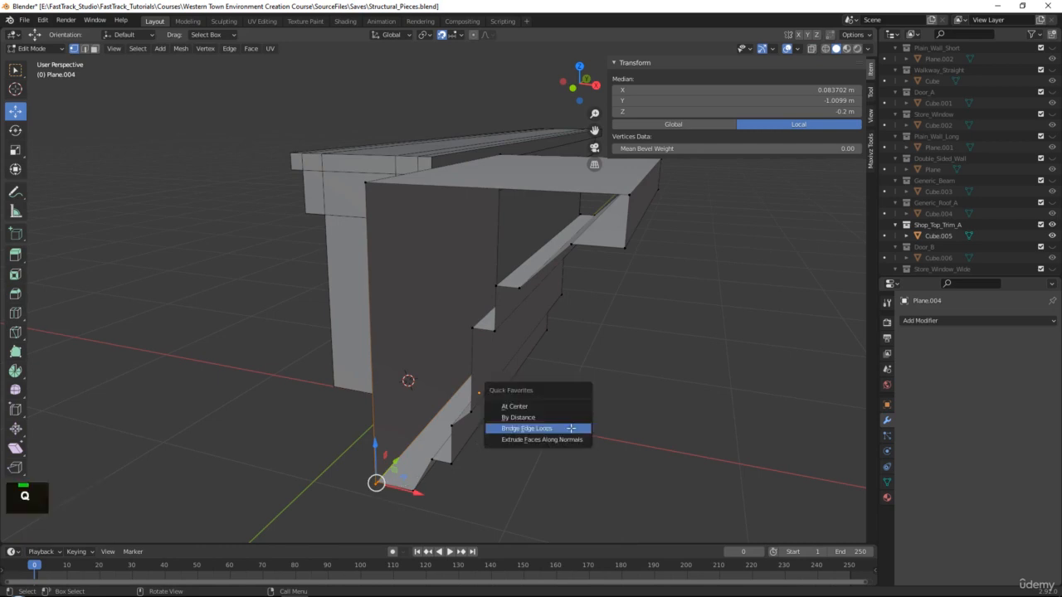
left_click(525, 406)
Check in the Vertex menu that Merge At Center is saved as a Quick Favorite.
left_click(205, 48)
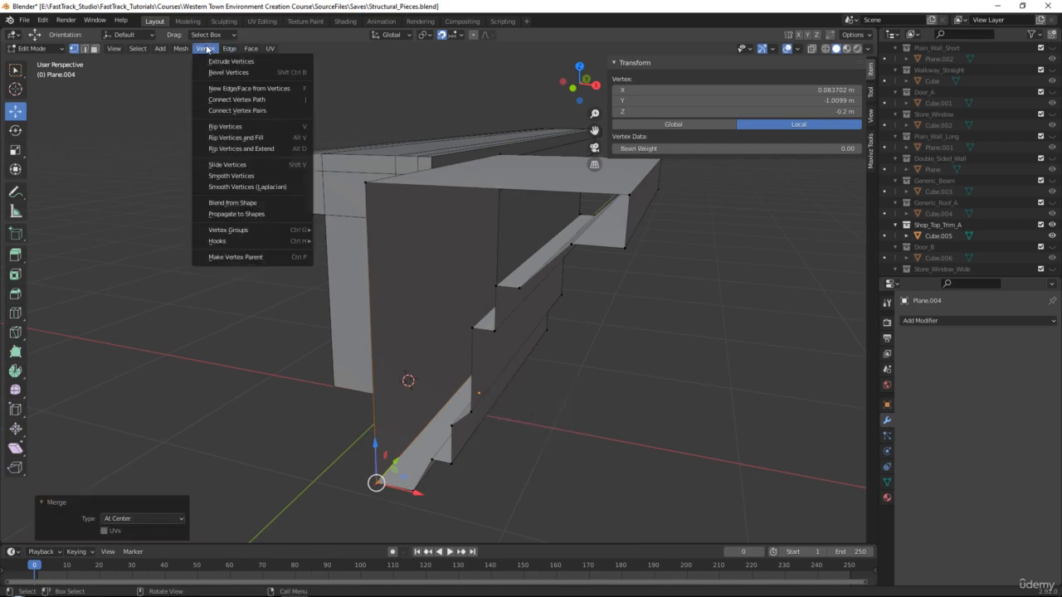
mouse_move(181, 48)
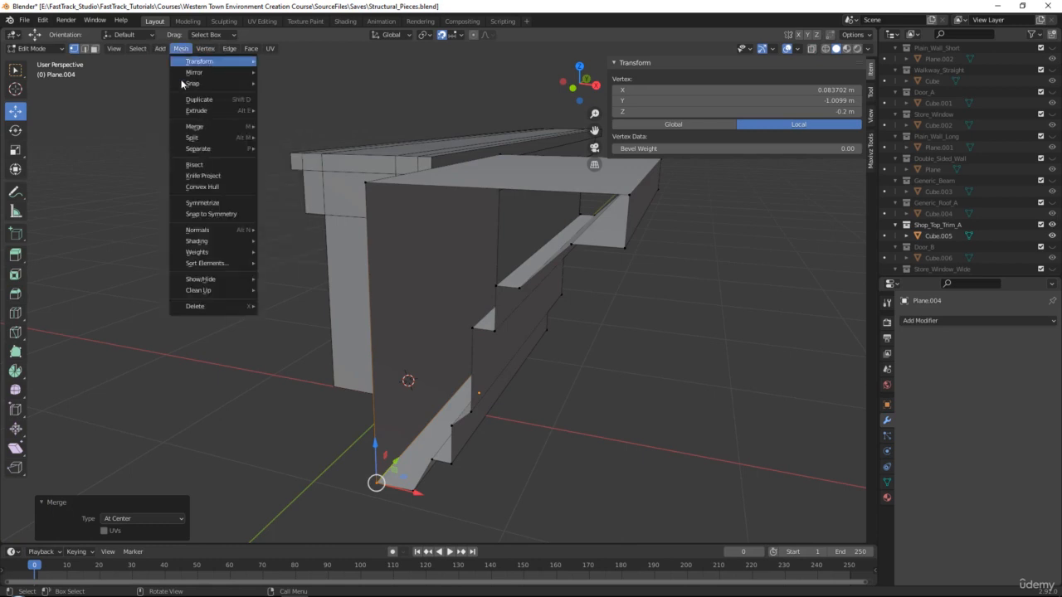
mouse_move(199, 126)
right_click(293, 127)
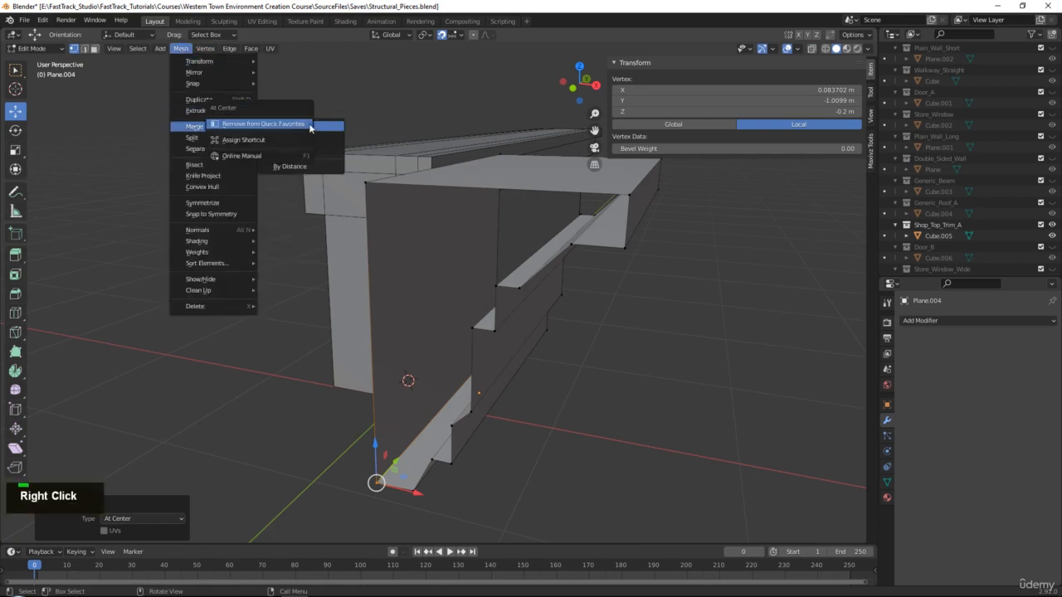
Merge the other corner's doubled vertices At Center, then leave Edit Mode.
middle_click_drag(600, 294, 370, 330)
scroll(370, 330, "up", 3)
left_click_drag(372, 335, 351, 309)
key("q")
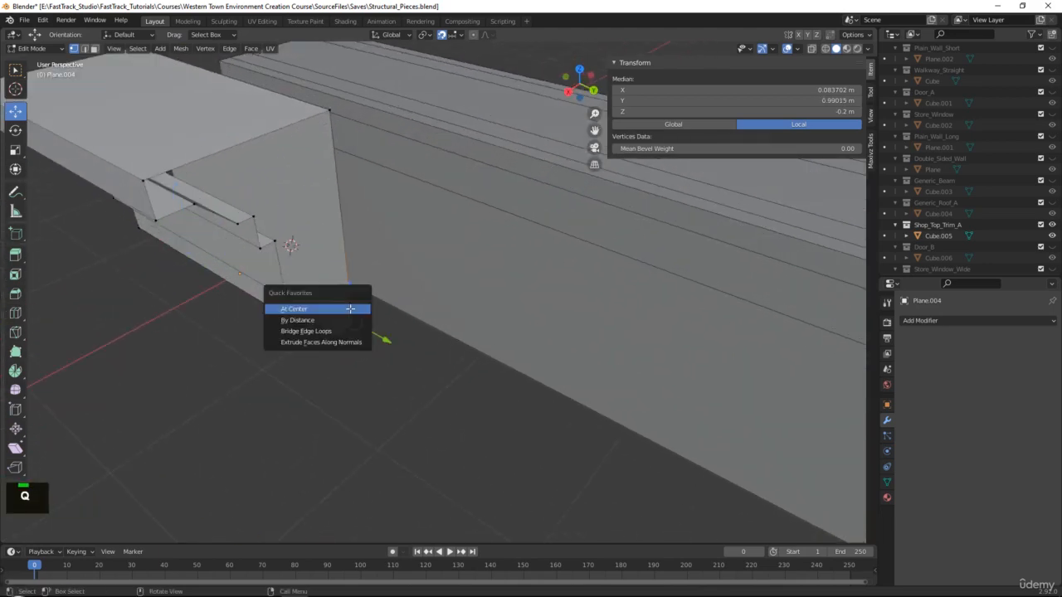
left_click(351, 308)
scroll(280, 201, "down", 3)
middle_click_drag(280, 201, 512, 368)
key("Tab")
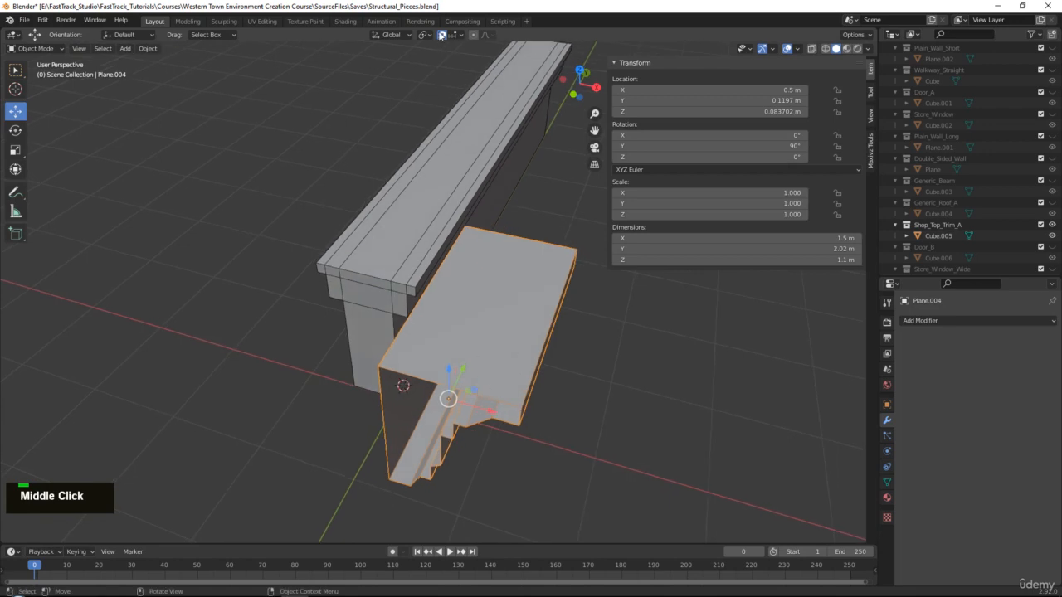
Add a Mirror modifier to the profile, mirroring only along Z with Z bisect enabled.
middle_click_drag(509, 184, 459, 248)
left_click_drag(415, 406, 447, 324)
middle_click_drag(446, 324, 487, 292)
scroll(501, 268, "up", 1)
left_click(938, 320)
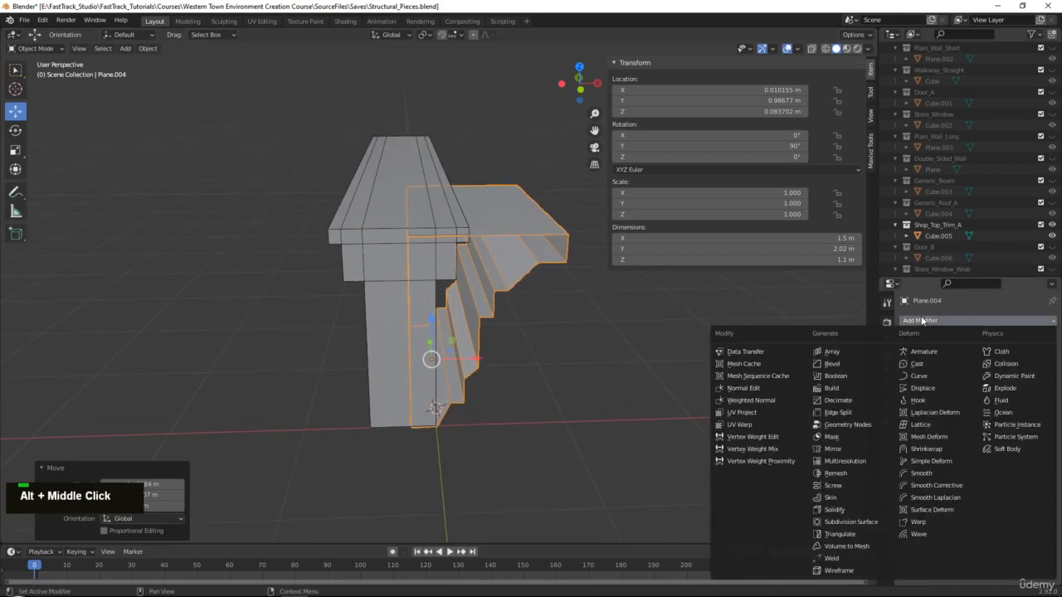
left_click(833, 449)
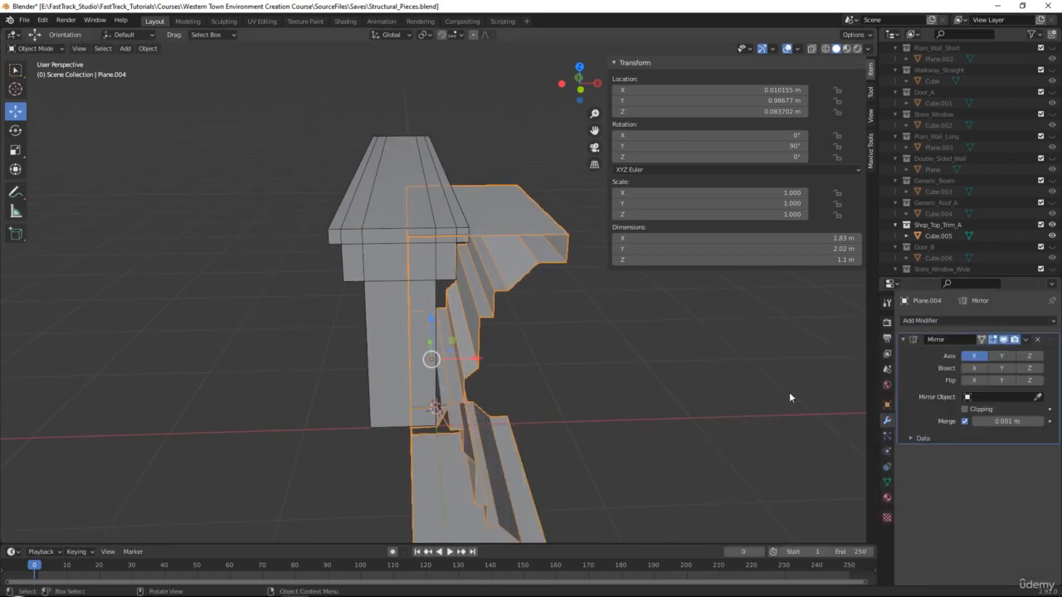
left_click(1000, 356)
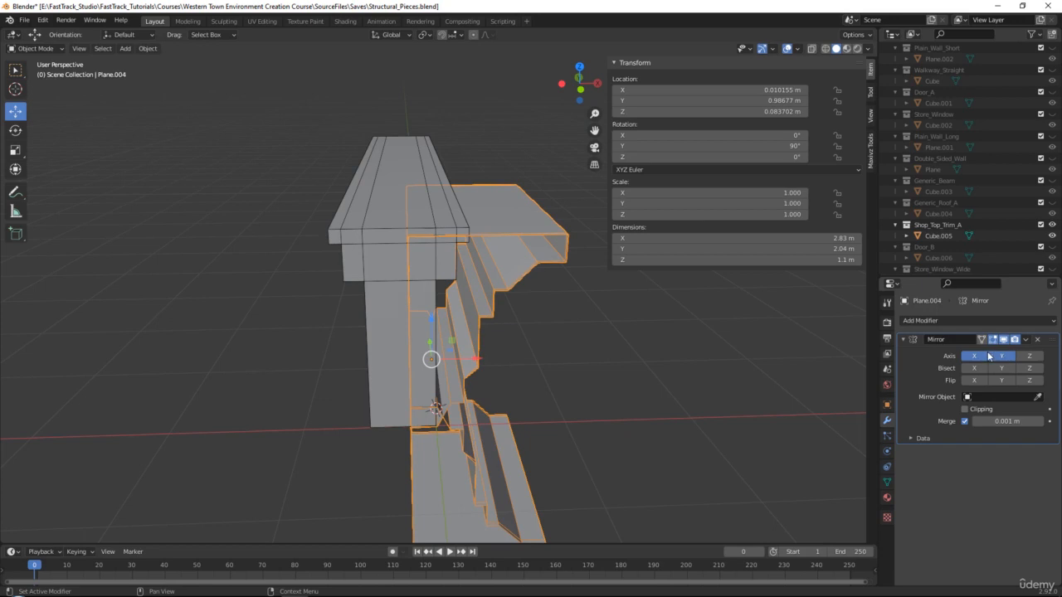
left_click(982, 356)
left_click(1028, 357)
left_click(1029, 368)
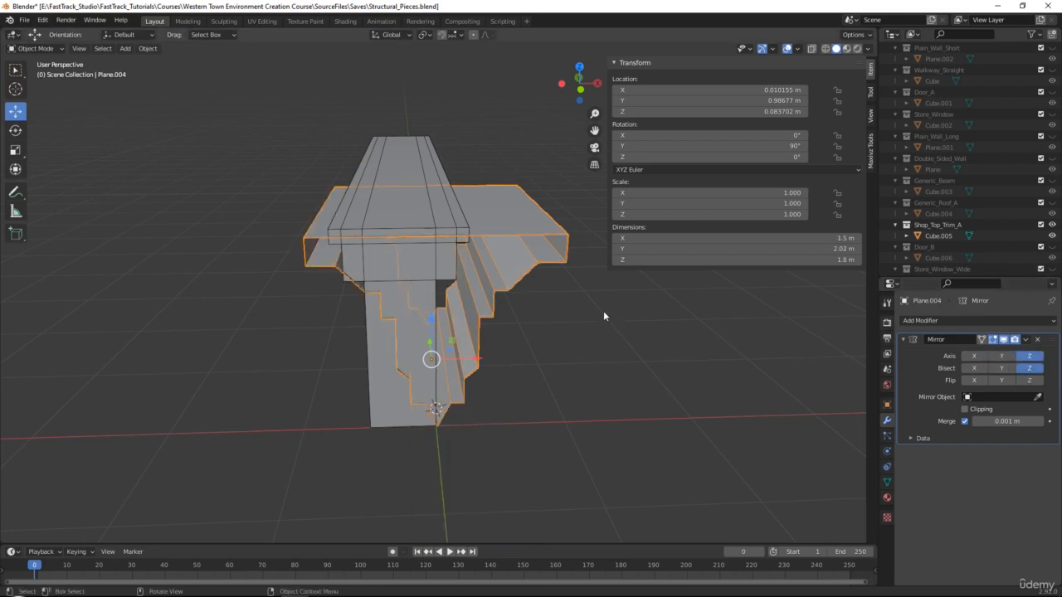
Reposition the object's pivot along X with Edit Pivot.
middle_click_drag(605, 312, 513, 342)
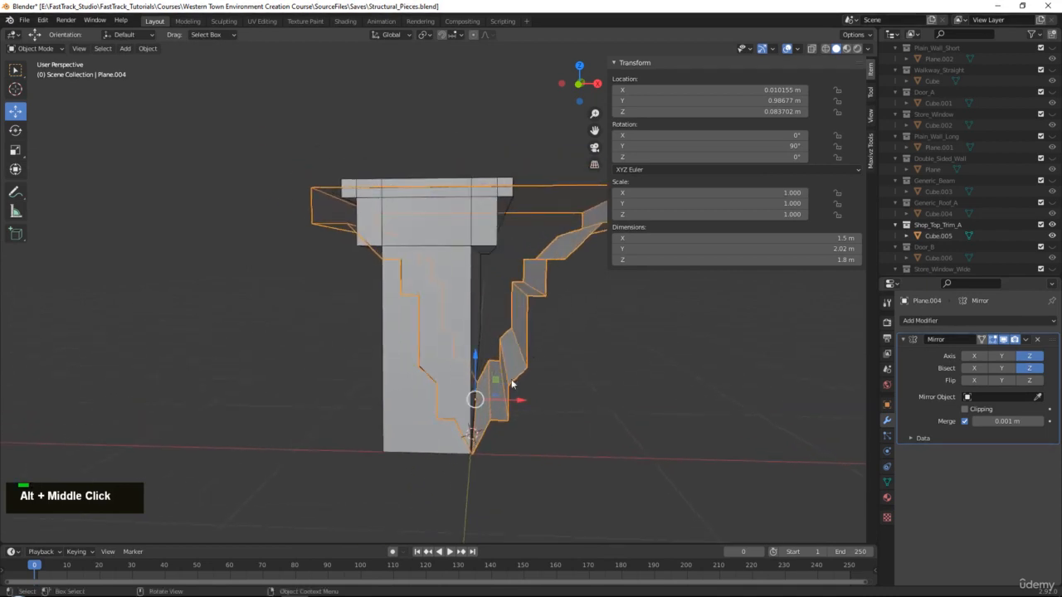
left_click(871, 145)
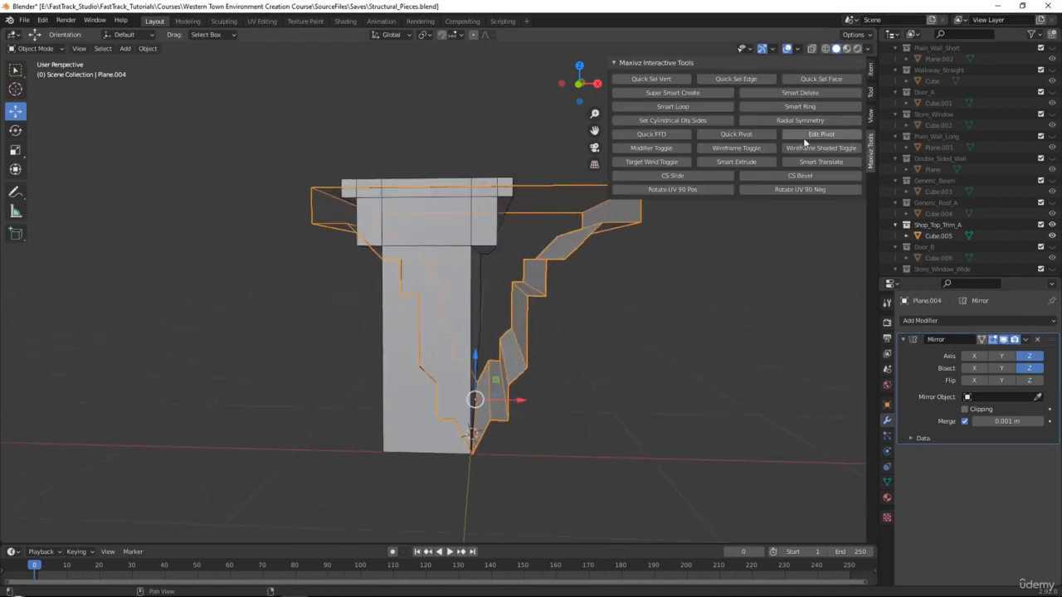
left_click(821, 137)
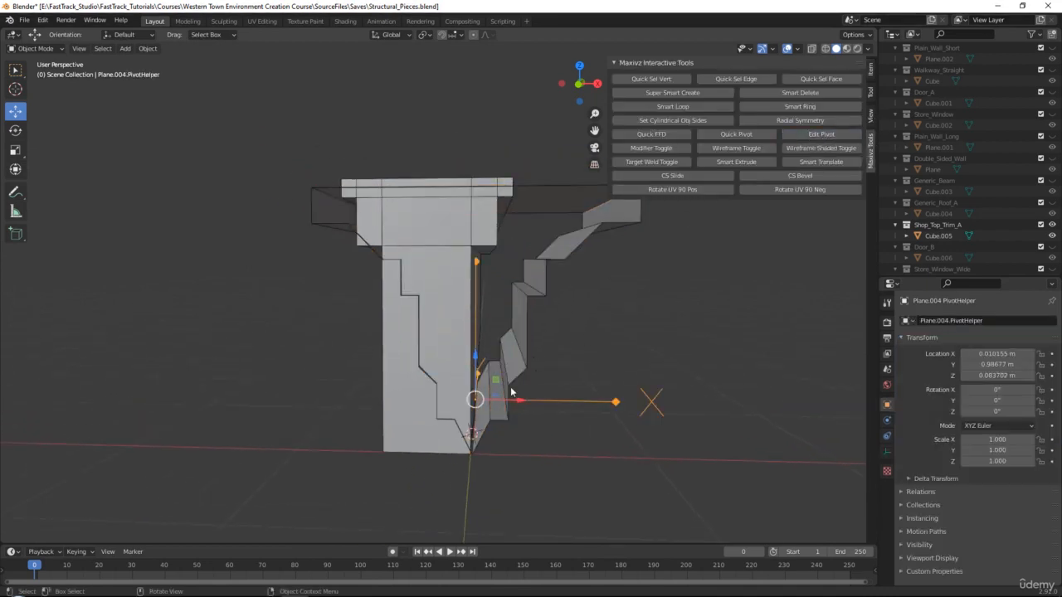
left_click_drag(515, 405, 476, 405)
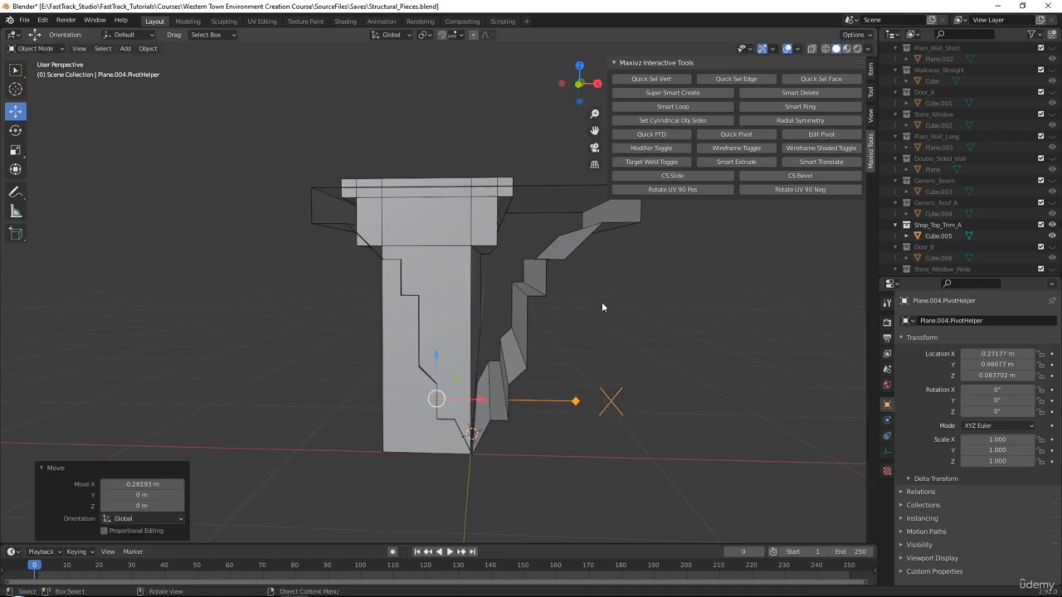
left_click(836, 137)
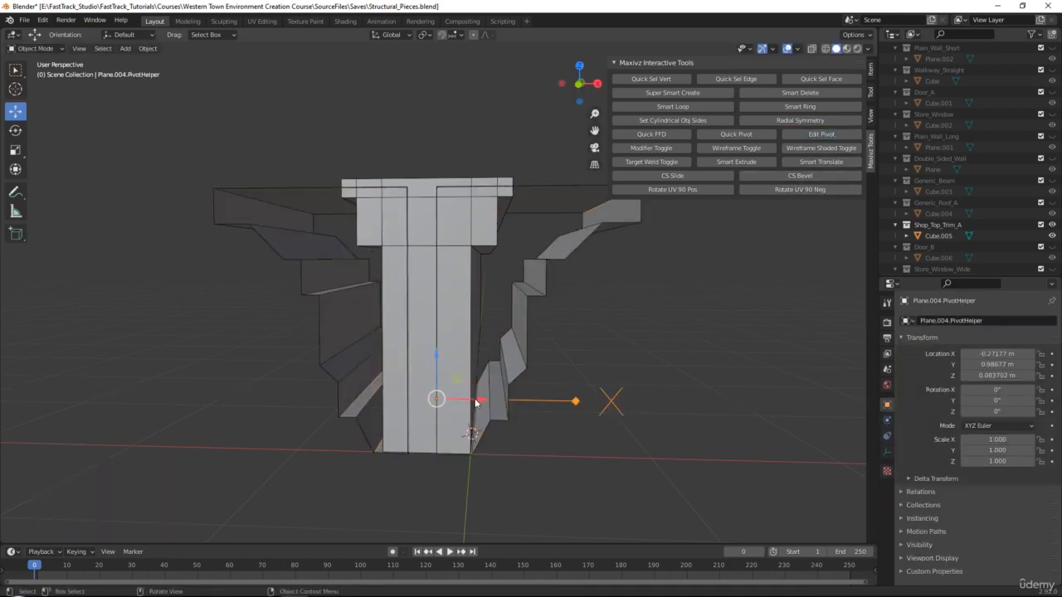
left_click_drag(476, 404, 490, 404)
left_click(855, 136)
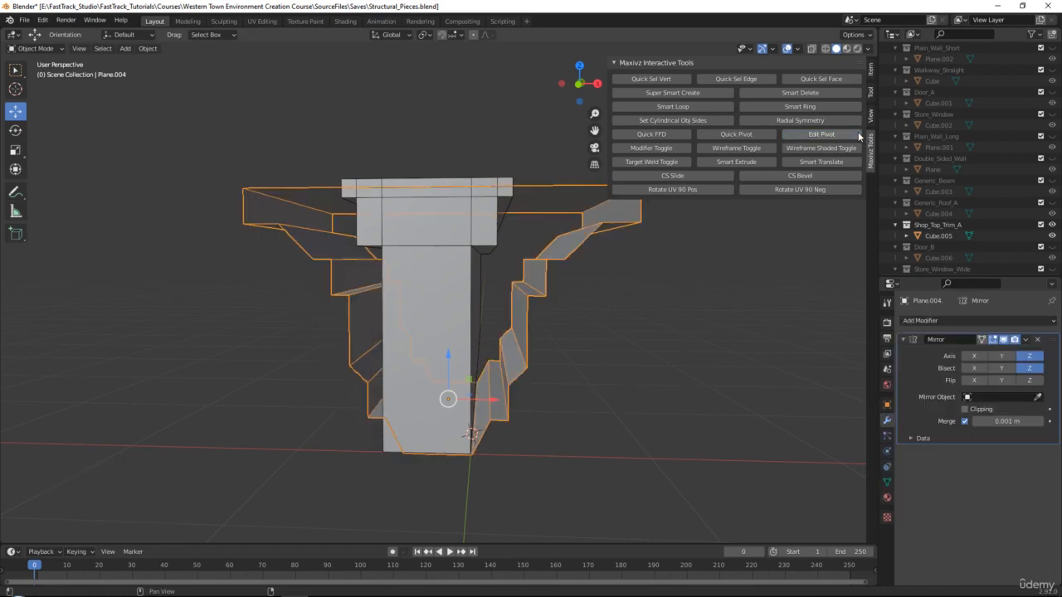
Nudge the profile slightly along X and apply the Mirror modifier to the mesh.
middle_click_drag(580, 307, 566, 346)
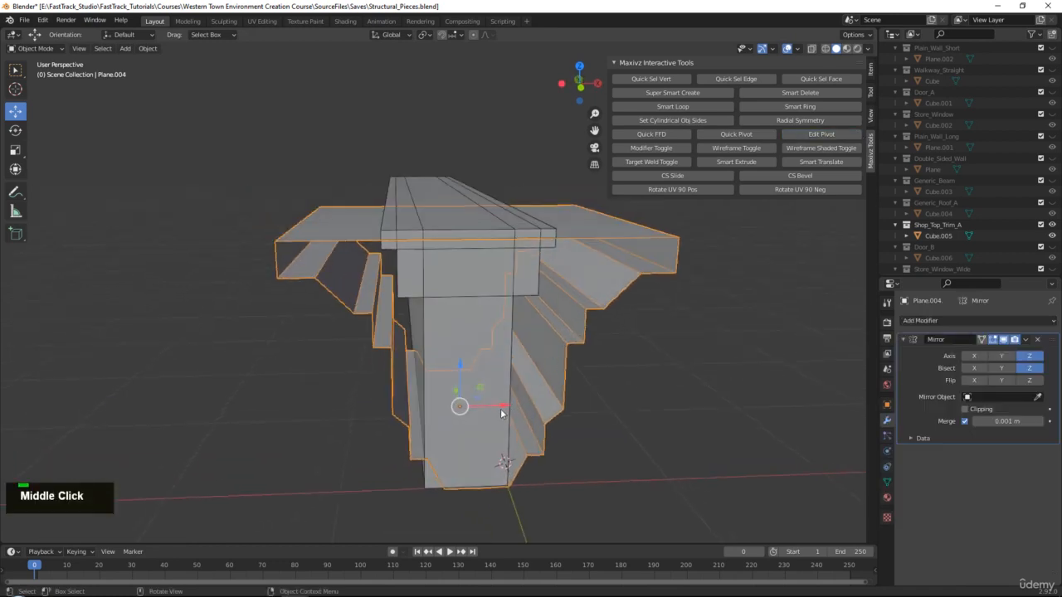
left_click_drag(501, 413, 501, 396)
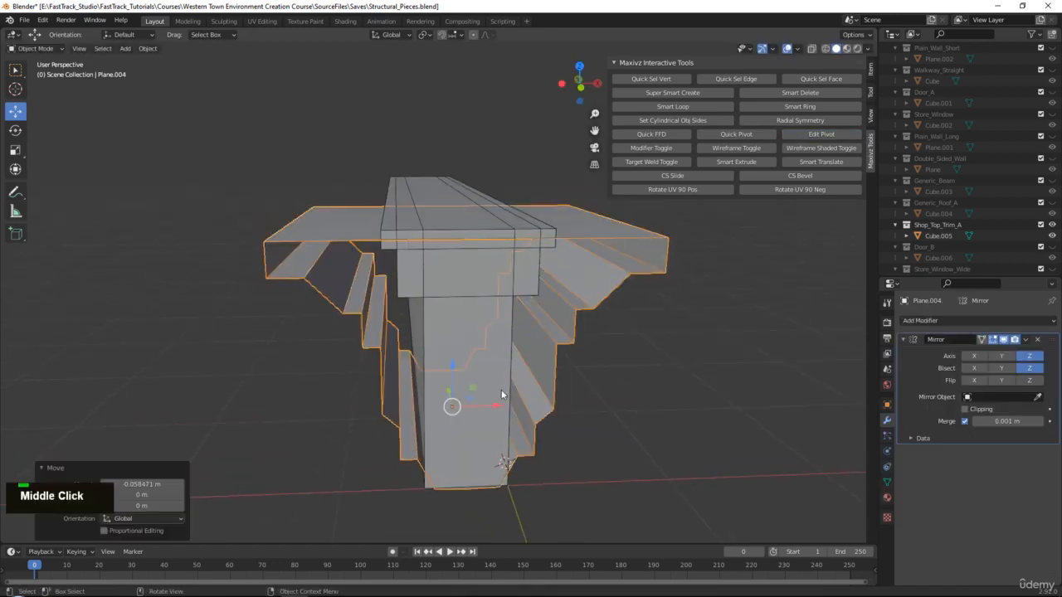
middle_click_drag(502, 395, 583, 357)
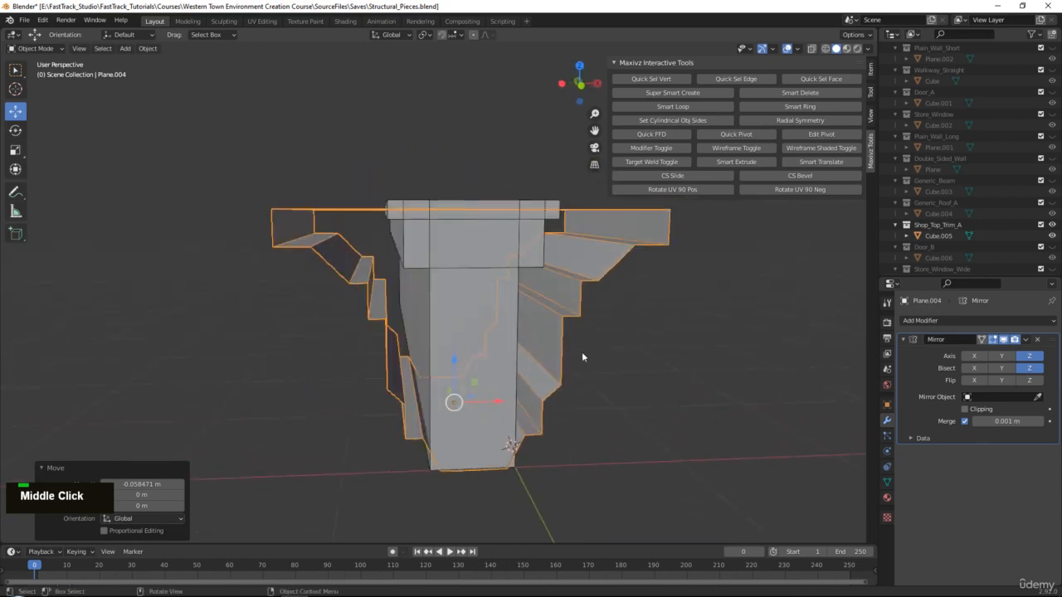
left_click(919, 370)
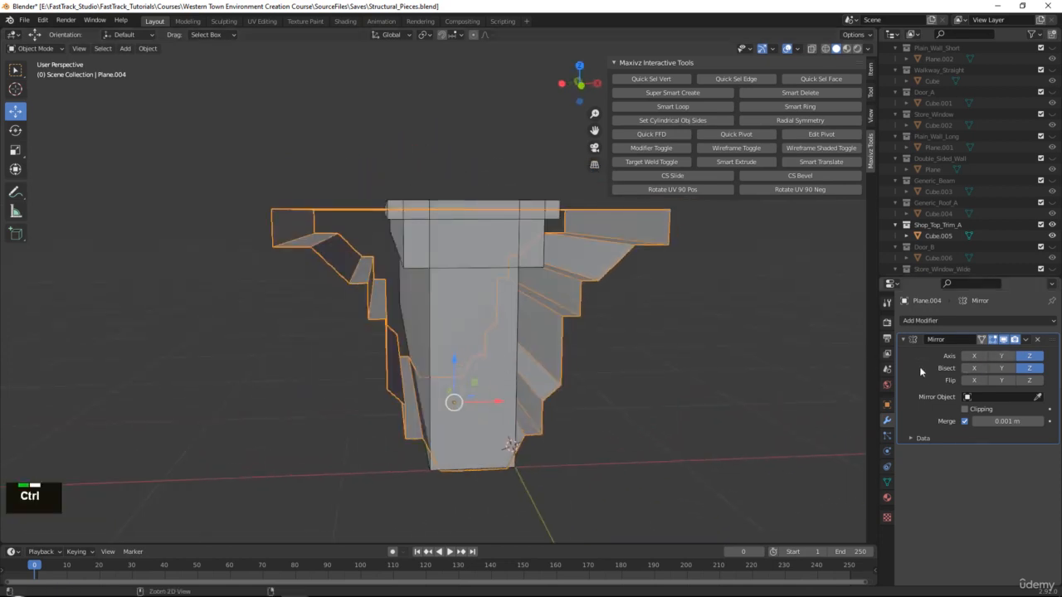
key("ctrl+a")
middle_click_drag(516, 325, 450, 260)
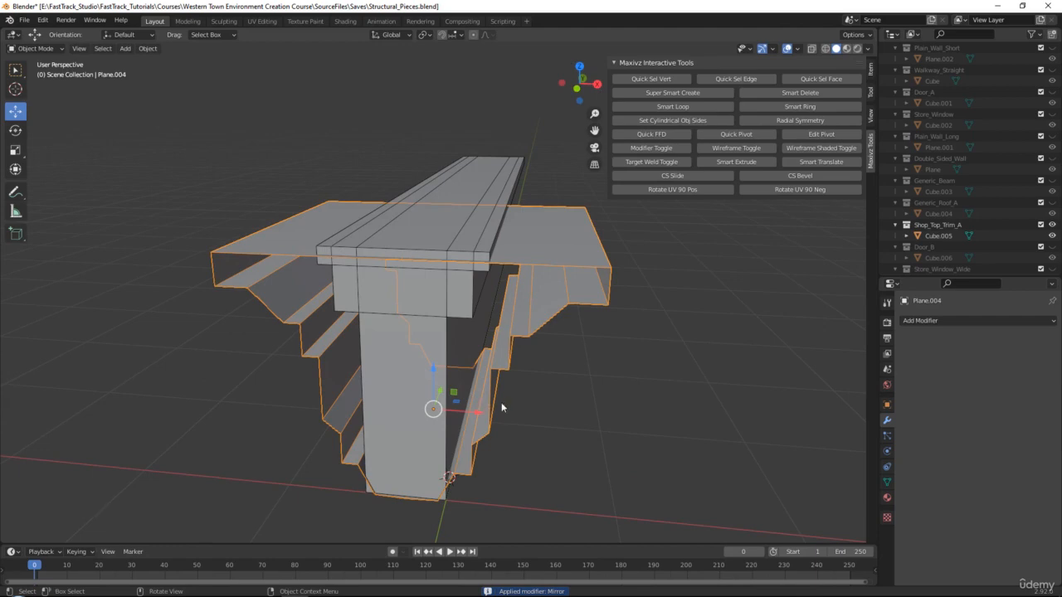
Select the centre seam edges on the cornice's top and lower step, and delete them as Edge Loops.
middle_click_drag(569, 355, 473, 377)
key("Tab")
key("2")
left_click(412, 448)
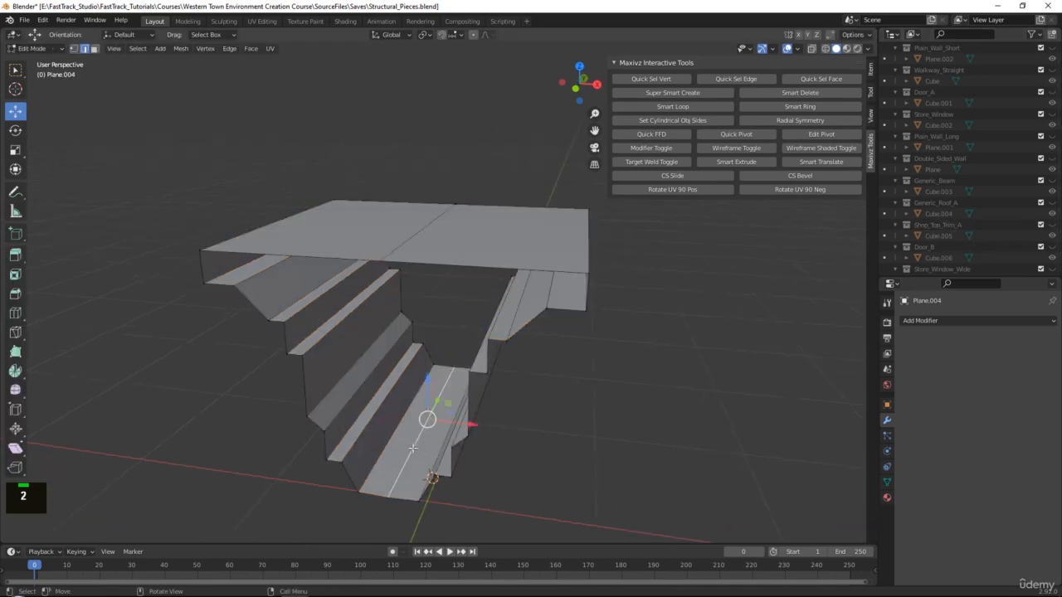
left_click(428, 225, "ctrl")
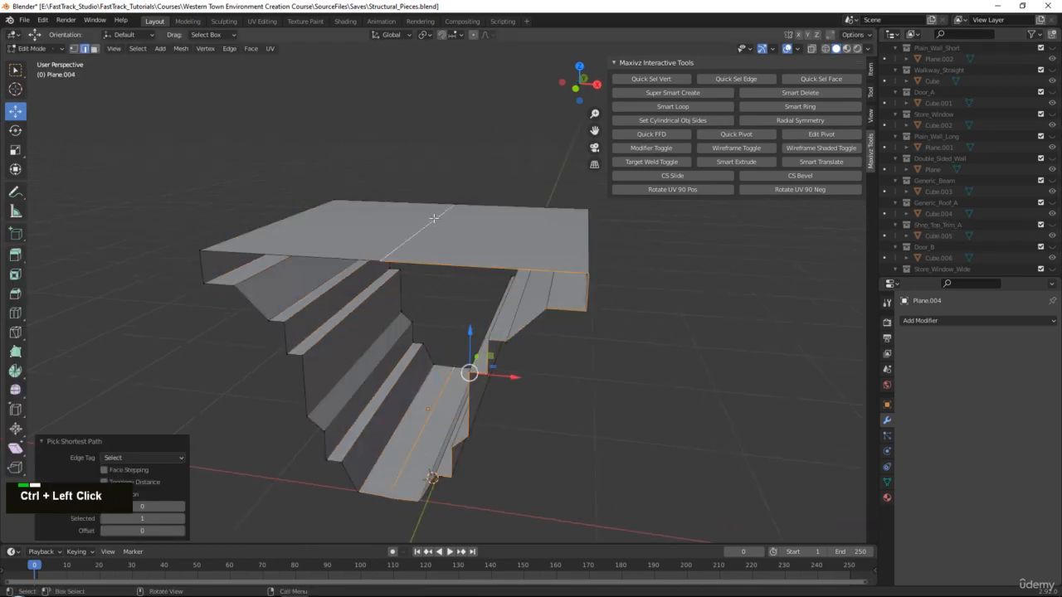
left_click(433, 220)
left_click(410, 423, "shift")
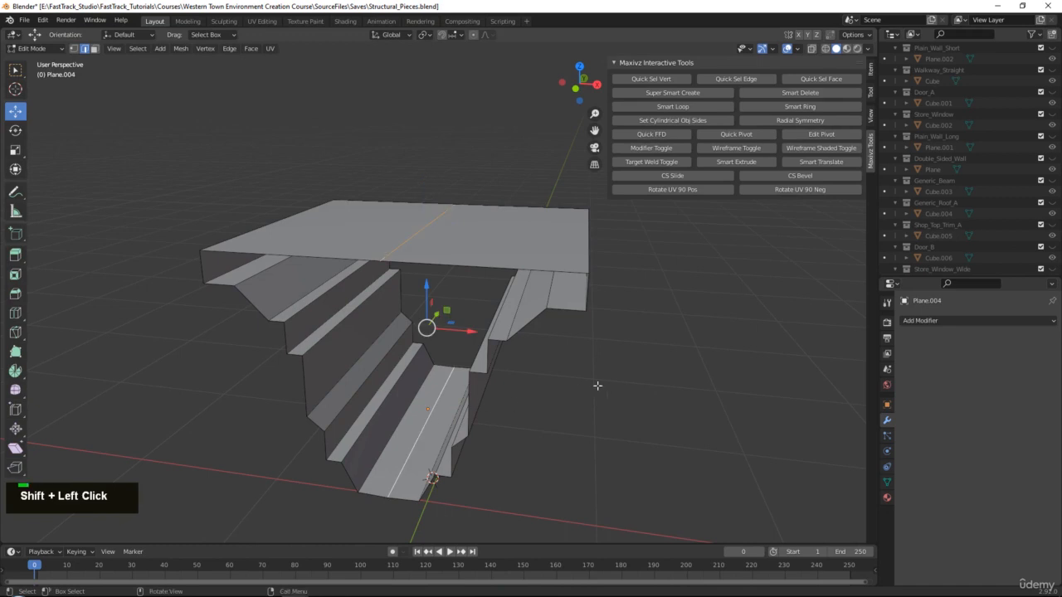
key("Delete")
left_click(564, 491)
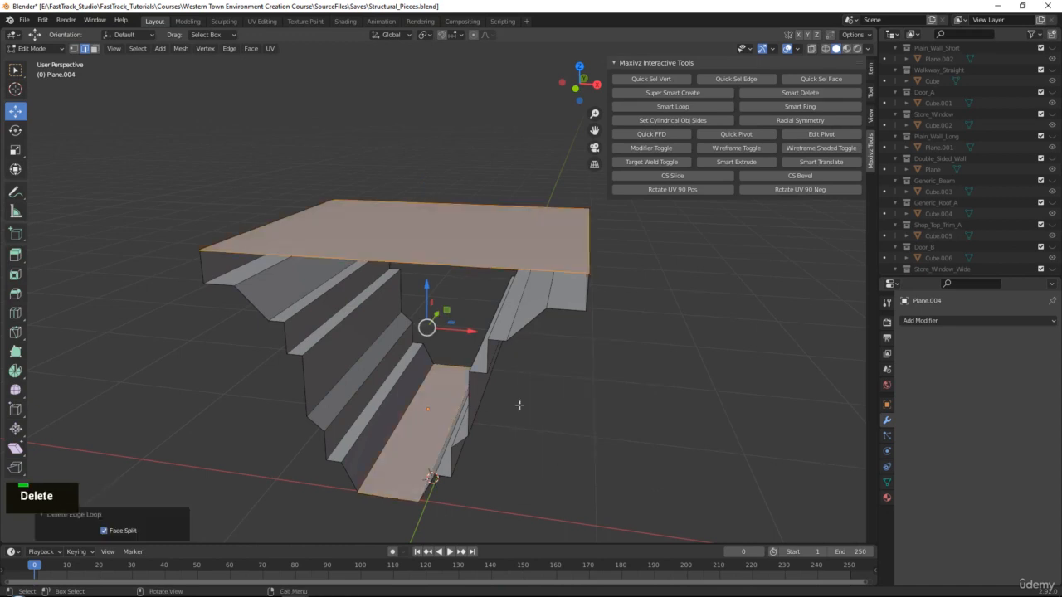
middle_click_drag(563, 494, 394, 412)
scroll(394, 412, "down", 4)
mouse_move(452, 254)
middle_mouse_down()
mouse_move(478, 260)
mouse_move(451, 262)
mouse_move(451, 249)
middle_mouse_up()
Select one end's vertices in X-ray and show Shop_Top_Trim_A for reference.
key("1")
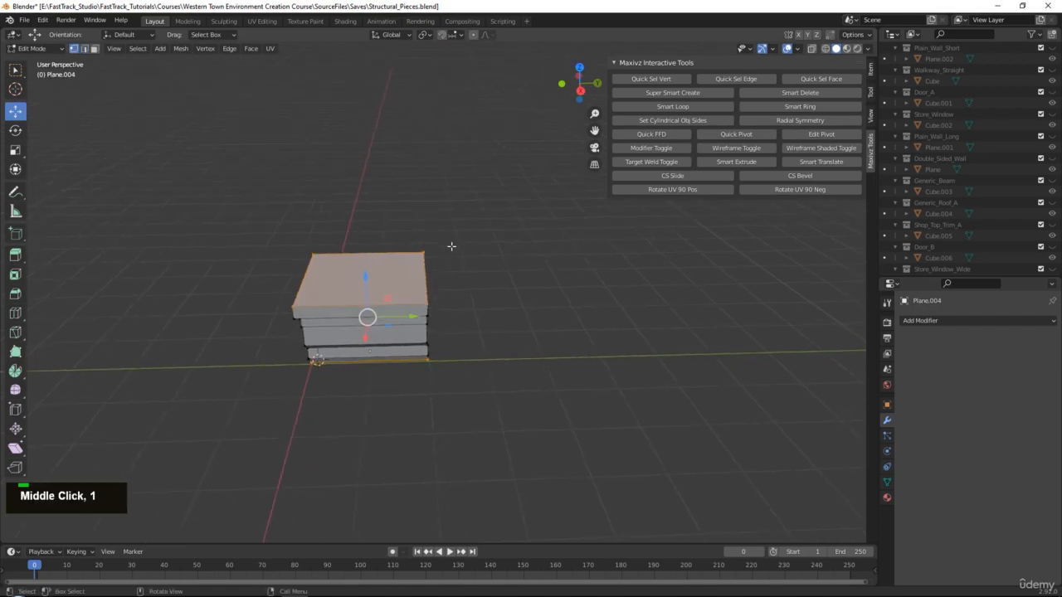
key("alt+x")
left_click_drag(472, 191, 374, 449)
key("alt+x")
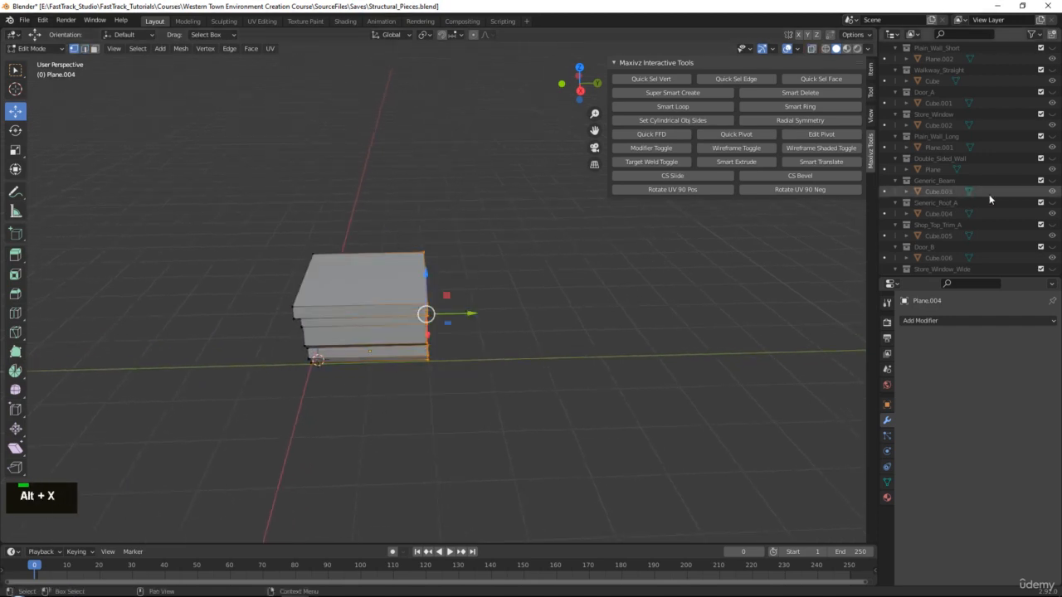
left_click(1052, 225)
middle_click_drag(498, 320, 359, 327, "alt")
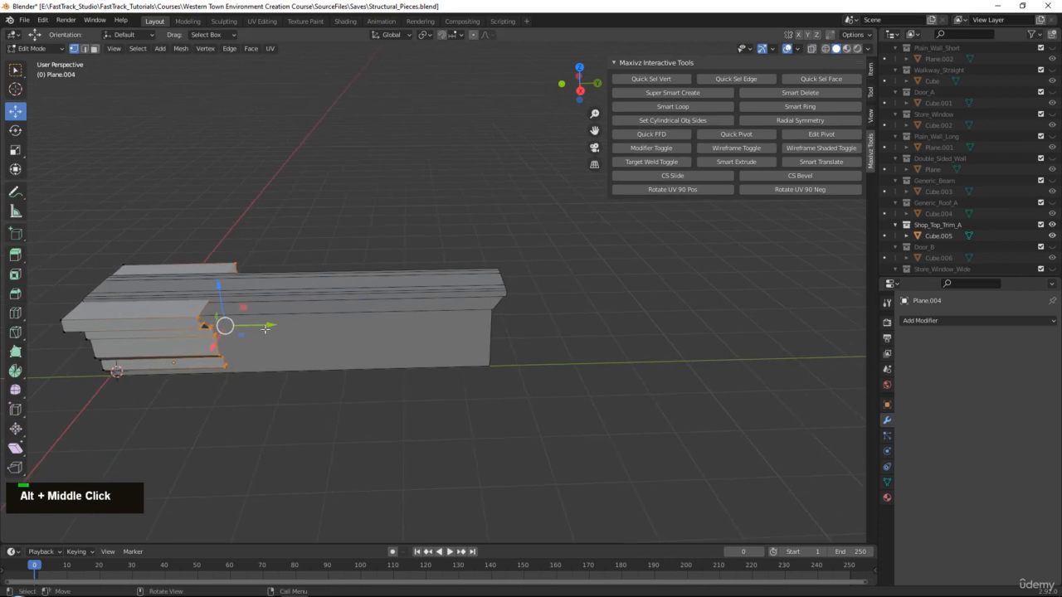
Move the selected end vertices along Y to match the reference trim's length.
key("g")
key("y")
left_click(526, 330)
scroll(523, 330, "up", 3)
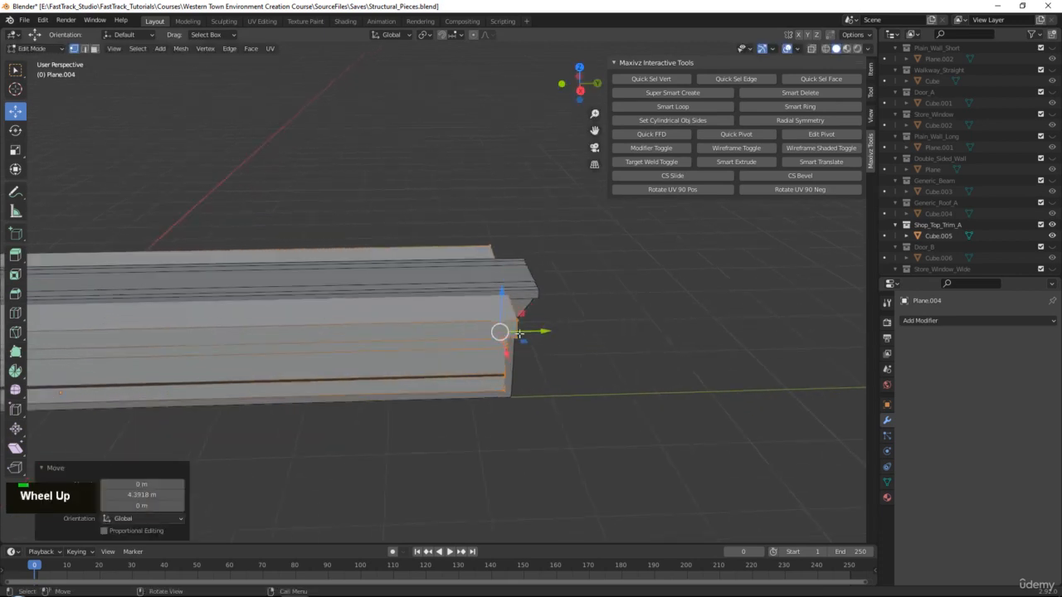
middle_click_drag(522, 331, 536, 294)
scroll(553, 348, "up", 2)
left_click_drag(558, 346, 570, 348)
middle_click_drag(570, 348, 387, 352)
middle_click(470, 368, "alt")
scroll(470, 369, "up", 2)
middle_click_drag(455, 323, 492, 300, "alt")
scroll(448, 406, "up", 1)
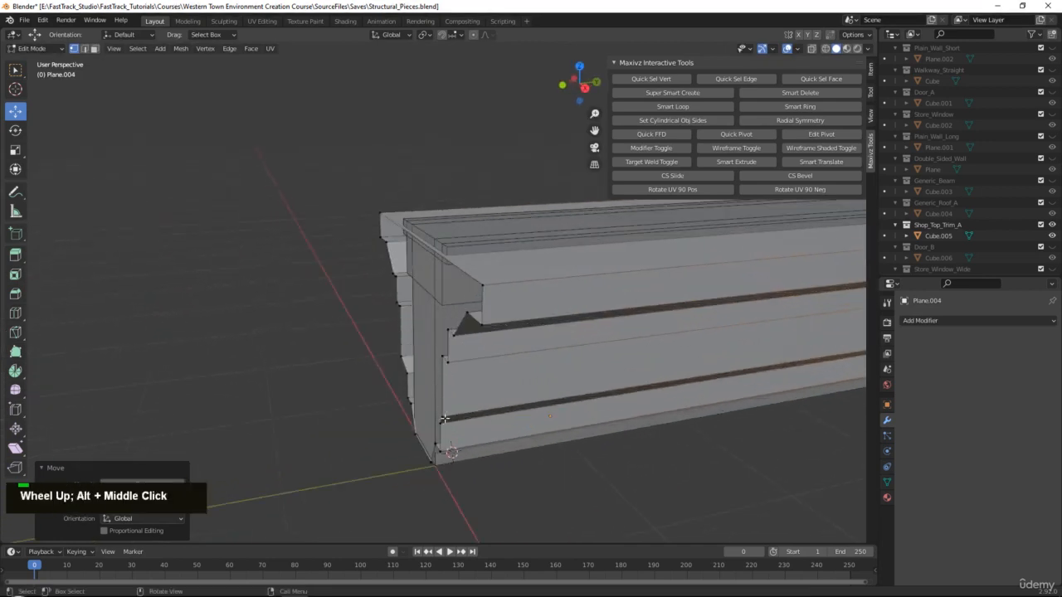
scroll(373, 316, "down", 1)
With snapping on, push the trim's end vertices 0.14773 m outward along Y.
left_click_drag(307, 177, 506, 530)
middle_click_drag(424, 248, 494, 216)
left_click(446, 39)
left_click_drag(457, 328, 425, 293)
middle_click_drag(425, 293, 457, 258, "alt")
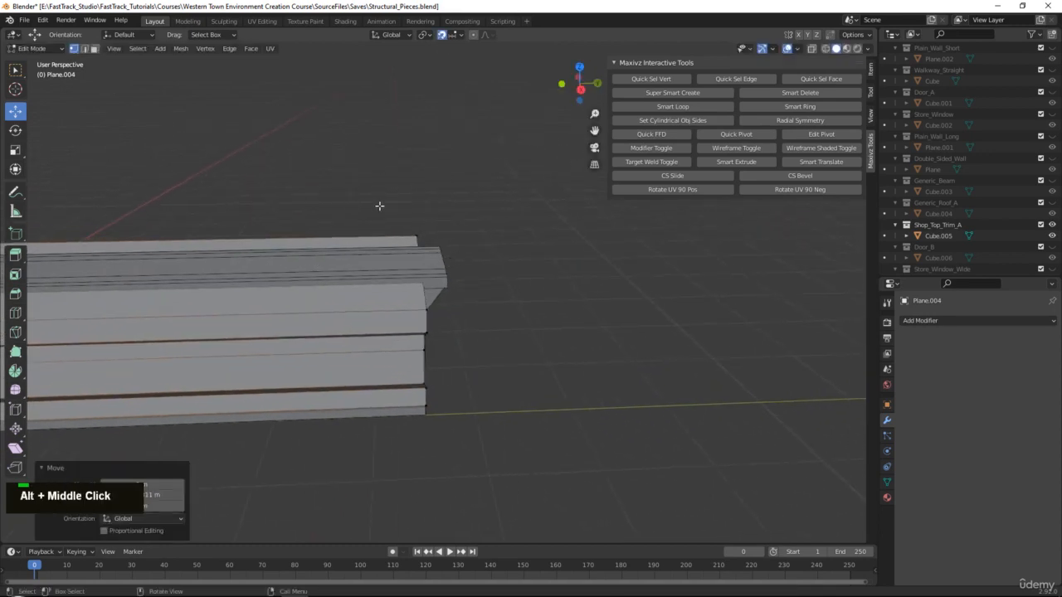
middle_click_drag(379, 206, 498, 62)
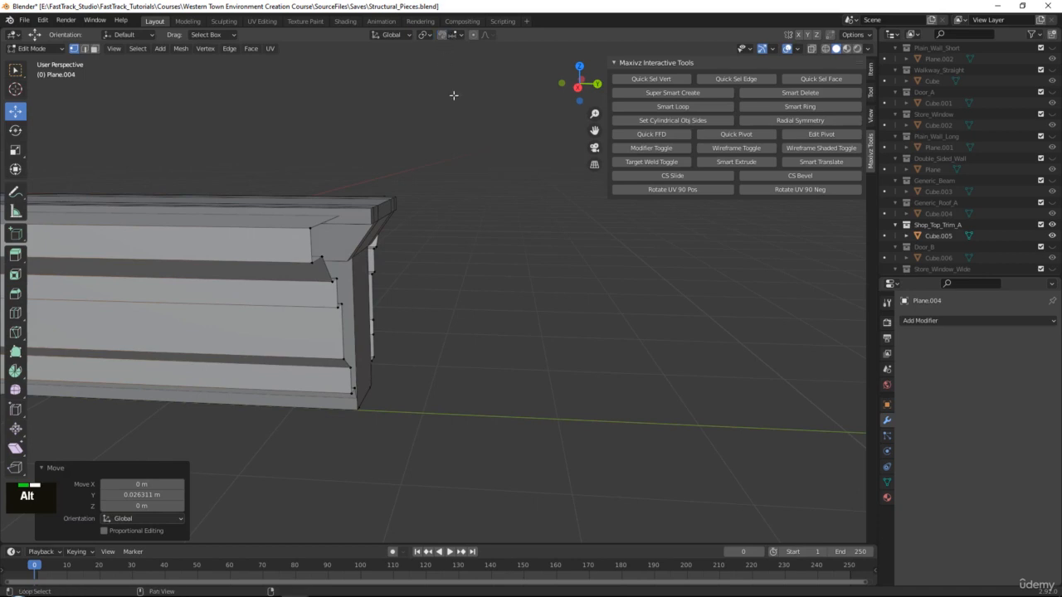
middle_click_drag(454, 96, 507, 108)
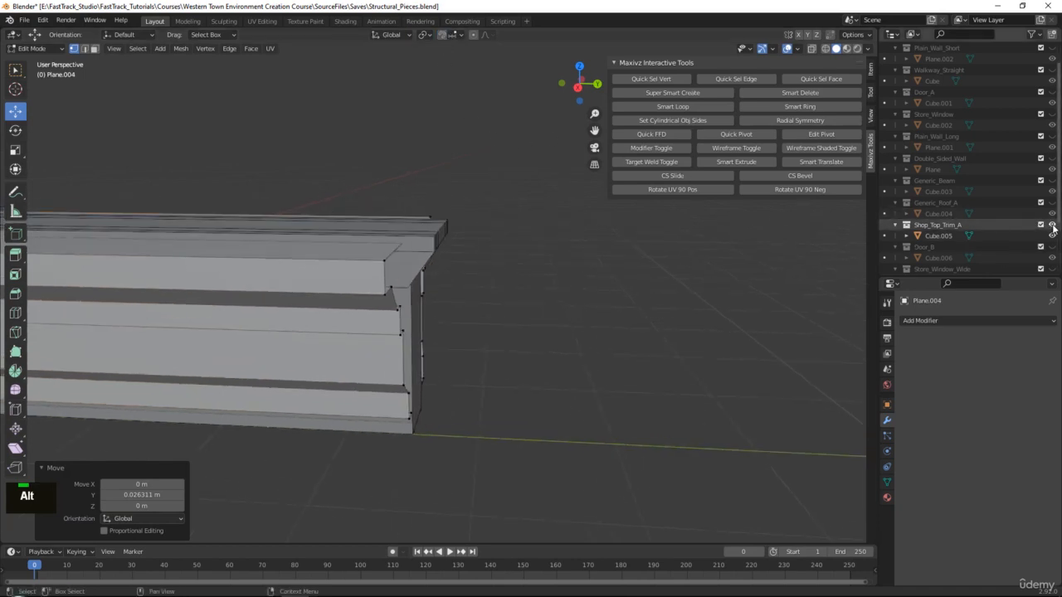
middle_click_drag(423, 292, 451, 244)
Select the trim's top corner vertices.
right_click(885, 312)
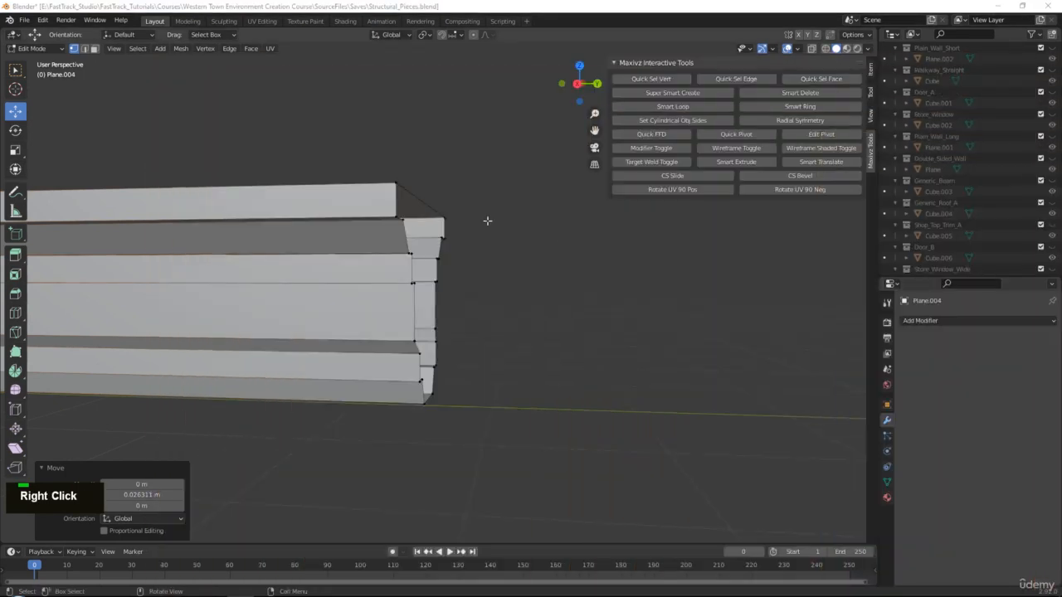
middle_click_drag(436, 180, 405, 201)
left_click_drag(393, 193, 507, 247)
Push the top corner vertices out along Y to 0.18159 m, undoing the failed attempts.
mouse_move(507, 247)
middle_mouse_down()
mouse_move(489, 254)
mouse_move(498, 246)
middle_mouse_up()
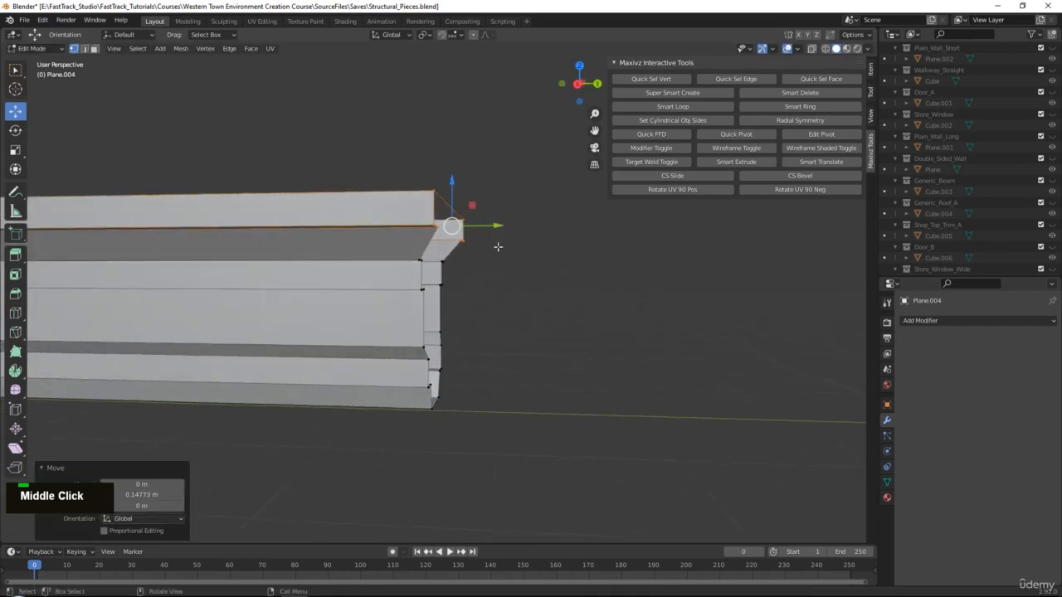
key("ctrl+z")
left_click_drag(340, 158, 506, 269)
left_click_drag(476, 225, 500, 249)
left_click_drag(424, 251, 423, 250, "ctrl")
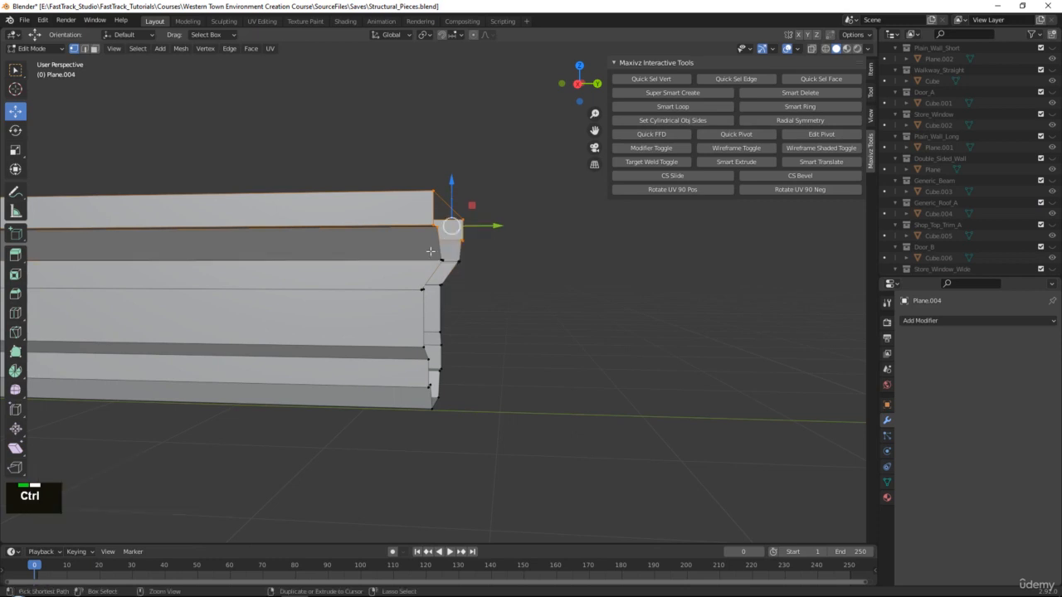
left_click_drag(491, 226, 510, 232)
middle_click_drag(510, 233, 524, 194)
key("ctrl+z")
left_click_drag(511, 179, 426, 276)
left_click_drag(504, 249, 520, 231)
key("ctrl+z")
Select the edge loop around the trim's open end.
scroll(511, 236, "down", 4)
middle_click_drag(498, 242, 463, 278)
scroll(436, 287, "up", 3)
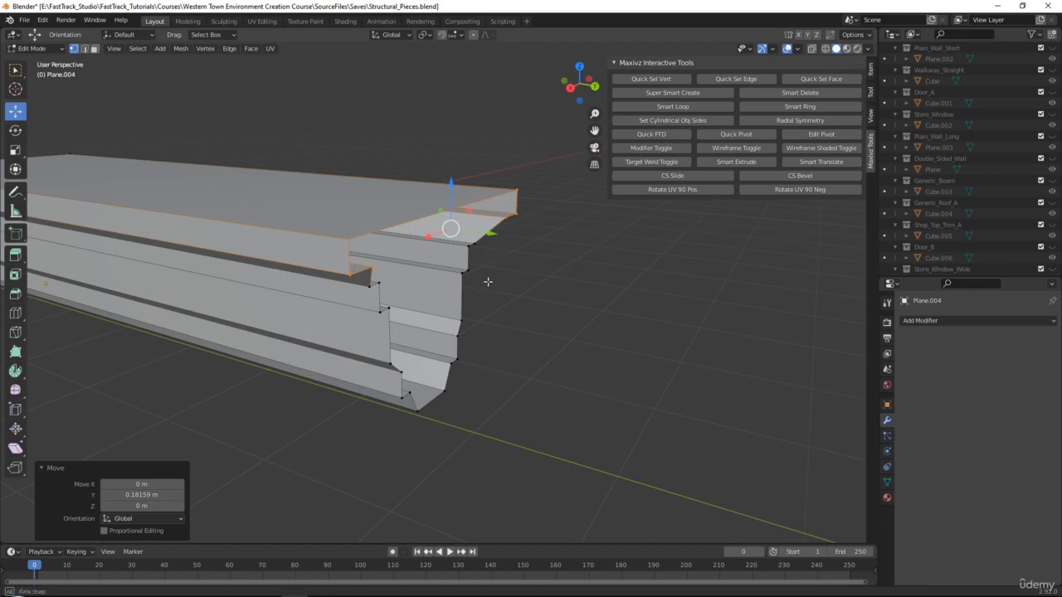
mouse_move(488, 282)
middle_mouse_down()
mouse_move(490, 266)
mouse_move(485, 298)
mouse_move(477, 295)
middle_mouse_up()
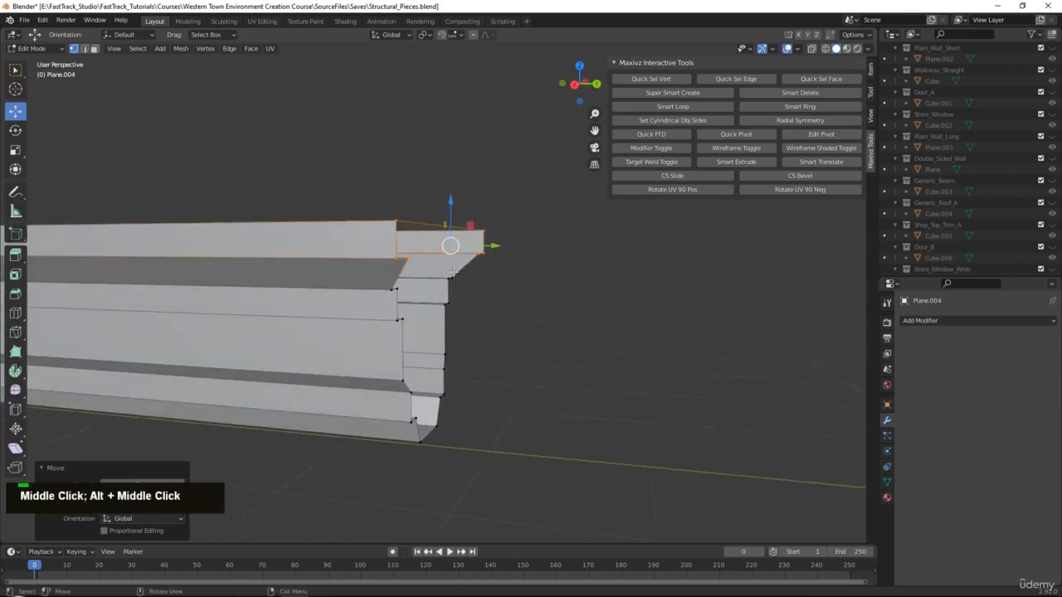
double_click(462, 266)
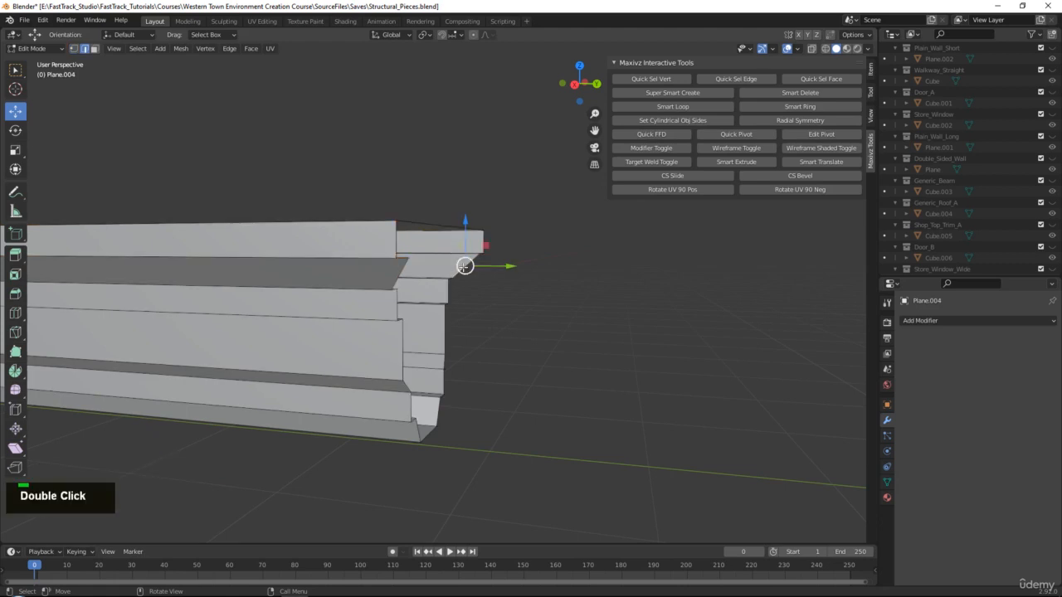
left_click(448, 296, "alt+shift")
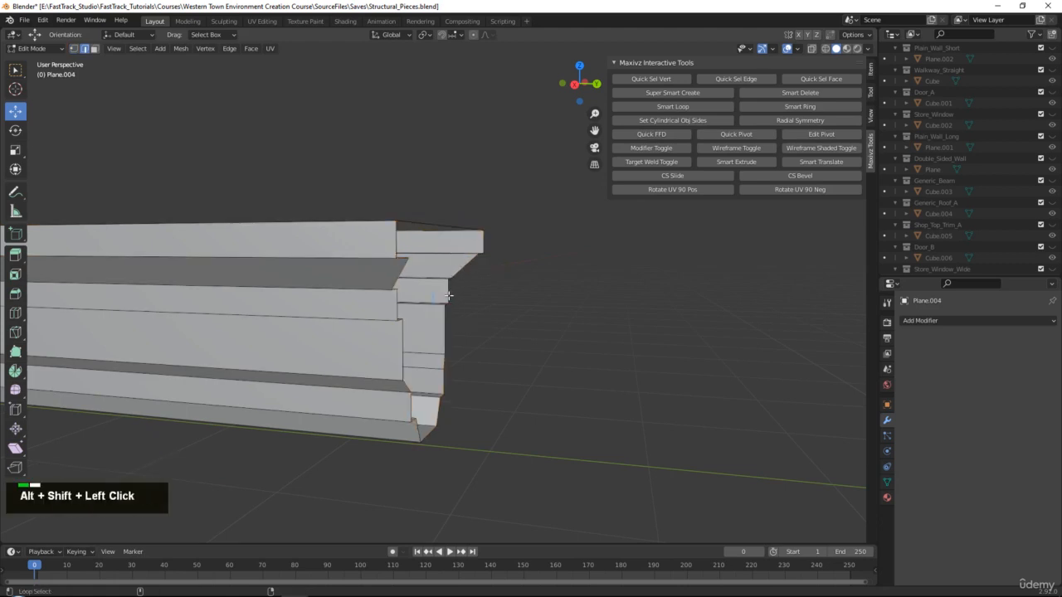
middle_click_drag(488, 301, 460, 339)
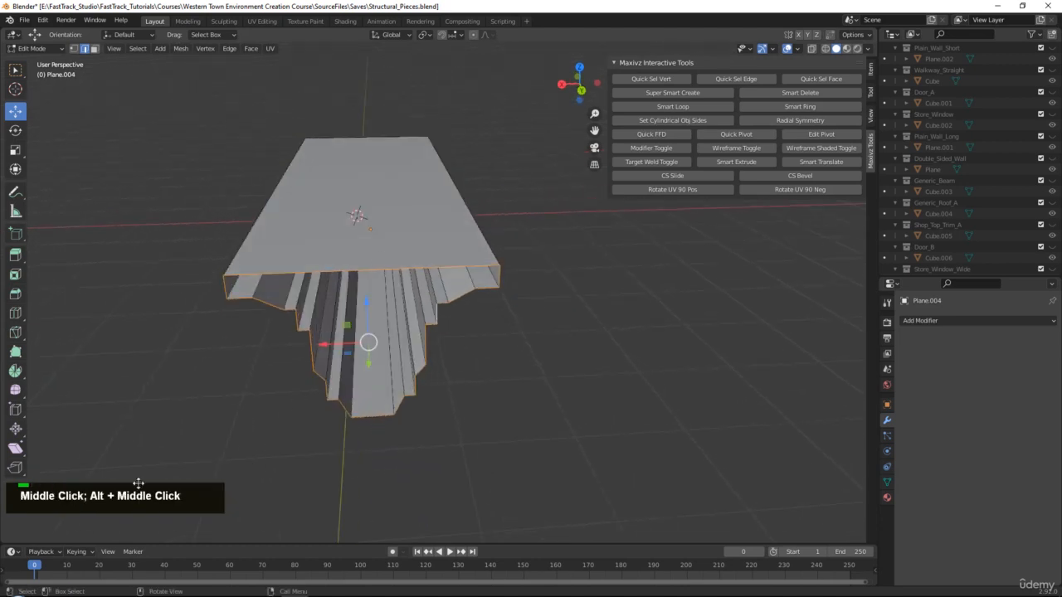
Cap the first open end of the trim with Bridge Edge Loops.
left_click_drag(366, 238, 364, 339, "ctrl")
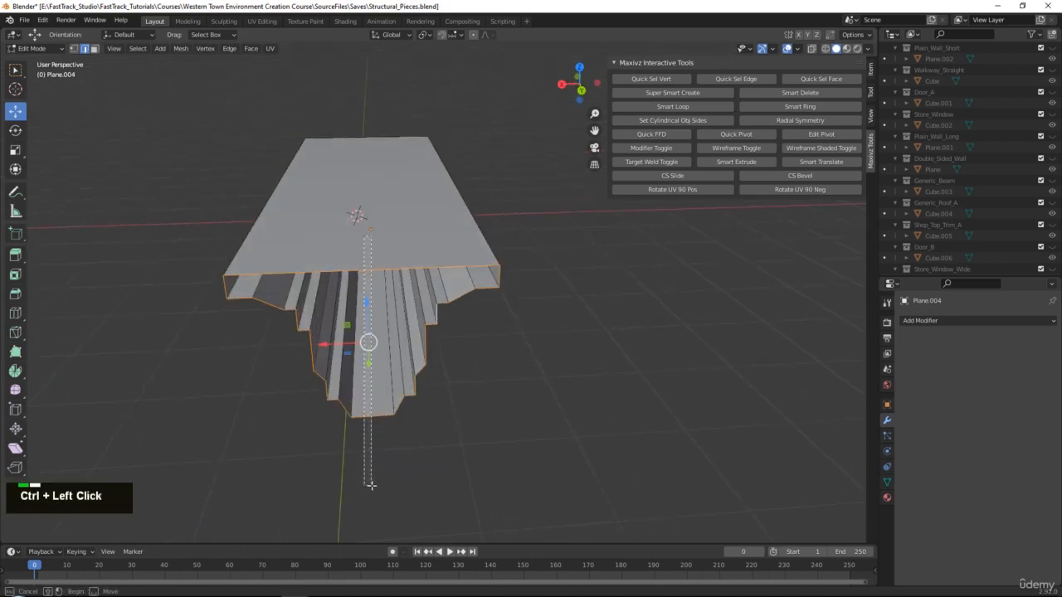
left_click_drag(371, 485, 370, 485, "ctrl")
middle_click_drag(358, 427, 381, 355)
key("q")
left_click(525, 347)
key("Tab")
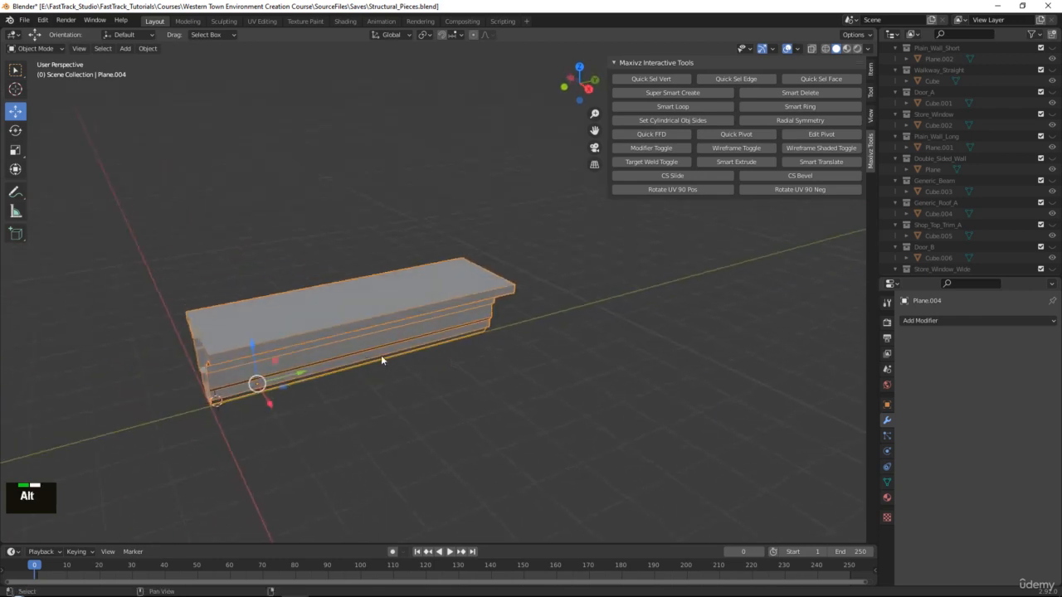
middle_click(363, 345, "alt")
scroll(364, 344, "up", 4)
Select the other end's edge loops, bridge them closed, and return to Object Mode.
key("Tab")
middle_click(465, 319, "alt")
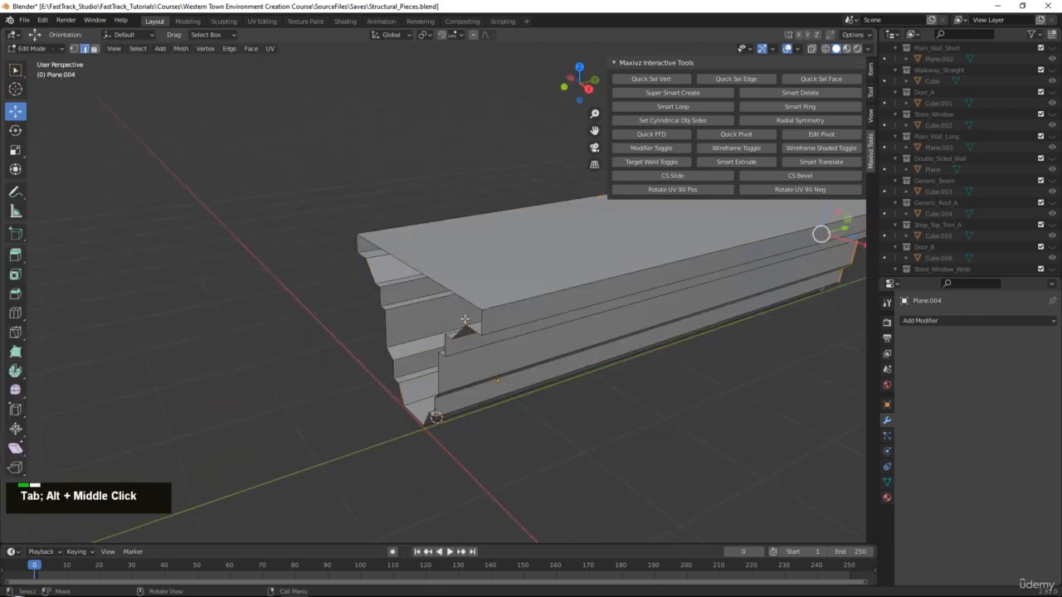
double_click(454, 295)
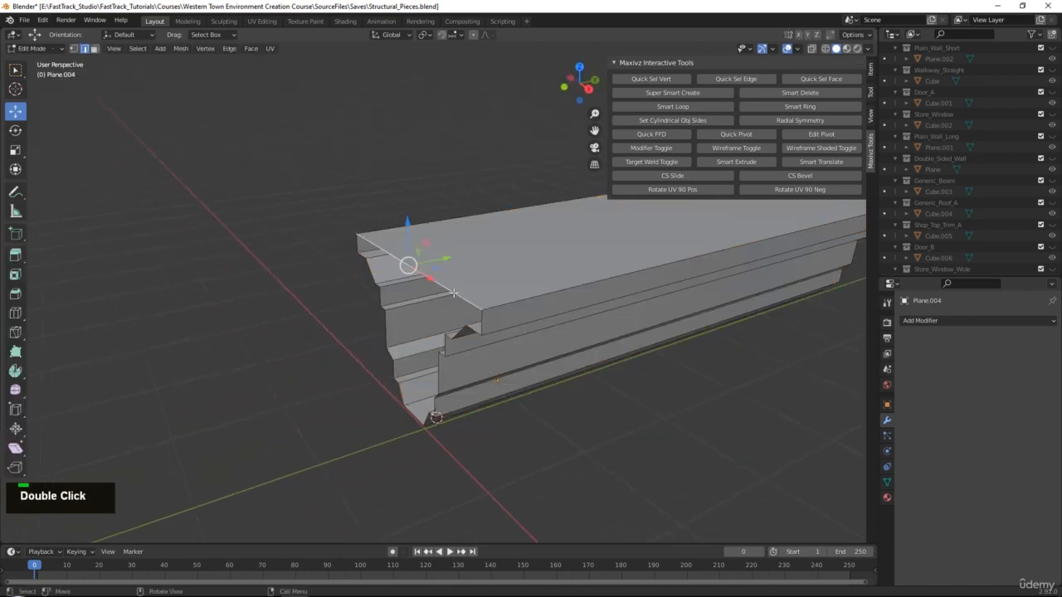
double_click(454, 293, "alt+shift")
middle_click_drag(454, 293, 531, 274)
left_click_drag(594, 249, 610, 438, "ctrl")
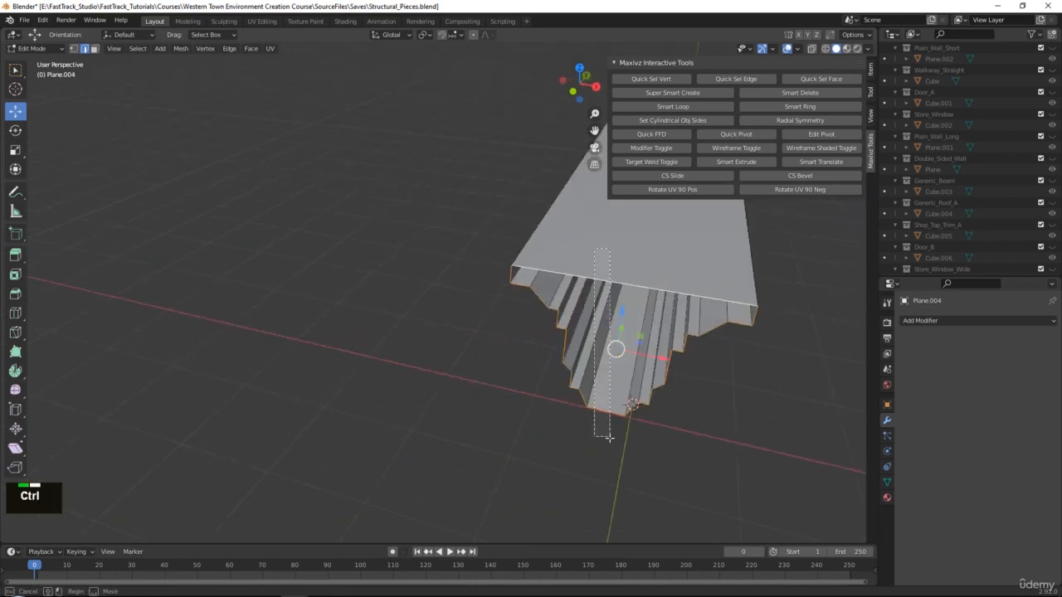
key("q")
left_click(608, 443)
middle_click_drag(601, 429, 443, 348)
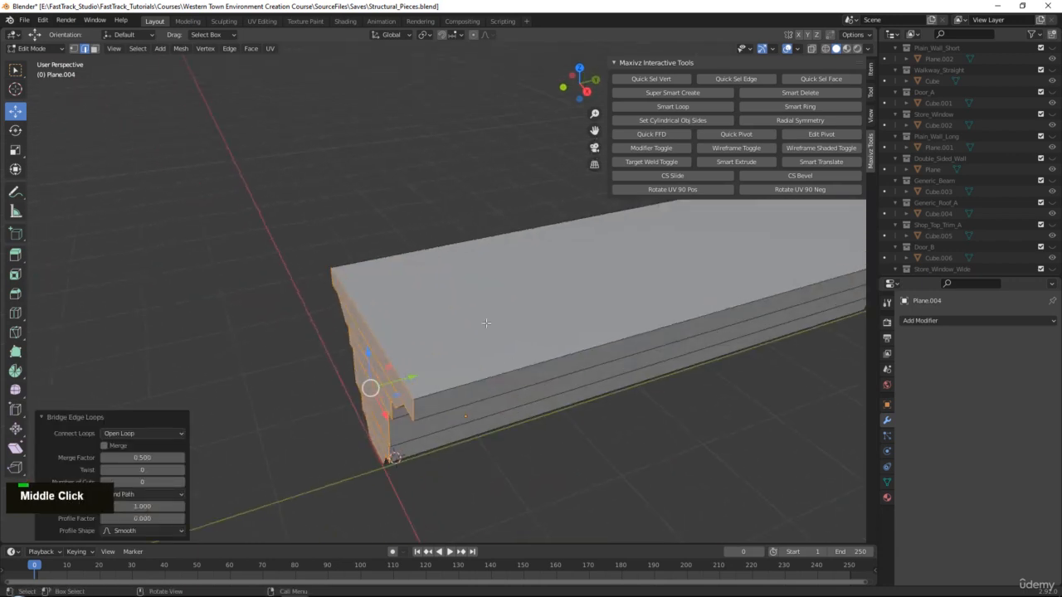
key("Tab")
scroll(401, 348, "down", 3)
middle_click(481, 289, "alt")
scroll(927, 266, "down", 3)
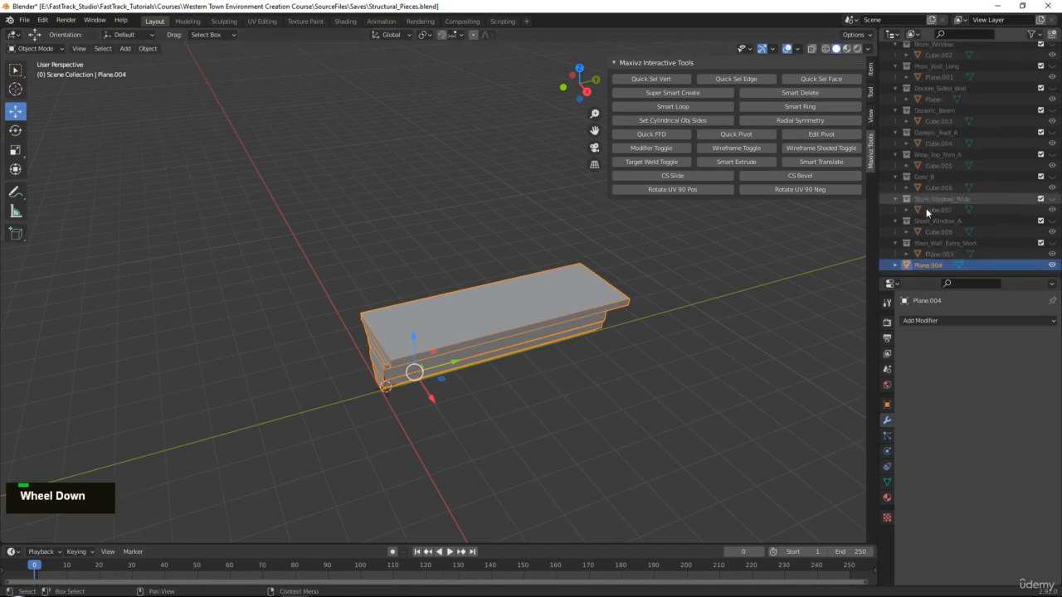
Put Plane.004 into a new collection named Shop_Top_Trim_B.
right_click(926, 266)
left_click(925, 260)
scroll(933, 266, "down", 1)
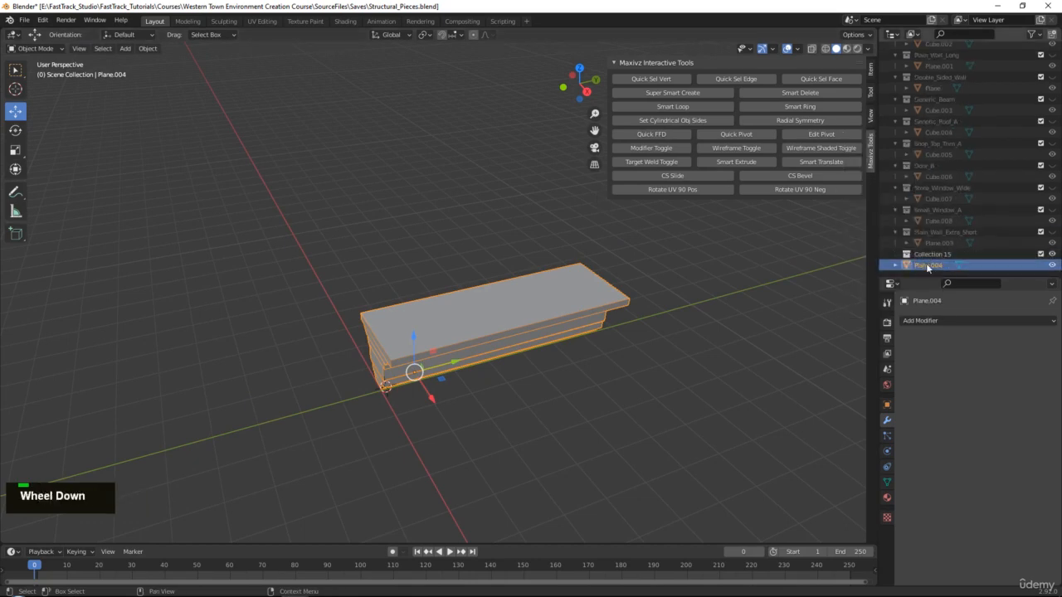
left_click_drag(926, 265, 927, 254)
double_click(929, 253)
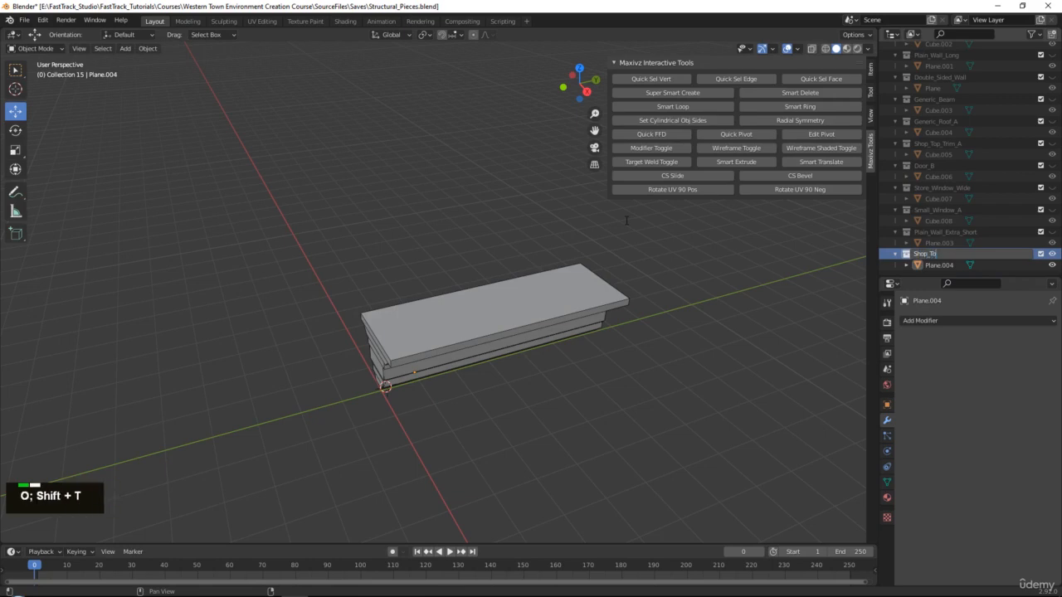
type("Shop_Top_Trim_B")
key("Return")
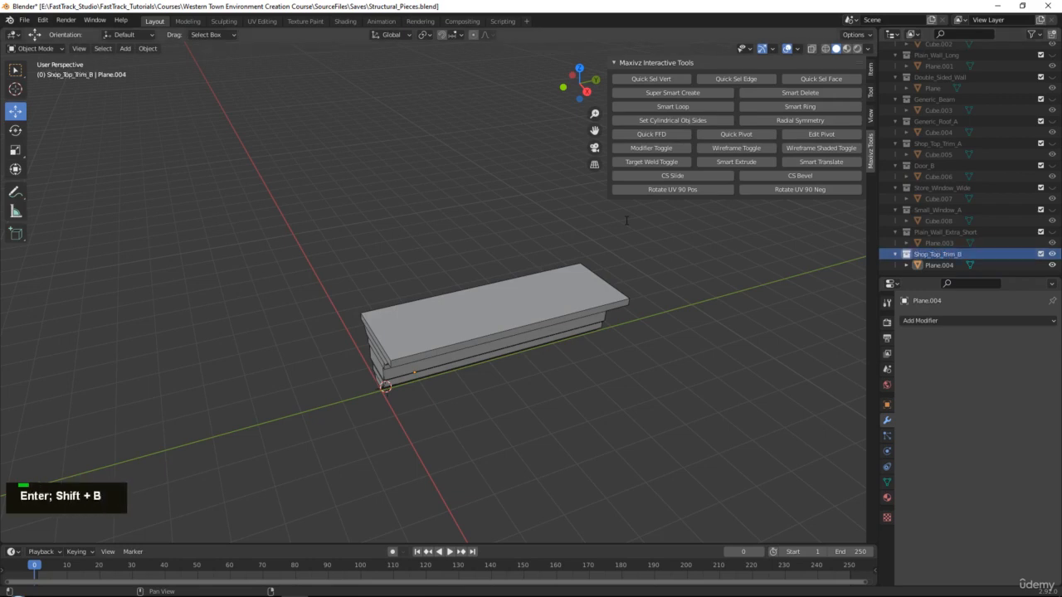
Export the trim as an FBX file named Shop_Top_Trim_B.fbx.
left_click(433, 335)
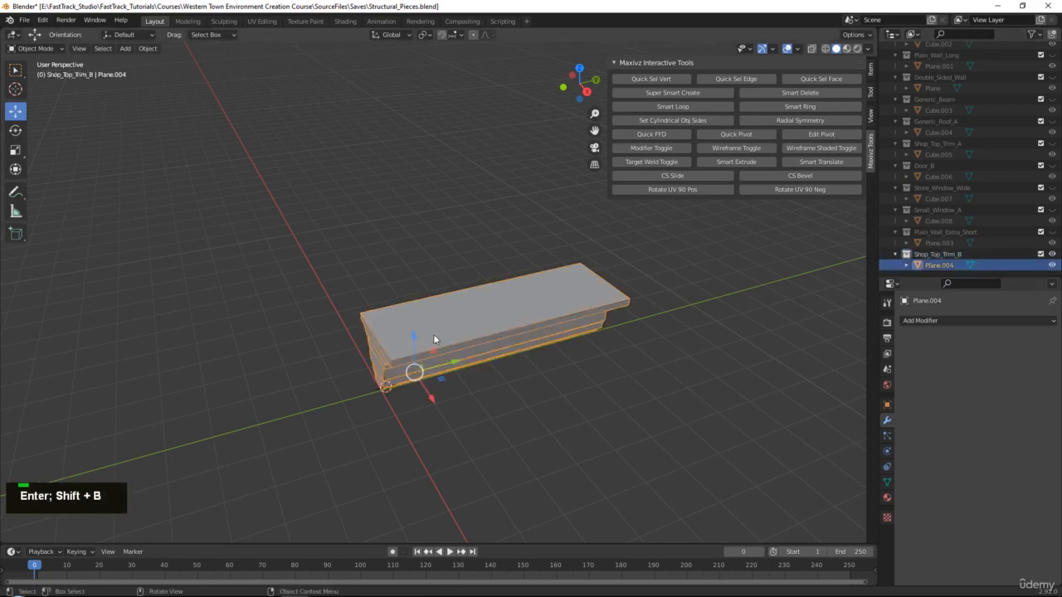
left_click(24, 20)
mouse_move(102, 182)
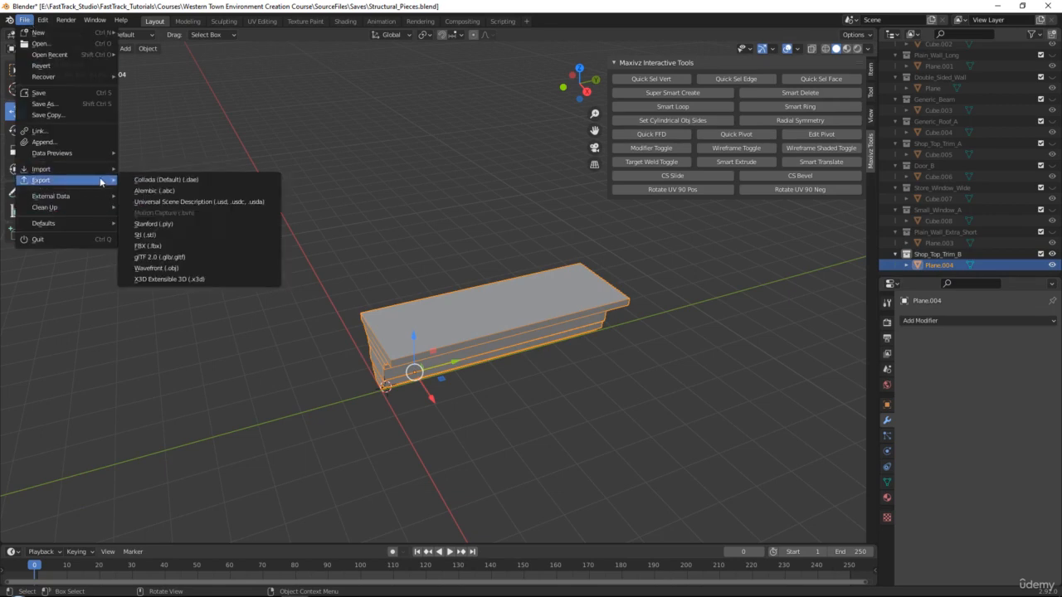
left_click(160, 248)
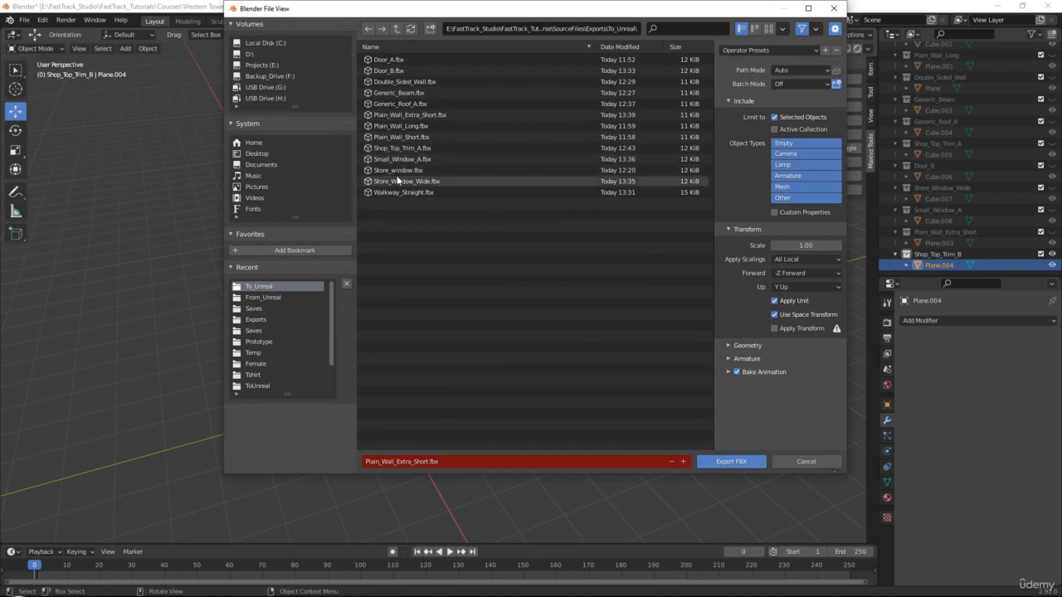
left_click(404, 148)
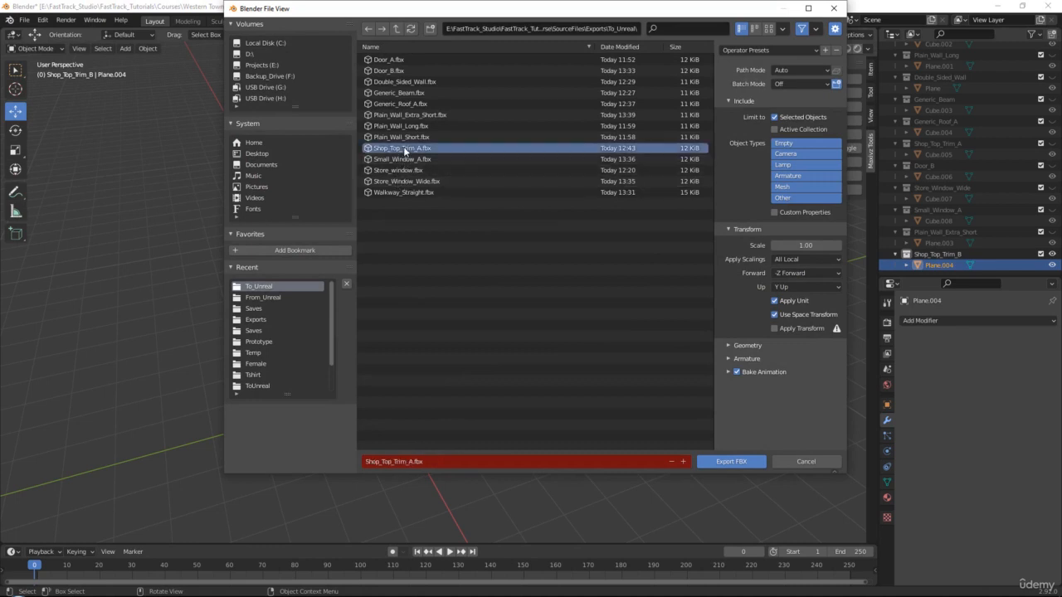
double_click(409, 461)
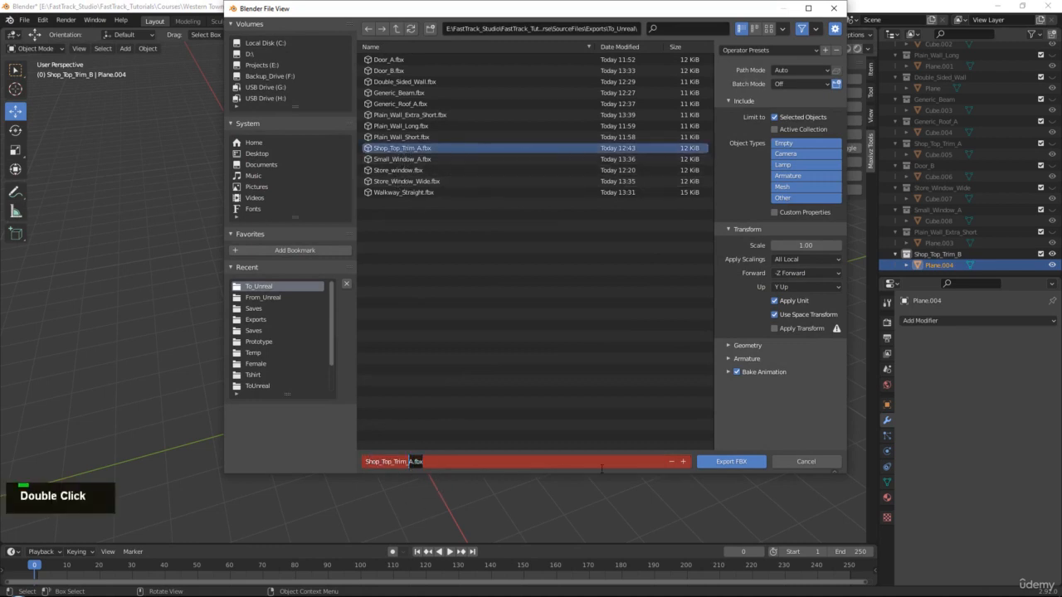
type("B")
left_click(731, 461)
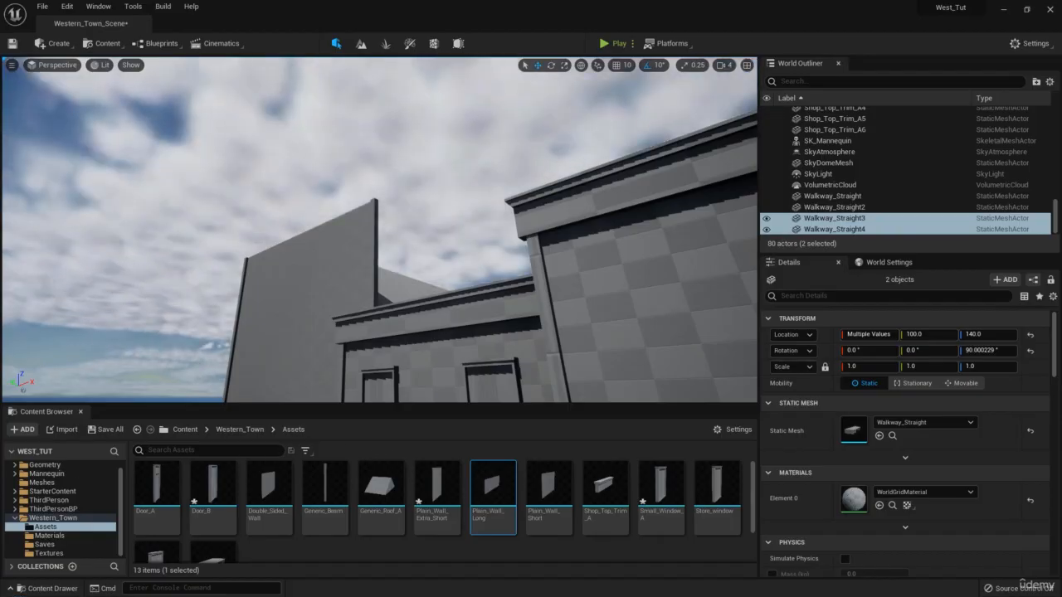
Import the new Shop_Top_Trim_B mesh into the project's Assets folder.
left_click_drag(310, 596, 382, 551)
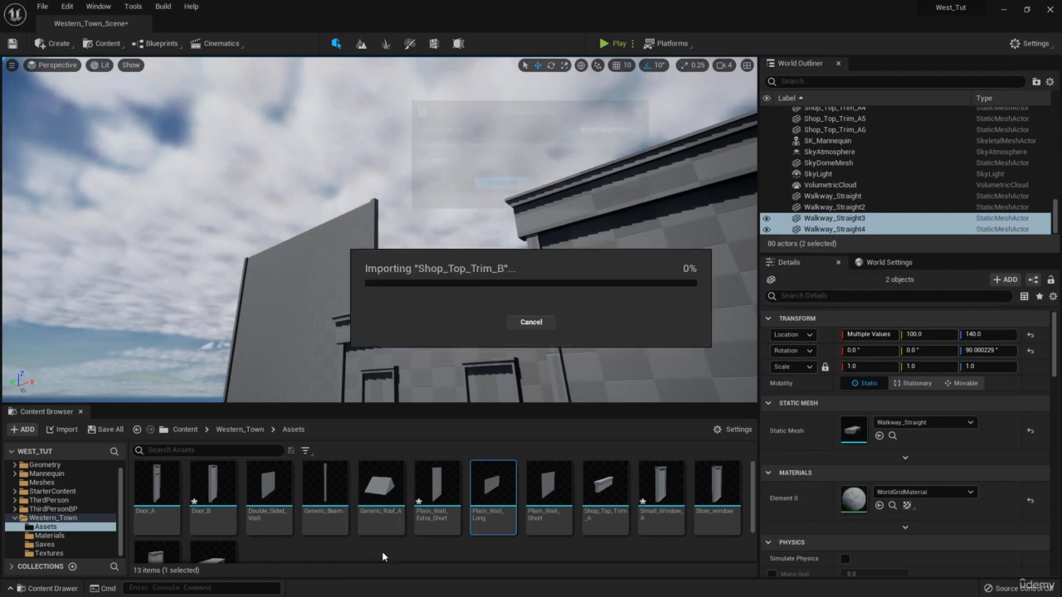
left_click(505, 514)
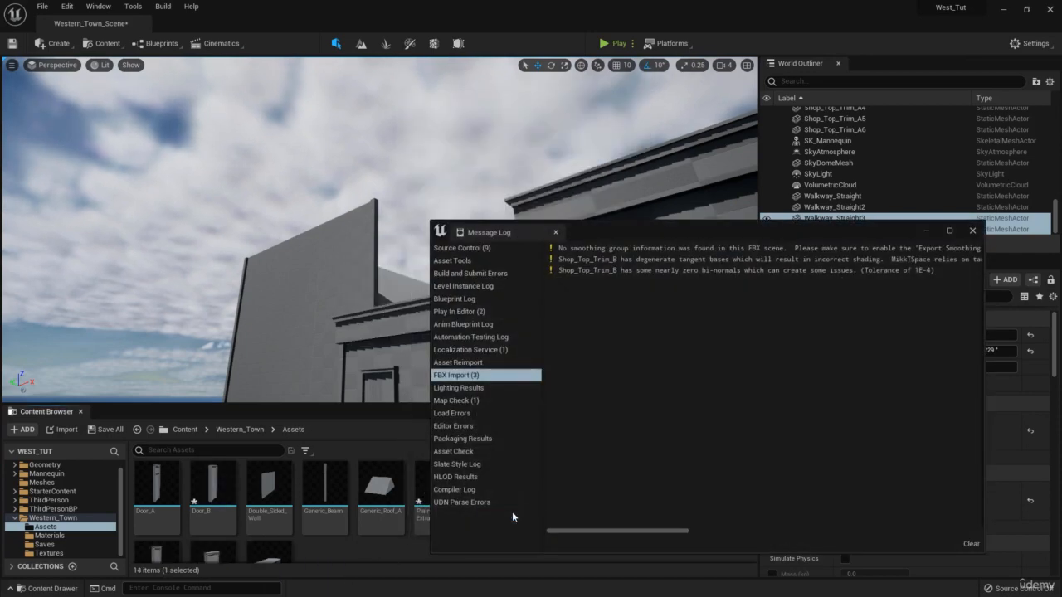
left_click(976, 232)
Select two existing trim pieces and paste duplicates of them with Ctrl+C/Ctrl+V.
left_click(546, 222)
right_click_drag(547, 222, 581, 243)
left_click(581, 212, "ctrl")
key("e")
key("s")
key("a")
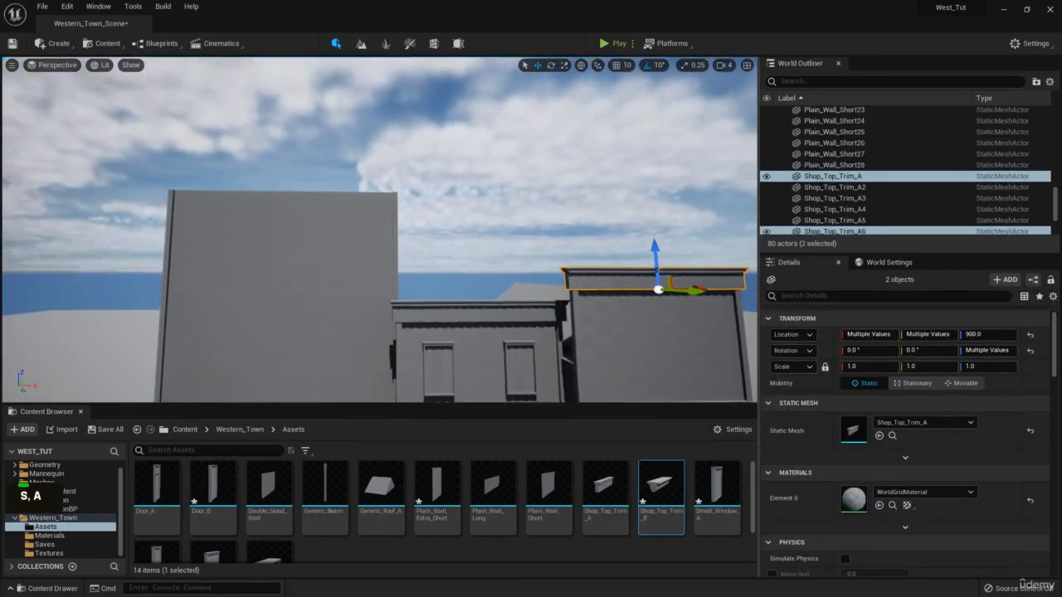
key("ctrl+c")
key("ctrl+v")
Slide the duplicated trims left along X and lift them onto the tall wall's top.
right_click_drag(685, 282, 682, 309)
key("e")
left_click_drag(669, 294, 345, 302)
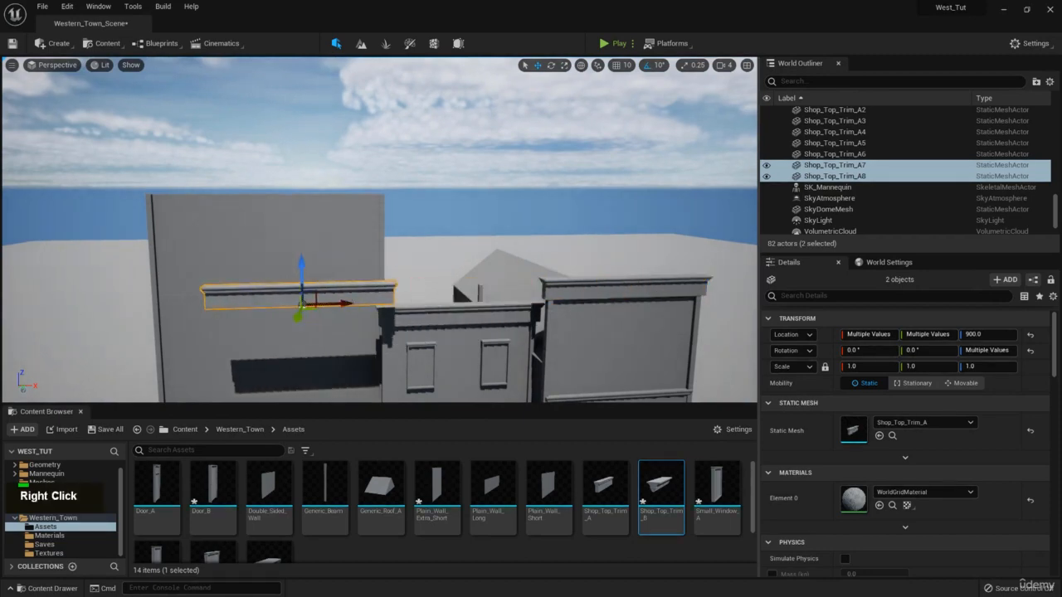
key("d")
right_click_drag(377, 312, 372, 317)
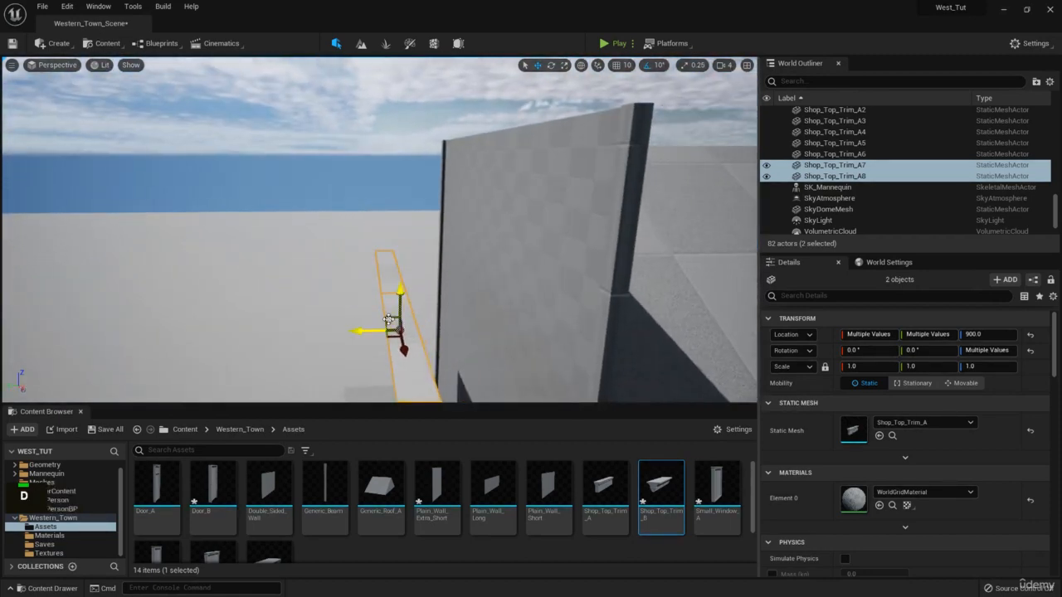
left_click_drag(388, 319, 507, 112)
Fine-tune copies A7 and A8 on the wall top at Z 1288.24, nudging along Y and sideways.
key("e")
right_click_drag(508, 112, 458, 101)
key("w")
key("a")
key("s")
key("q")
mouse_move(408, 190)
left_mouse_down()
mouse_move(405, 182)
mouse_move(406, 192)
left_mouse_up()
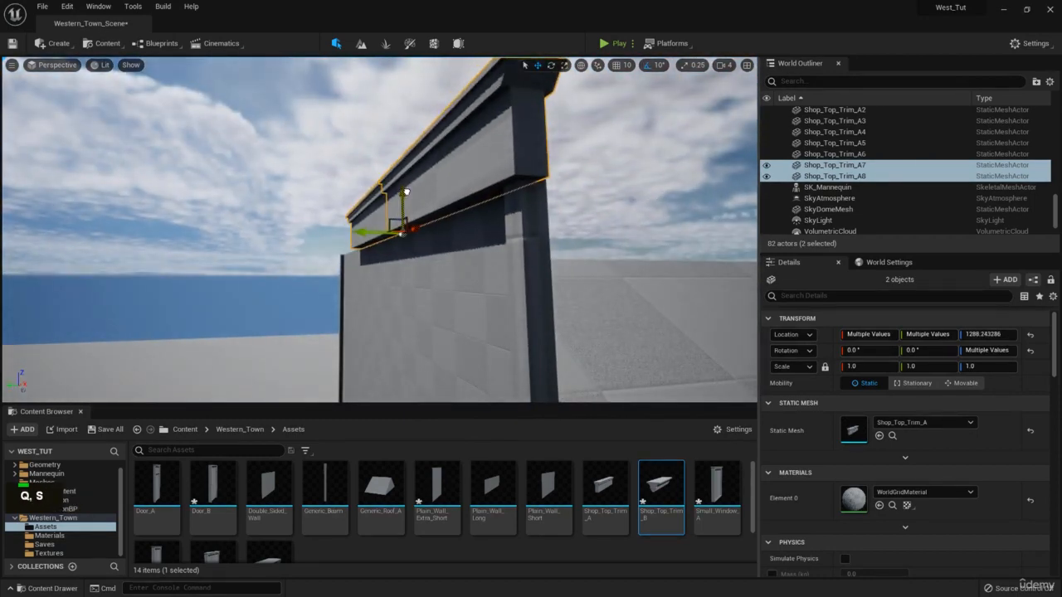
left_click_drag(373, 235, 376, 233)
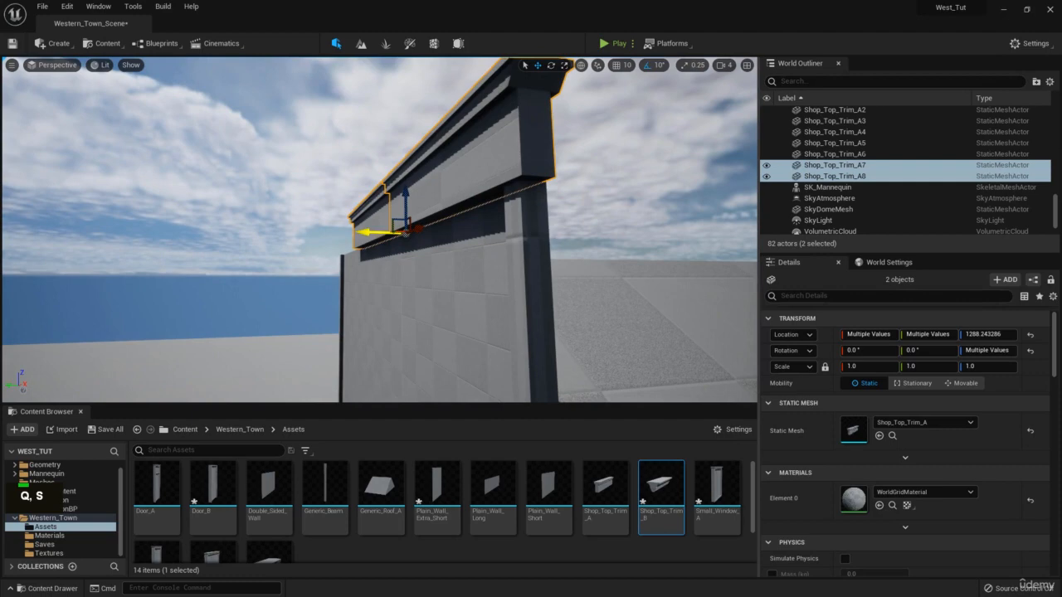
key("s")
right_click_drag(376, 234, 498, 237)
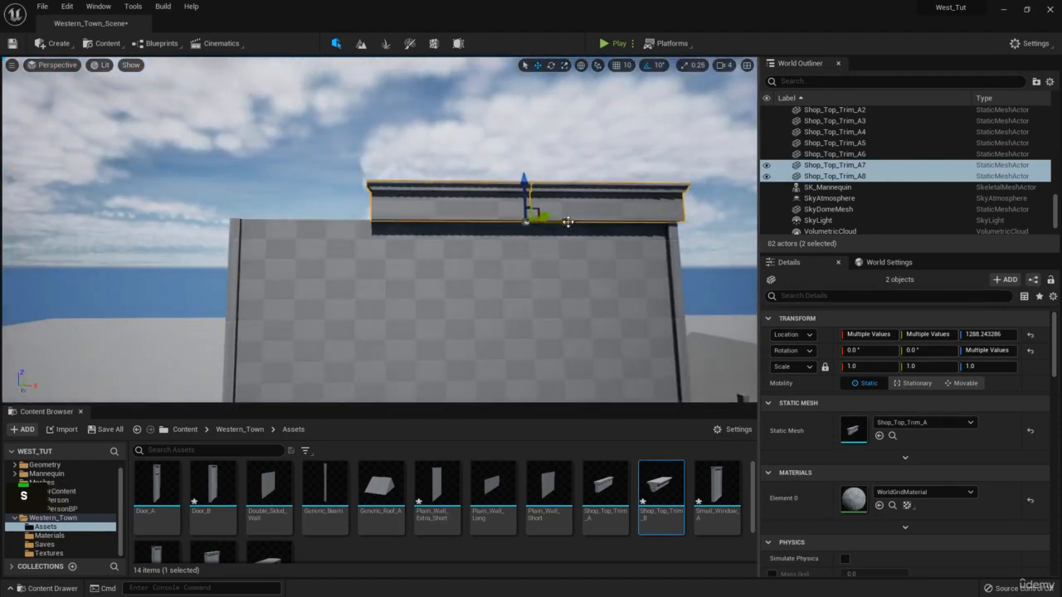
mouse_move(568, 222)
left_mouse_down()
mouse_move(498, 218)
mouse_move(561, 222)
left_mouse_up()
right_click_drag(467, 211, 456, 212)
key("w")
key("q")
Swap Shop_Top_Trim_A7's static mesh to Shop_Top_Trim_B.
key("e")
key("a")
left_click(457, 229)
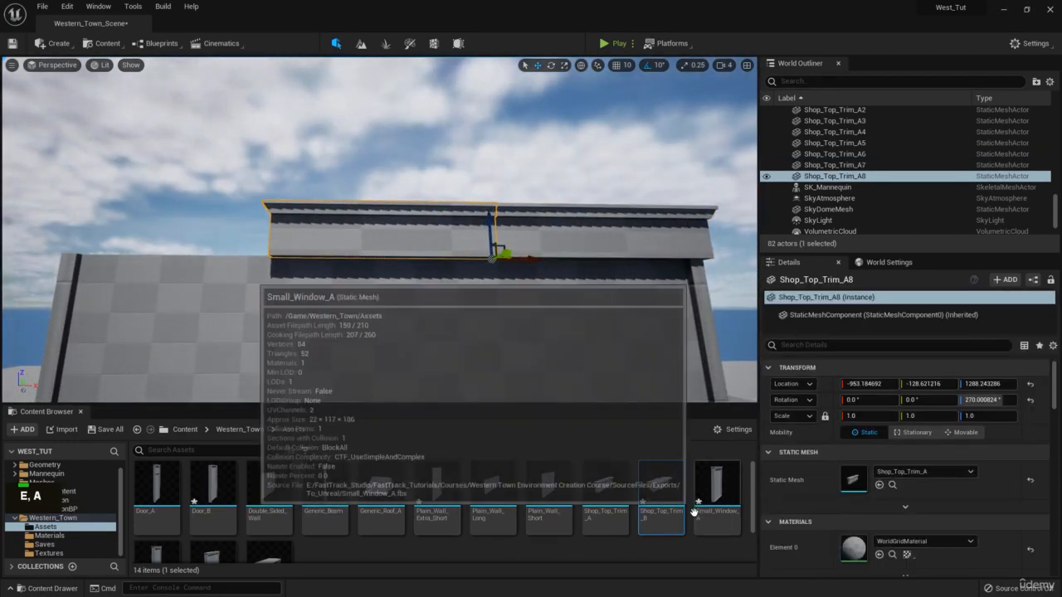
scroll(663, 502, "up", 1)
left_click(628, 241)
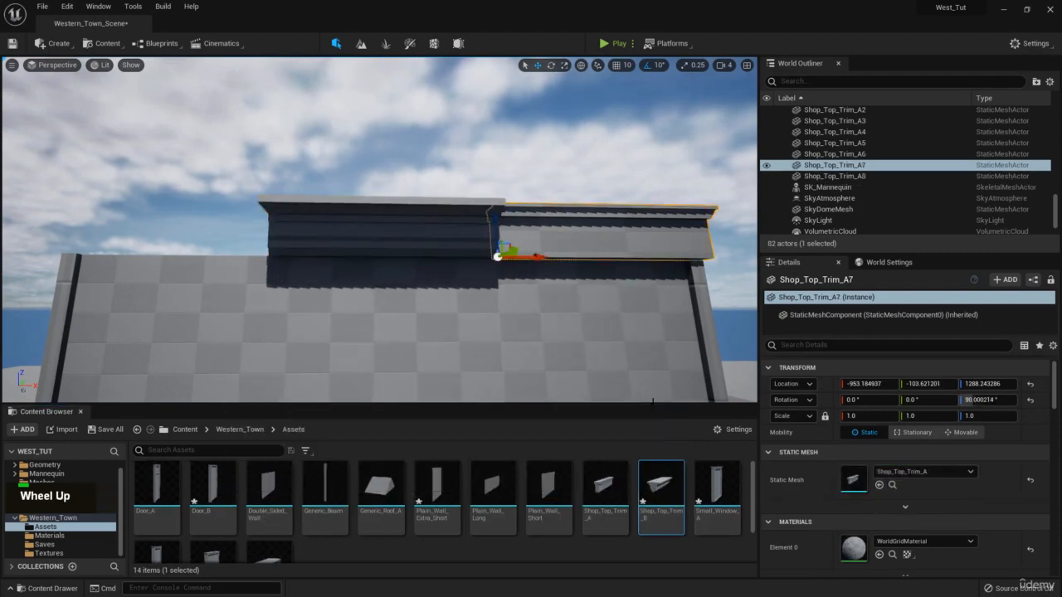
left_click_drag(659, 481, 859, 475)
Inspect the swapped trim from several angles and select it together with Shop_Top_Trim_A8.
right_click_drag(614, 315, 522, 278)
key("s")
key("w")
key("d")
key("a")
key("s")
key("d")
left_click(346, 258, "ctrl")
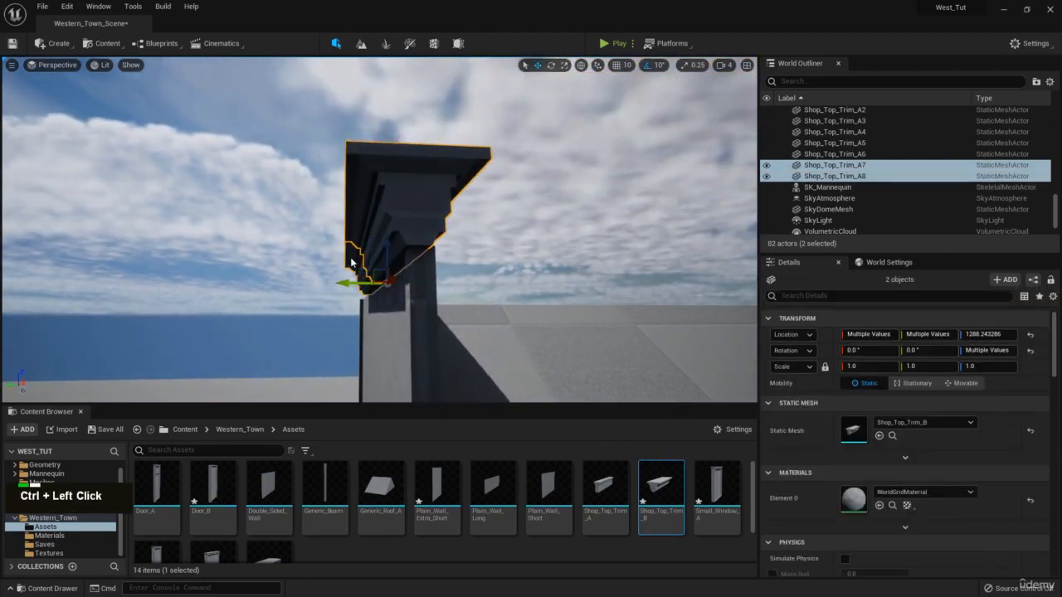
key("a")
mouse_move(400, 224)
right_mouse_down()
mouse_move(383, 230)
mouse_move(400, 236)
right_mouse_up()
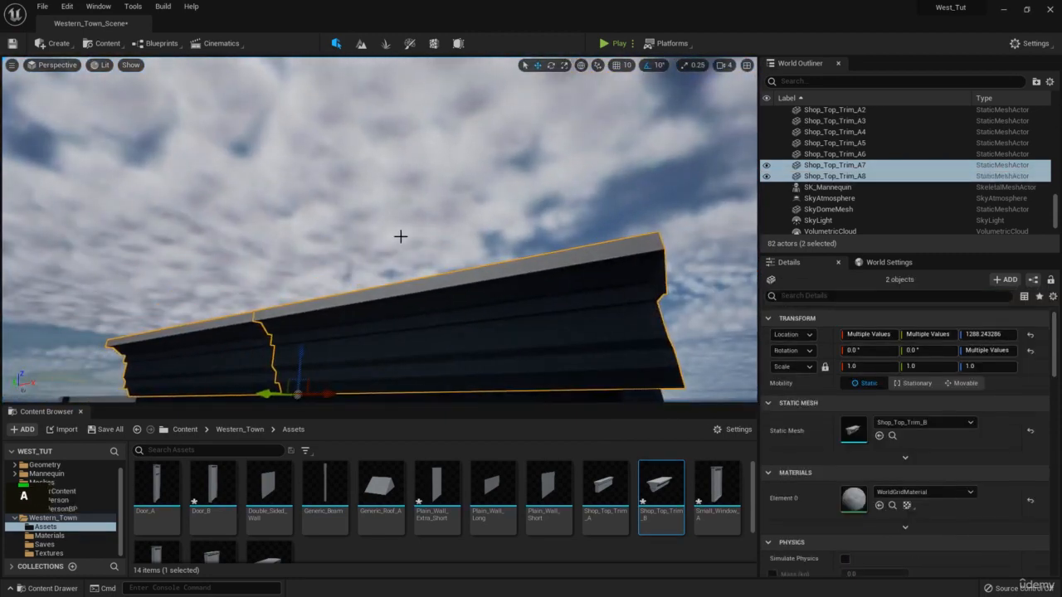
key("a")
right_click_drag(343, 185, 899, 264)
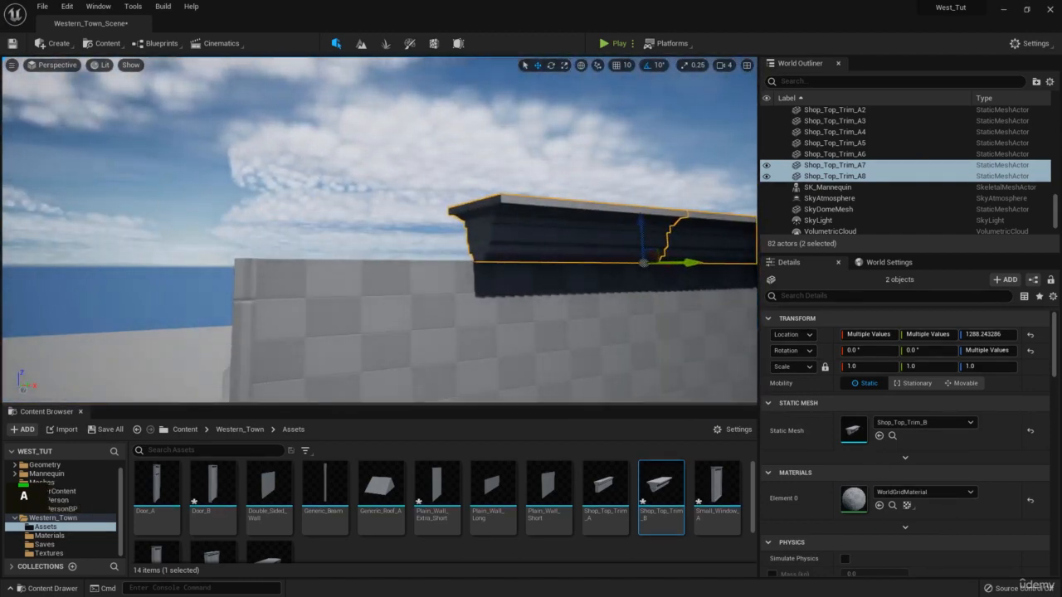
Slide Shop_Top_Trim_A8 left along X to the wall's end.
left_click(551, 235)
key("s")
right_click_drag(551, 235, 506, 222)
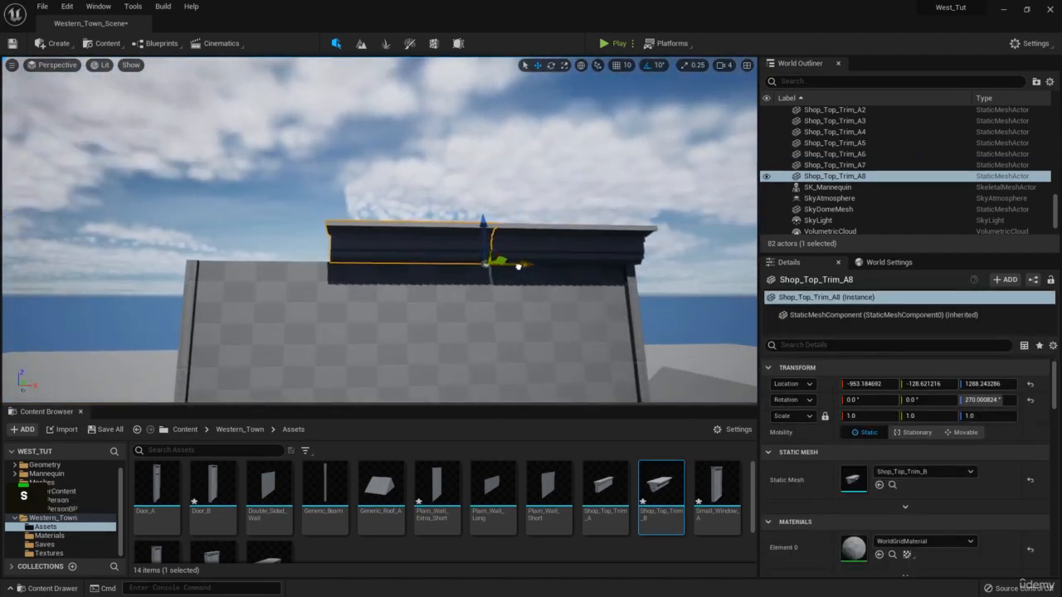
left_click_drag(518, 266, 391, 265)
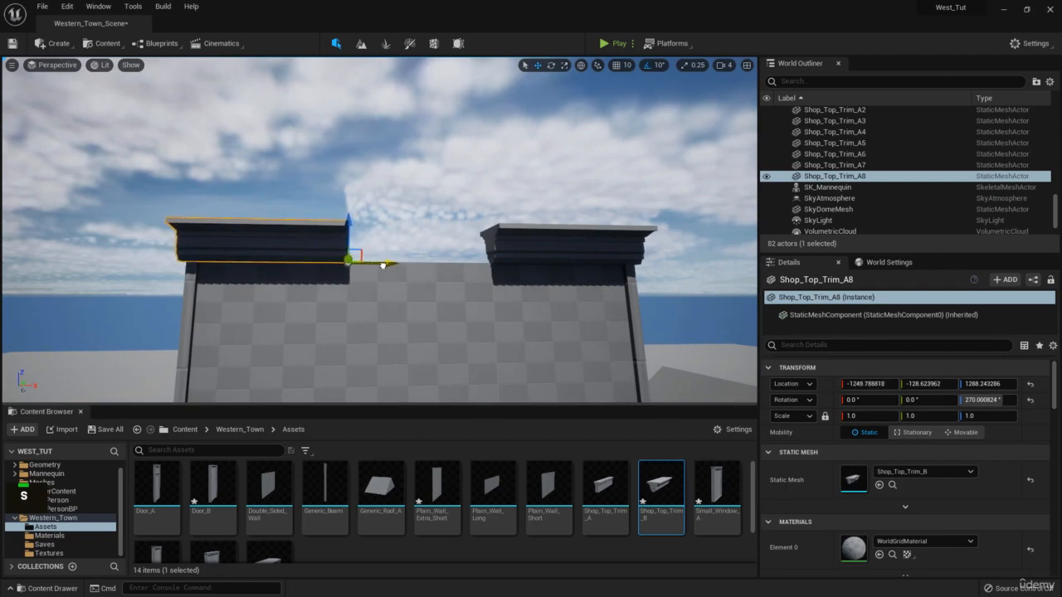
right_click_drag(382, 264, 373, 270)
Duplicate A8 as Shop_Top_Trim_A9, slide it right into the gap, and check the seam.
key("ctrl+c")
key("ctrl+v")
left_click_drag(320, 254, 458, 256)
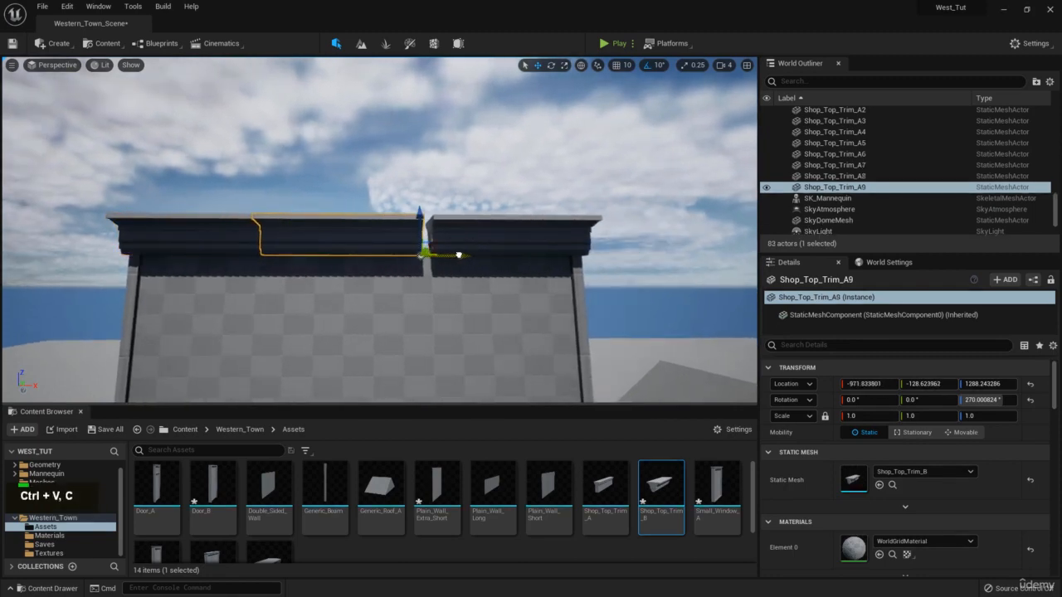
right_click_drag(473, 252, 393, 307)
key("d")
key("w")
key("w")
key("d")
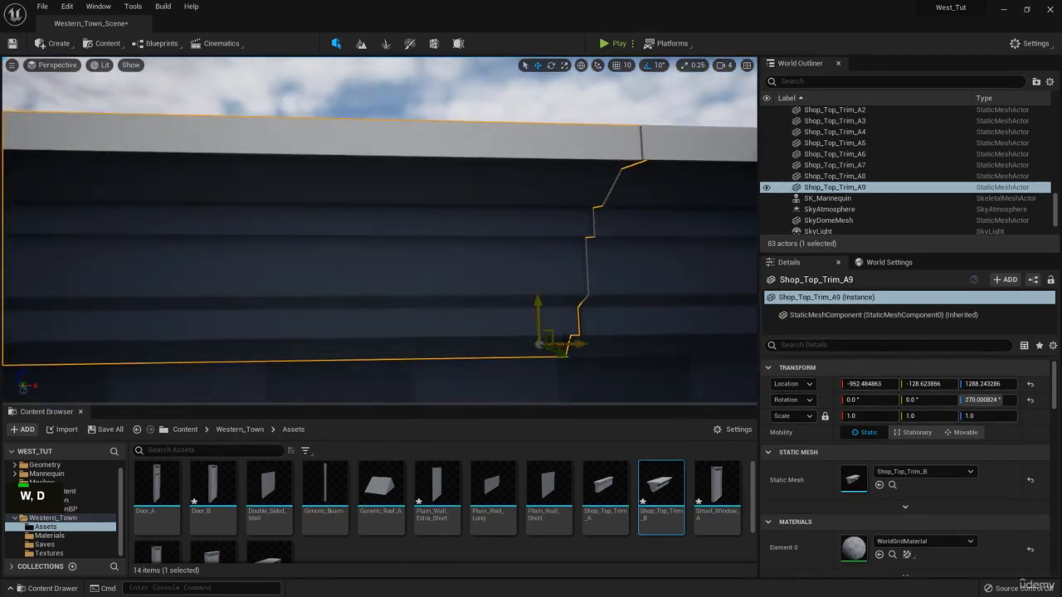
key("s")
right_click_drag(576, 343, 638, 307)
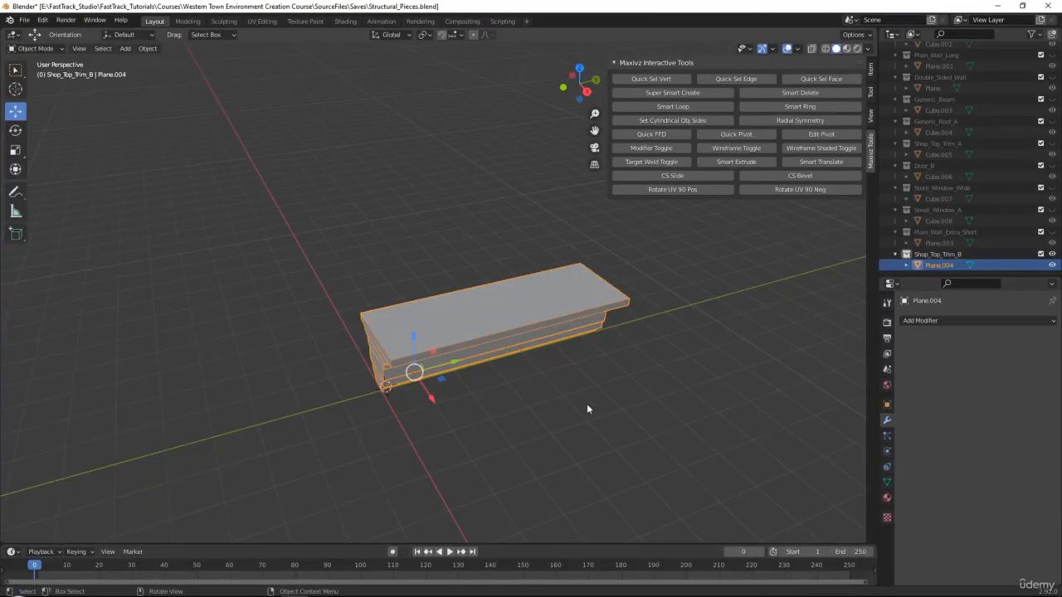
middle_click_drag(588, 407, 594, 282)
scroll(575, 304, "up", 2)
In Edit Mode, narrow the right-side vertices of the trim's stepped profile along X.
middle_click(517, 289, "alt")
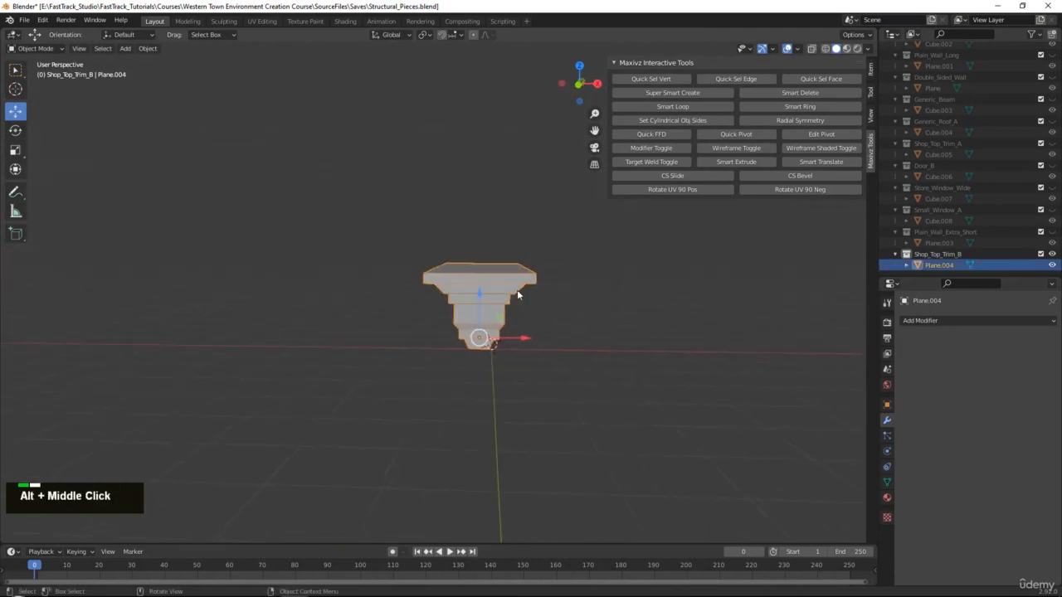
scroll(517, 290, "up", 2)
key("Tab")
key("alt+x")
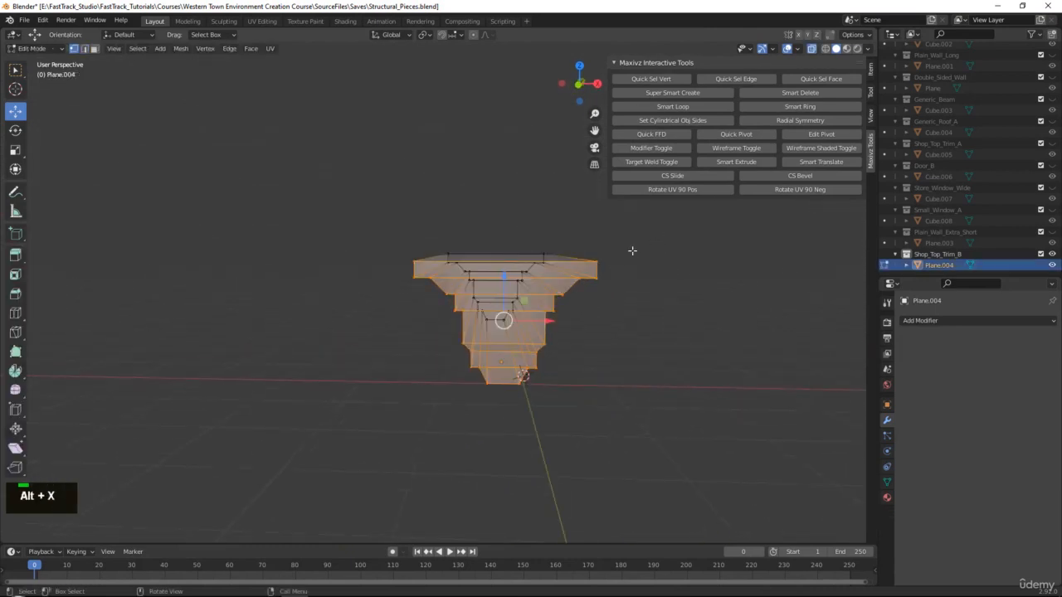
left_click_drag(502, 233, 655, 426)
middle_click_drag(572, 349, 538, 338)
key("r")
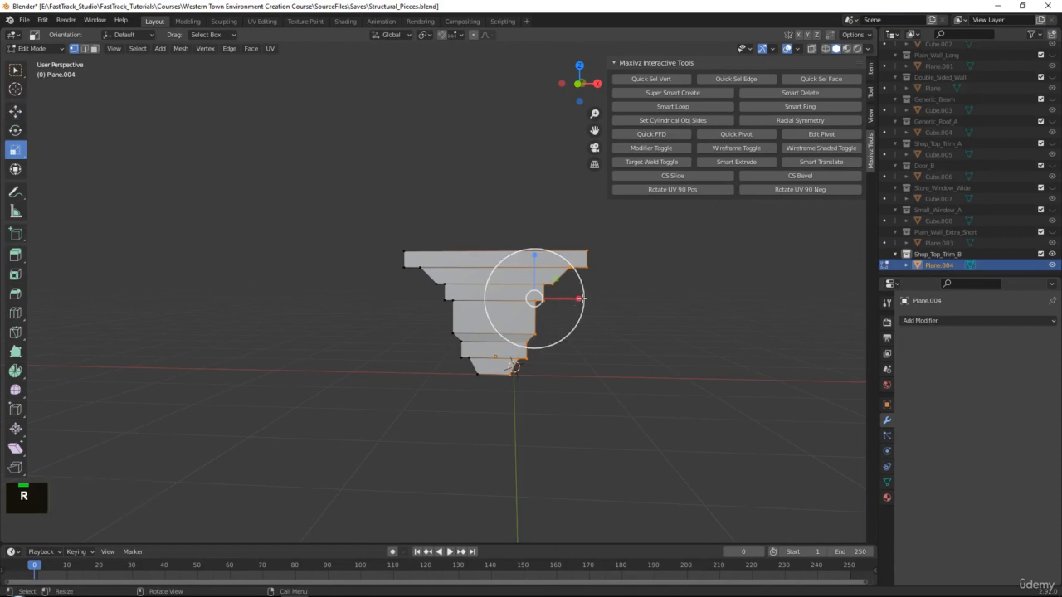
left_click_drag(577, 299, 548, 300)
Narrow the left-side profile vertices along X to 0.565, then leave Edit Mode.
key("alt+x")
left_click_drag(356, 190, 505, 426)
key("alt+x")
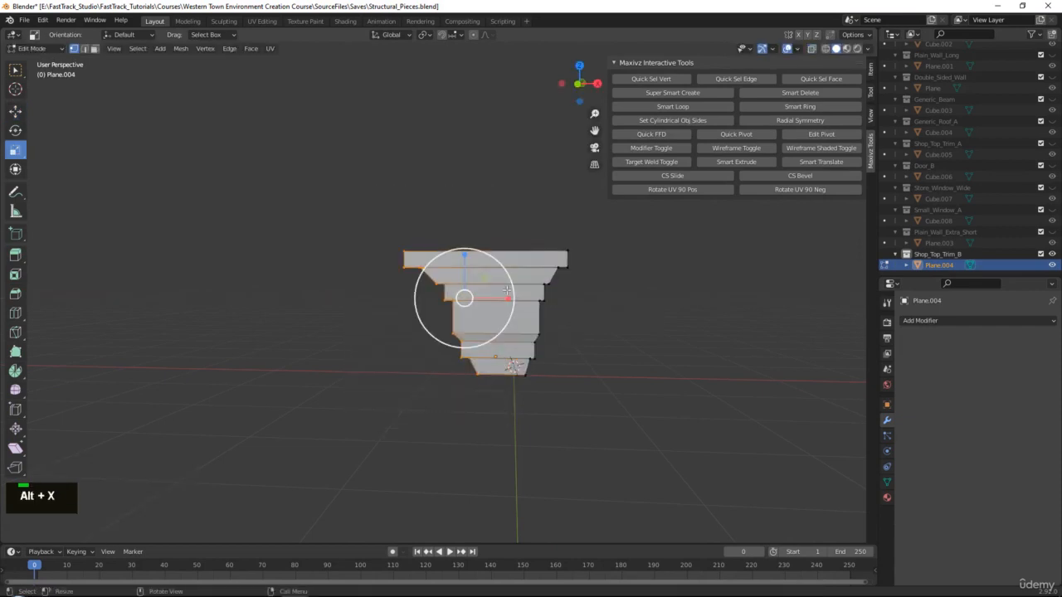
mouse_move(509, 297)
left_mouse_down()
mouse_move(487, 295)
mouse_move(504, 300)
left_mouse_up()
key("w")
key("Tab")
Re-export Shop_Top_Trim_B as FBX, overwriting the existing file.
middle_click_drag(504, 301, 481, 307)
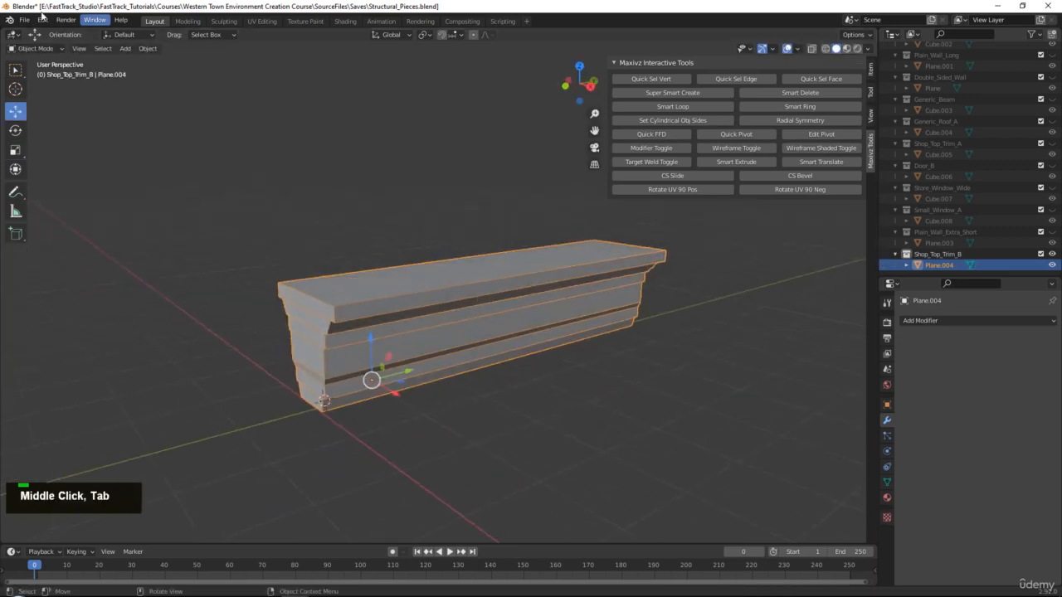
left_click(25, 19)
mouse_move(62, 179)
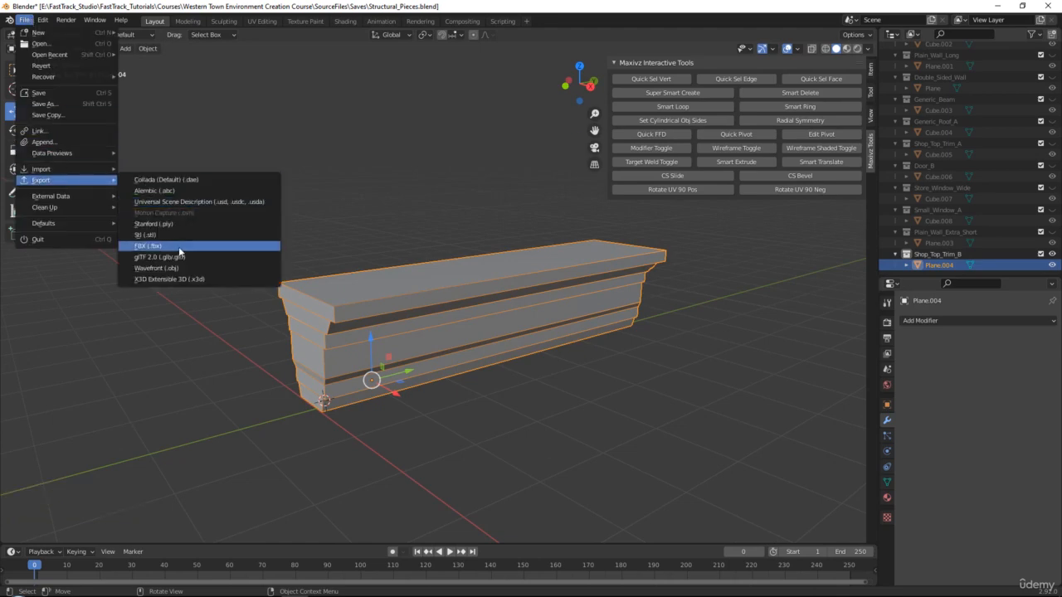
left_click(179, 246)
double_click(411, 158)
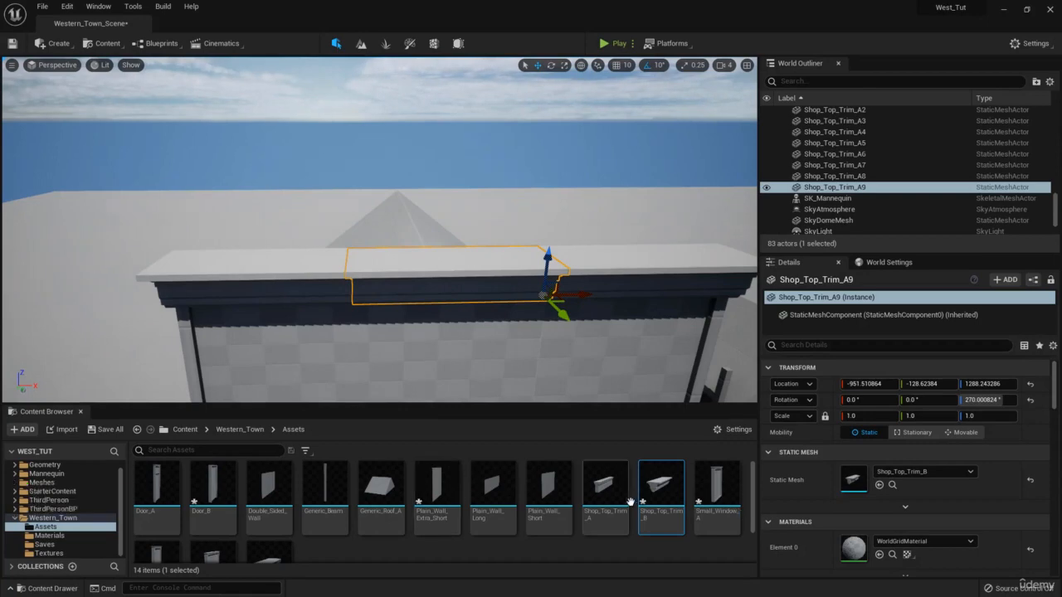
Reimport the updated Shop_Top_Trim_B mesh asset.
right_click(661, 497)
left_click(722, 213)
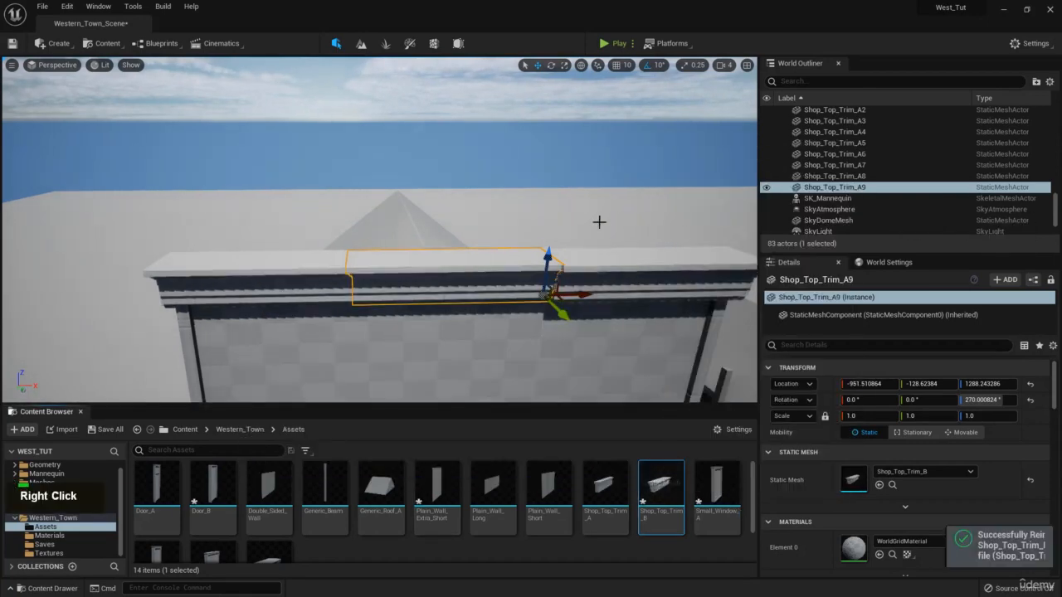
right_click_drag(597, 222, 567, 171)
key("q")
key("a")
key("w")
Delete the extra trims Shop_Top_Trim_A9 and Shop_Top_Trim_A8, keeping A7.
left_click(448, 192)
right_click_drag(320, 224, 321, 286)
key("e")
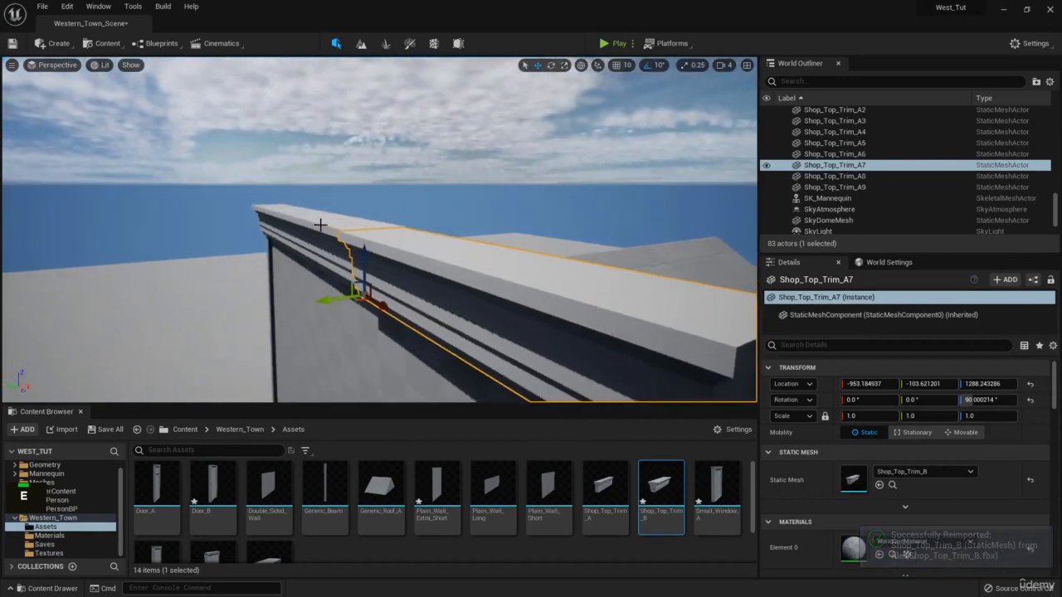
left_click(321, 229)
key("Delete")
left_click(316, 231)
key("Delete")
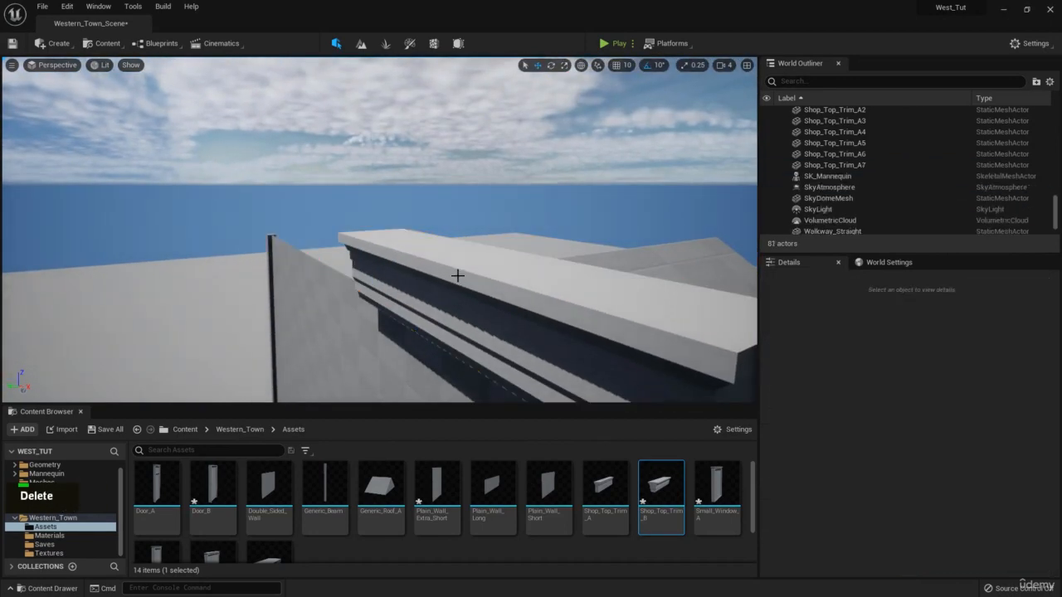
Nudge Shop_Top_Trim_A7 along Y to the wall edge.
left_click(457, 275)
right_click_drag(457, 276, 347, 211)
key("d")
key("q")
key("d")
left_click_drag(336, 210, 343, 211)
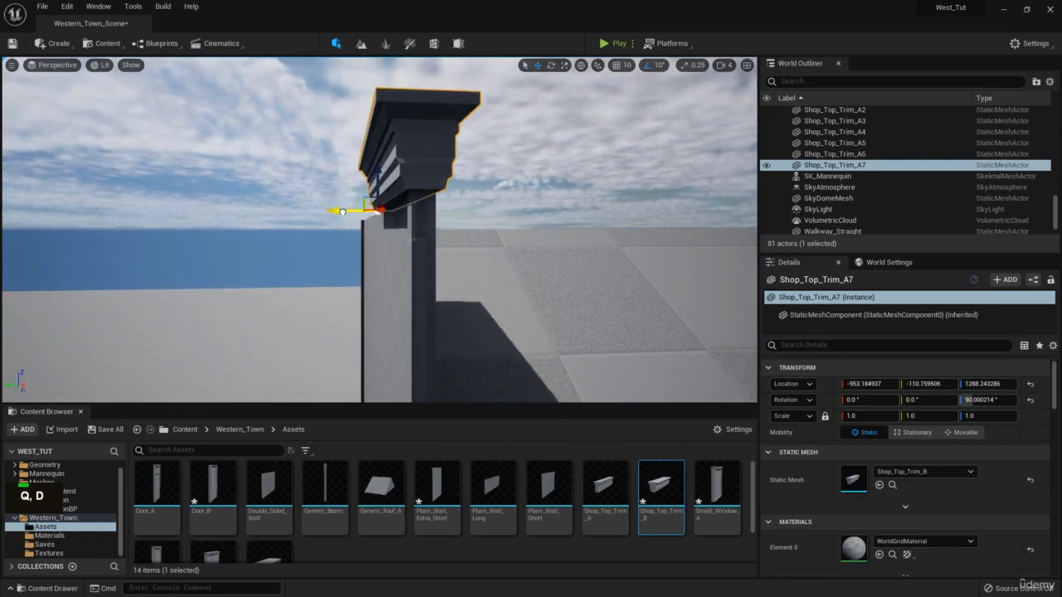
key("s")
right_click_drag(323, 169, 474, 219)
key("a")
right_click_drag(379, 240, 389, 250)
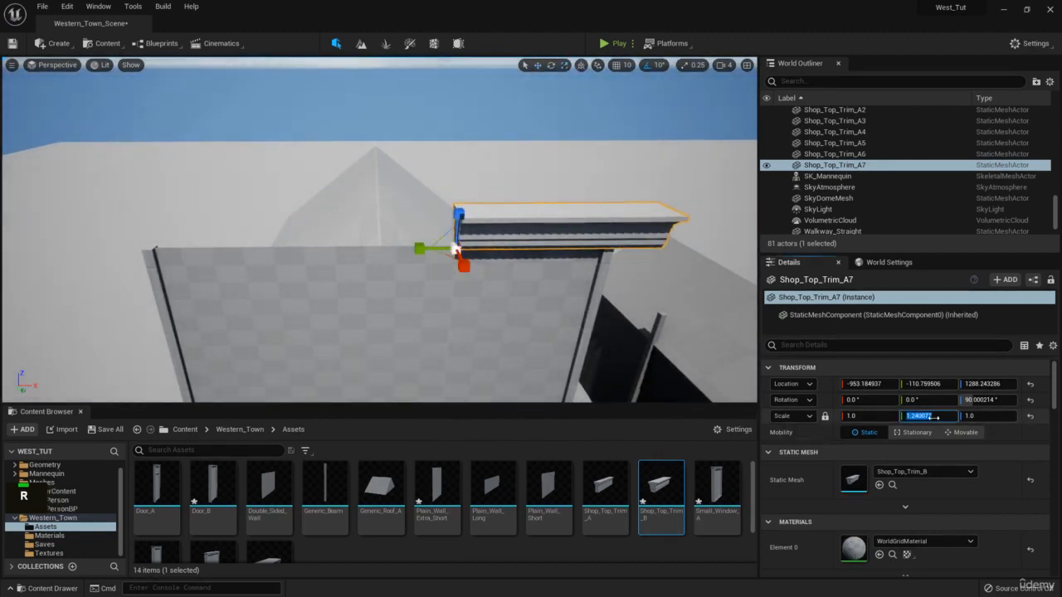
Slide Shop_Top_Trim_A7 left along X on the wall top.
key("d")
right_click_drag(498, 249, 491, 203)
key("w")
key("w")
right_click_drag(300, 187, 300, 133)
key("q")
left_click_drag(341, 209, 269, 218)
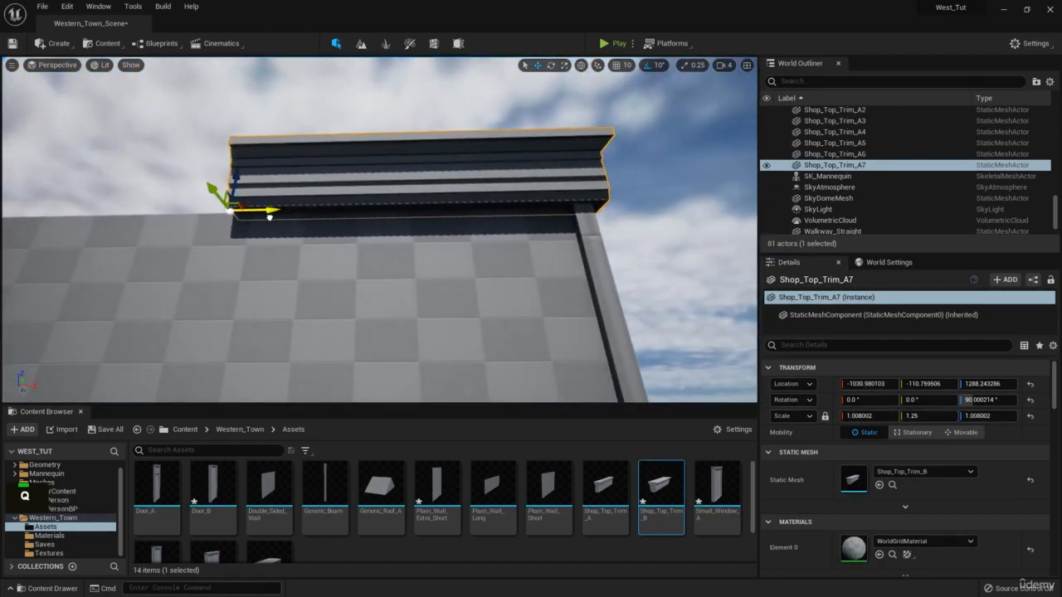
key("e")
right_click_drag(402, 210, 400, 307)
key("a")
key("s")
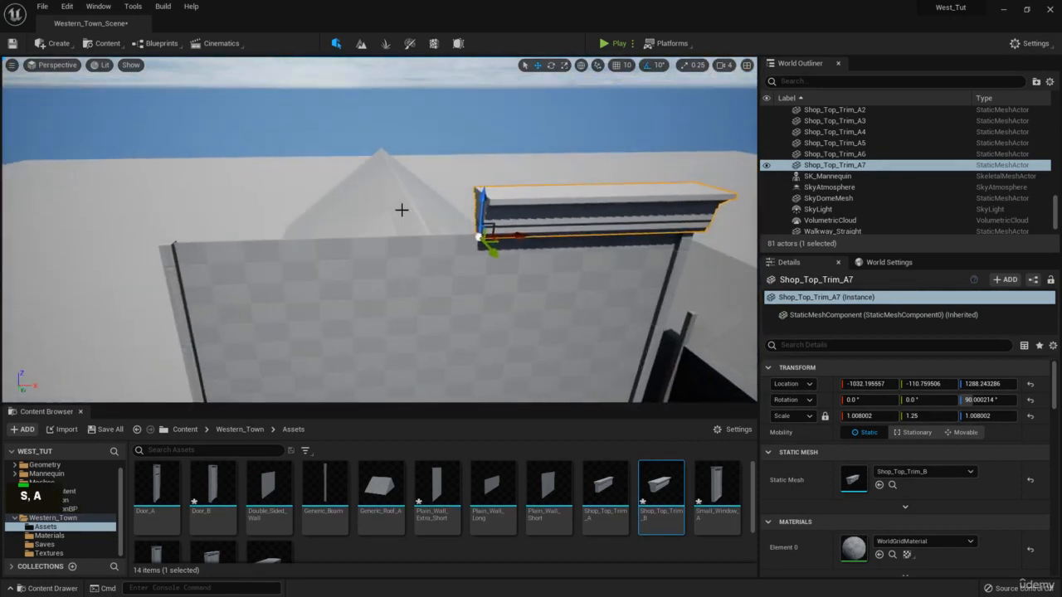
Paste a duplicate cornice as Shop_Top_Trim_A8 and rotate it to 270°.
key("ctrl+v")
mouse_move(521, 235)
left_mouse_down()
mouse_move(333, 227)
mouse_move(323, 250)
mouse_move(522, 236)
left_mouse_up()
key("e")
key("w")
right_click_drag(522, 236, 522, 237)
Move Shop_Top_Trim_A8 to X -1029.86, Y -128.22 so it turns the building's corner.
key("w")
key("a")
key("q")
scroll(523, 236, "down", 1)
key("d")
key("w")
left_click_drag(471, 285, 423, 312)
key("w")
right_click_drag(423, 312, 424, 312)
key("a")
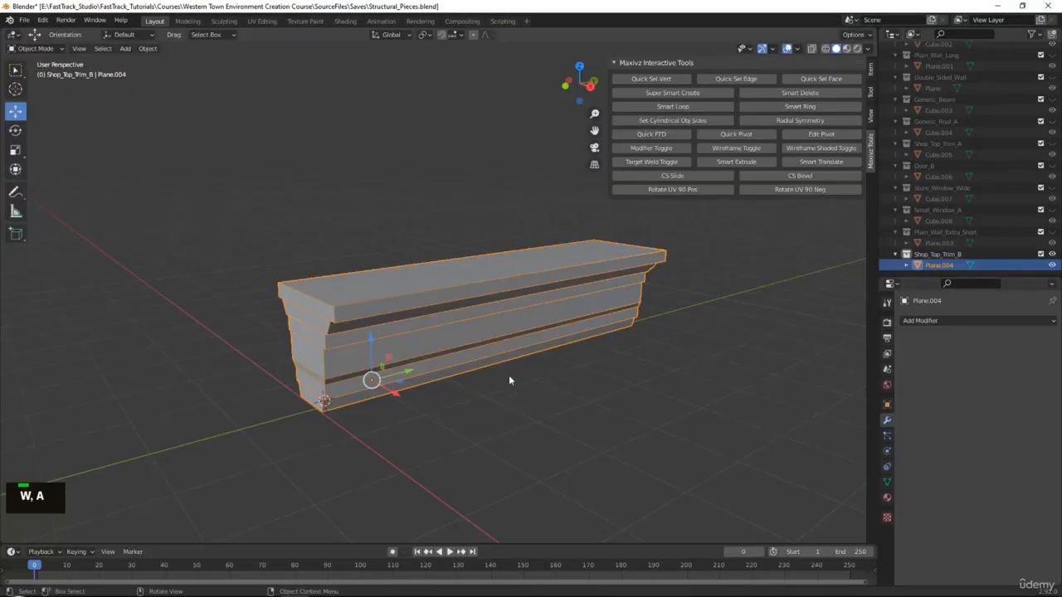
Reselect the cornice trim and frame its end profile in the viewport.
left_click(508, 375)
double_click(305, 367)
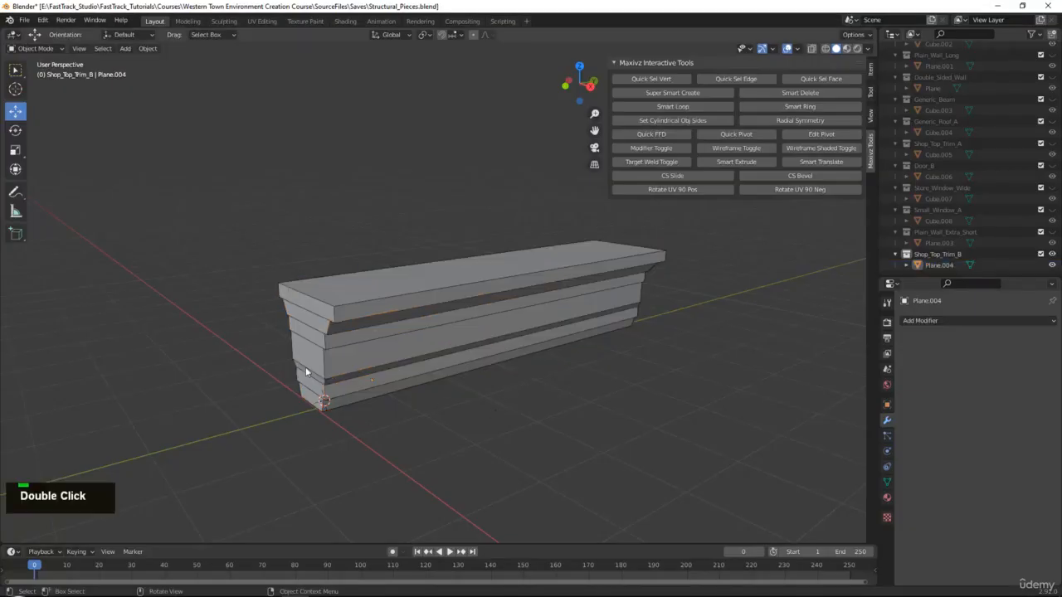
middle_click(551, 437, "alt")
middle_click_drag(551, 437, 544, 345, "alt")
scroll(487, 302, "up", 3)
scroll(546, 345, "up", 3)
middle_click_drag(618, 318, 532, 326, "alt")
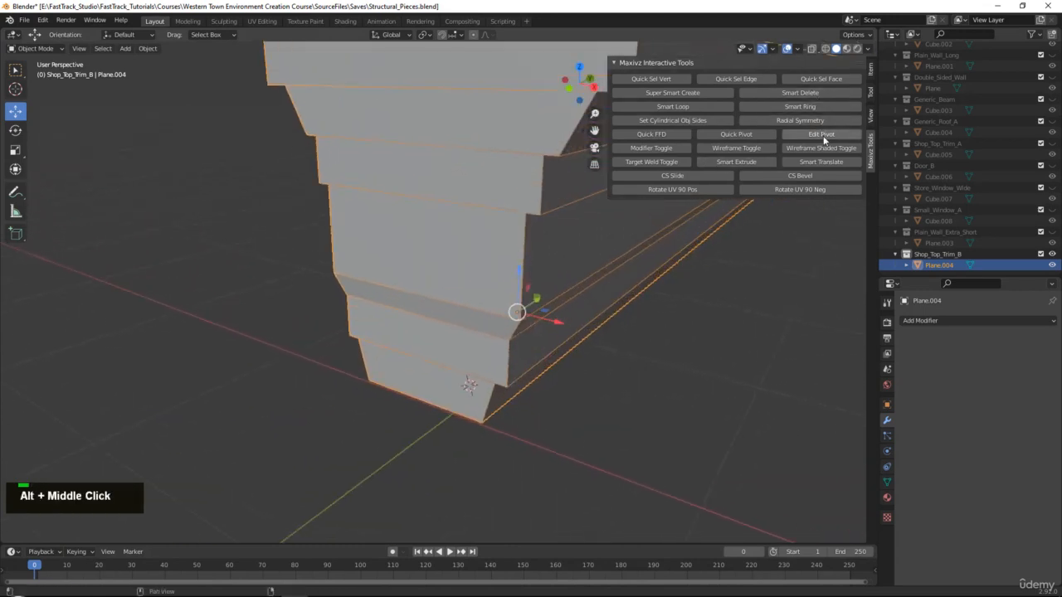
Snap the trim's pivot to its bottom corner vertex and move the trim to location 0.
left_click(821, 134)
left_click(442, 36)
double_click(453, 35)
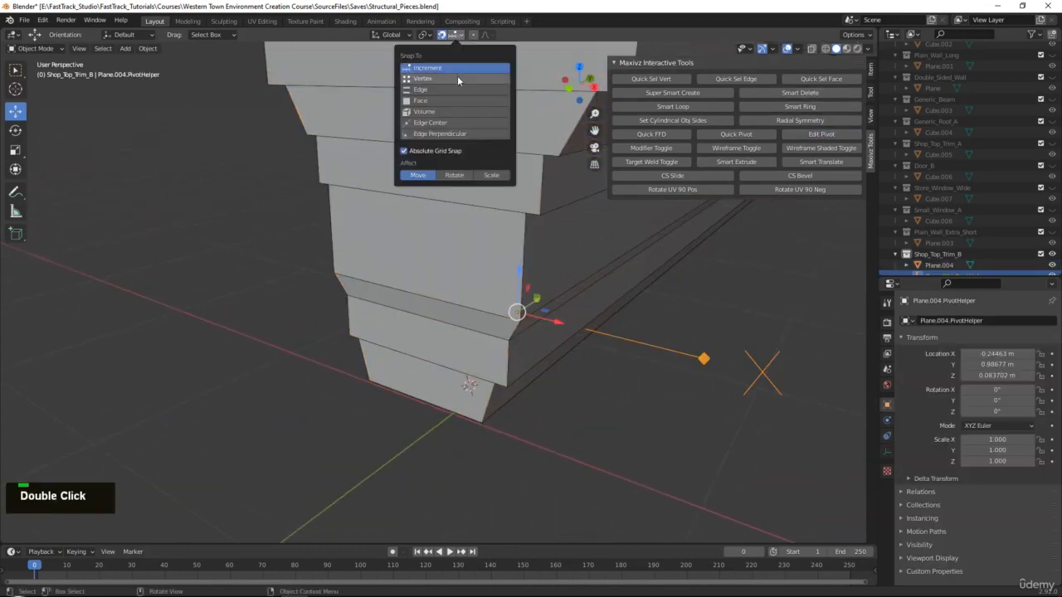
left_click(481, 422)
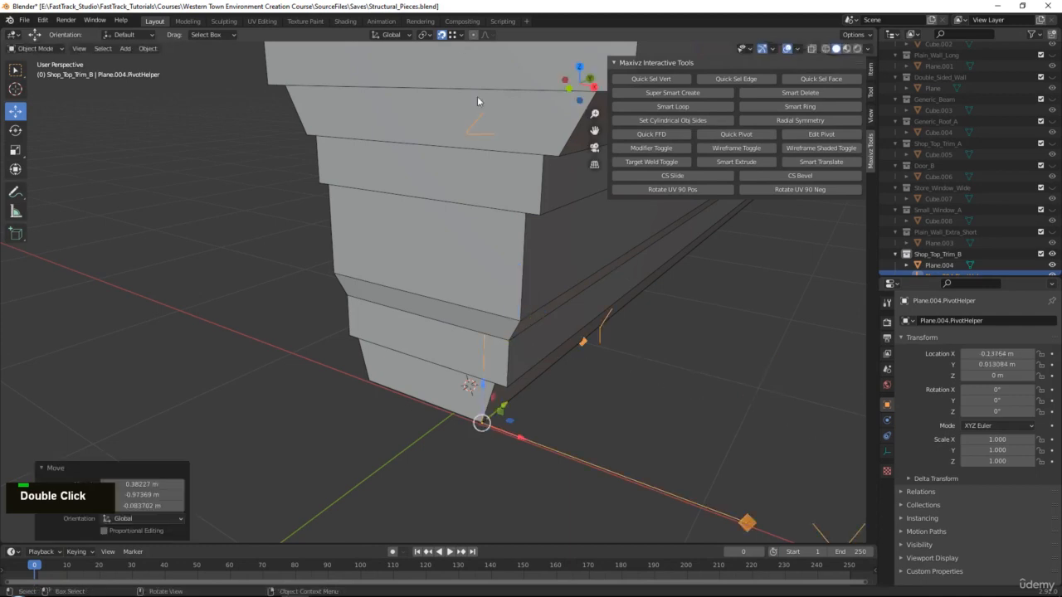
left_click(821, 136)
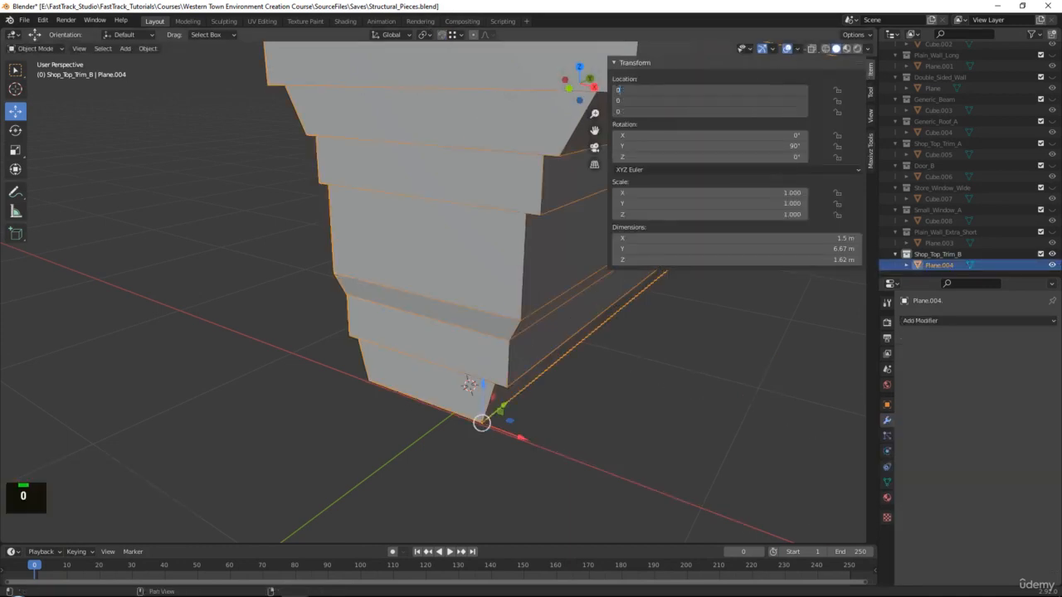
key("Return")
Export the trim as FBX, overwriting Shop_Top_Trim_B.fbx.
left_click(25, 20)
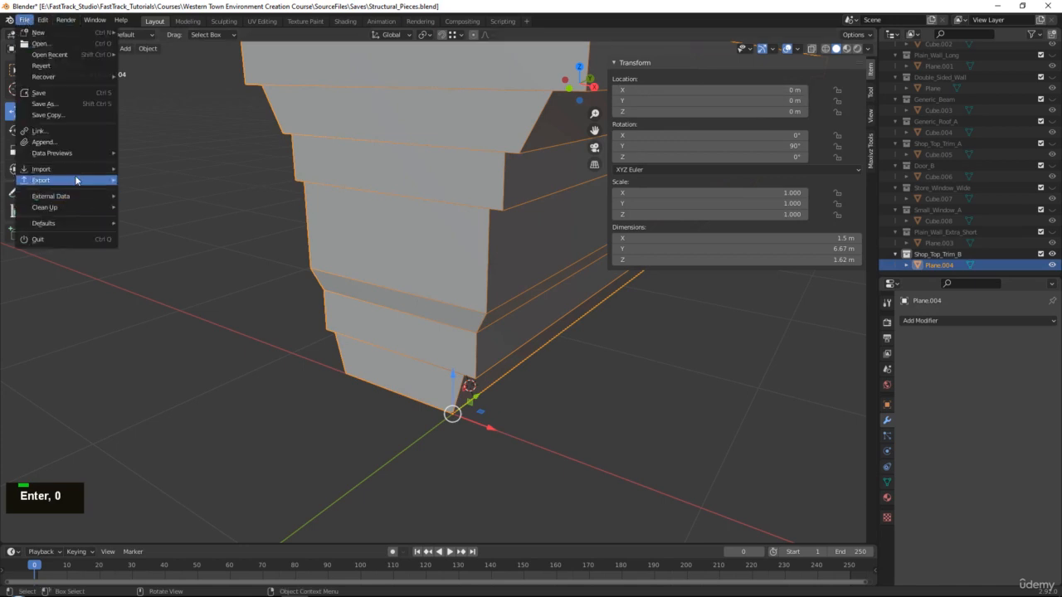
mouse_move(76, 180)
left_click(168, 247)
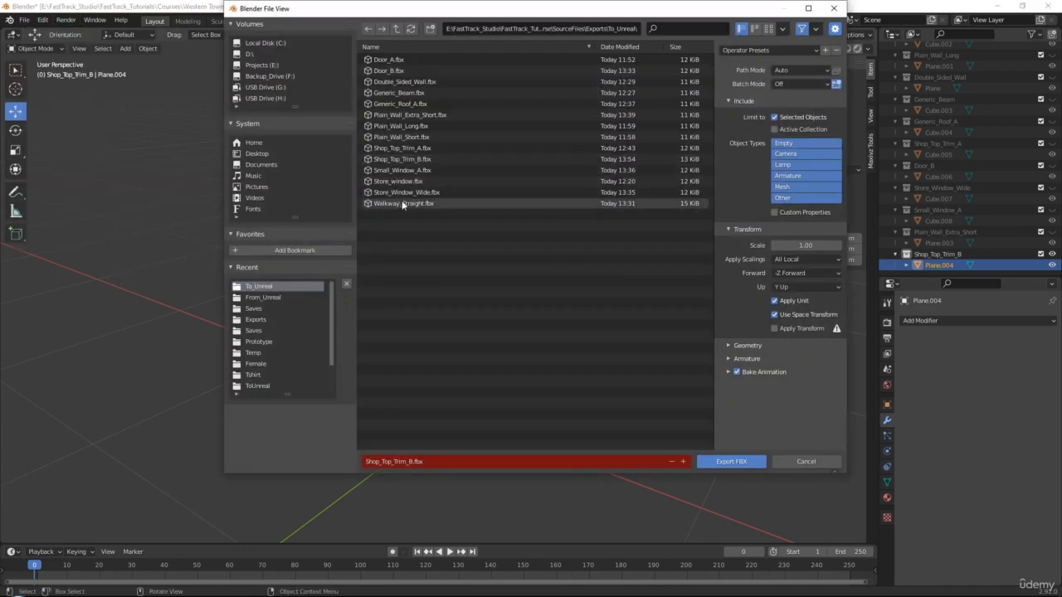
double_click(404, 163)
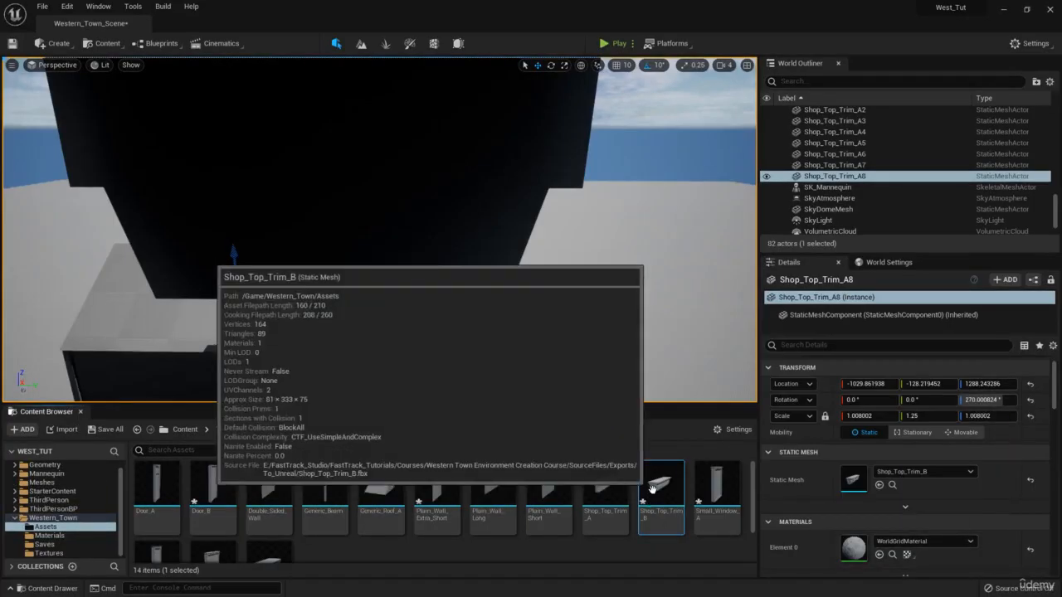
Reimport Shop_Top_Trim_B from the updated FBX and fly close to Shop_Top_Trim_A8.
right_click(655, 493)
left_click(702, 213)
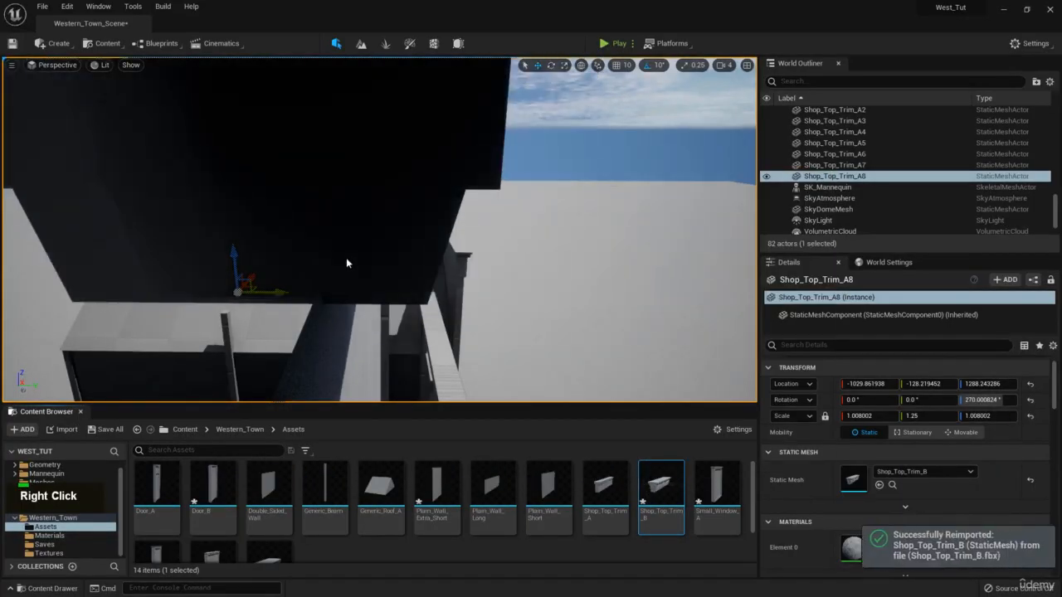
right_click_drag(346, 261, 475, 235)
key("e")
key("d")
key("w")
key("a")
key("q")
Lower Shop_Top_Trim_A8 and vertex-snap it flush against the neighbouring trim A7.
left_click_drag(474, 234, 425, 254)
key("q")
key("w")
right_click_drag(425, 254, 384, 224)
key("q")
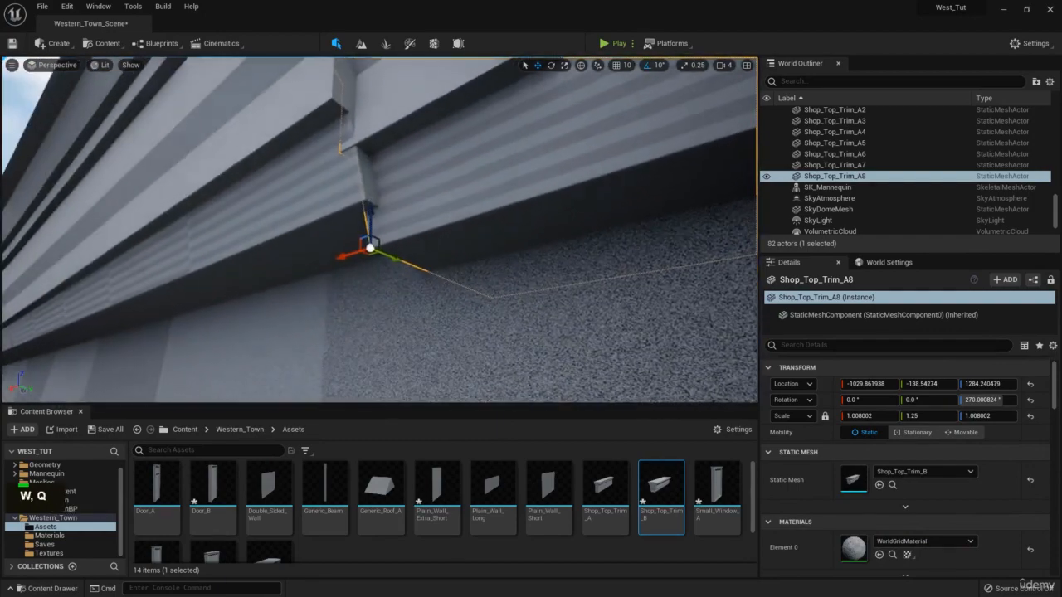
left_click_drag(372, 249, 372, 216)
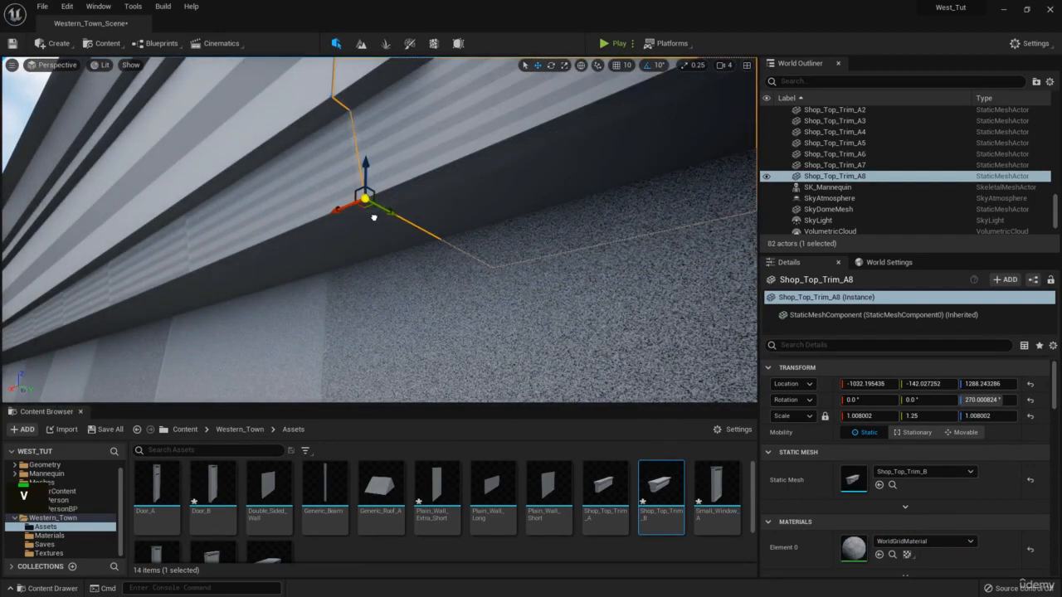
right_click_drag(372, 216, 365, 166)
key("s")
key("a")
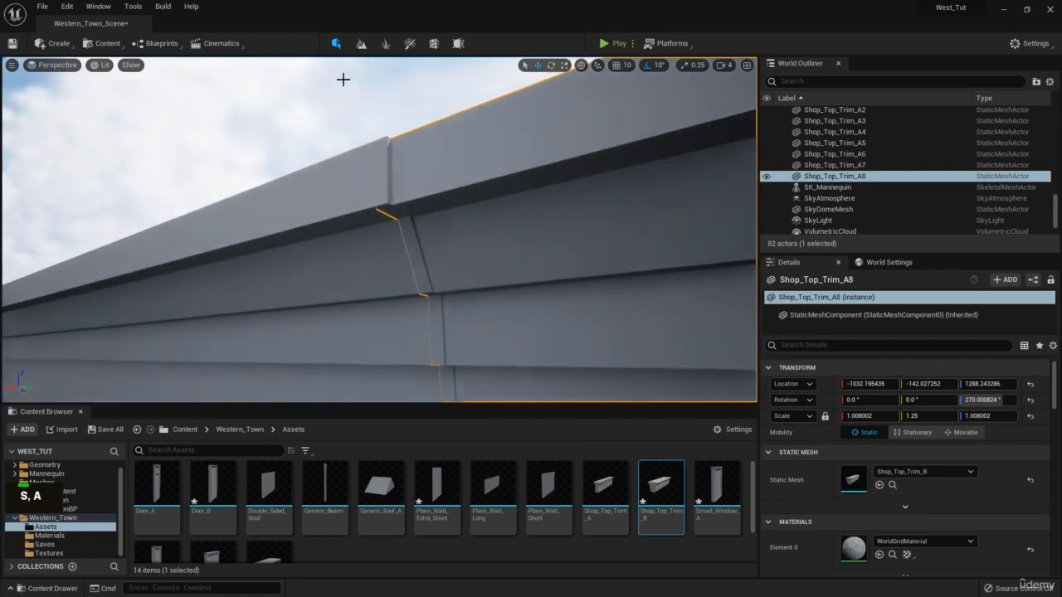
Reselect Shop_Top_Trim_A8 and inspect the joint from down the wall.
left_click(341, 78)
right_click_drag(348, 100, 422, 157)
left_click(456, 221)
key("d")
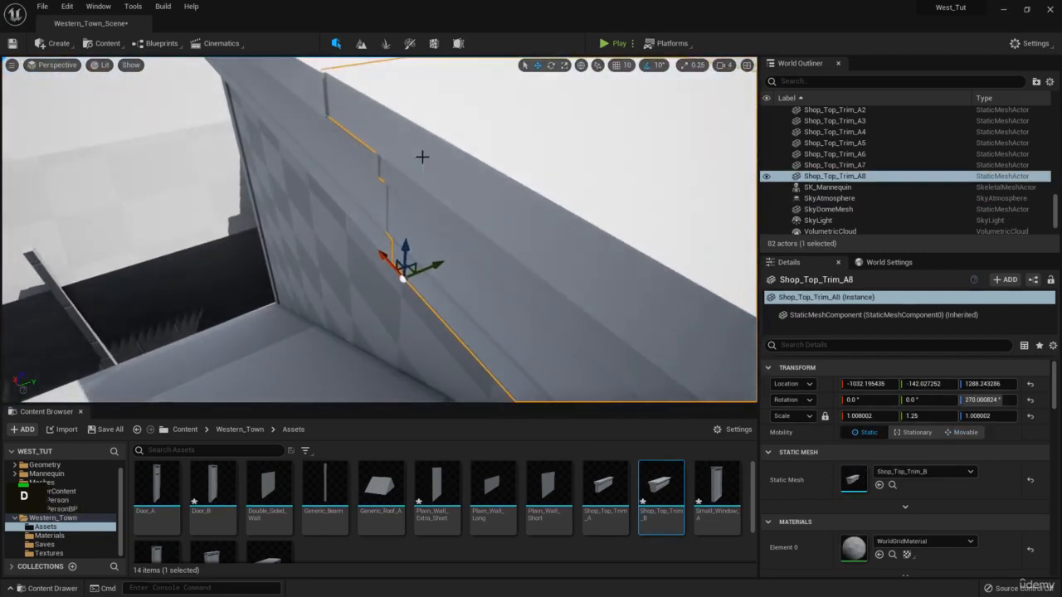
right_click_drag(318, 84, 480, 206)
key("w")
key("s")
left_click(579, 138)
right_click_drag(580, 138, 507, 161)
Select Shop_Top_Trim_A7 and A8 together and view them along the storefront crown.
left_click(506, 161)
left_click(348, 166, "ctrl")
key("s")
right_click_drag(348, 166, 432, 220)
scroll(349, 172, "down", 1)
key("e")
key("w")
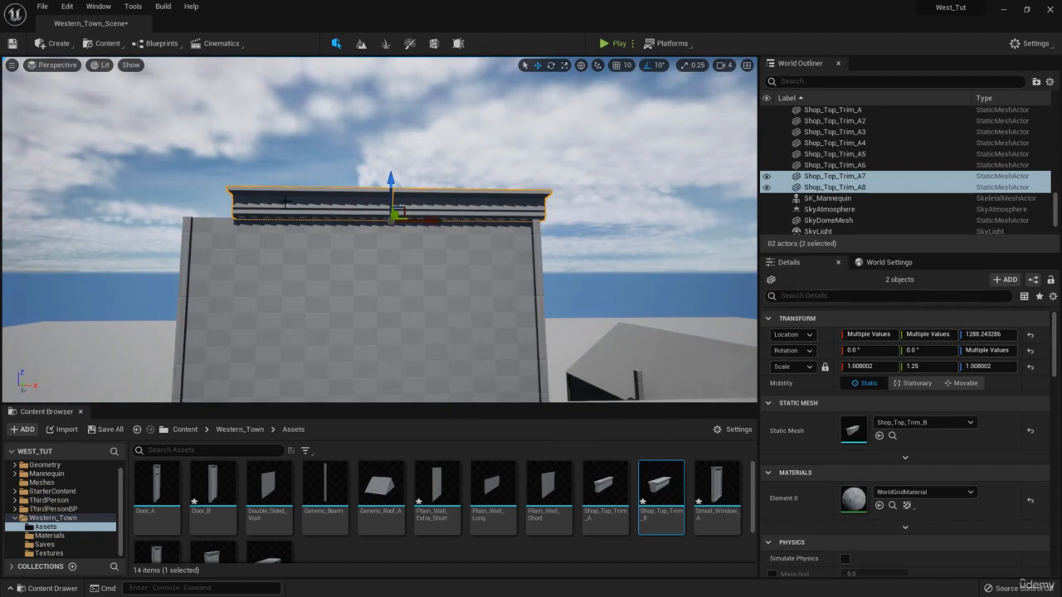
Select Shop_Top_Trim_A7 and frame the cornice pieces.
left_click(285, 200)
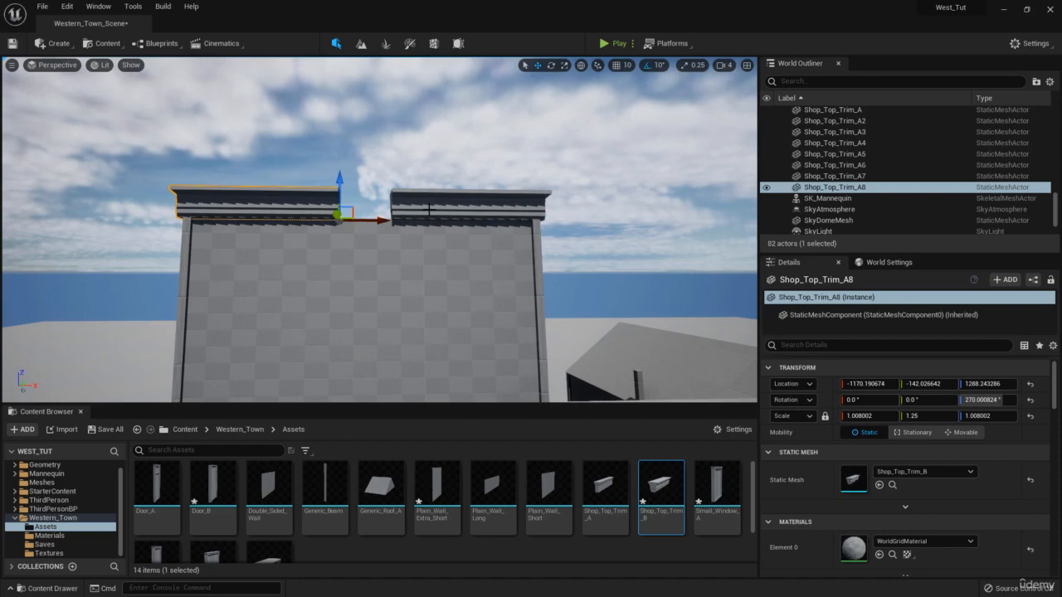
left_click(429, 209)
right_click_drag(429, 209, 504, 272)
key("w")
key("e")
Paste a copy of A7 as Shop_Top_Trim_A9, slide it into the gap, and scale Y to 0.45.
key("ctrl+c")
key("ctrl+v")
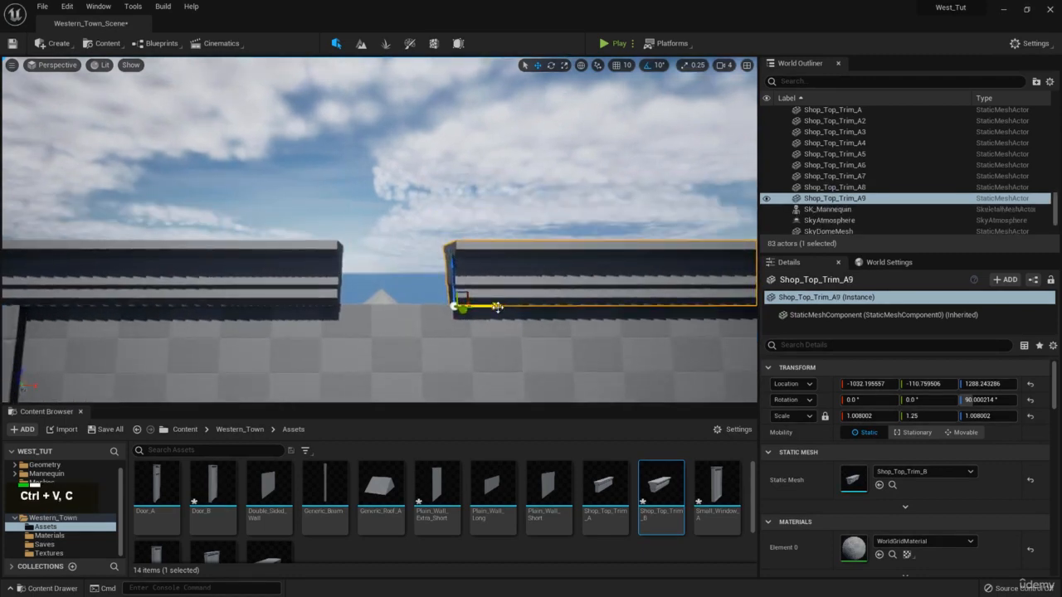
left_click_drag(494, 295, 374, 293)
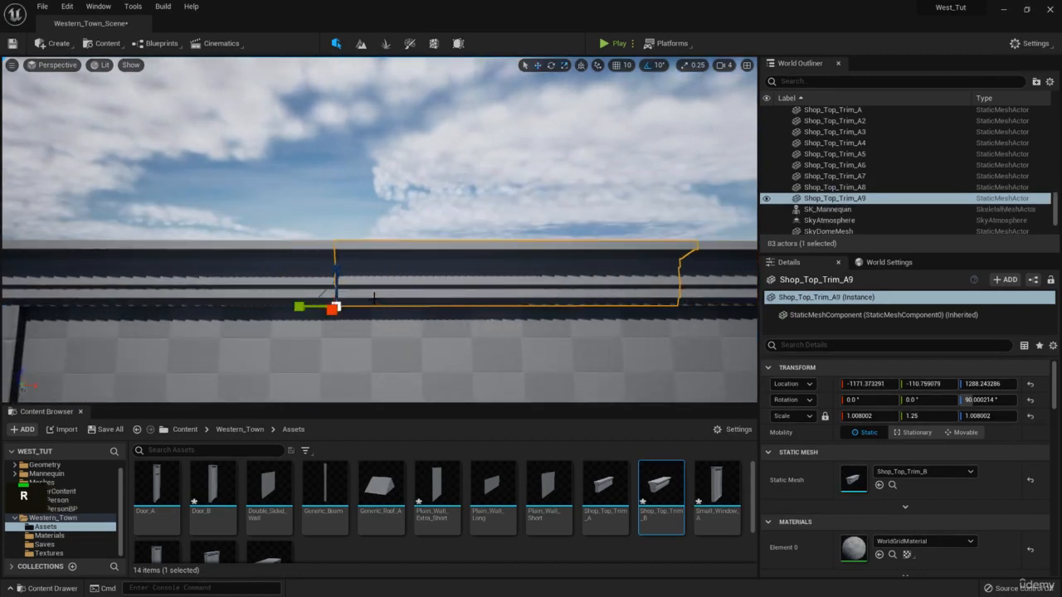
left_click_drag(299, 307, 349, 307)
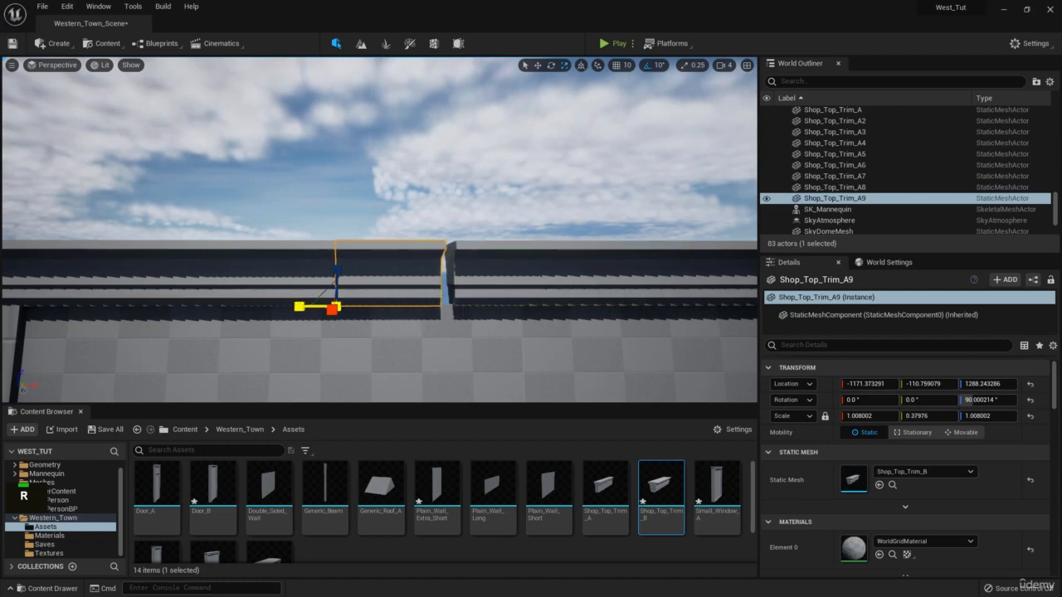
Deselect the trims and back away to review the whole facade.
key("s")
right_click_drag(434, 230, 411, 251)
key("w")
key("s")
left_click(565, 83)
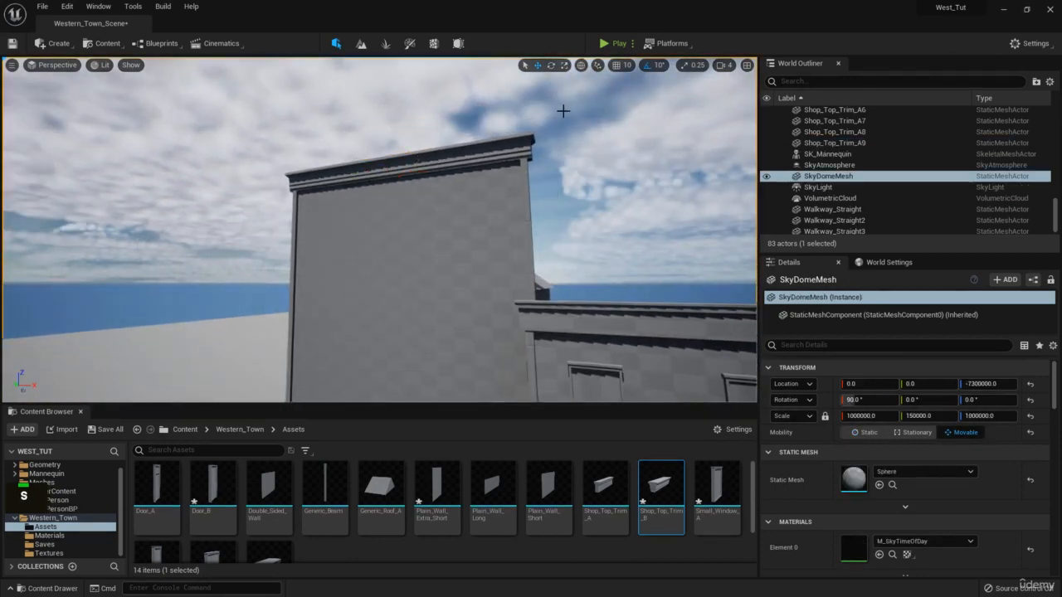
key("d")
right_click_drag(563, 112, 541, 126)
key("q")
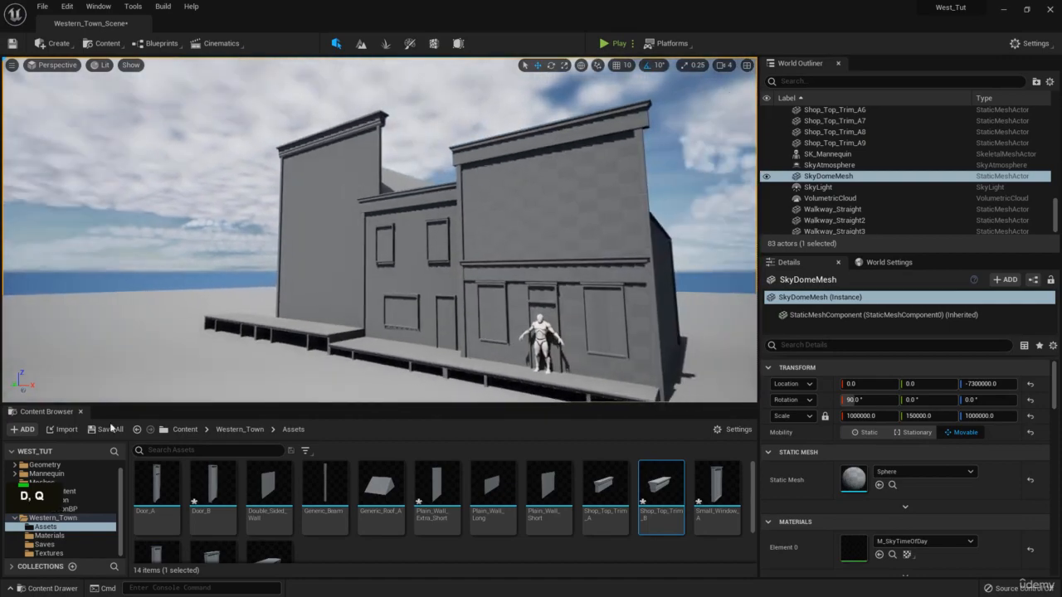
Save the Western_Town_Scene level and modified assets with Save All.
left_click(105, 430)
left_click(607, 430)
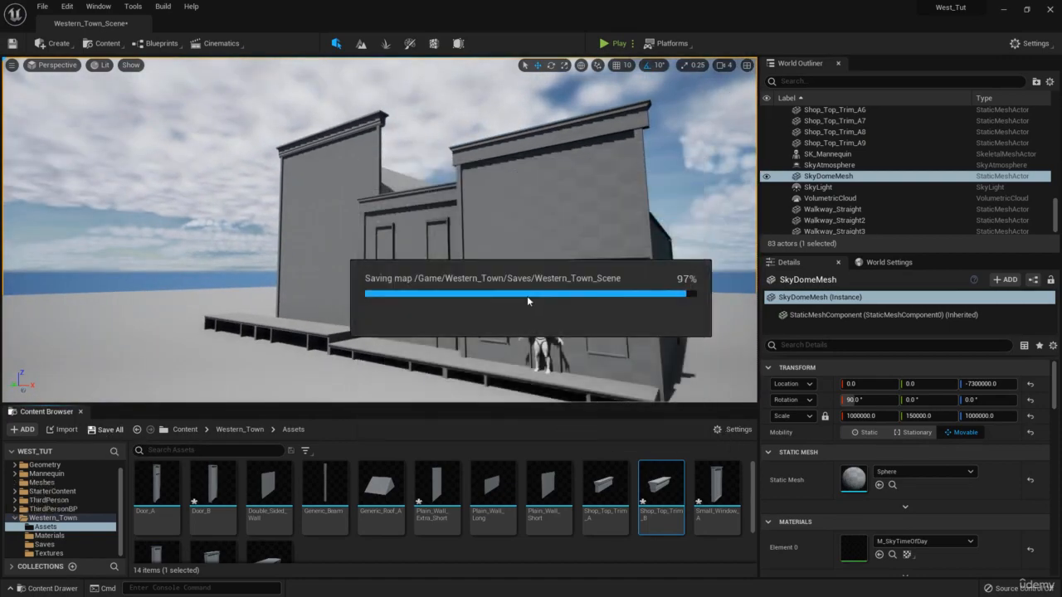
right_click_drag(528, 286, 510, 285)
key("w")
right_click_drag(1061, 257, 467, 240)
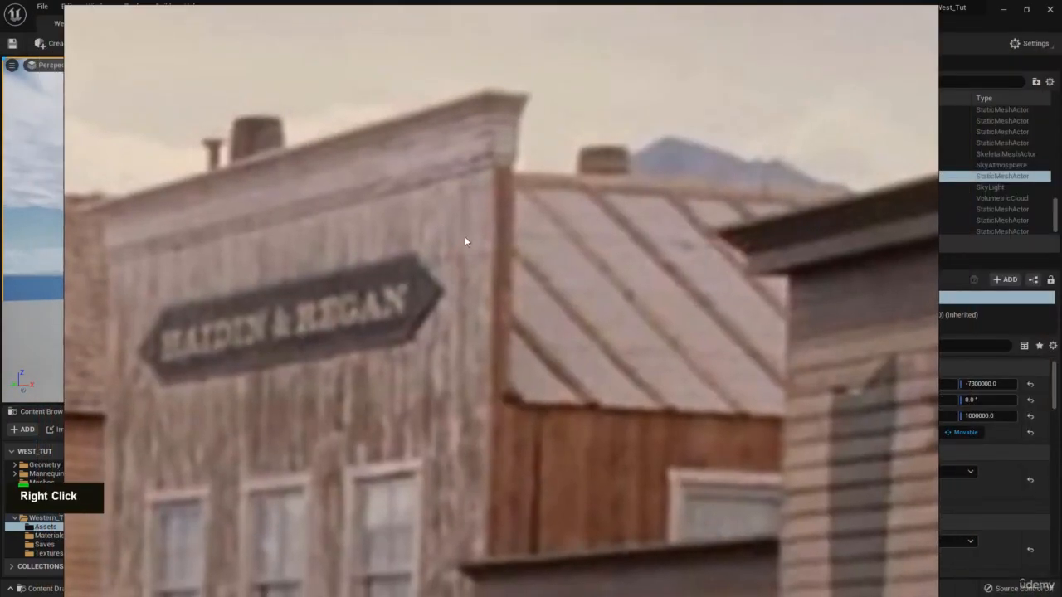
Zoom and pan the old-west storefront reference photo, then drag its window off screen.
middle_click(465, 291)
scroll(501, 345, "up", 3)
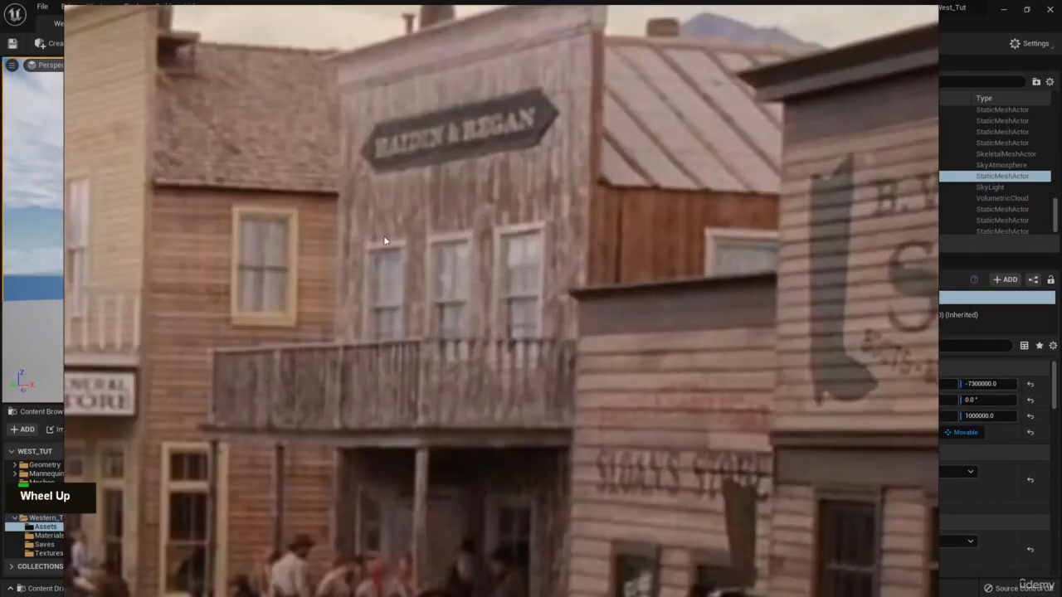
middle_click(457, 297)
scroll(539, 429, "up", 2)
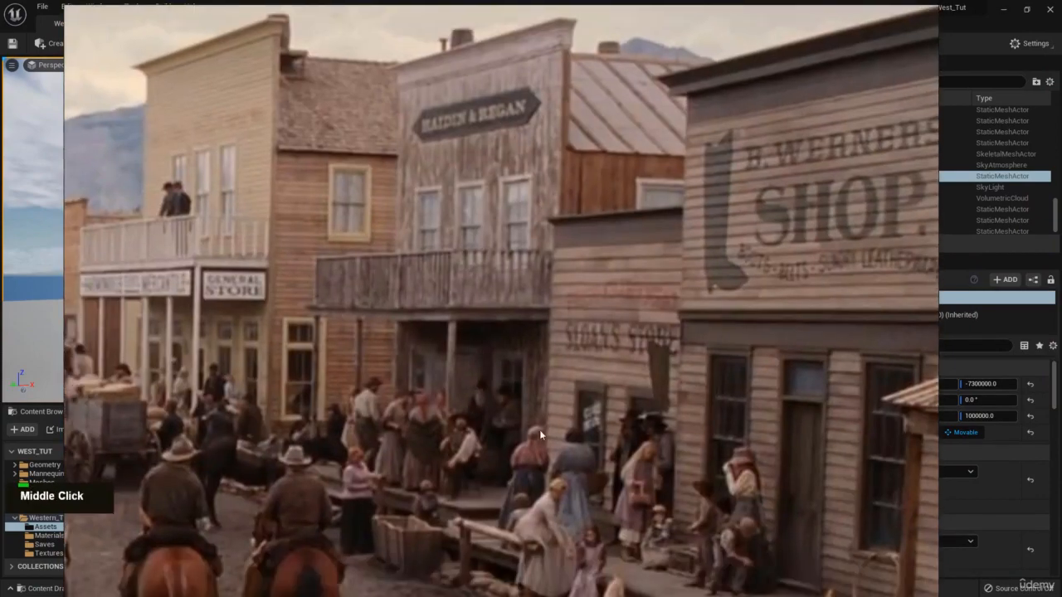
middle_click_drag(497, 270, 480, 324)
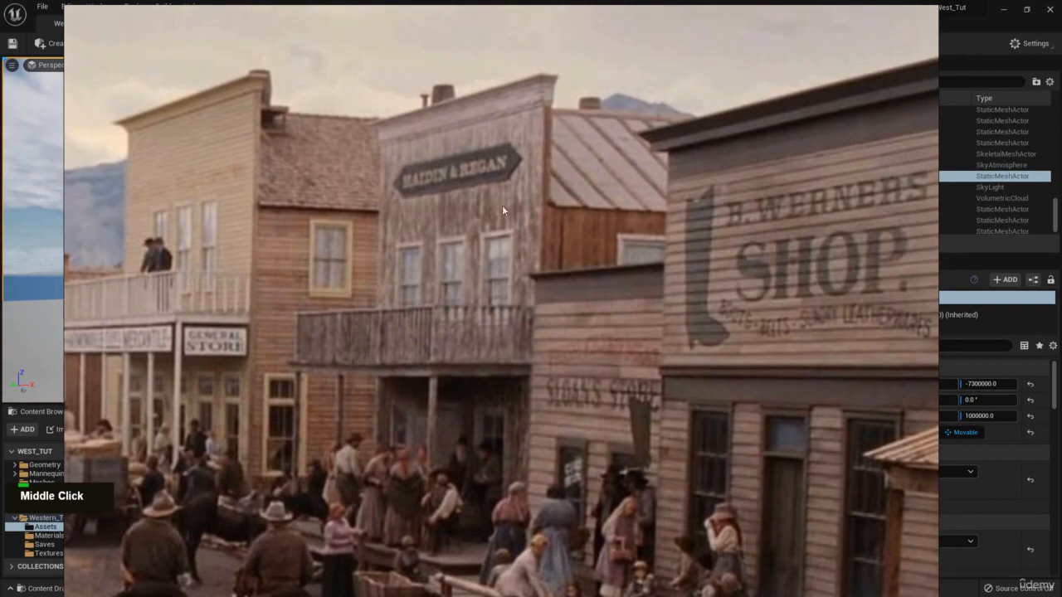
right_click_drag(502, 207, 1061, 270)
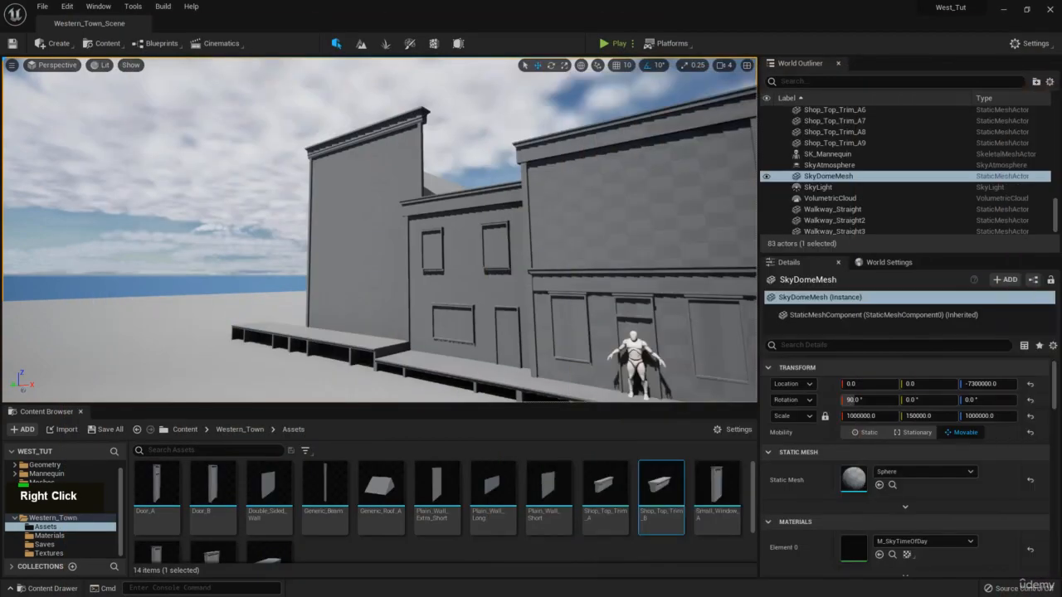